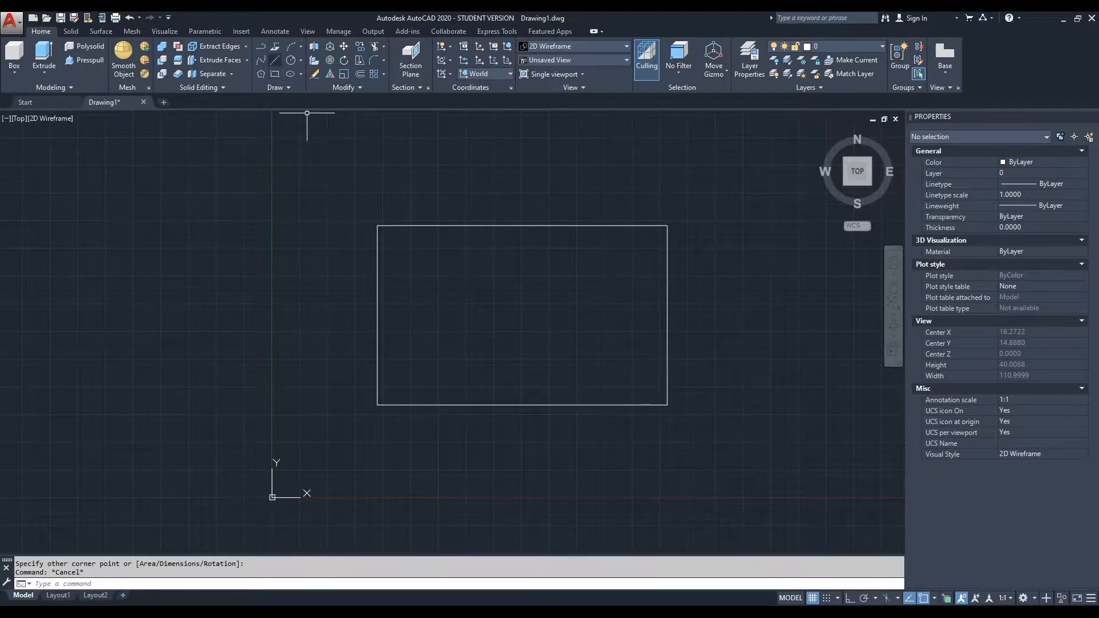
- Draw a diagonal line from the rectangle's upper-left corner to its lower-right corner
click(275, 60)
click(378, 225)
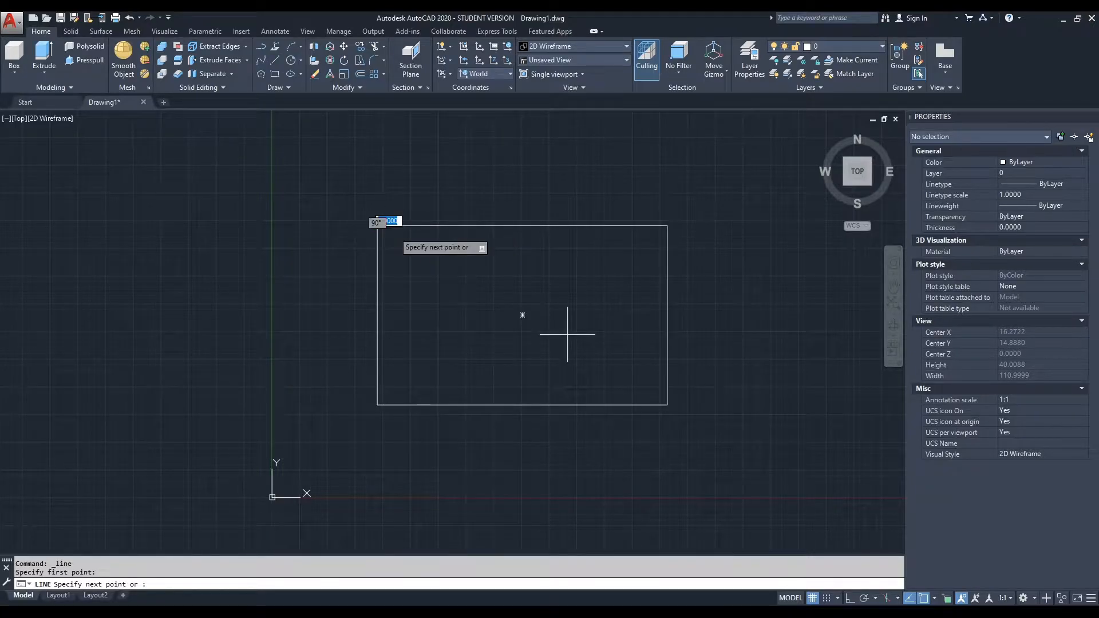
click(668, 404)
key(Escape)
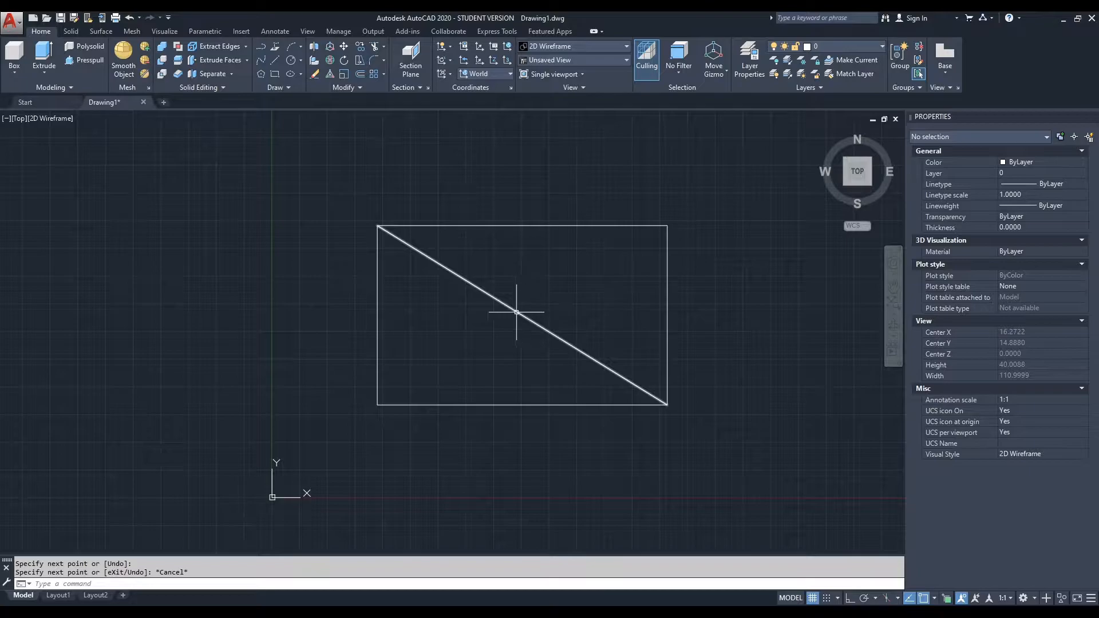
- Erase the diagonal line inside the rectangle
key(Escape)
click(580, 351)
key(Delete)
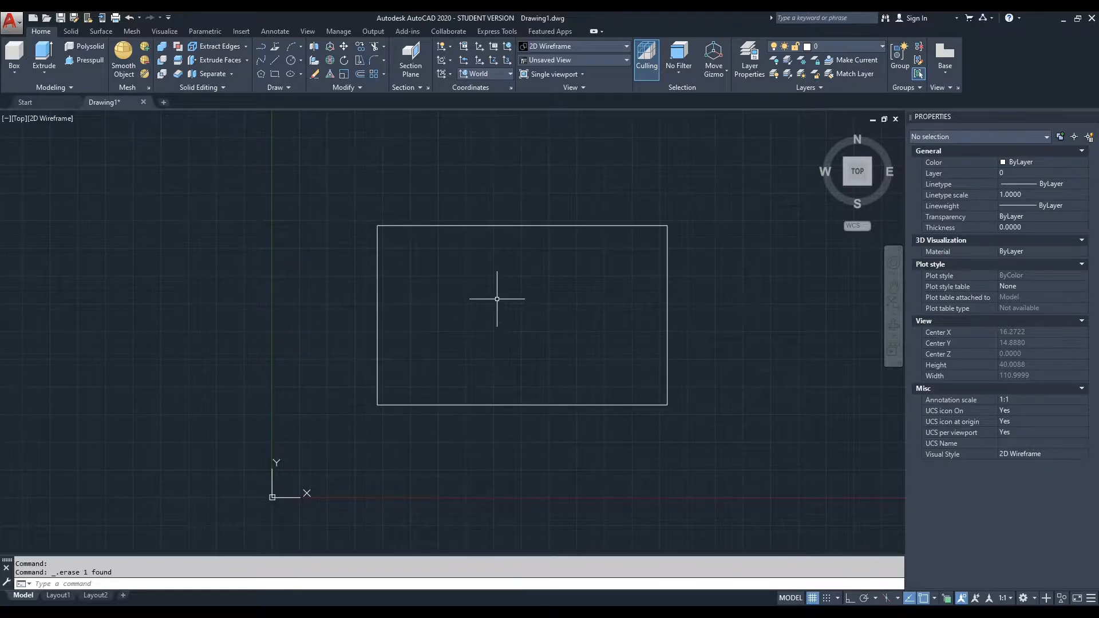
- Start the CIRCLE command, try to run zoom without an apostrophe at its center prompt, and cancel the circle
click(485, 584)
key(Escape)
key(Escape)
text(circle)
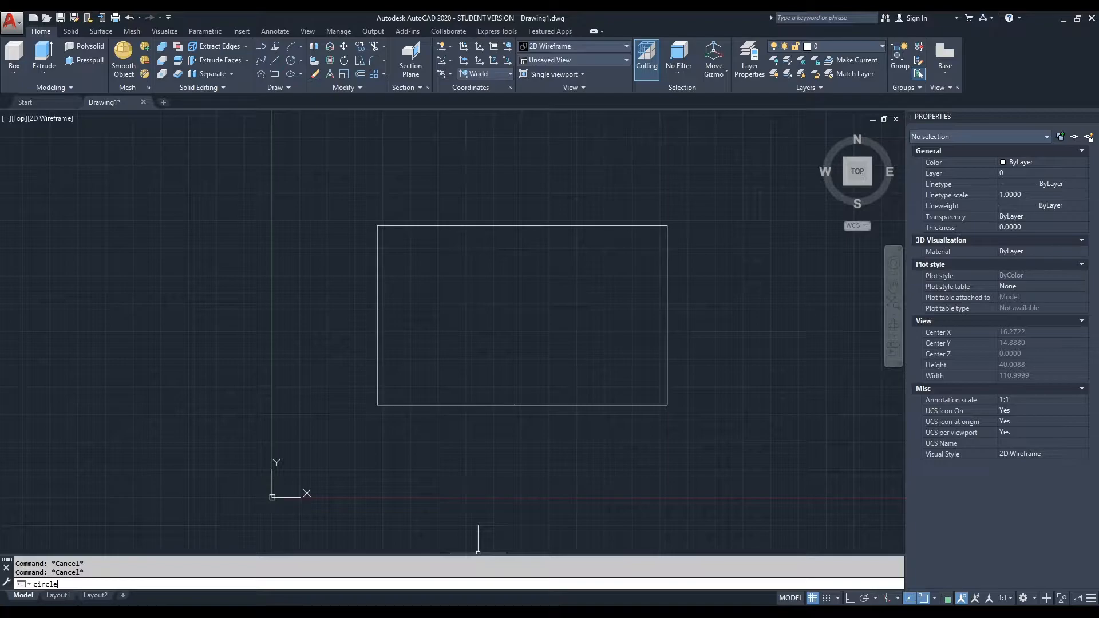
key(Return)
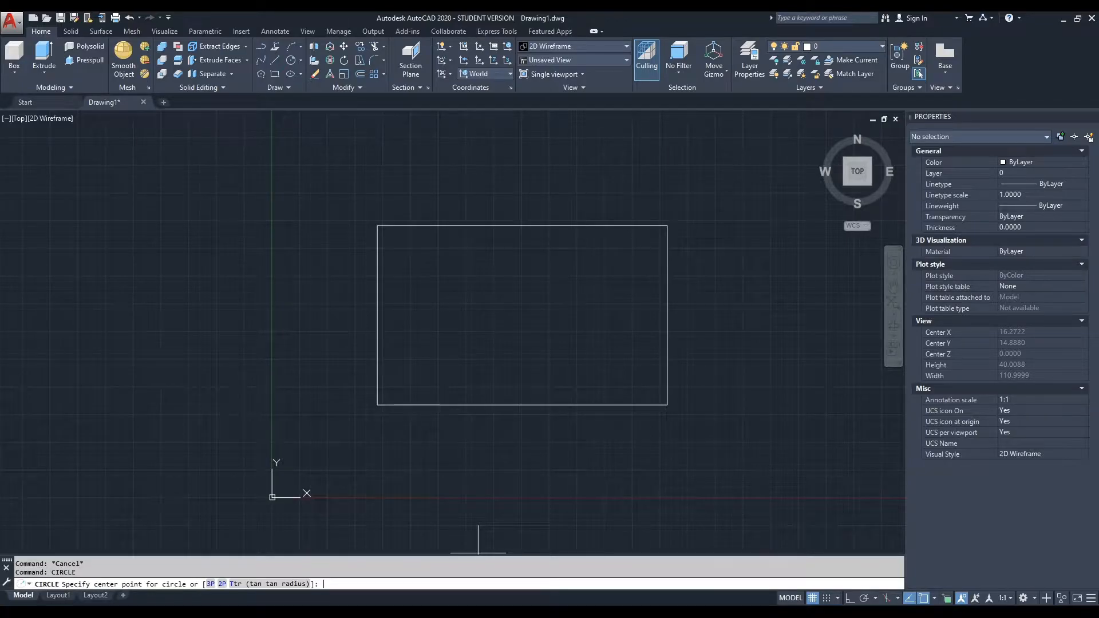
text(zoom)
key(Return)
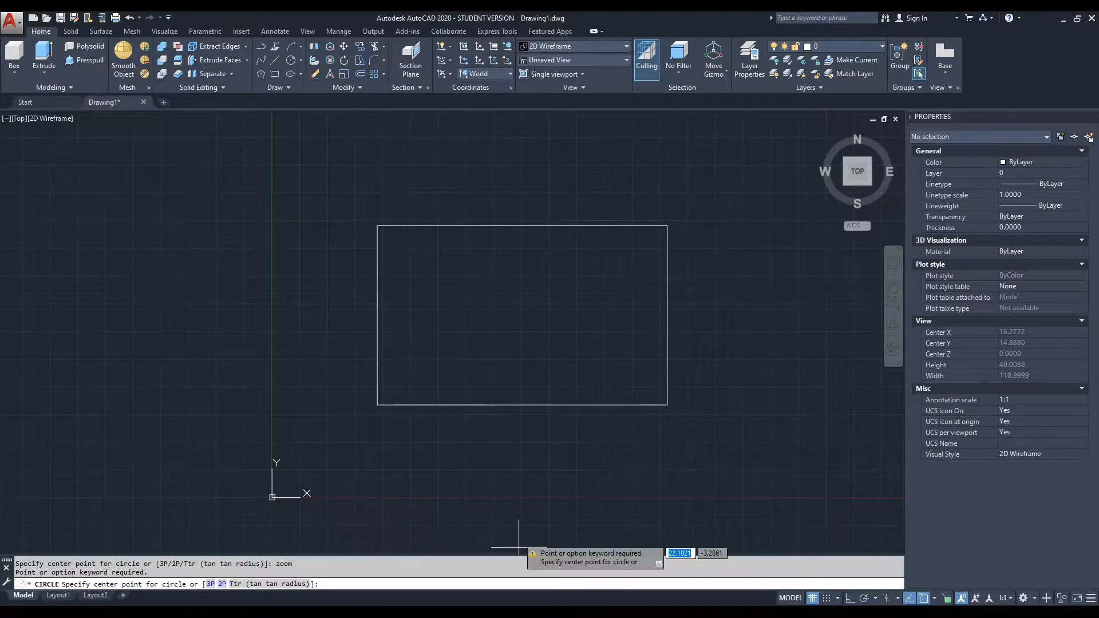
key(Escape)
key(Escape)
- Retry plain zoom inside CIRCLE, pick a center near the rectangle's lower-left corner, and cancel before setting the radius
text(circle)
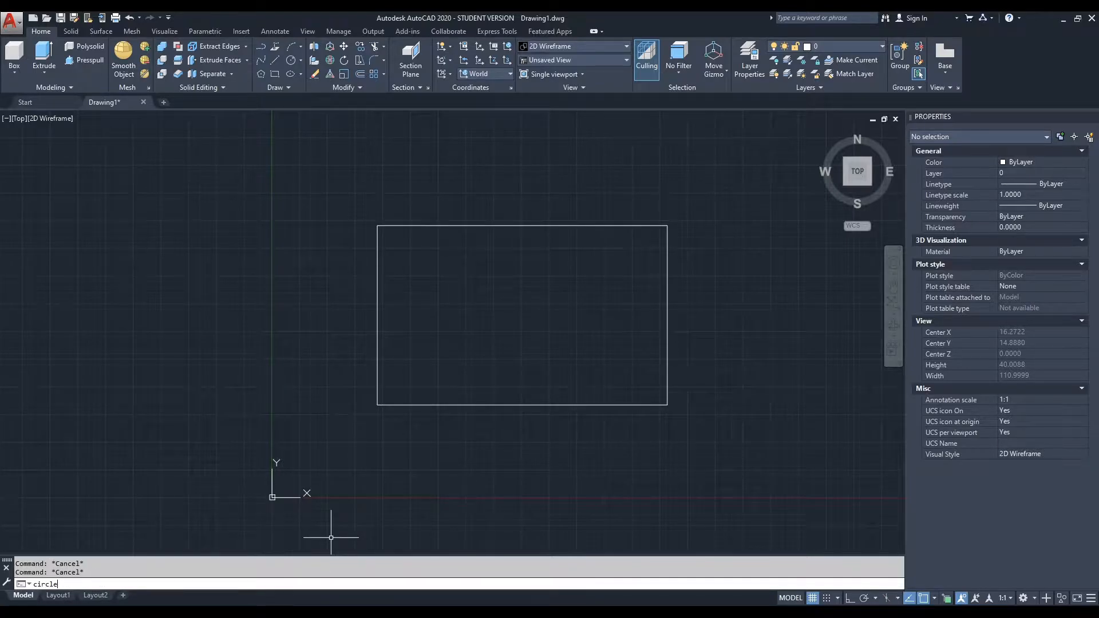
key(Return)
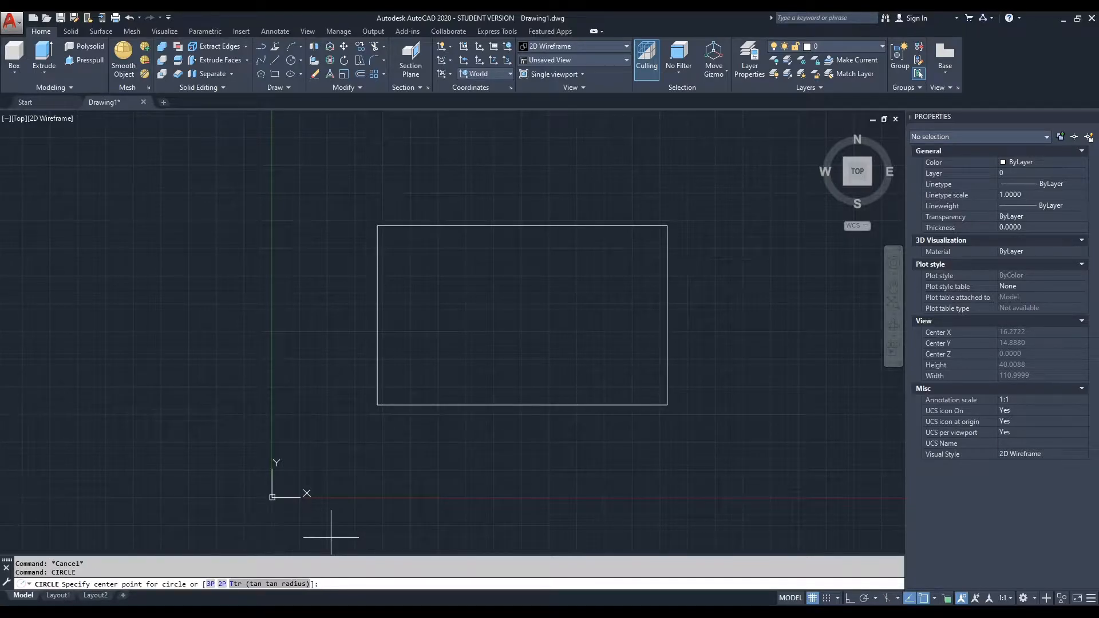
text(zoom)
key(Return)
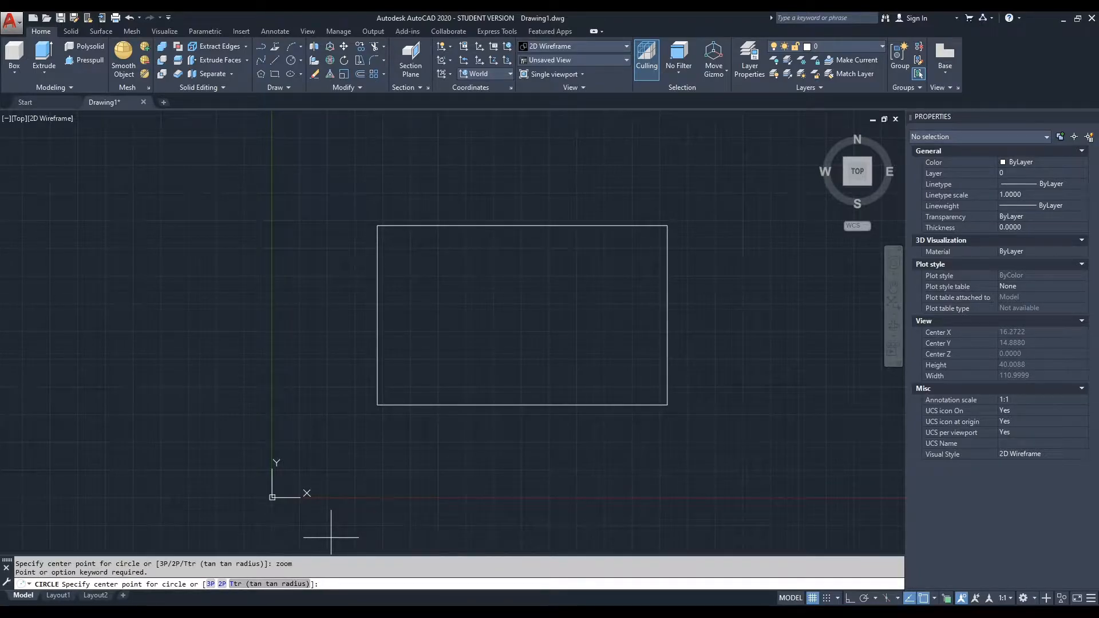
click(350, 421)
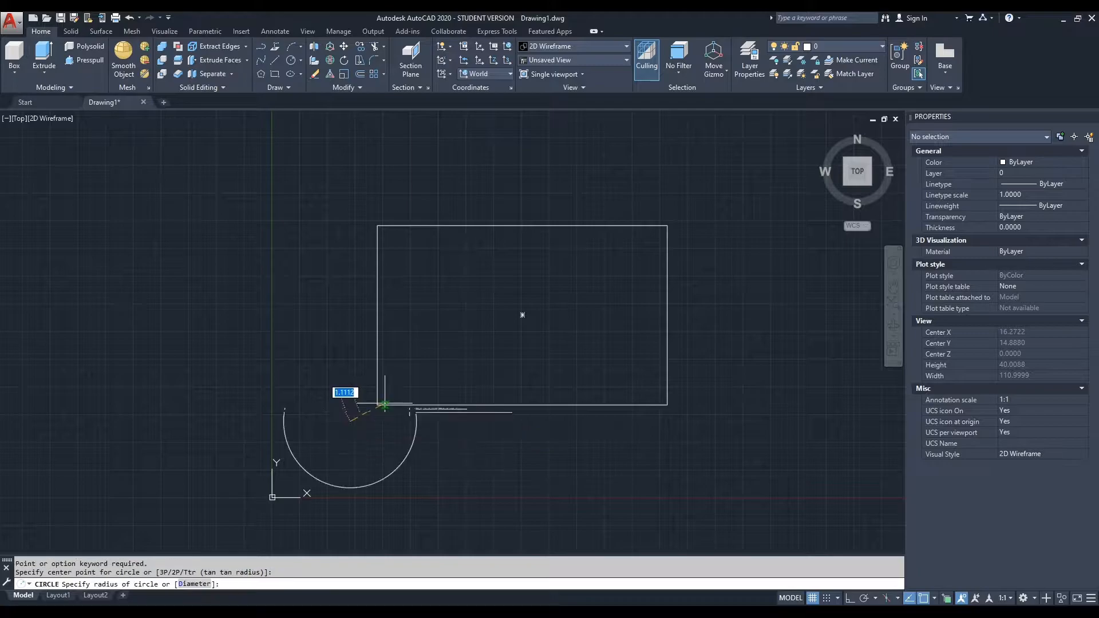
key(Escape)
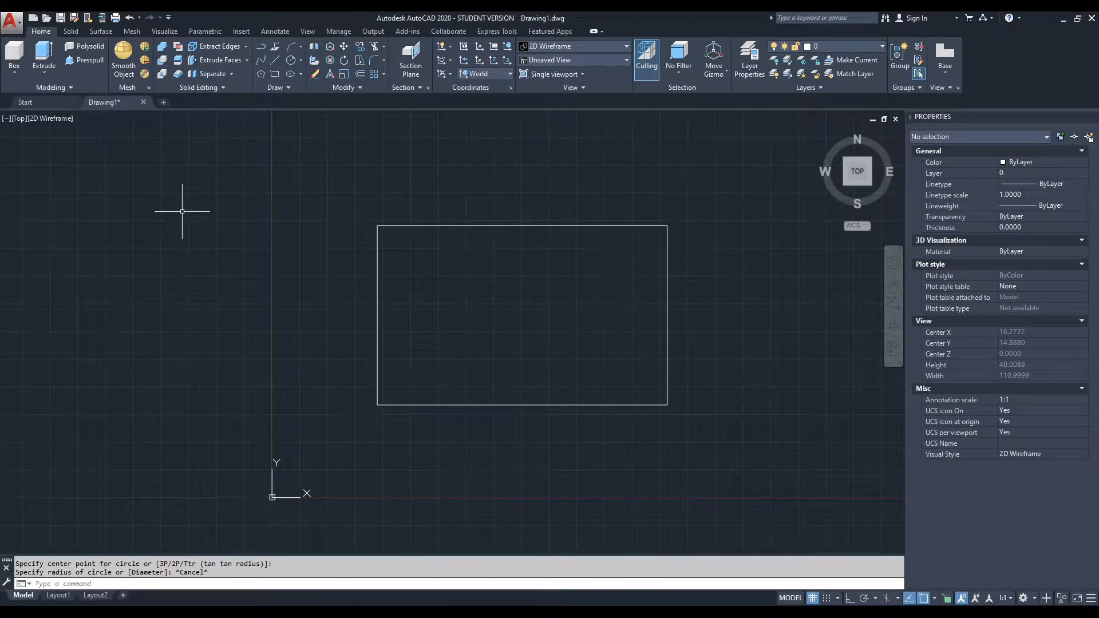
- Run 'zoom transparently inside CIRCLE with the Window option around the rectangle's lower-left corner, then cancel the circle
text(CIRCLe)
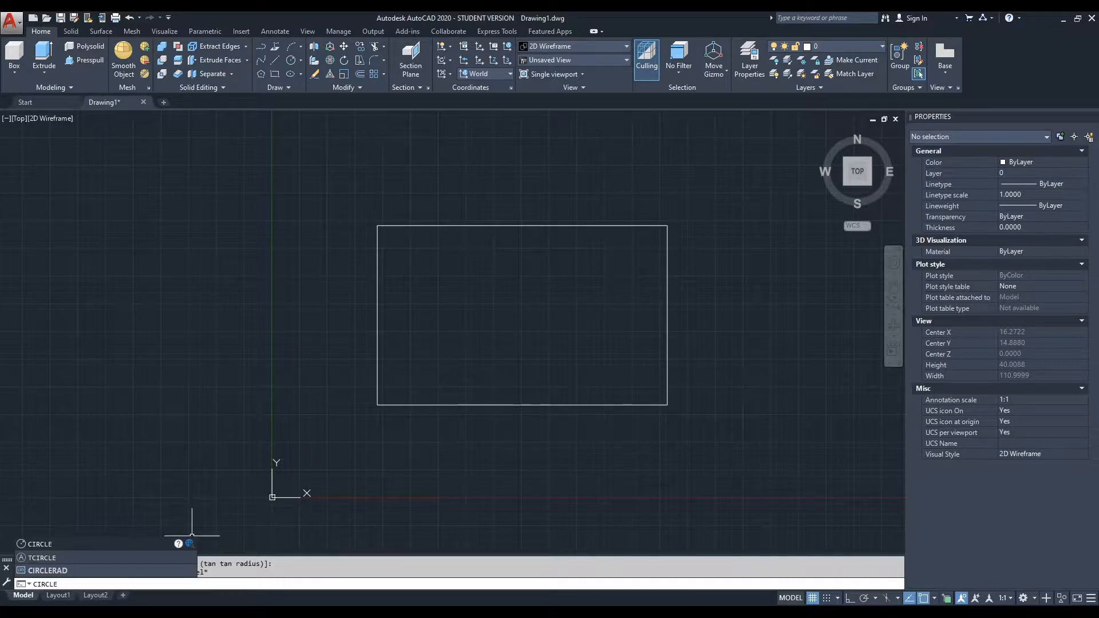
key(Return)
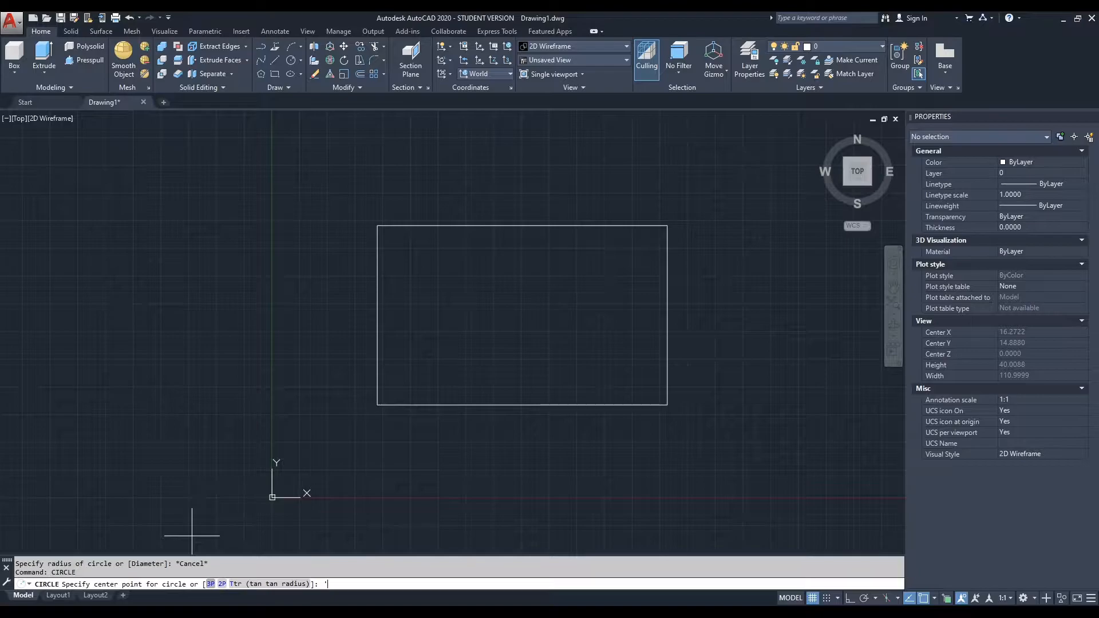
text('zoom)
key(Return)
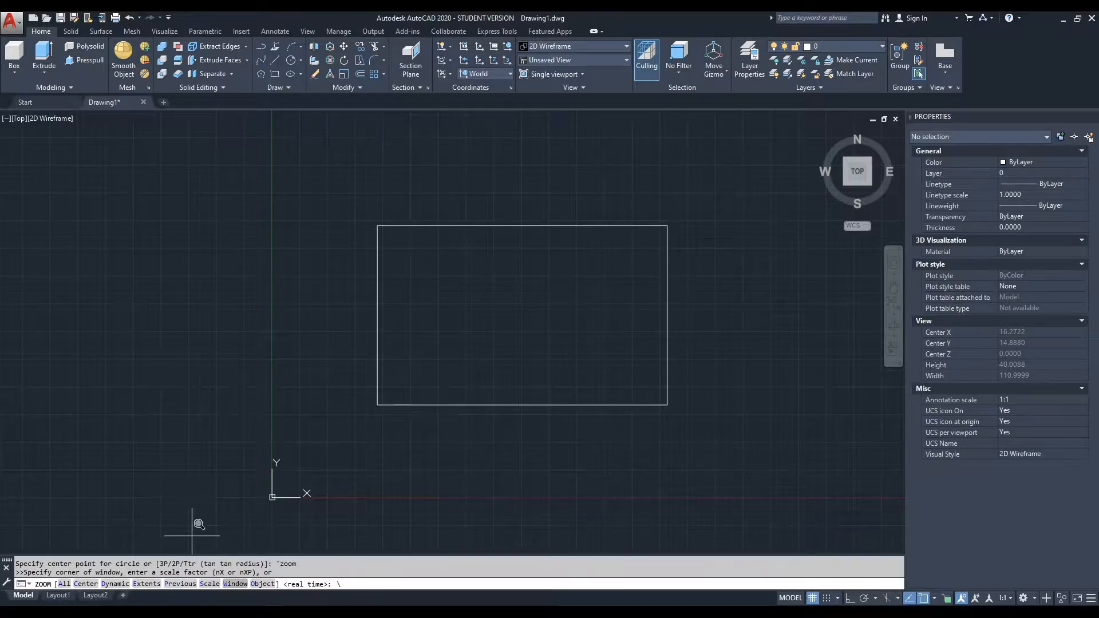
text(w)
key(Return)
click(356, 436)
click(430, 362)
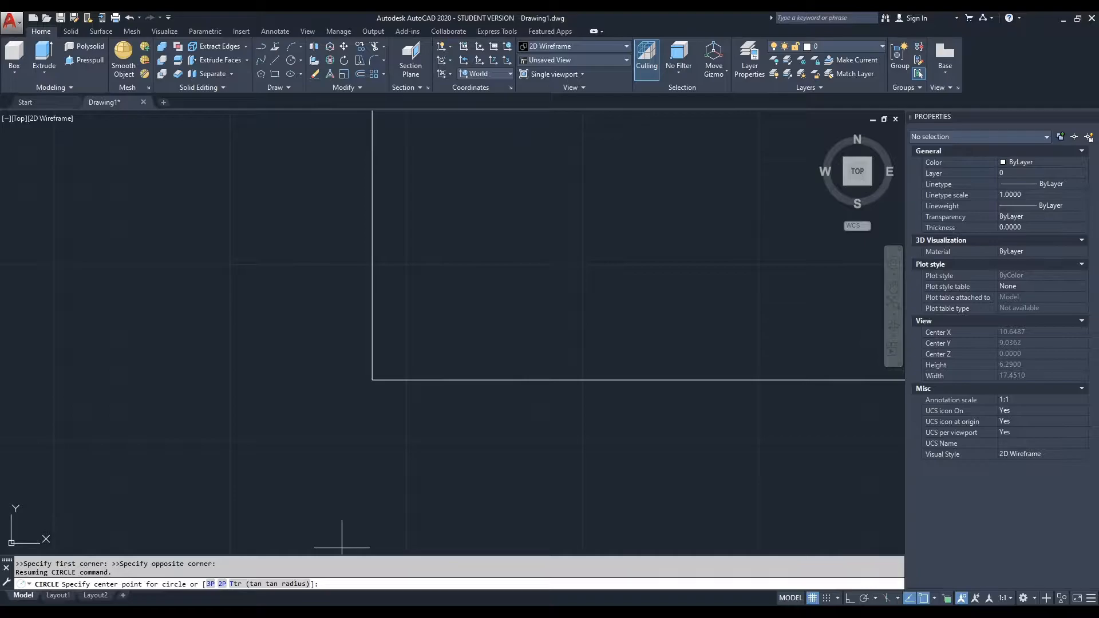
key(Escape)
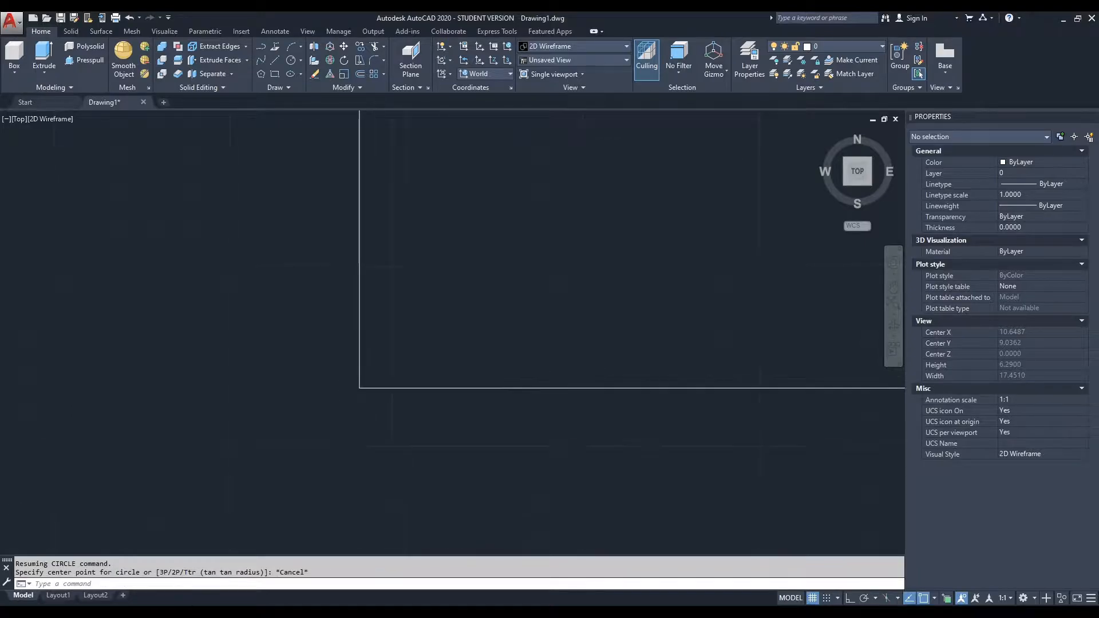
- Start the CIRCLE command with the whole rectangle in view and call the transparent calculator 'cal for the center point
scroll(375, 435, down, 2)
middle_drag(366, 458, 427, 389)
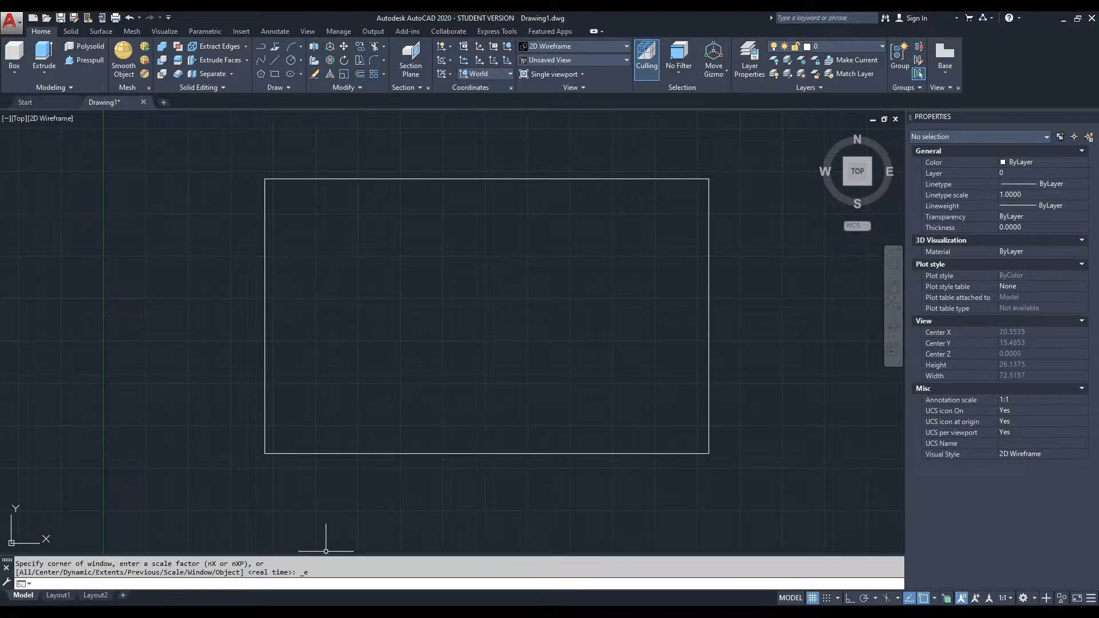
text(cicrcle)
key(BackSpace)
key(BackSpace)
key(BackSpace)
text(rcle)
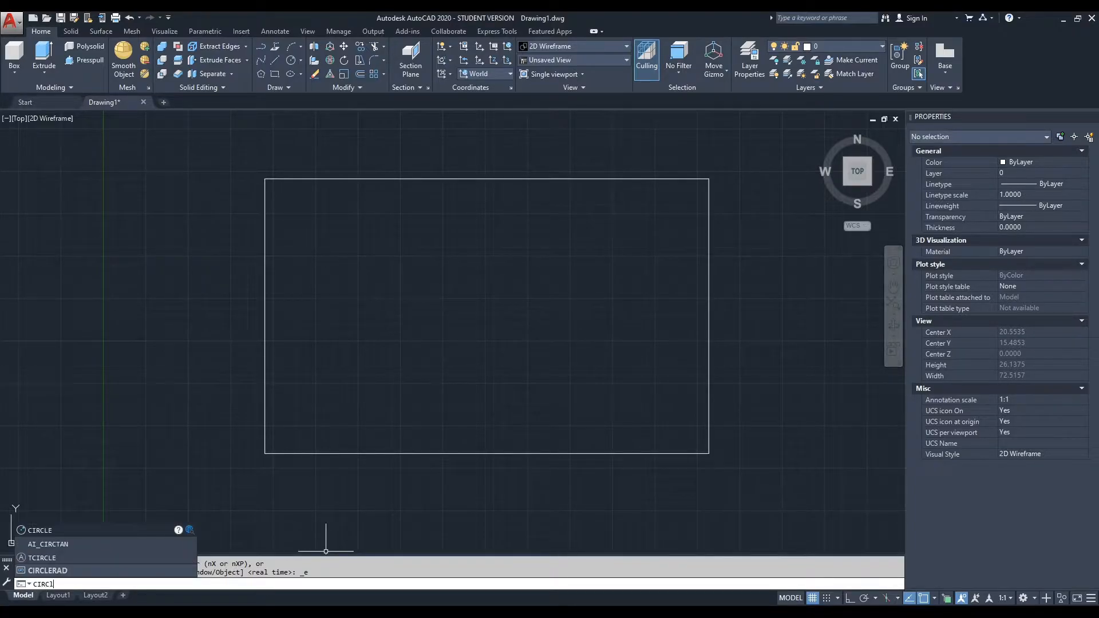
key(Return)
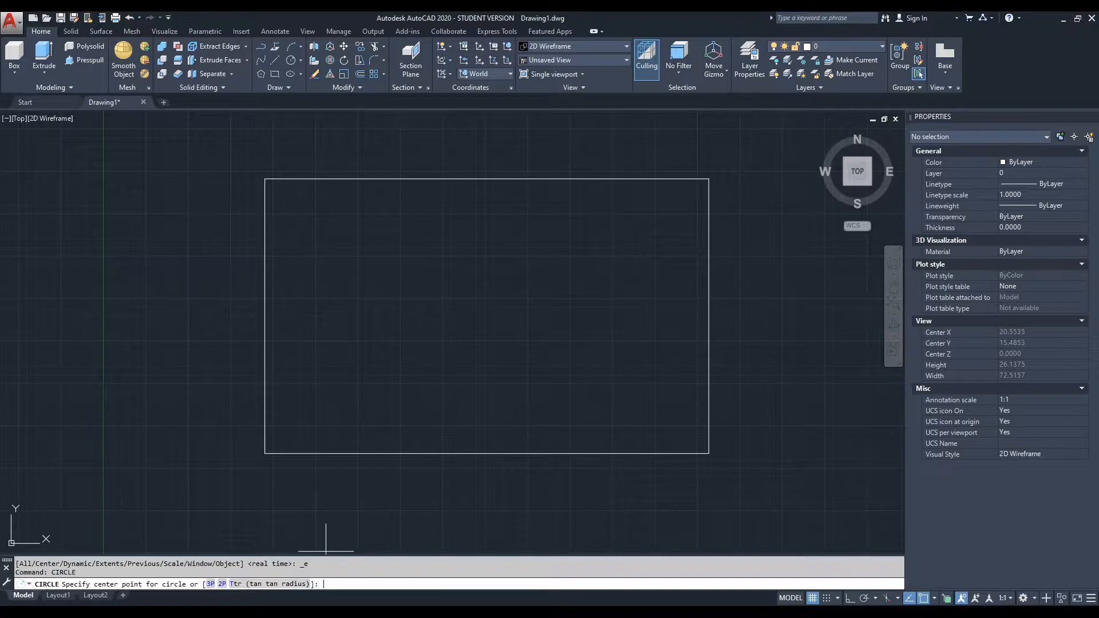
text(çal)
key(BackSpace)
key(BackSpace)
key(BackSpace)
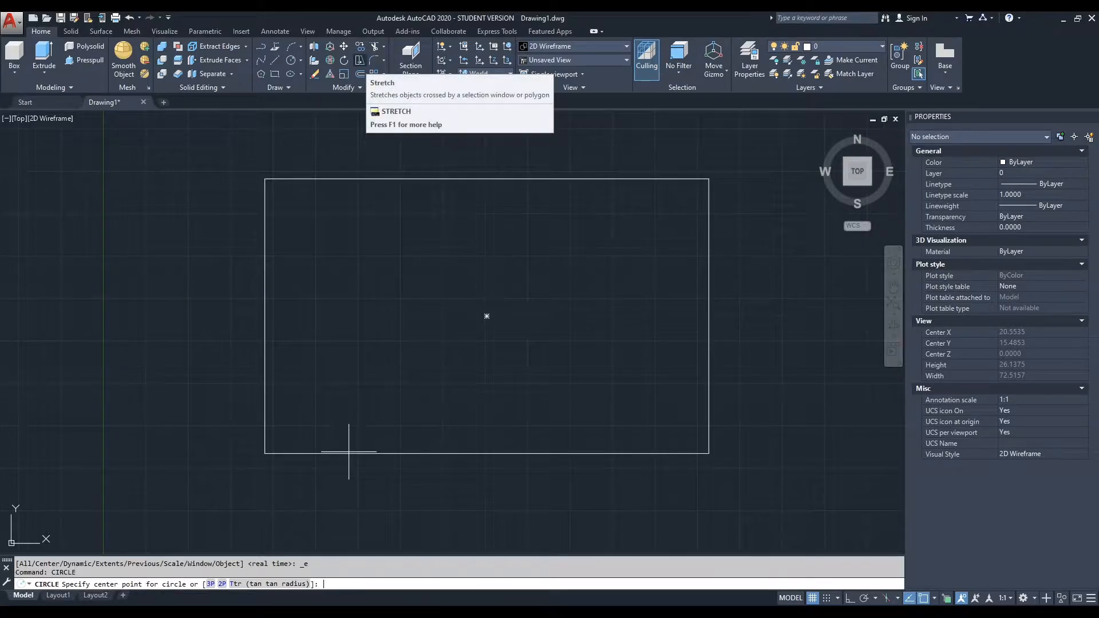
text('cal)
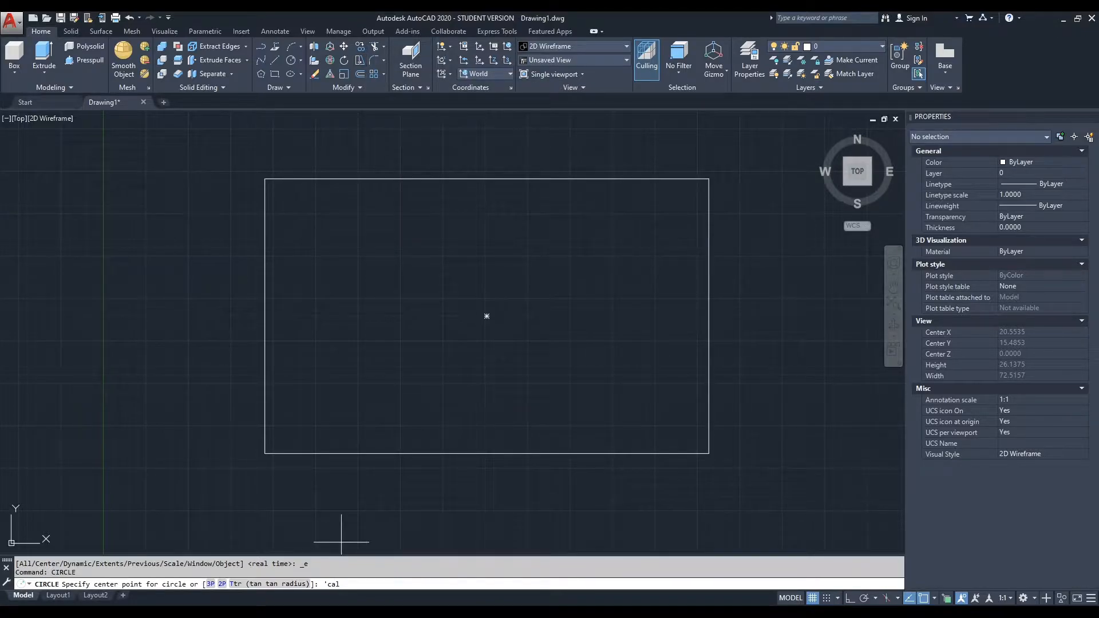
key(Return)
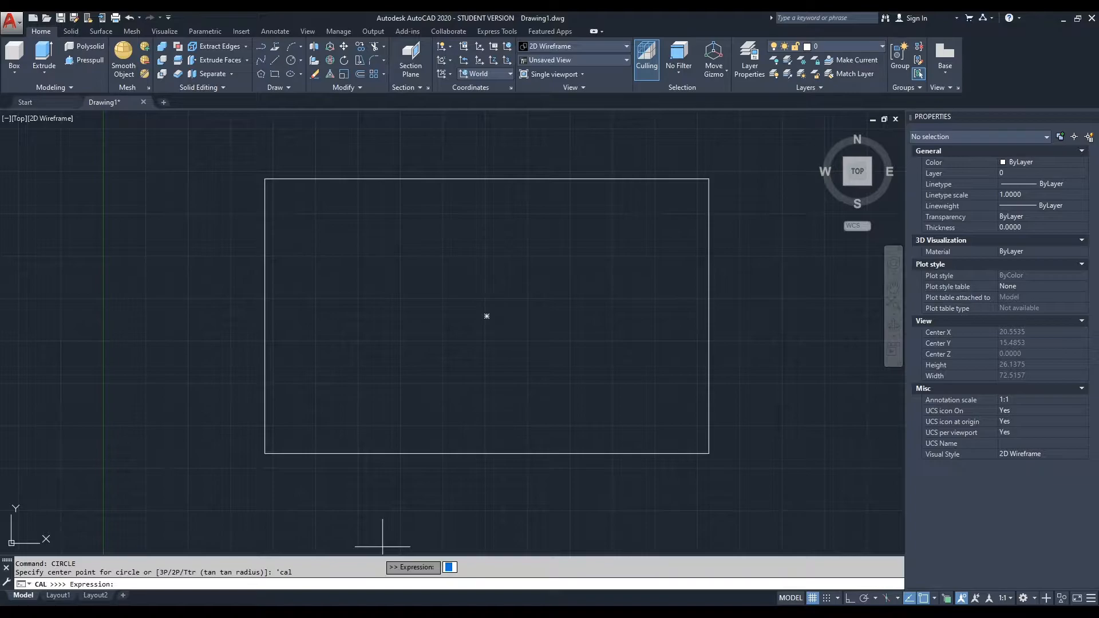
- Set the circle's center with the expression (end+end)/2, using the rectangle's lower-left and upper-right corners as the endpoints
text(()
text(end+end)/2)
key(Return)
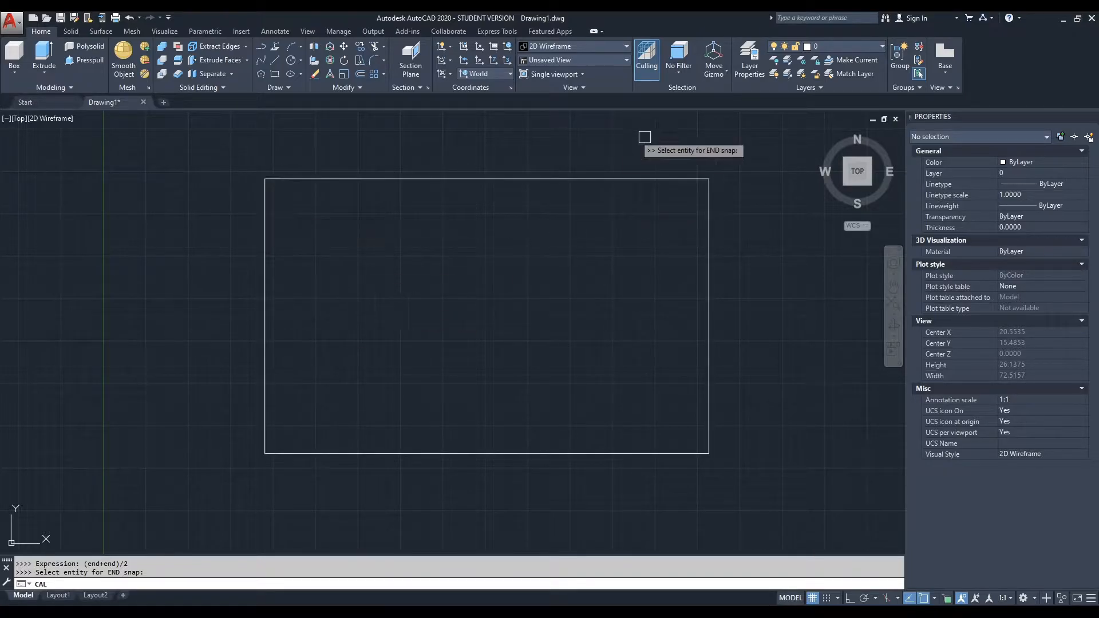
click(266, 454)
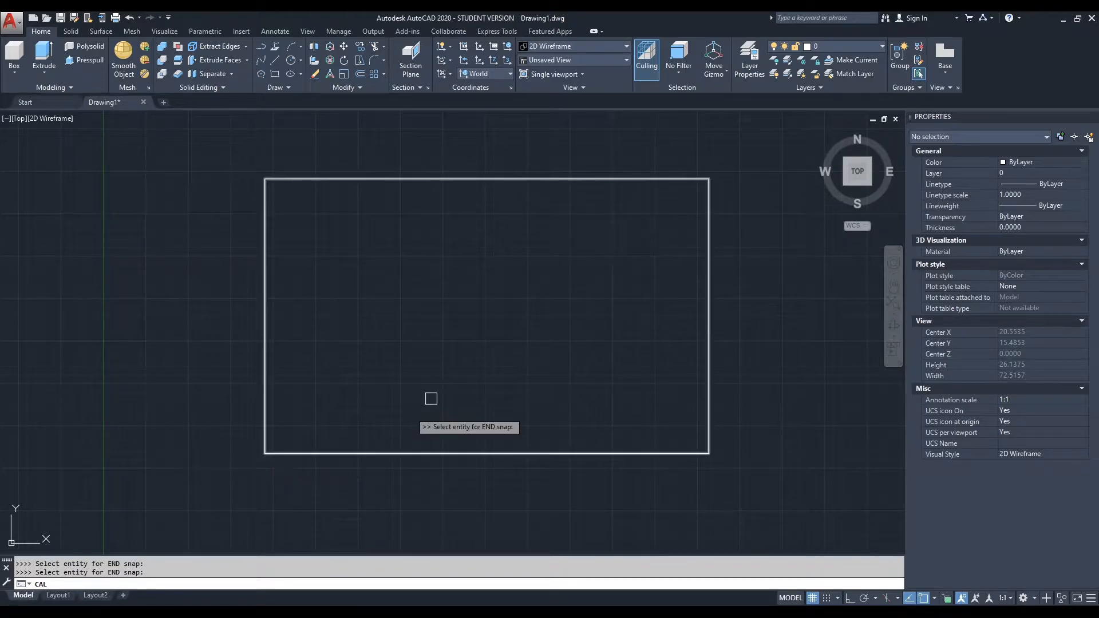
click(709, 180)
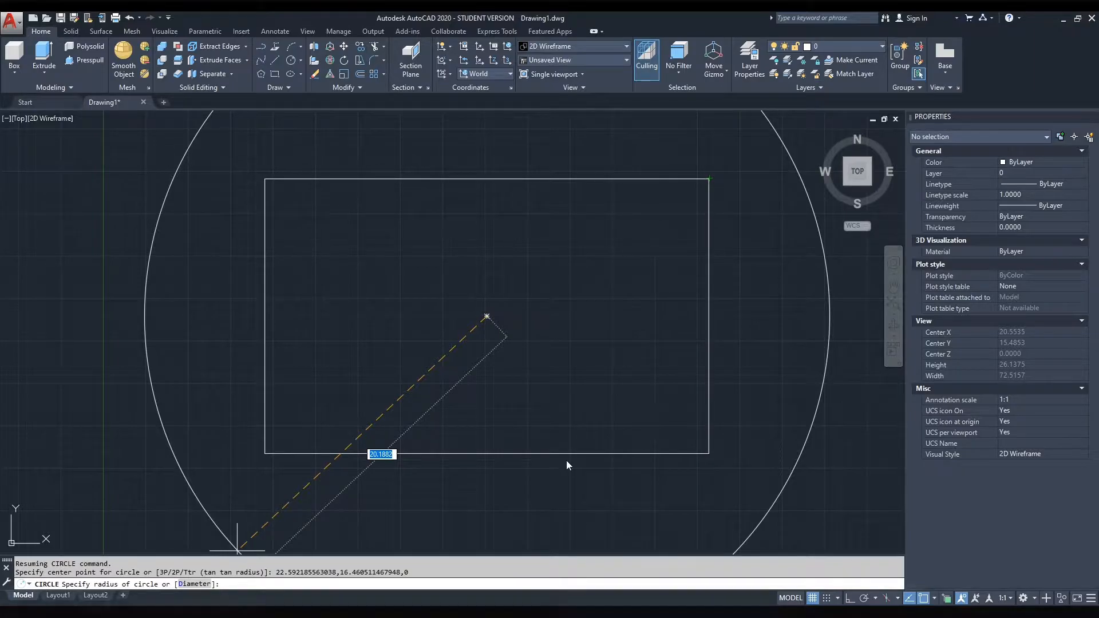
- Try to enter dist(int,end)/3 directly as the circle's radius
mouse_move(567, 465)
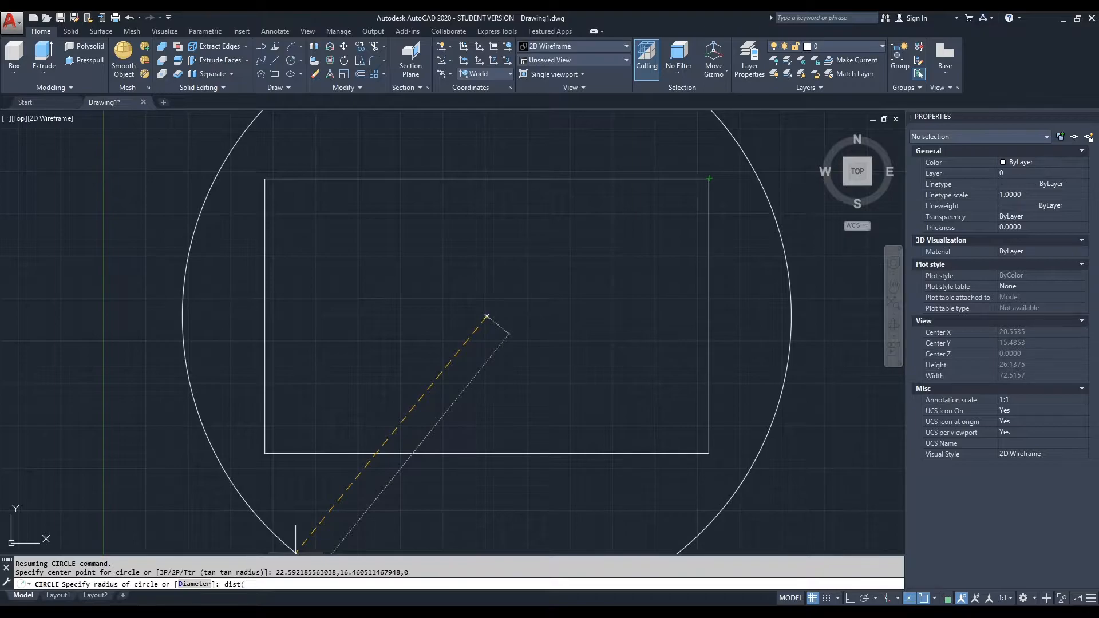
text(nt,end)/3)
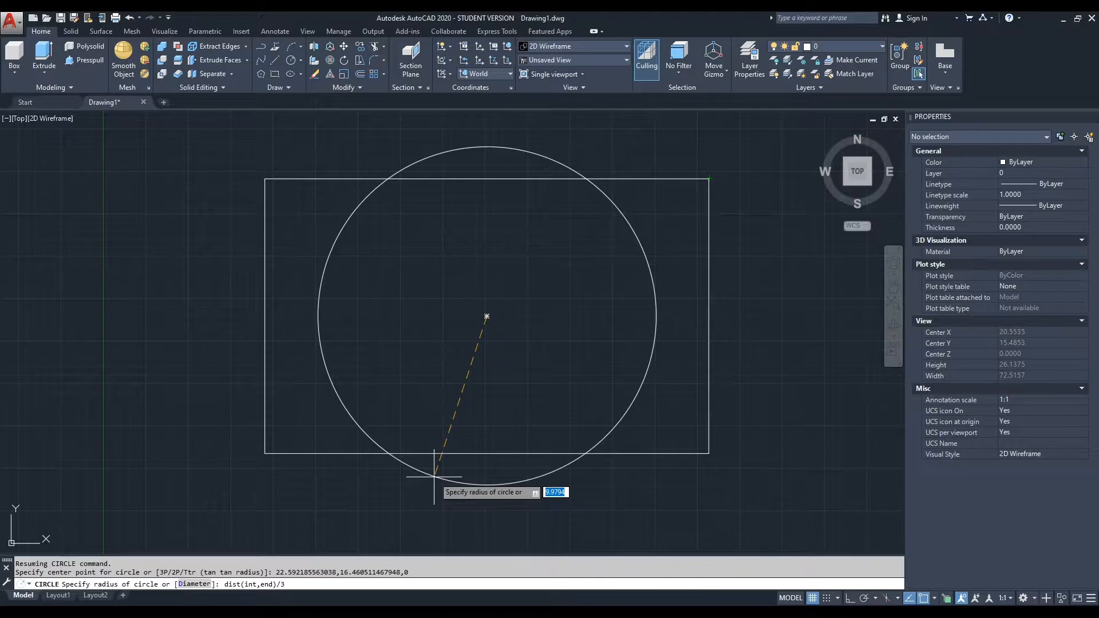
key(Return)
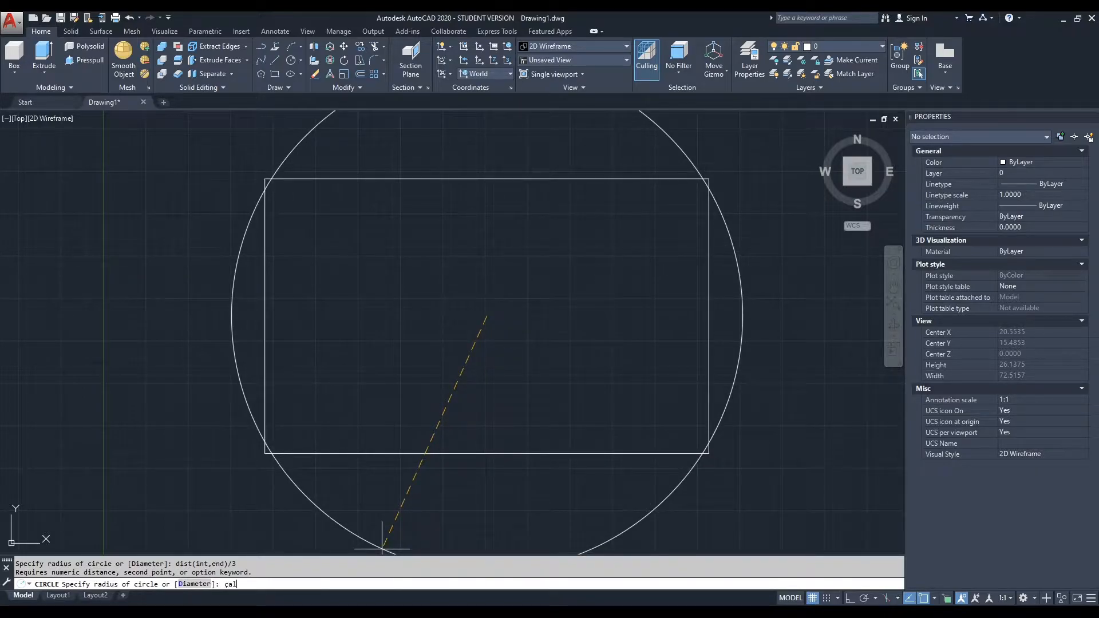
- Set the circle's radius through 'cal with dist(int,end)/3, measured between the rectangle's lower-left and upper-right corners
text('cal)
key(Return)
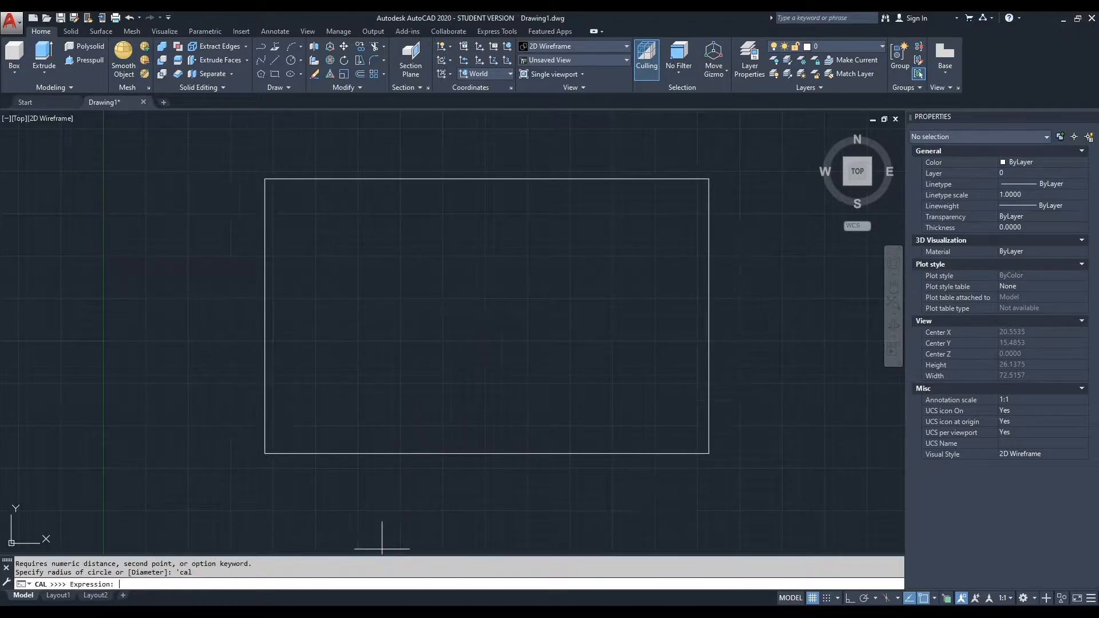
text(dist(int,end)
text(3)
key(Return)
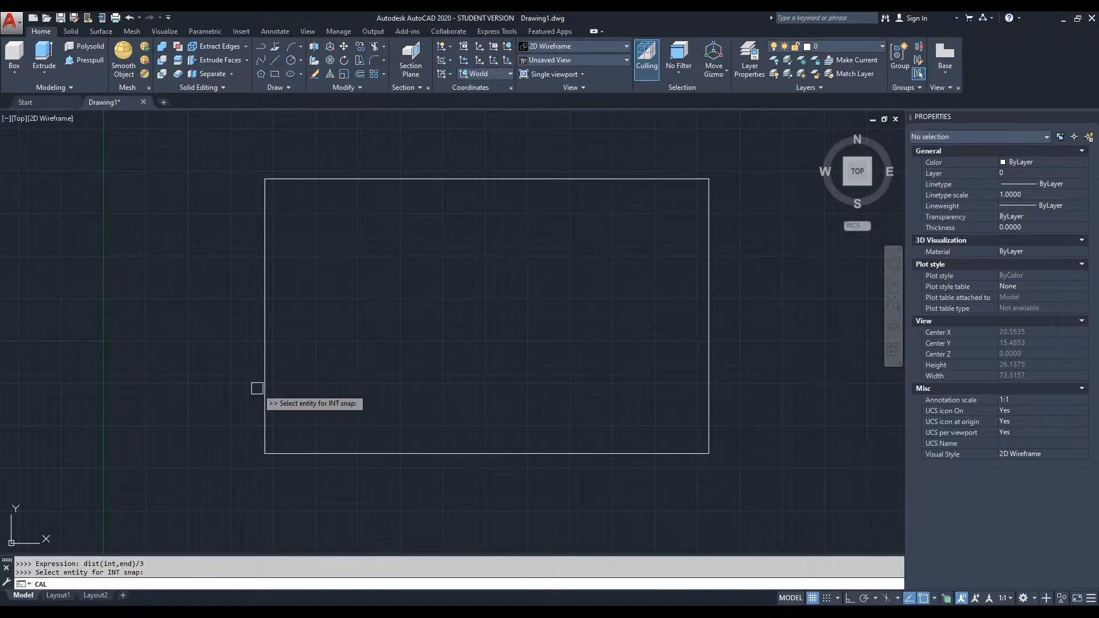
click(265, 452)
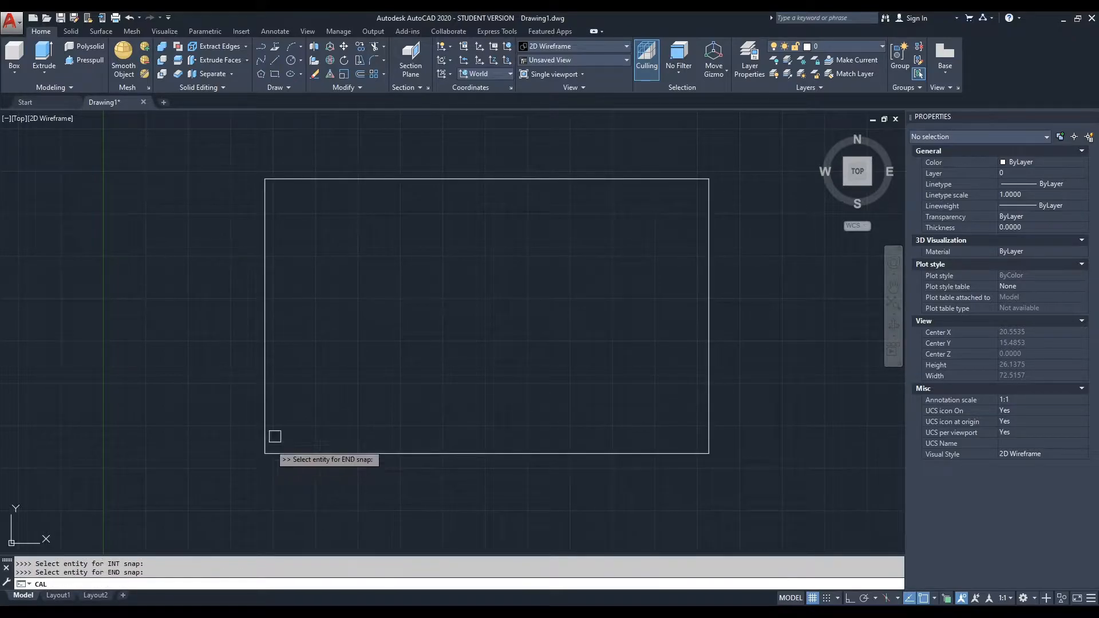
click(708, 179)
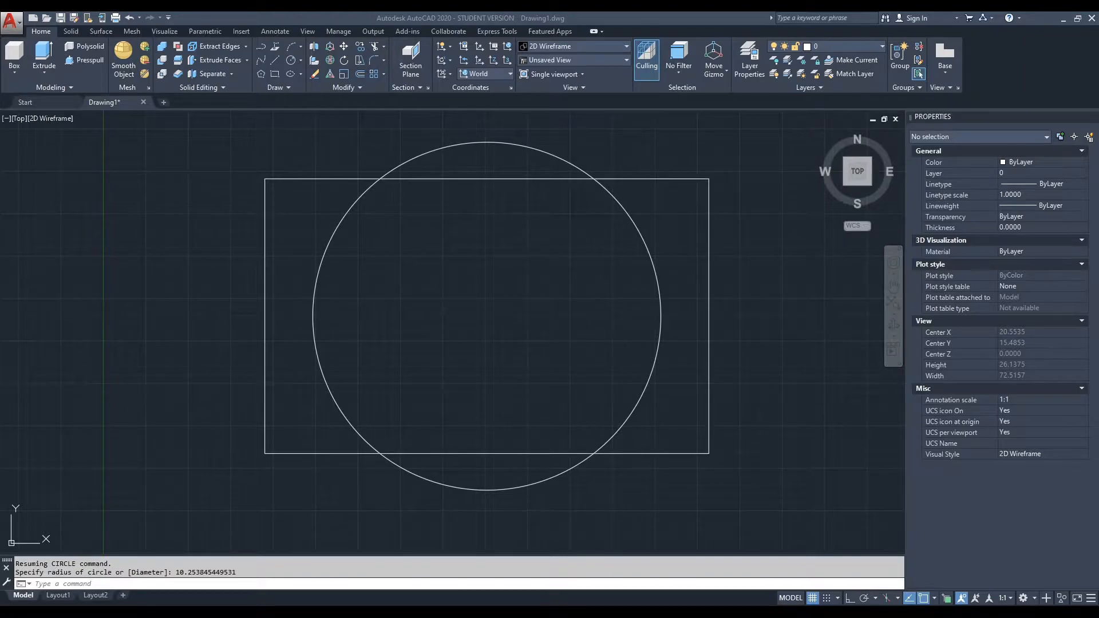
- Erase the circle centered on the rectangle
key(Delete)
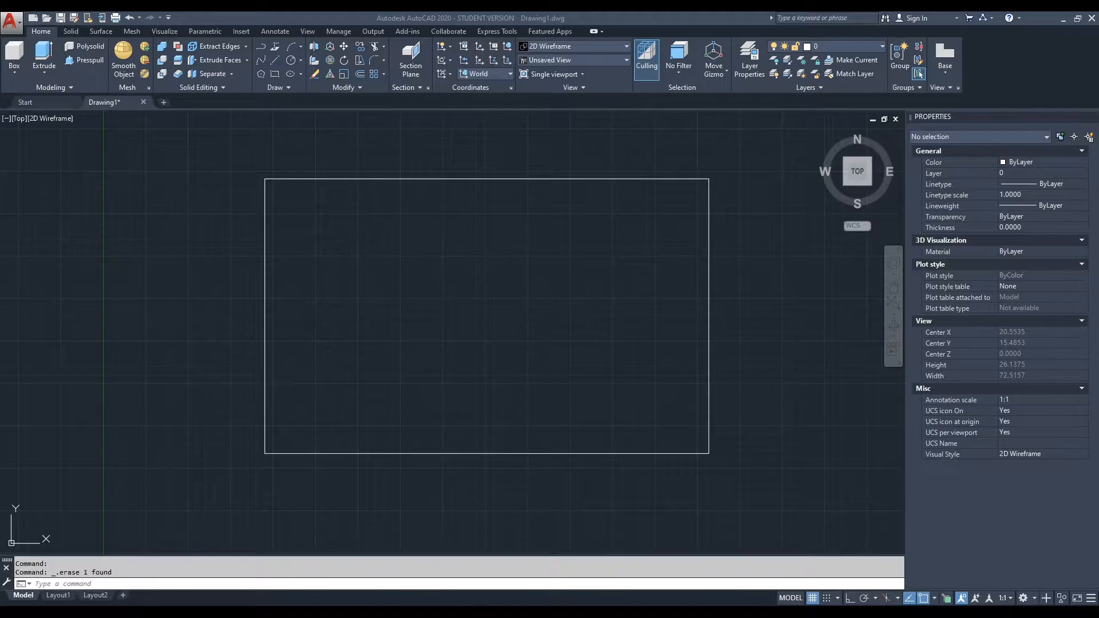
key(Escape)
middle_drag(485, 349, 450, 352)
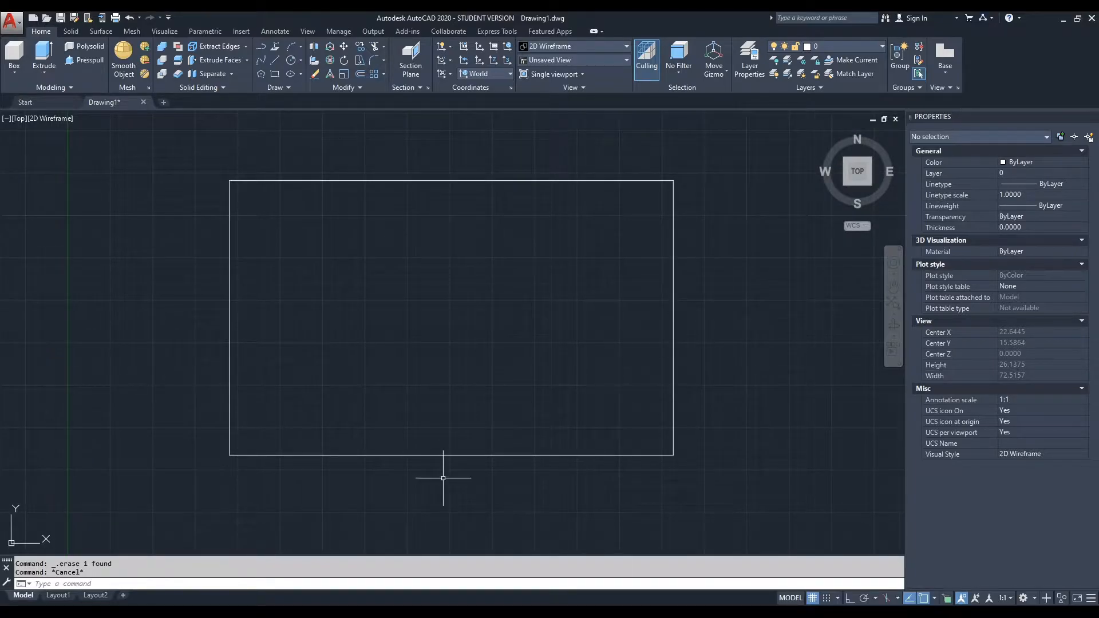
click(275, 60)
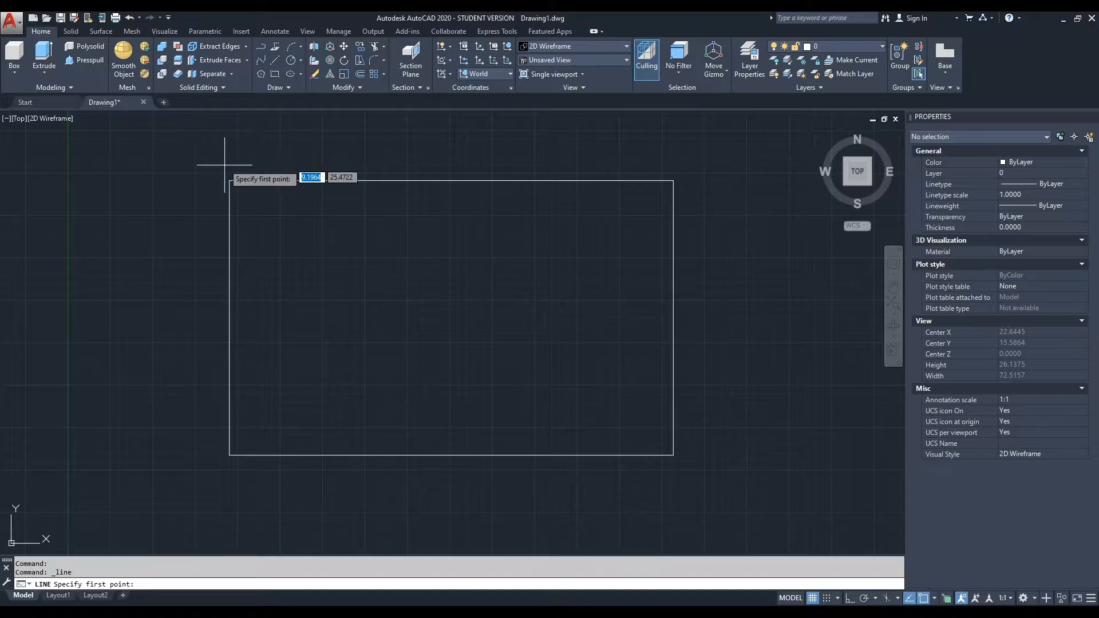
click(230, 182)
key(Escape)
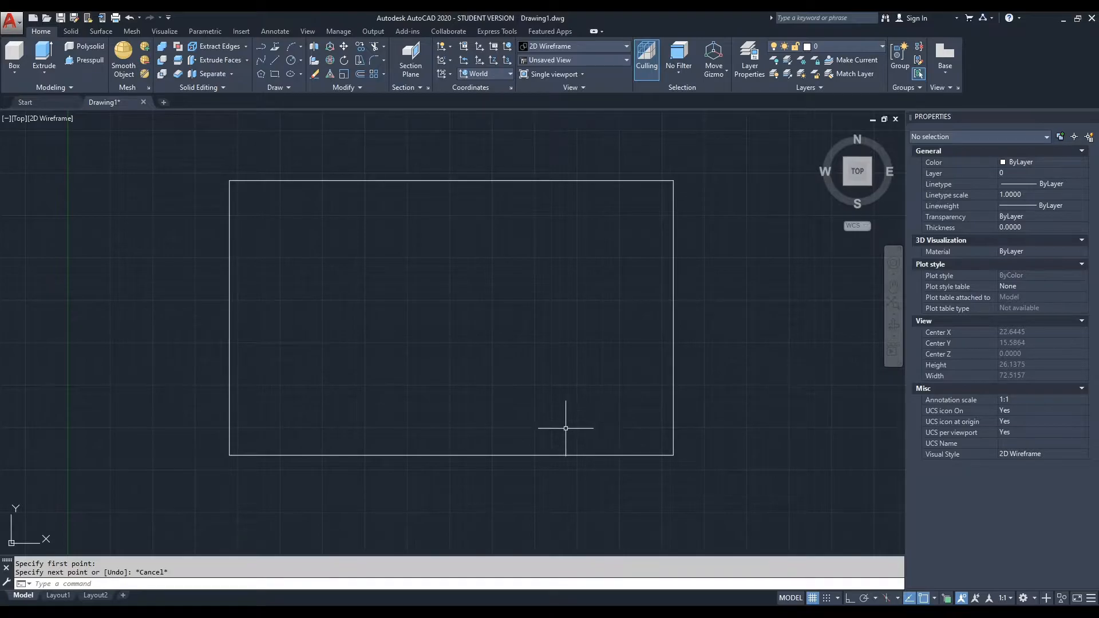
- Draw a diagonal line from the rectangle's upper-left corner to its lower-right corner
click(275, 59)
click(229, 181)
click(674, 452)
key(Escape)
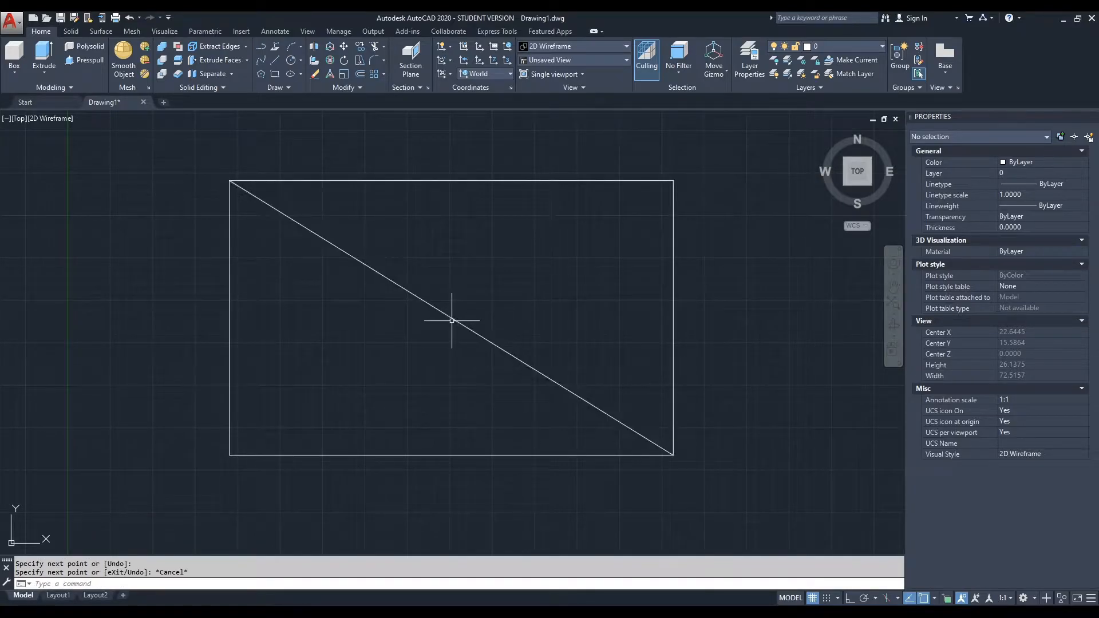
- Try to center a circle on the diagonal's midpoint, and erase the diagonal line
click(290, 60)
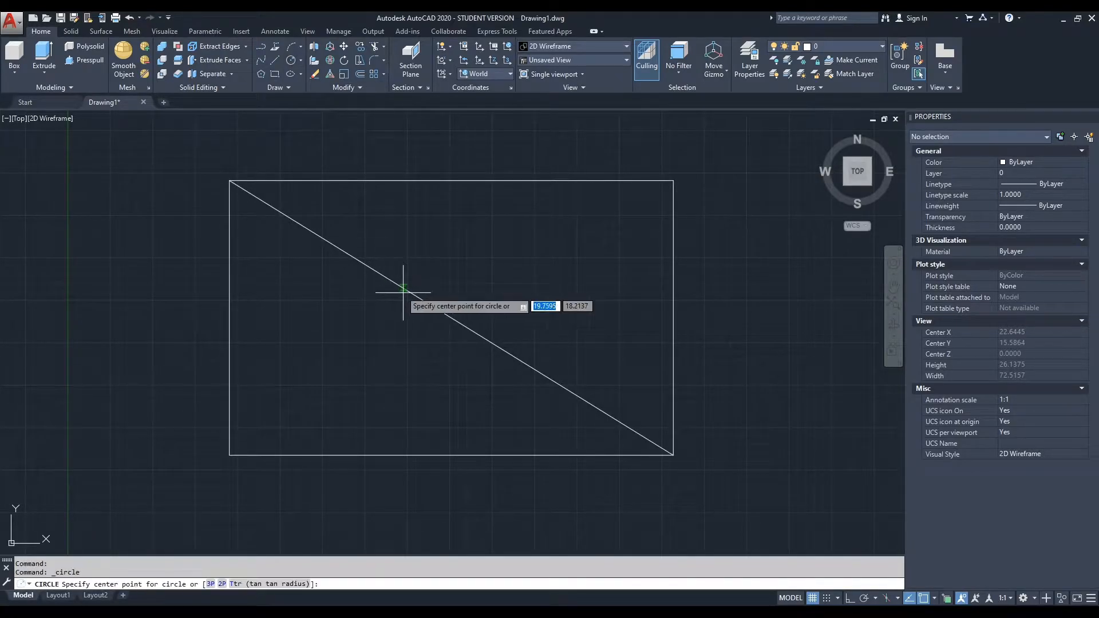
click(451, 318)
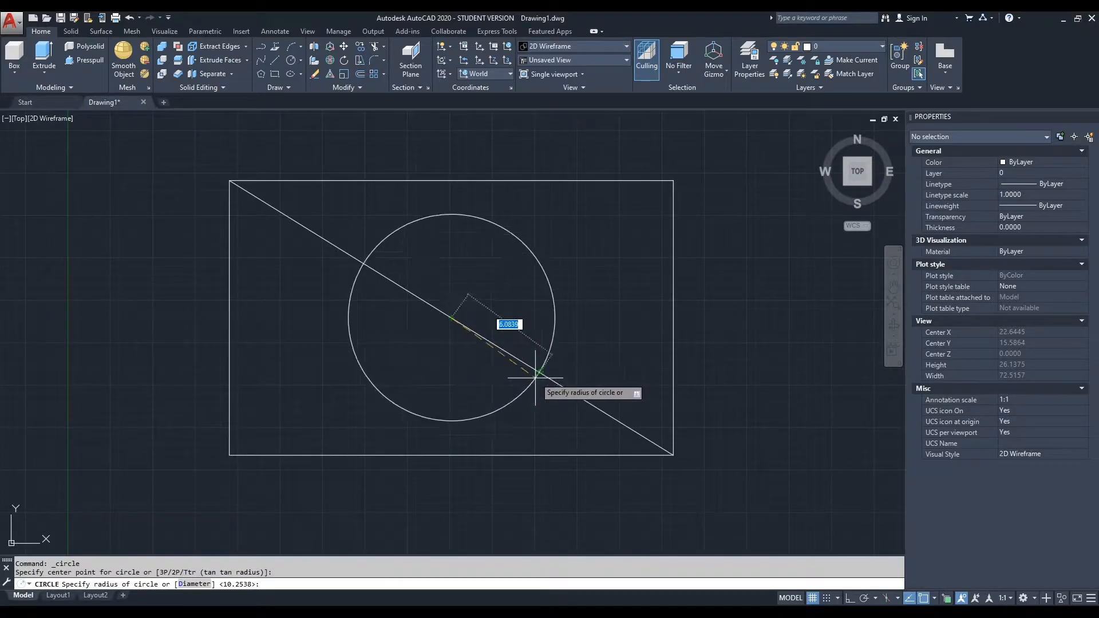
key(Escape)
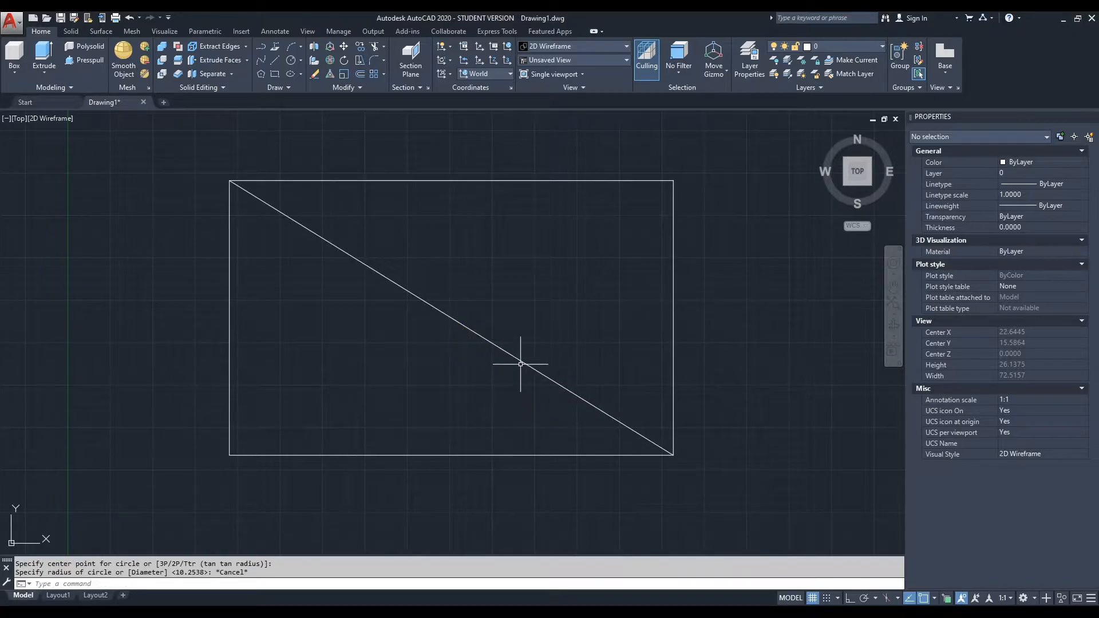
click(520, 366)
key(Delete)
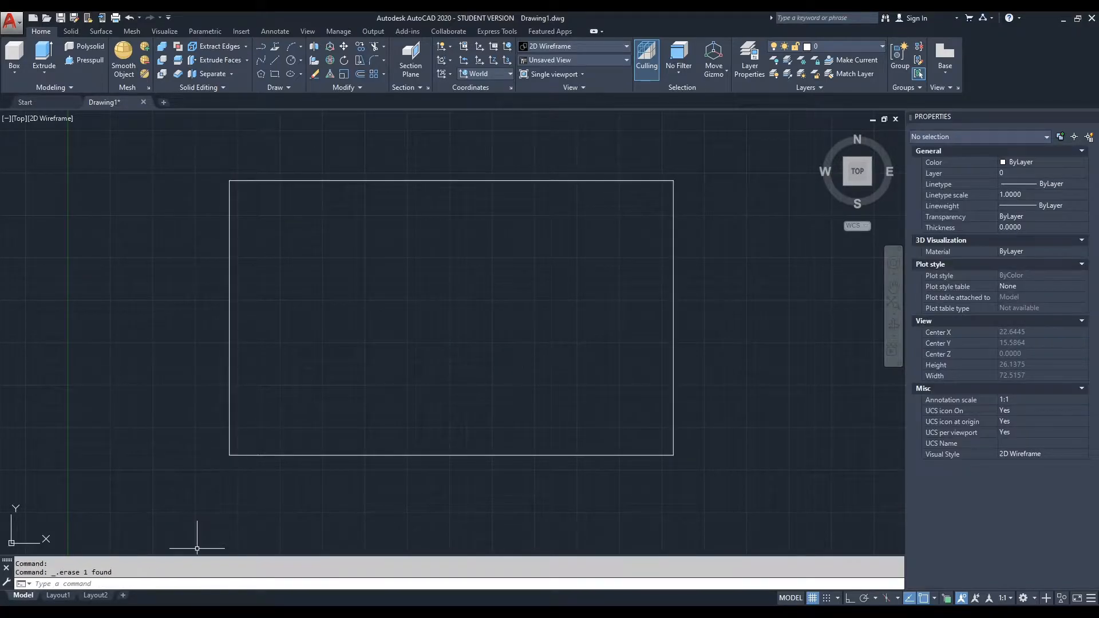
- Within CIRCLE, set the center through 'cal with (end+end)/2, using the rectangle's lower-left and upper-right corners as the endpoints
click(183, 584)
text(circle)
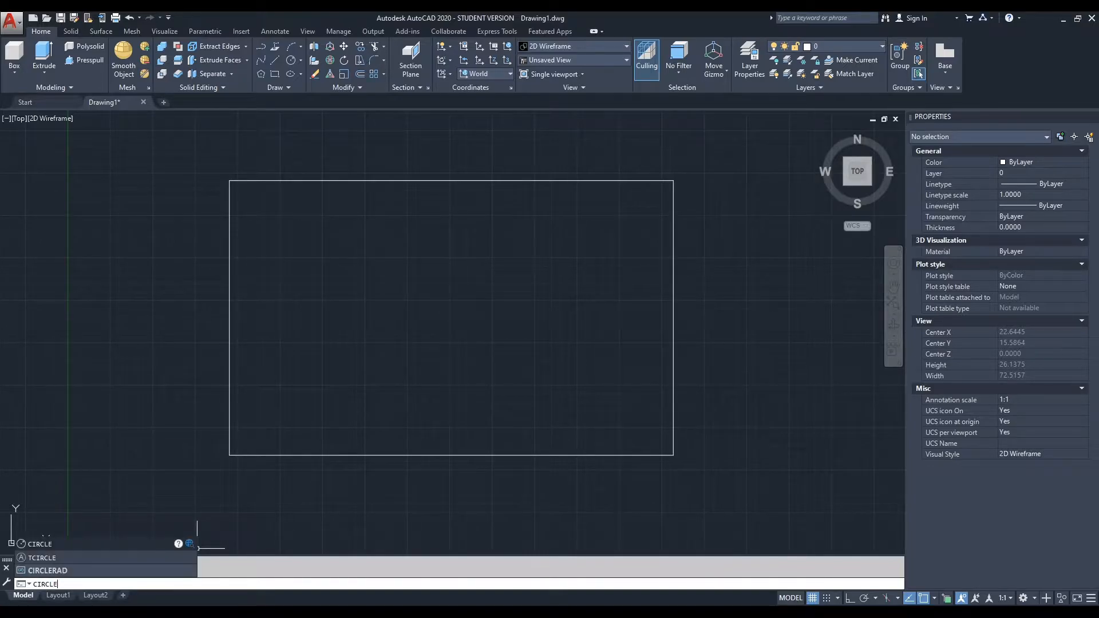
key(Return)
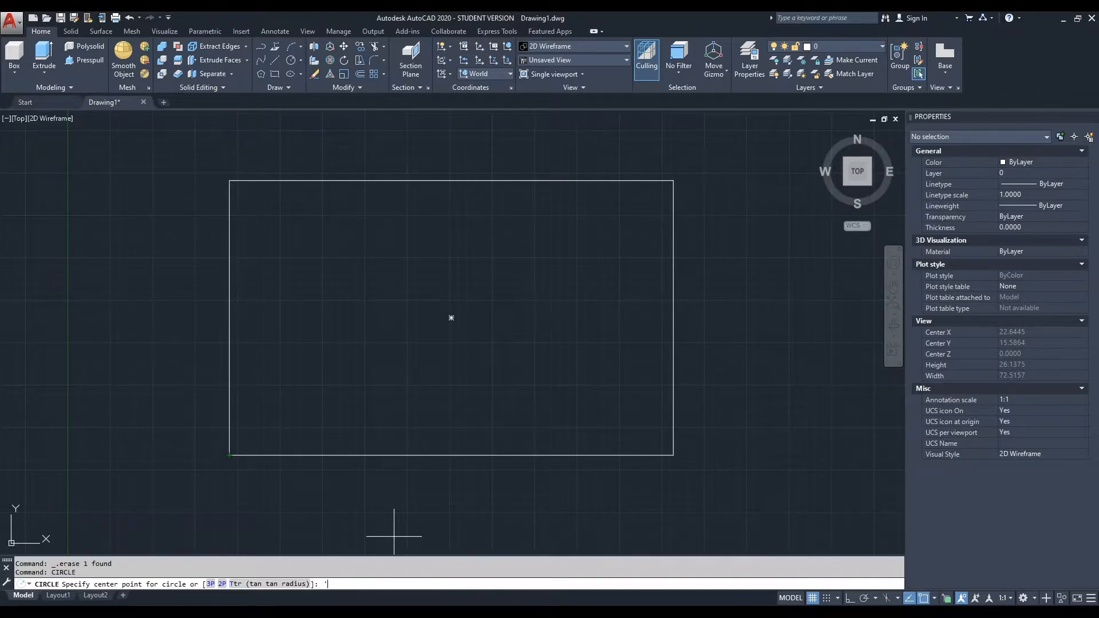
text(al)
key(Return)
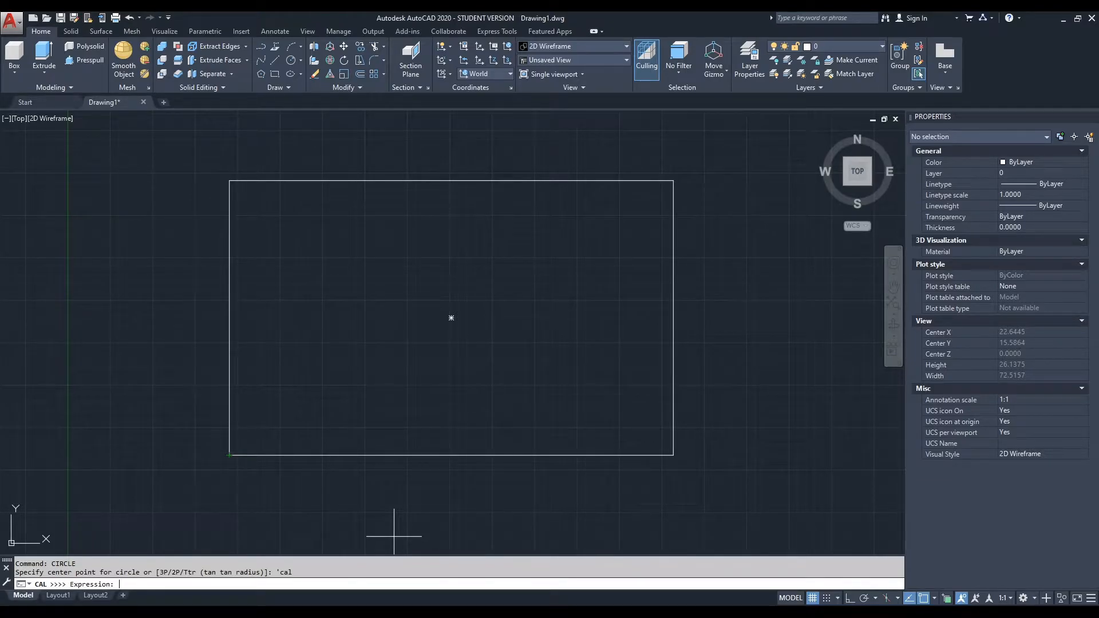
text((end+end()
key(BackSpace)
text()/2)
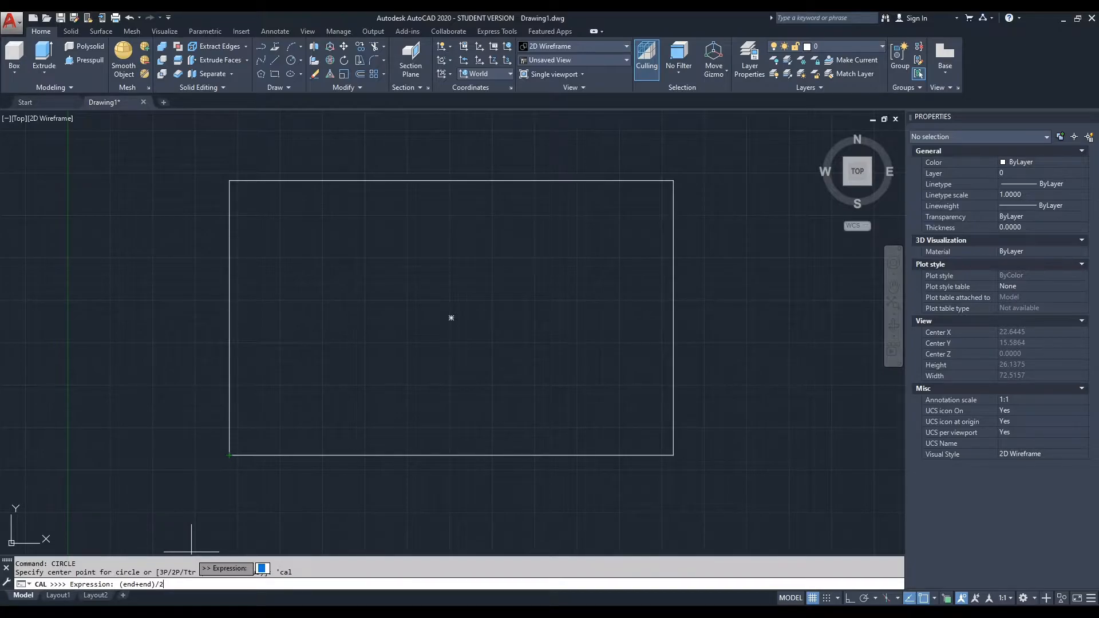
key(Return)
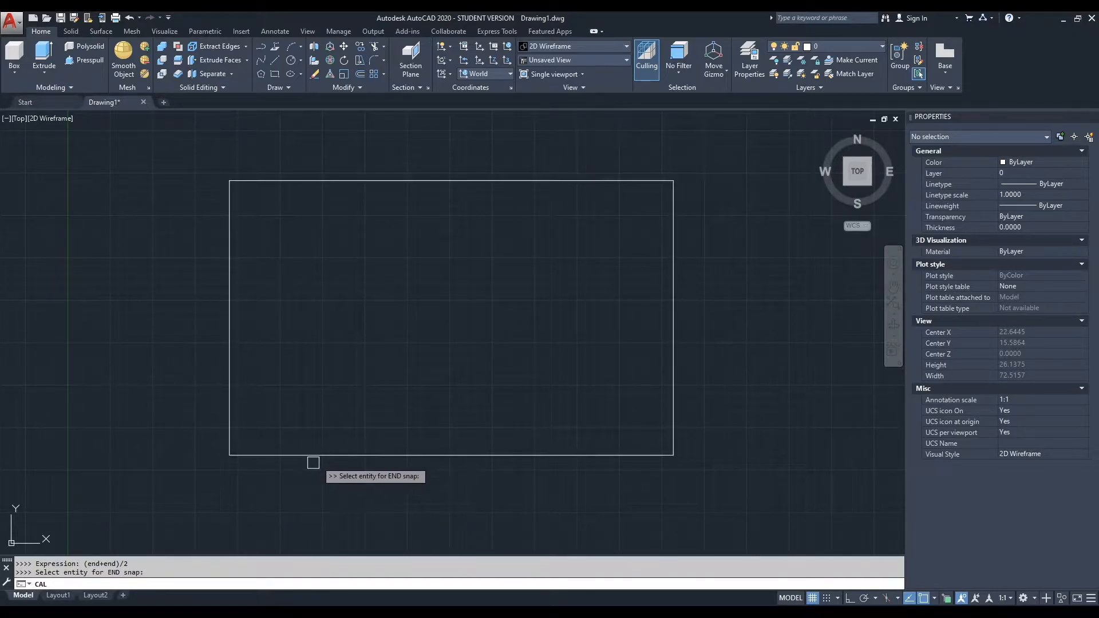
click(231, 452)
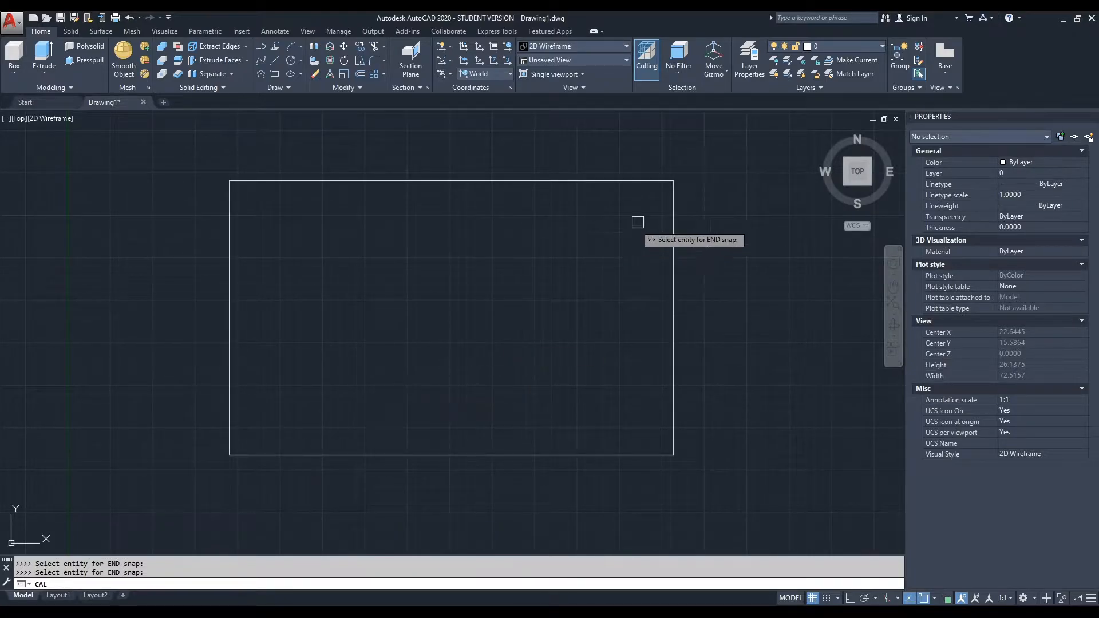
click(673, 180)
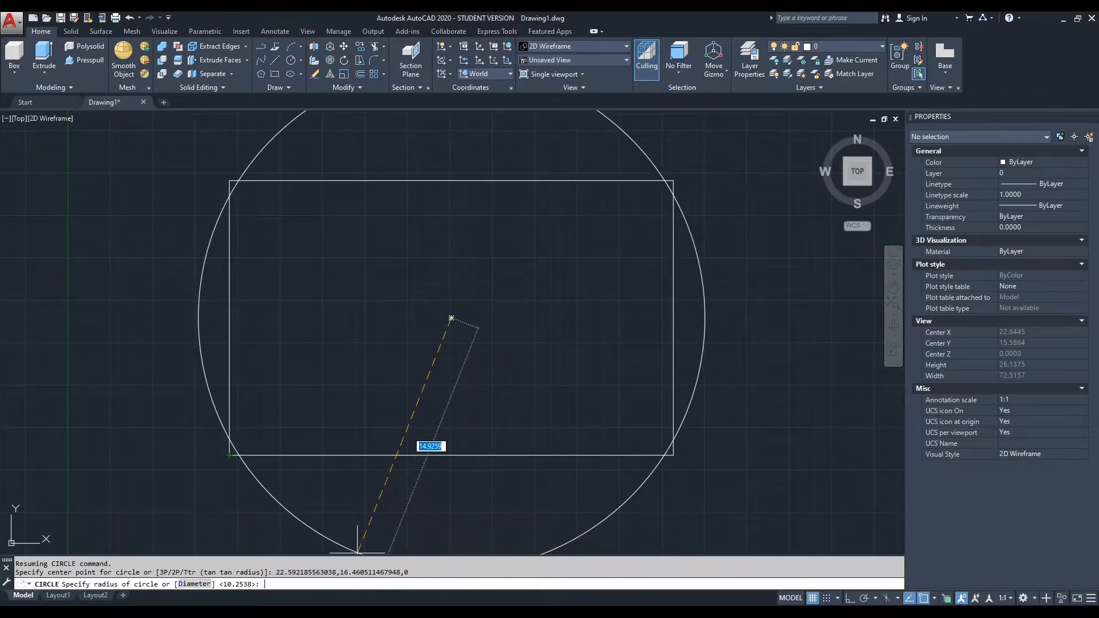
- Set the circle's radius through 'cal with dist(int,end)/3, measured from the rectangle's lower-left corner to its upper-right corner
text('cal)
key(Return)
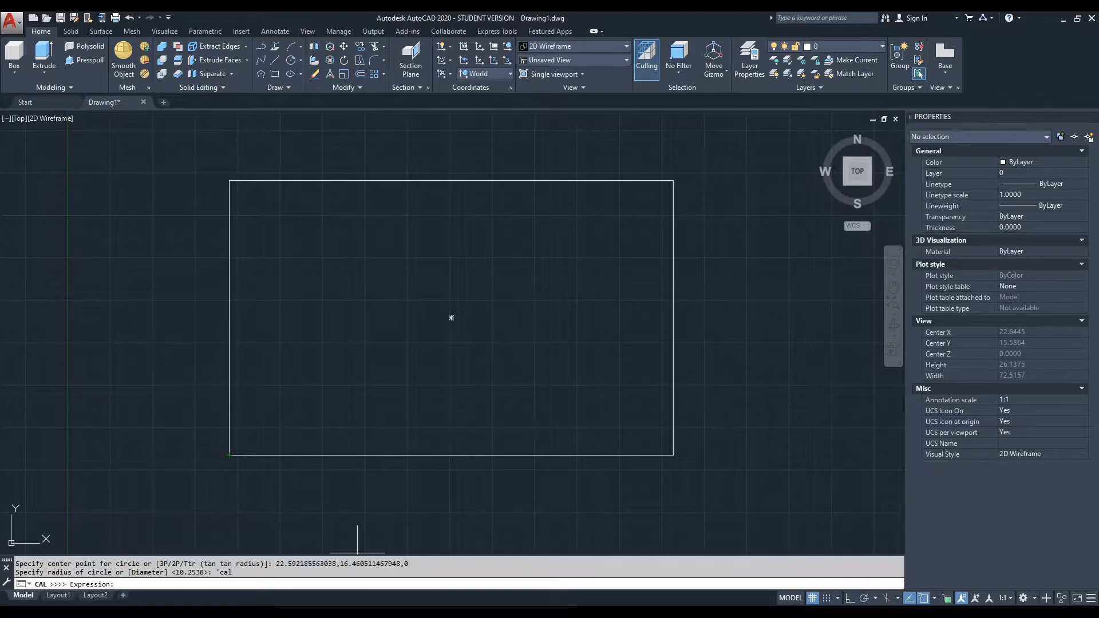
text(dist(int,end)/3)
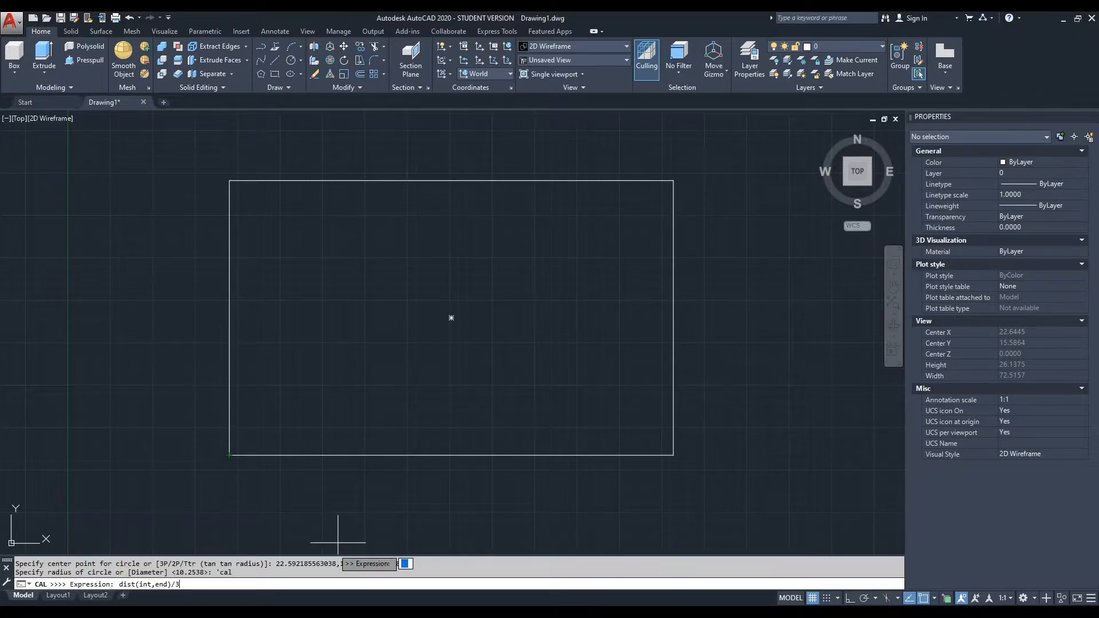
key(Return)
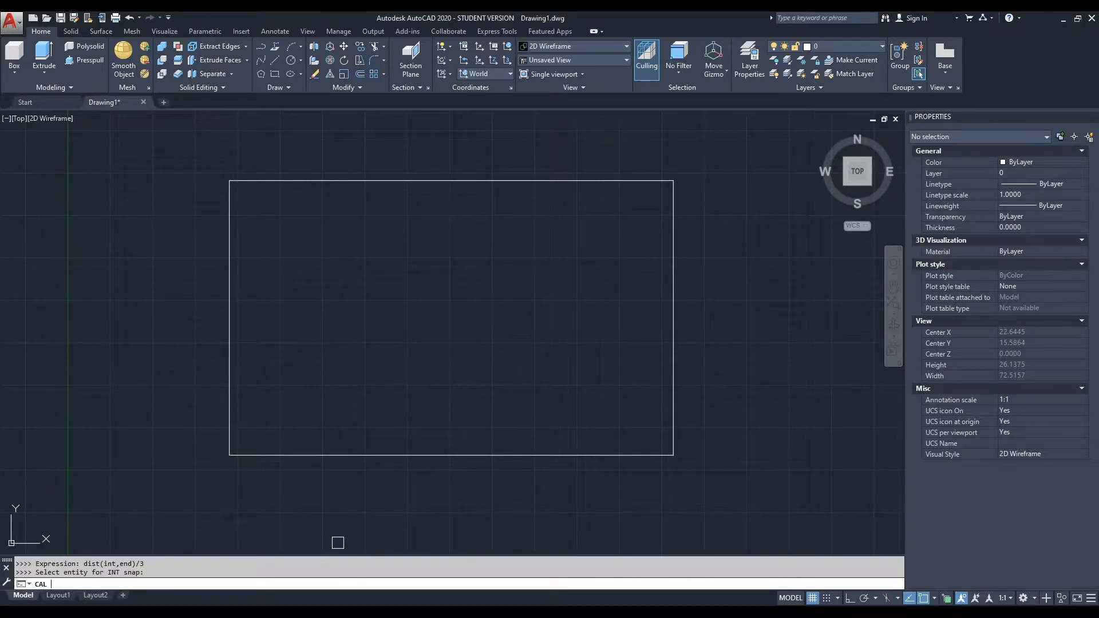
click(230, 455)
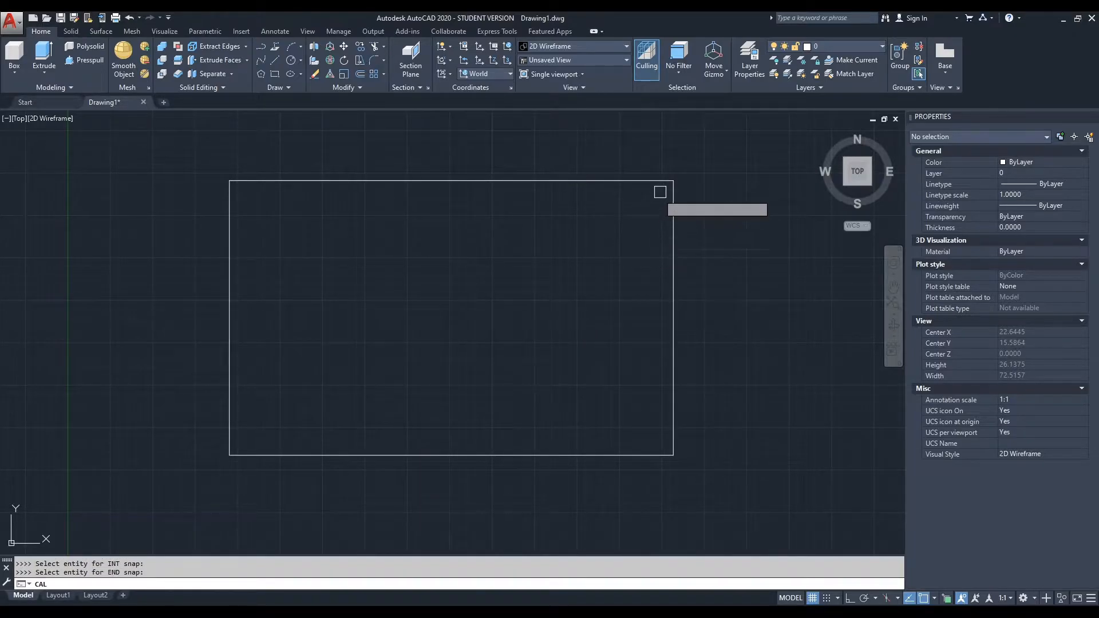
click(668, 183)
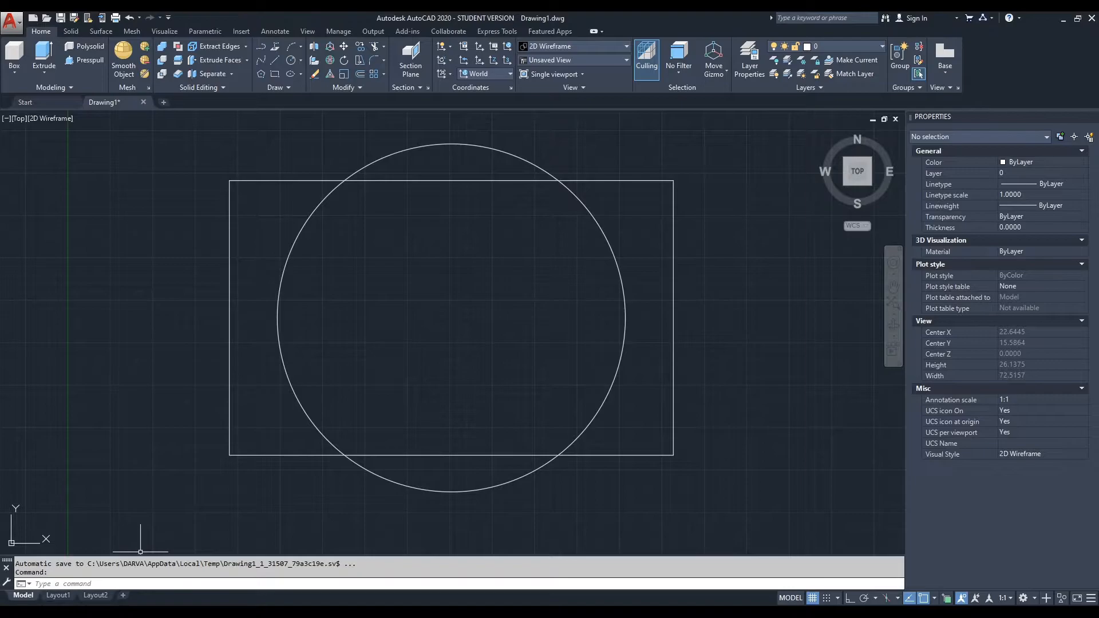
key(Escape)
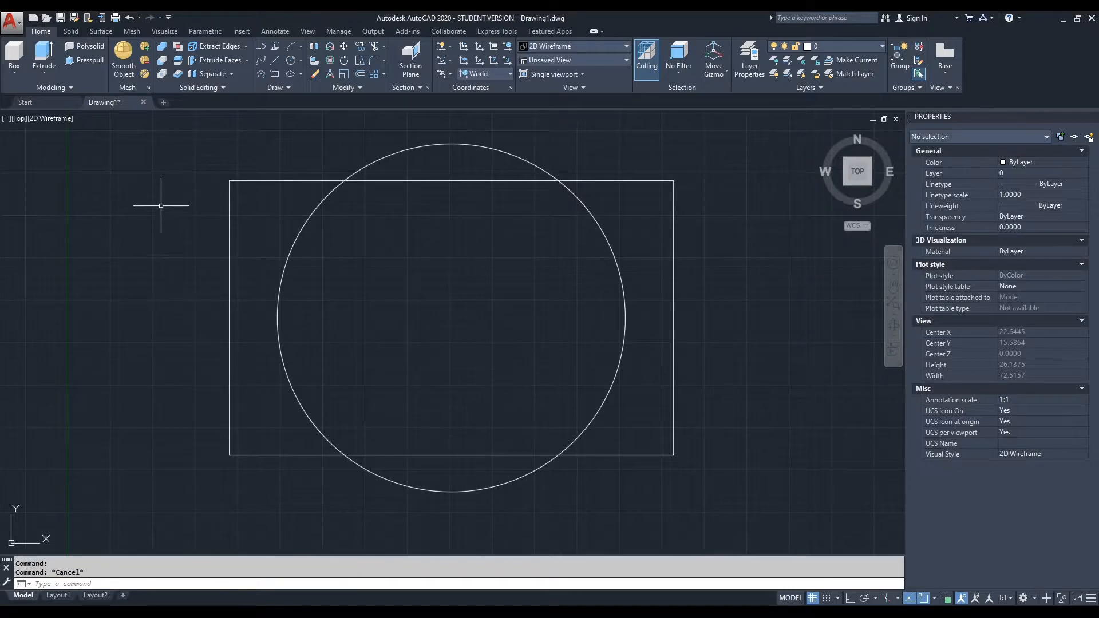
- Draw a line across the circle from the rectangle's upper-left corner to its lower-right corner
click(275, 60)
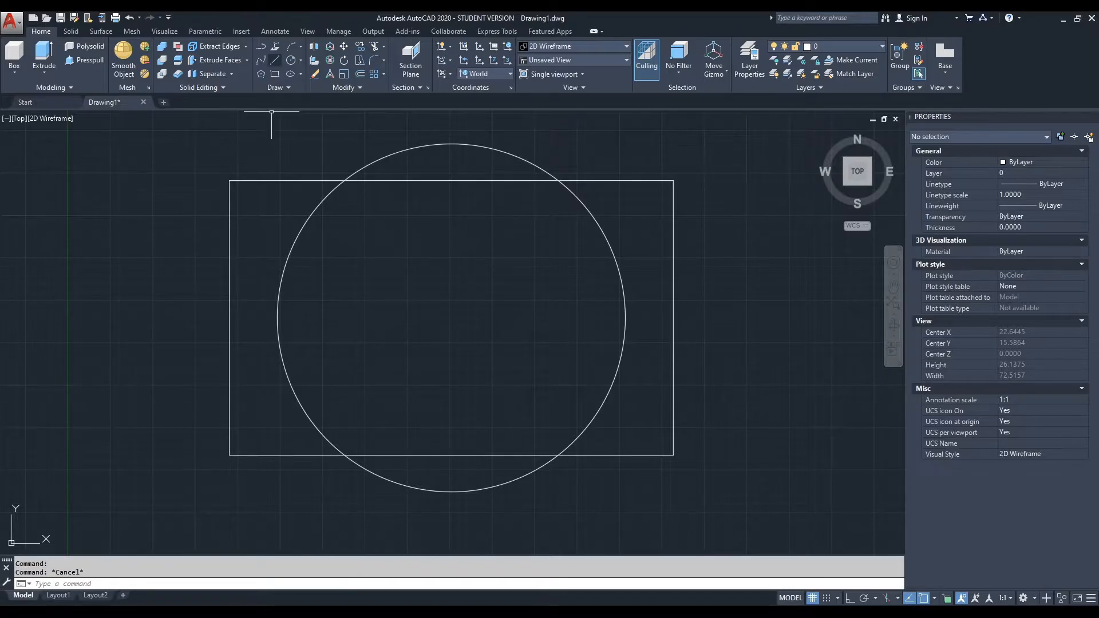
click(229, 180)
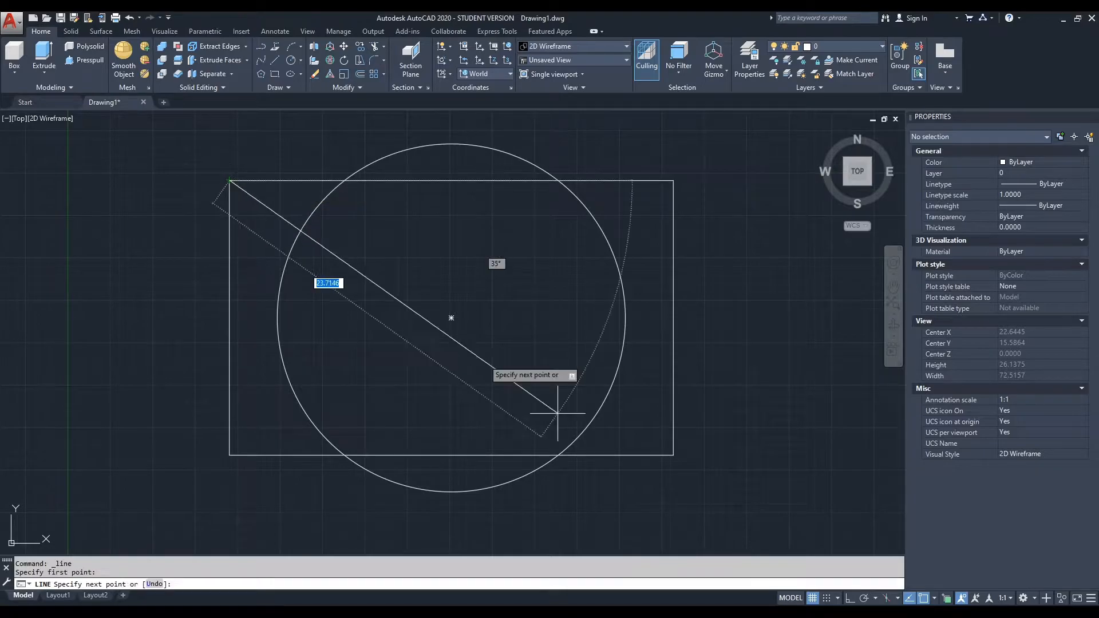
click(667, 456)
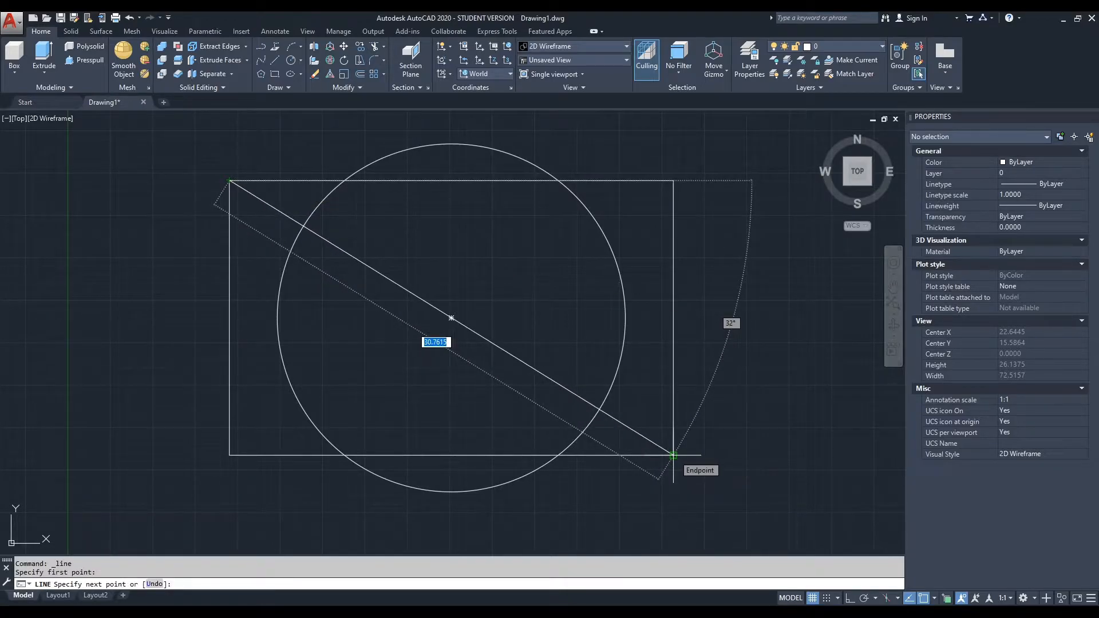
key(Escape)
right_click(498, 348)
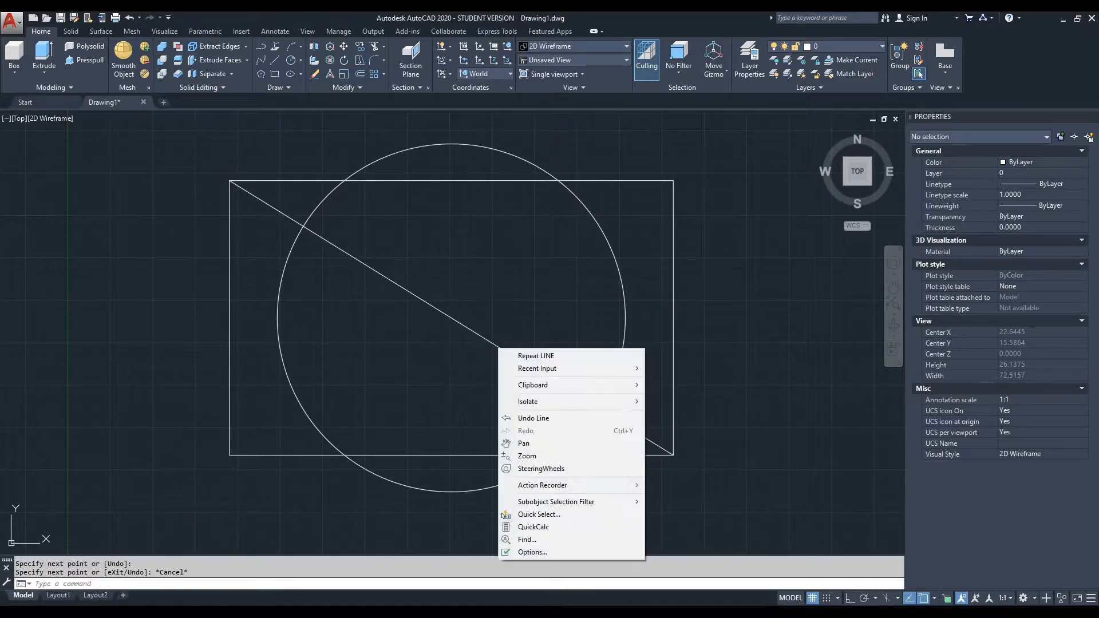
click(477, 329)
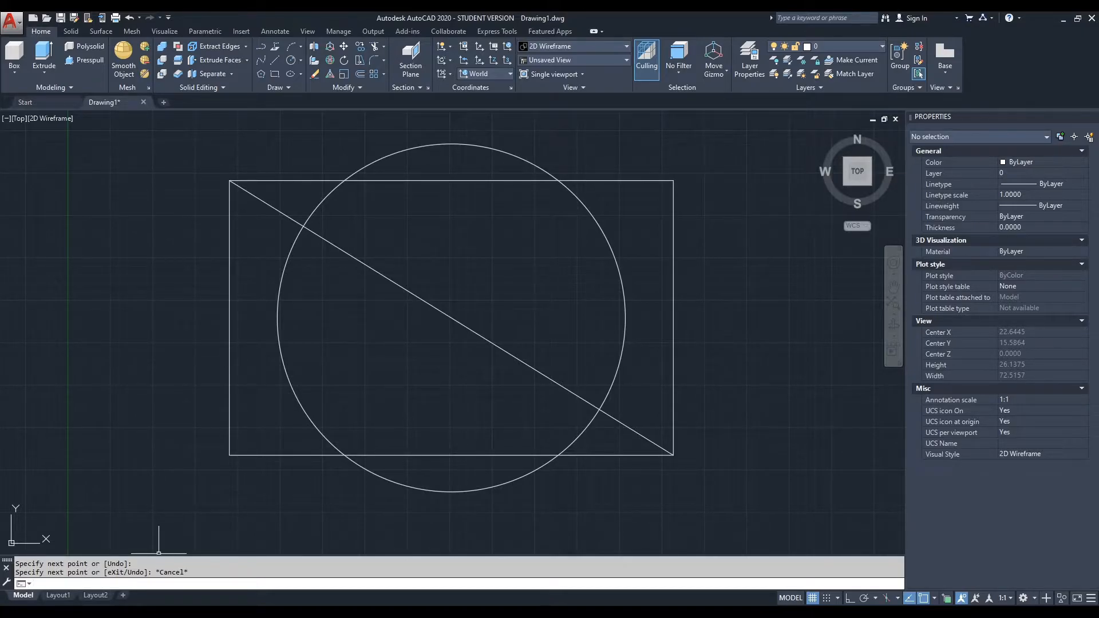
- List the diagonal line's properties with LIST and examine its length in the text window
text(list)
key(Return)
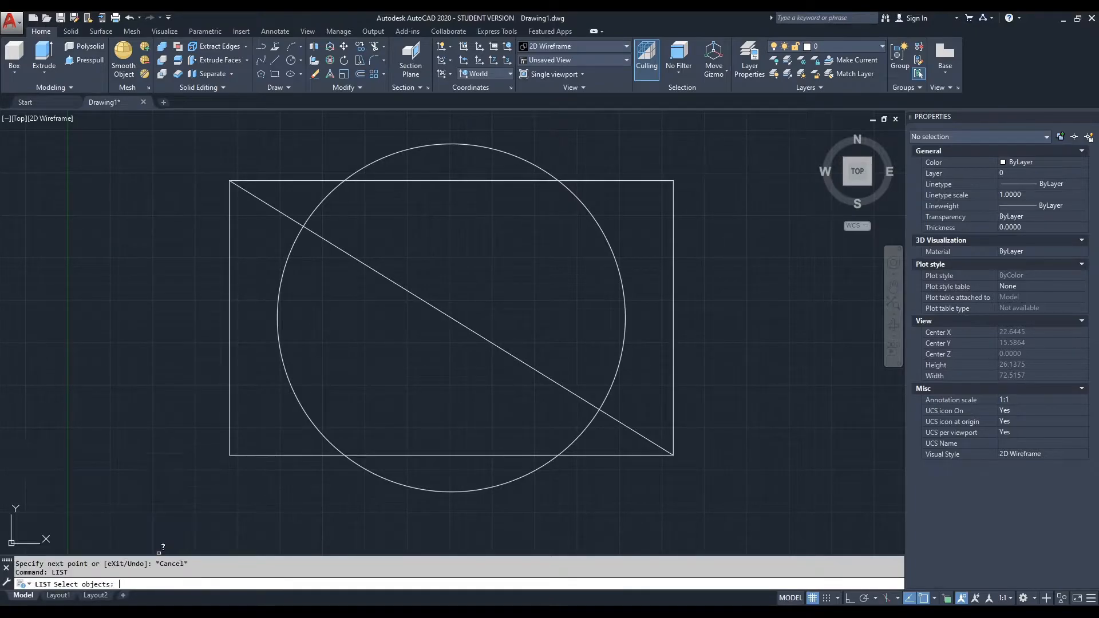
click(375, 270)
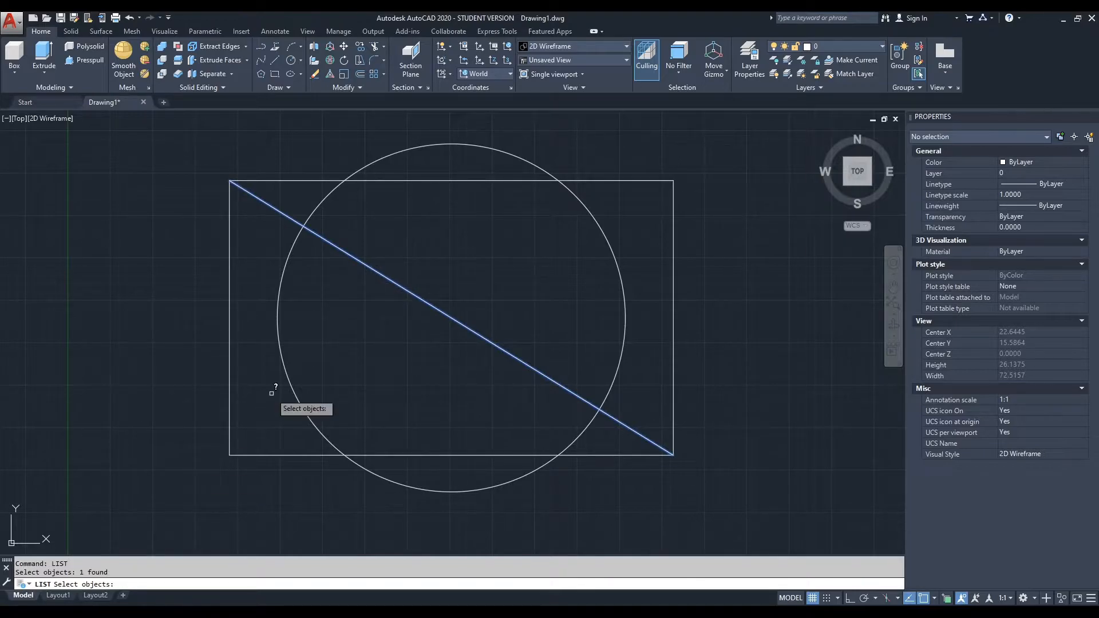
key(Return)
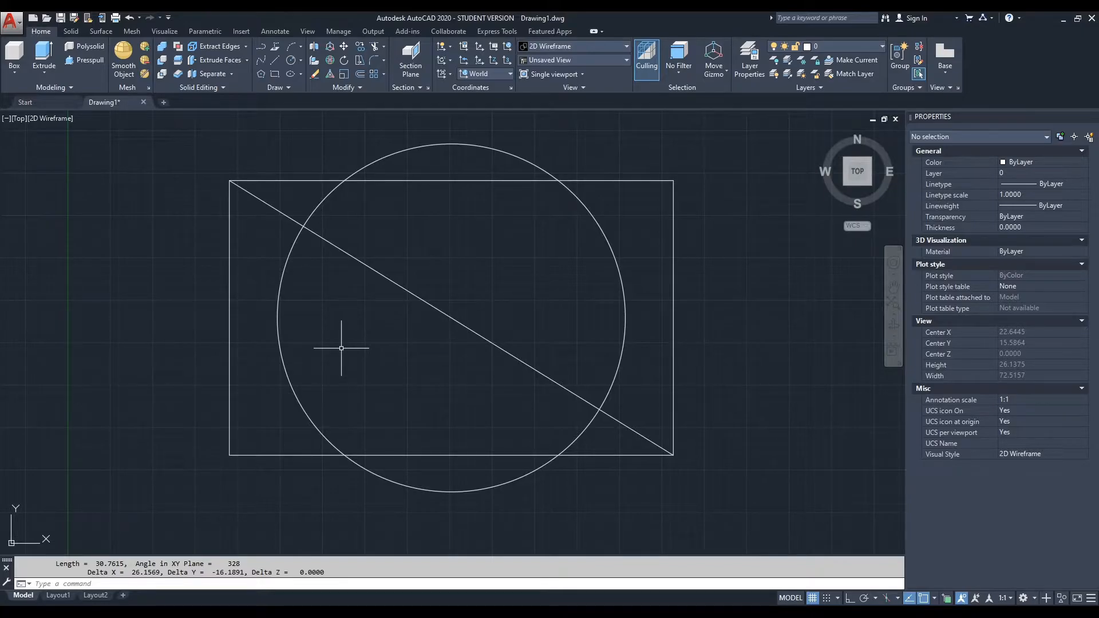
key(F2)
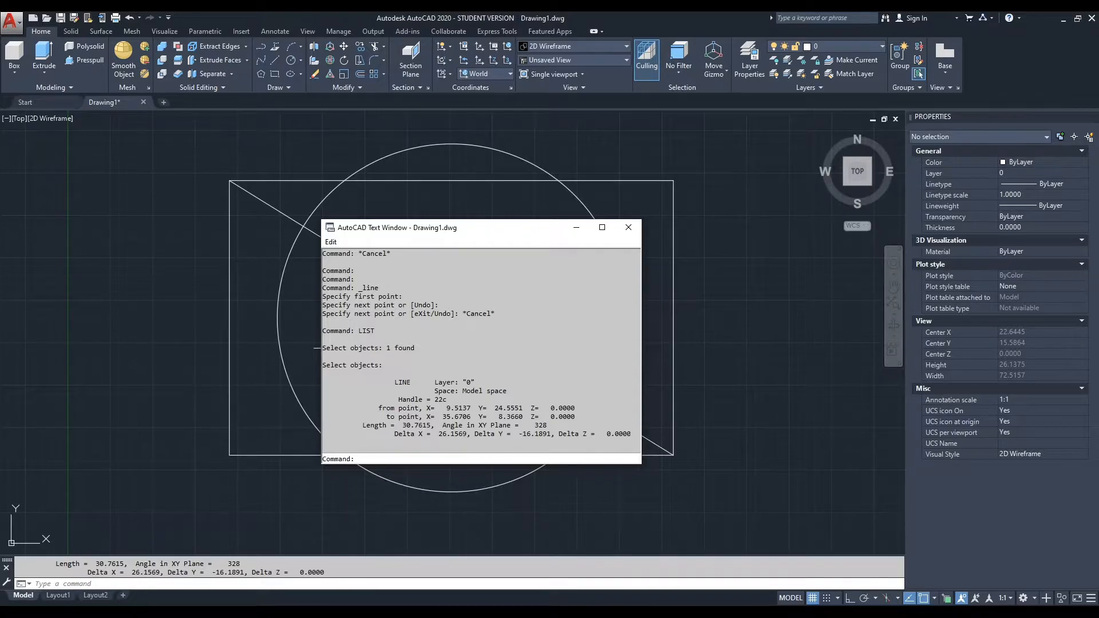
double_click(400, 425)
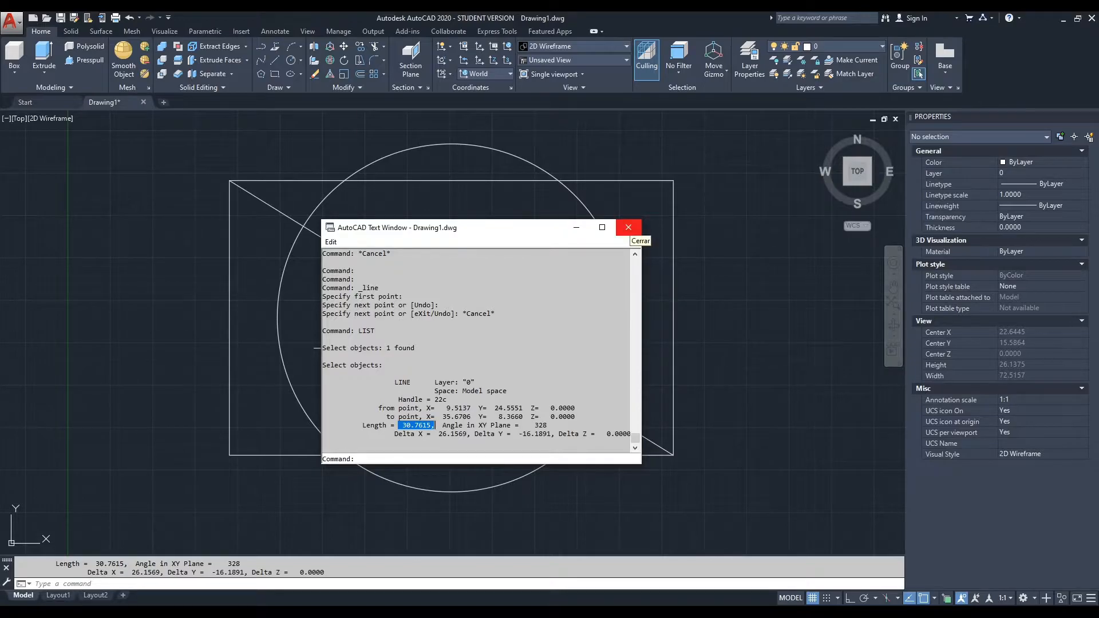
click(628, 228)
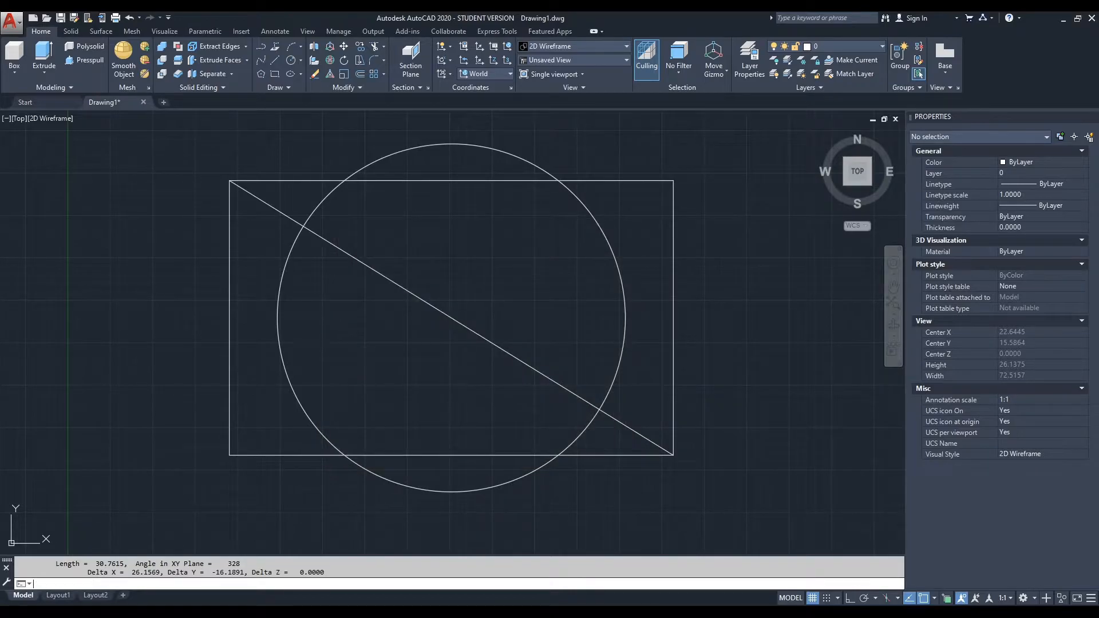
key(Escape)
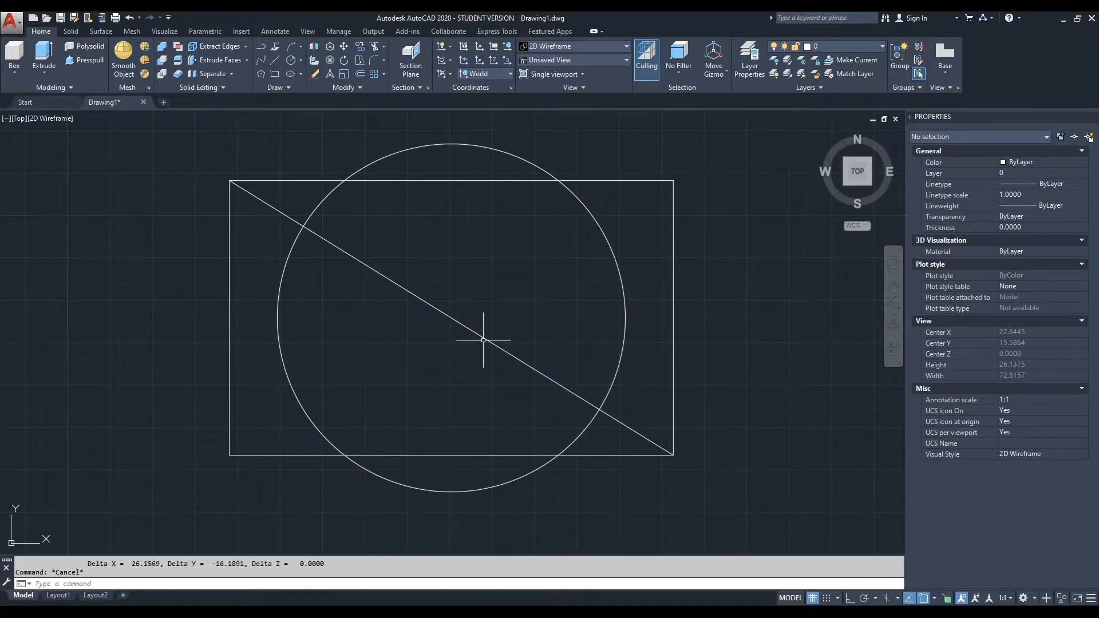
- Erase the diagonal line, keeping the rectangle and the circle
click(483, 338)
key(Delete)
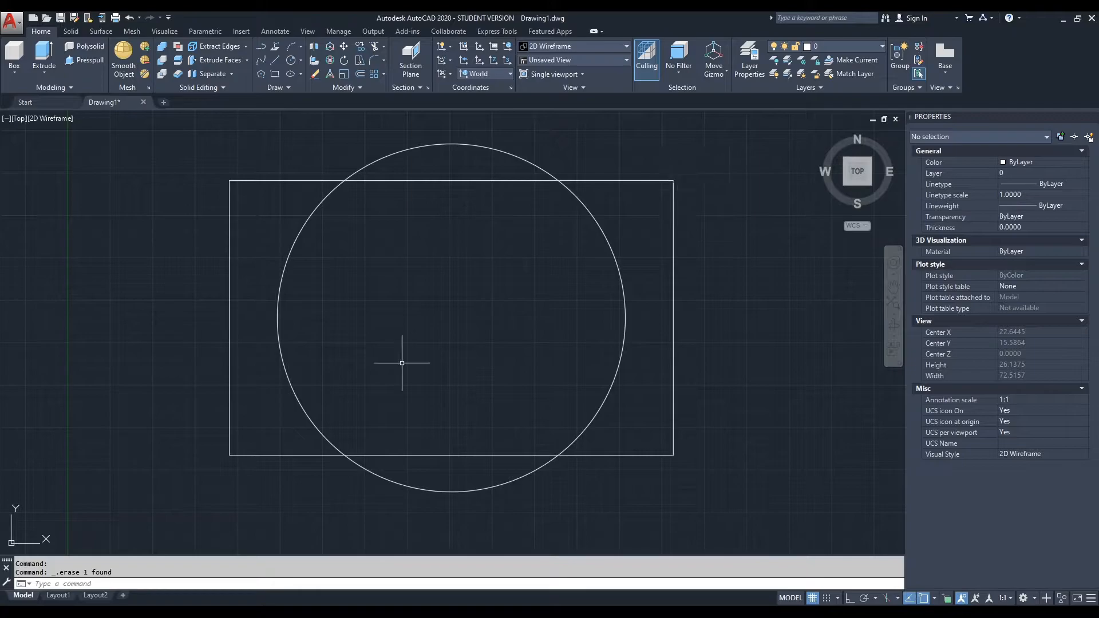
- Evaluate dist(end,end)/3 with CAL, from the rectangle's lower-left corner to its upper-right corner
click(178, 584)
text(CAL)
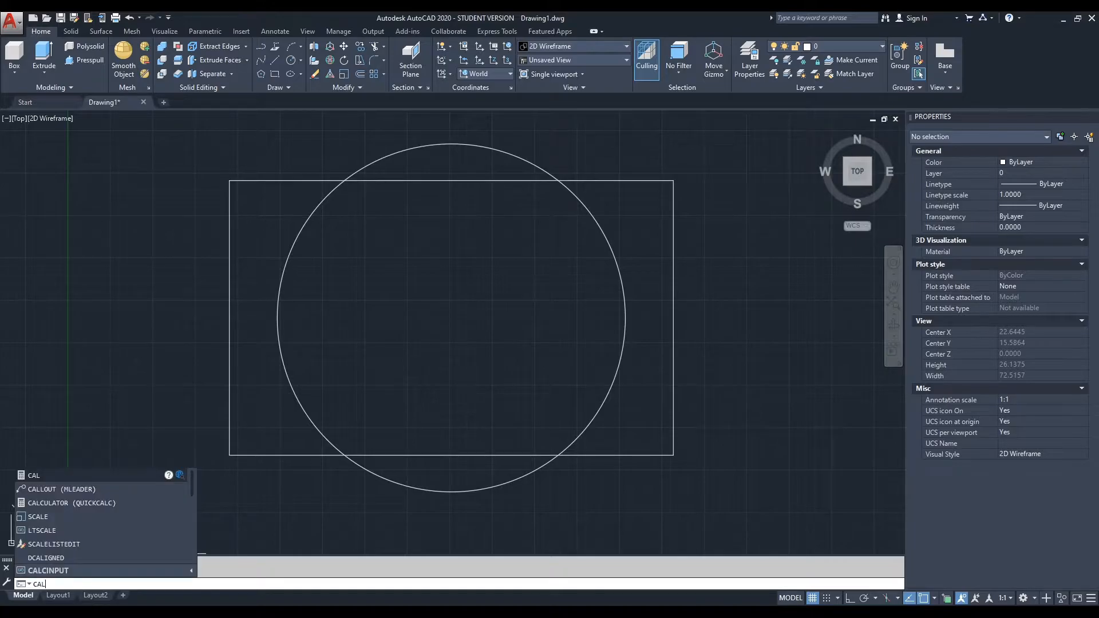
key(Return)
text((dista)
key(BackSpace)
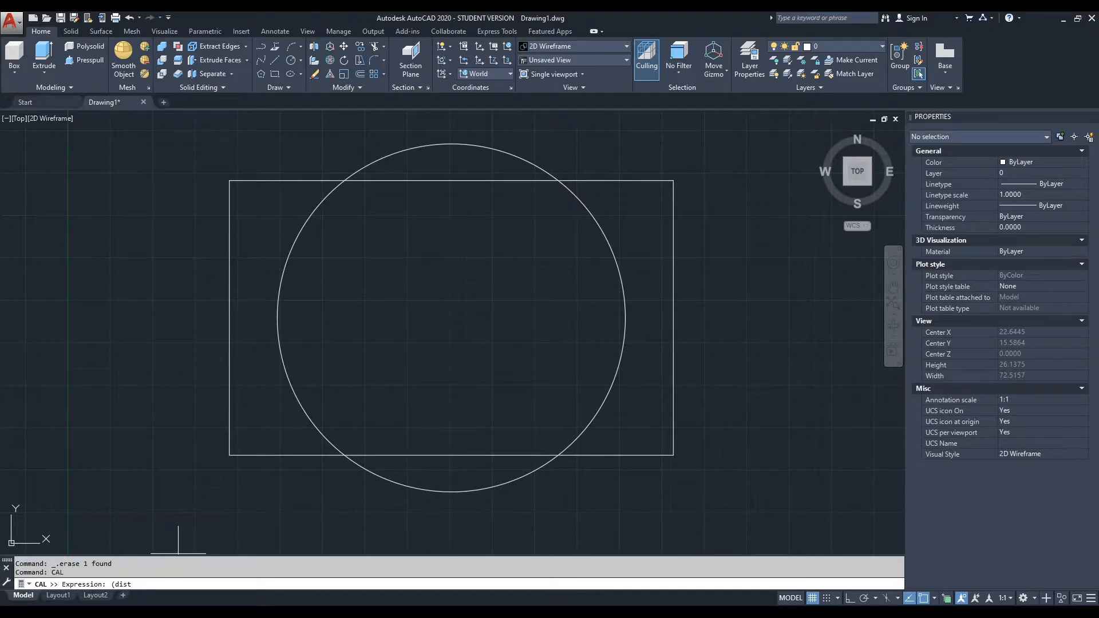
key(BackSpace)
key(BackSpace)
key(BackSpace)
key(BackSpace)
key(BackSpace)
text(dist))
key(BackSpace)
text((end)
text(end)/3)
key(Return)
click(230, 456)
click(673, 180)
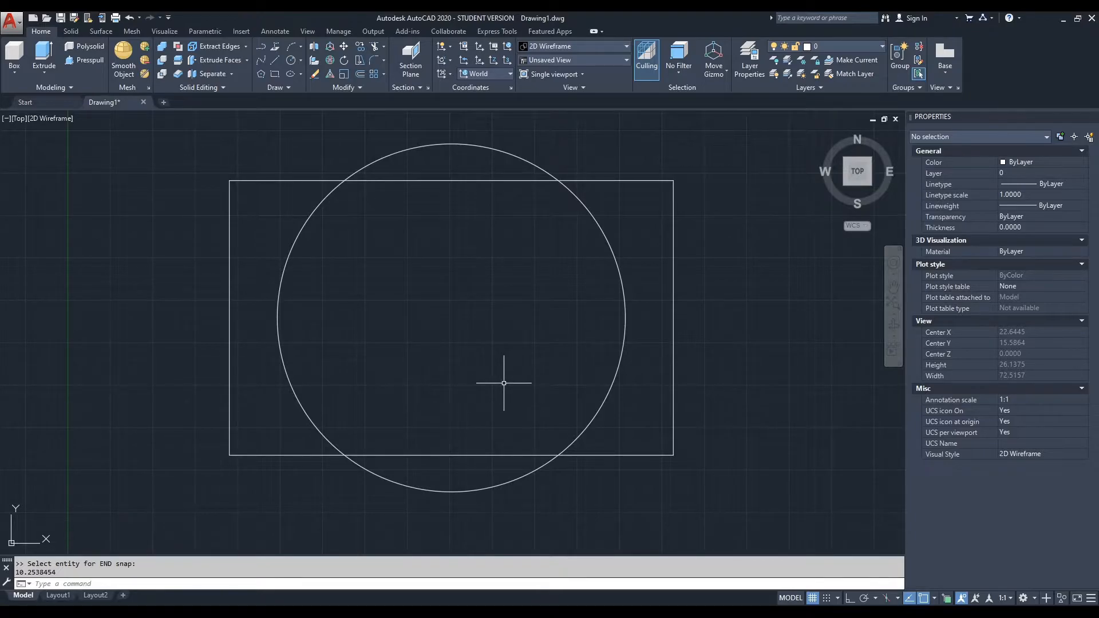
key(Escape)
- Erase the rectangle and the circle together
click(735, 528)
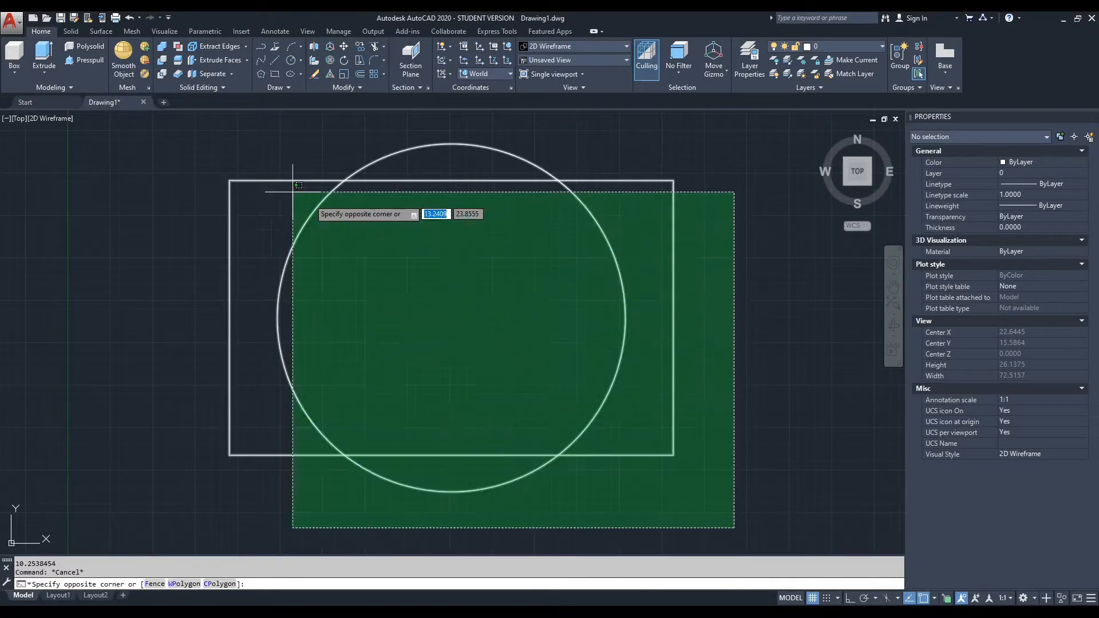
click(178, 137)
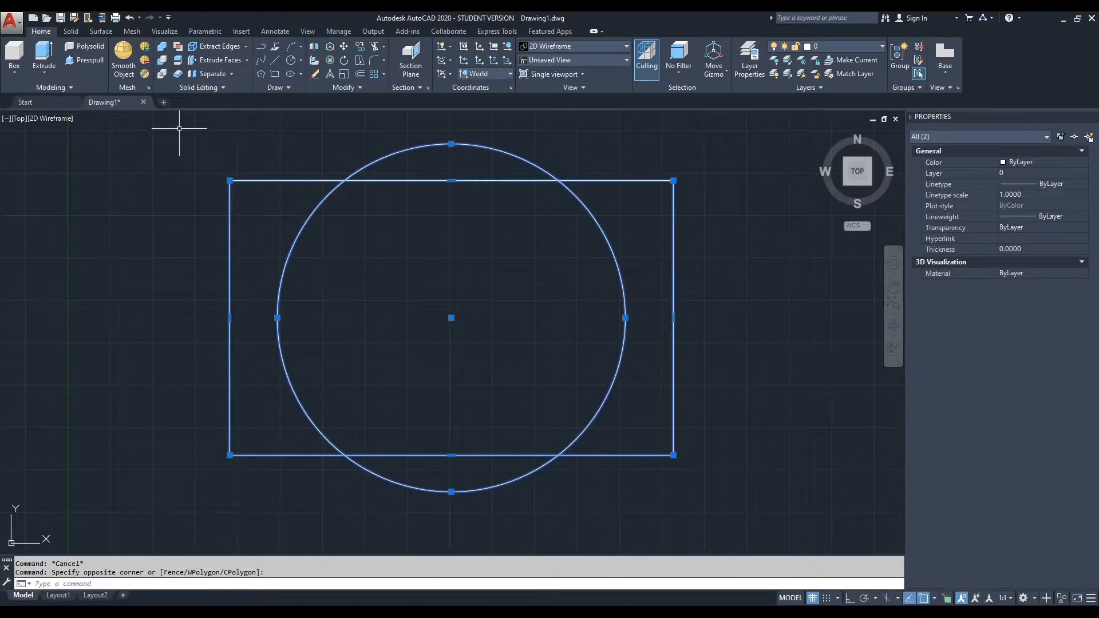
key(Delete)
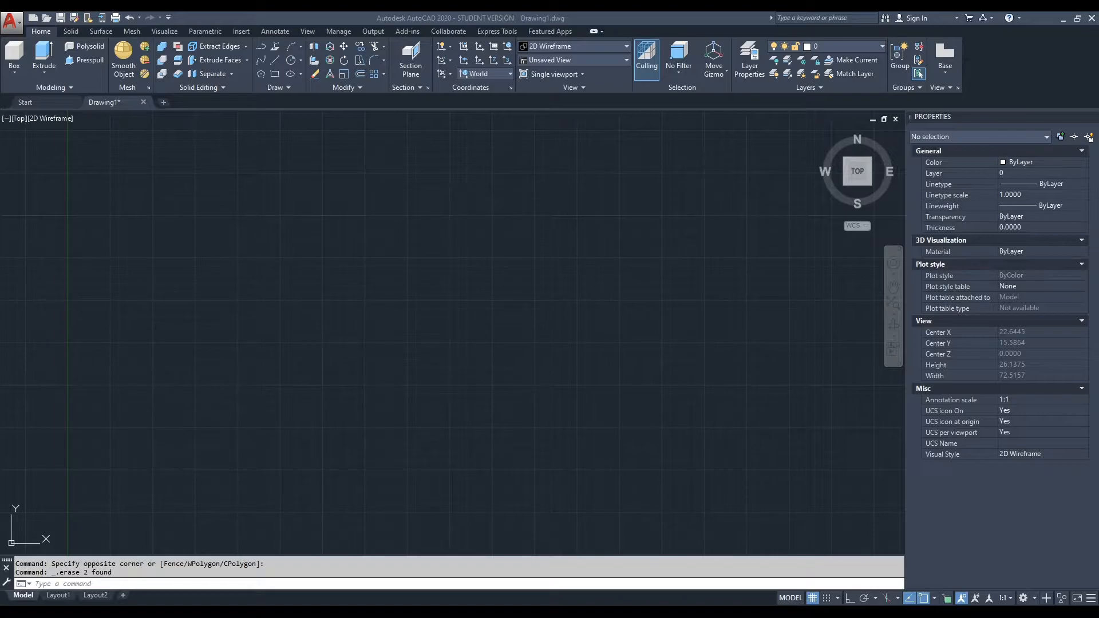
- Set the empty drawing to the SE Isometric view, with free space beside the origin
middle_click(460, 343)
middle_click(459, 342)
scroll(461, 344, down, 6)
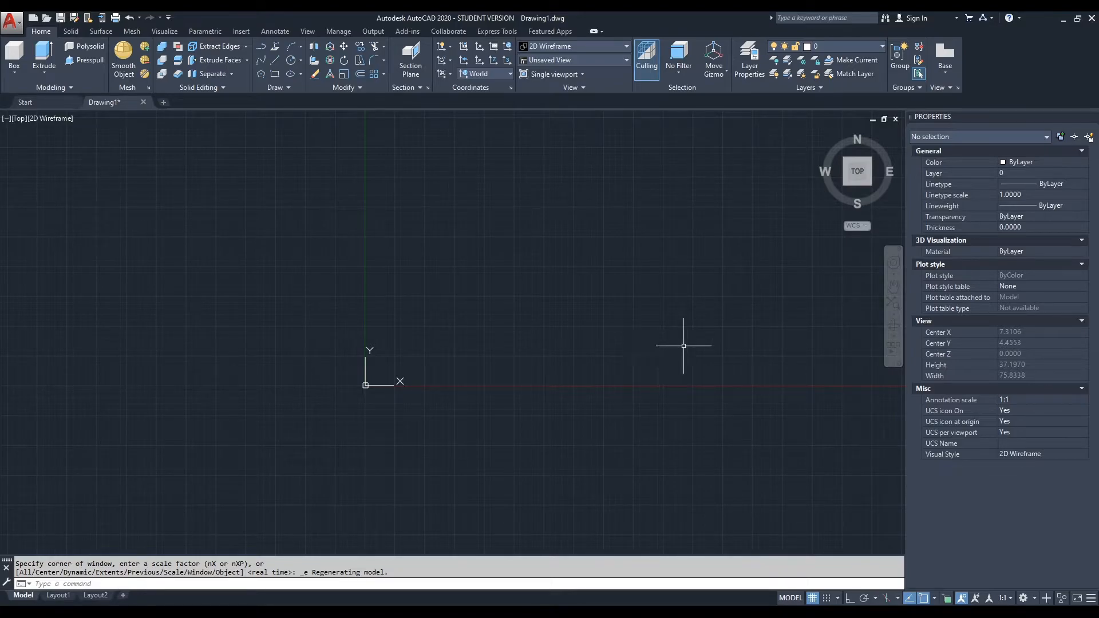
middle_drag(685, 315, 601, 317)
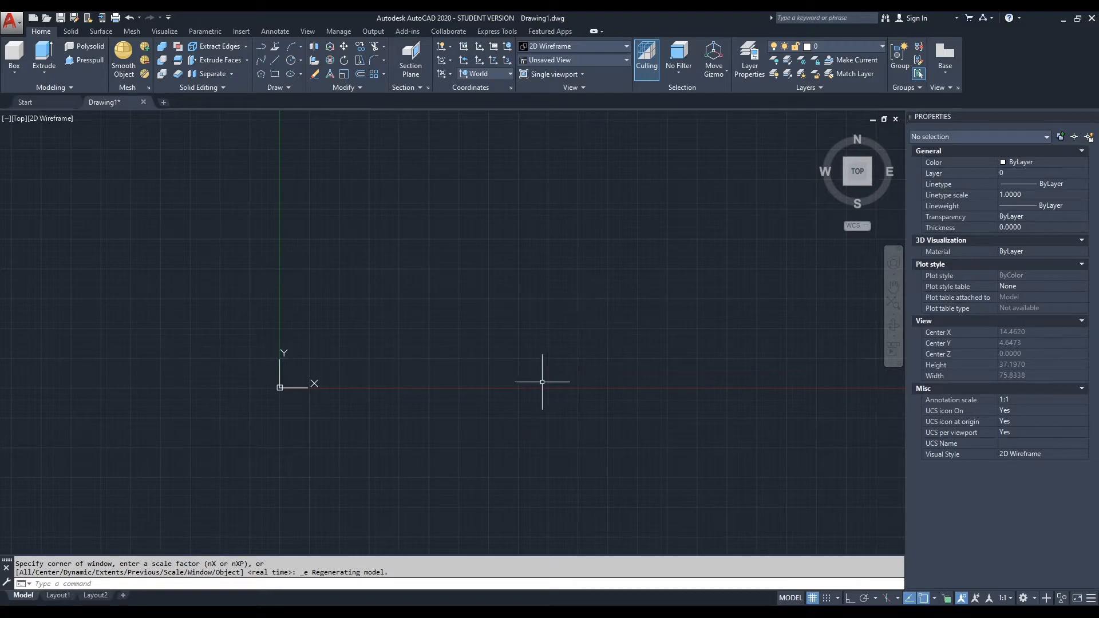
click(869, 182)
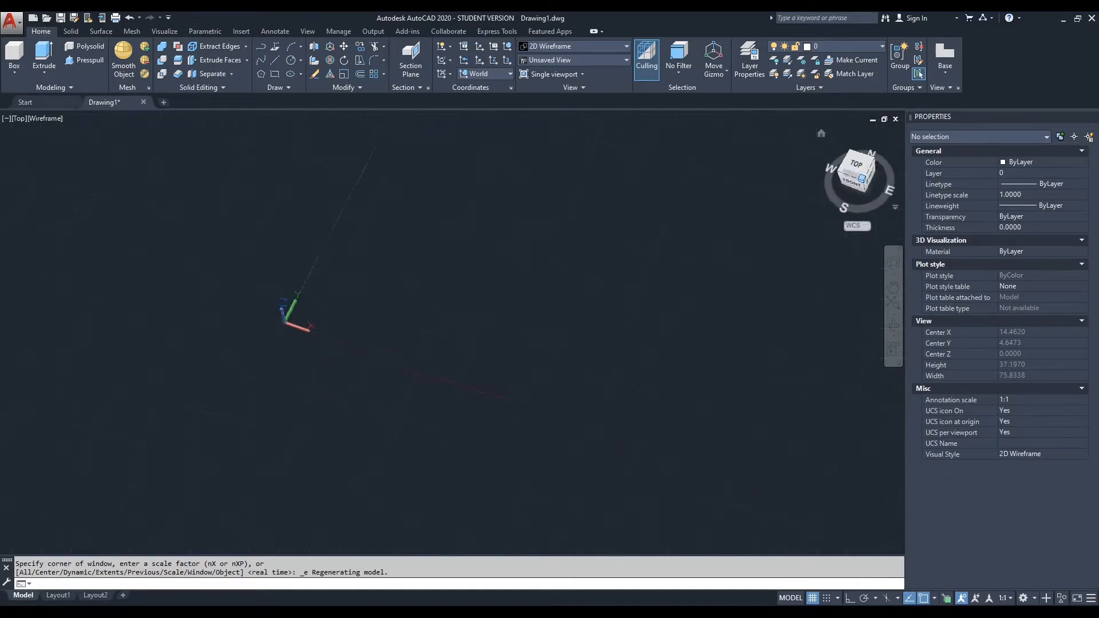
mouse_move(671, 380)
middle_down()
mouse_move(456, 354)
mouse_move(444, 379)
middle_up()
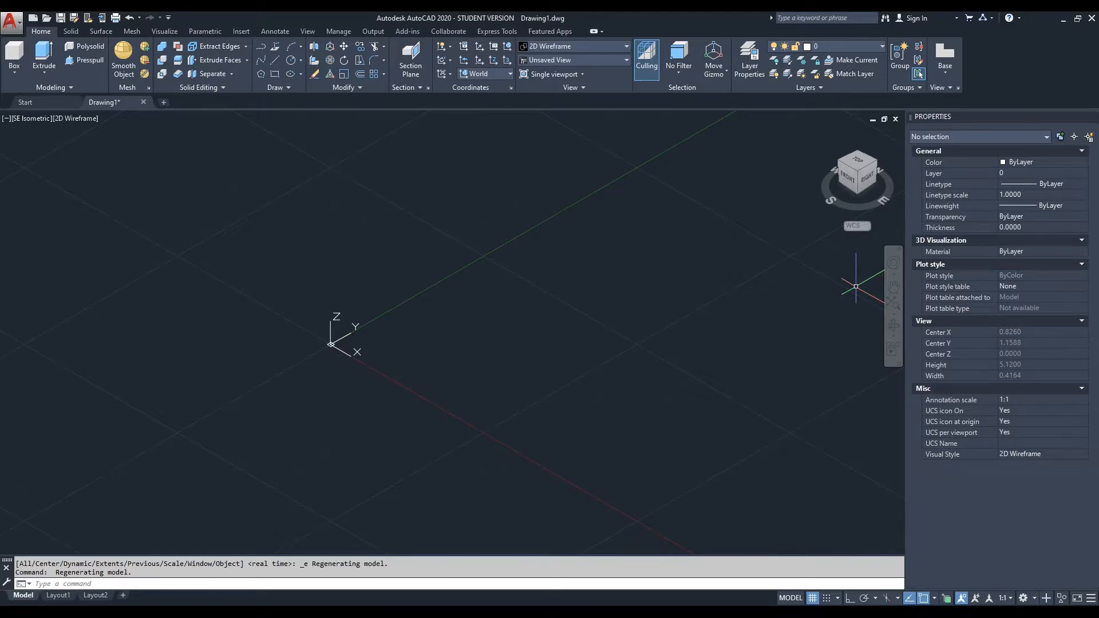
middle_drag(503, 356, 377, 348)
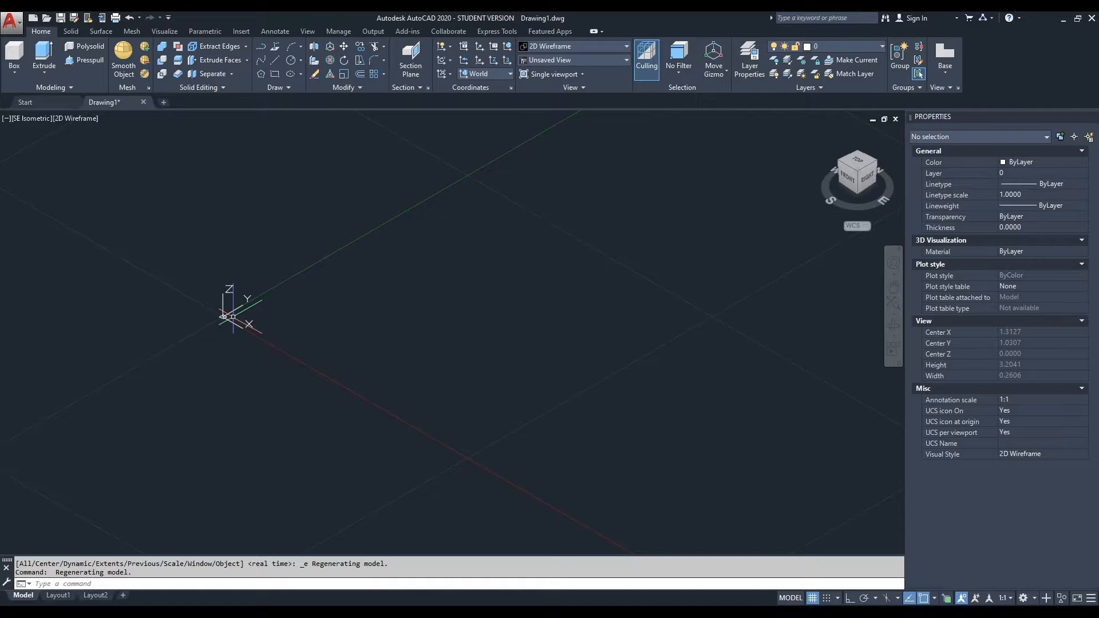
- Draw two separate lines beside the origin as a shallow V with a gap between them, the right one about 1.61 units long
click(276, 60)
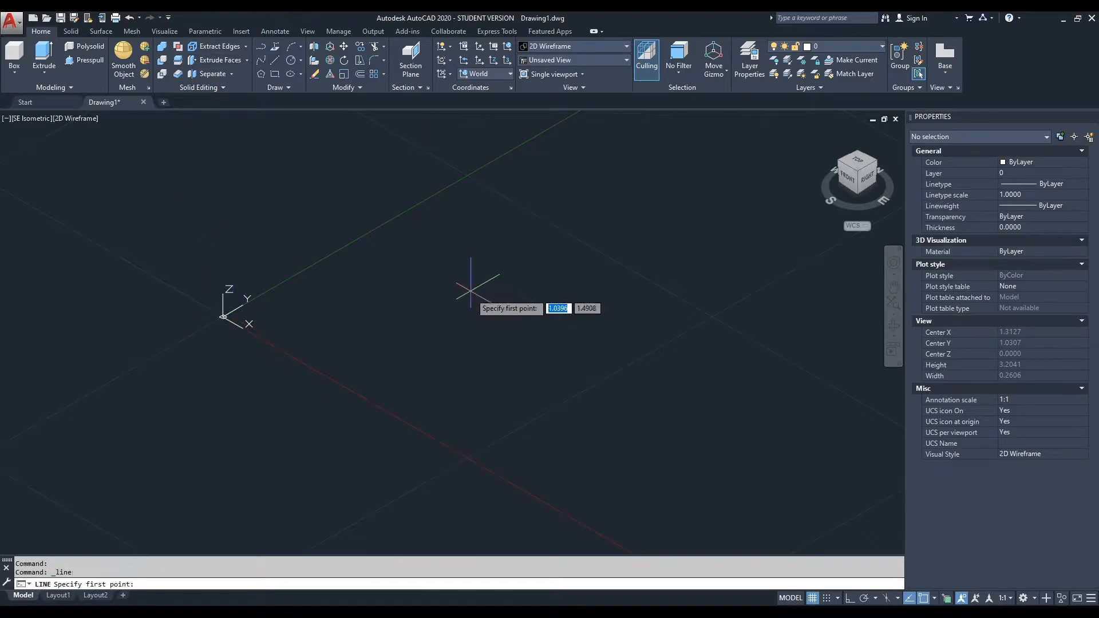
click(382, 302)
click(580, 335)
key(Escape)
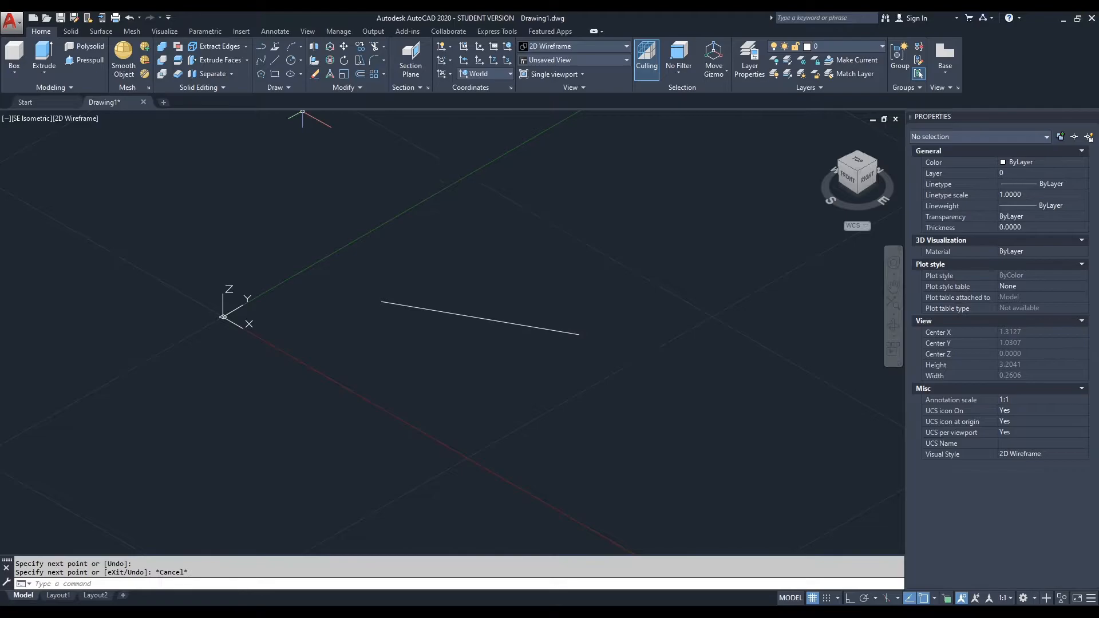
click(276, 60)
click(651, 323)
click(847, 261)
key(Escape)
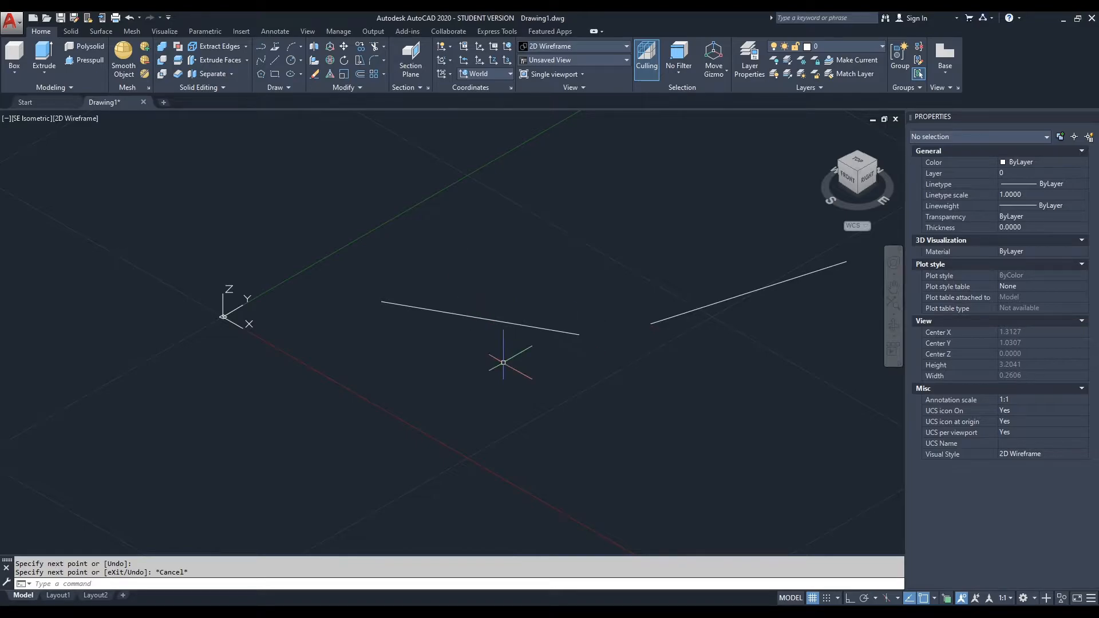
- Move the right line by its lower-left endpoint onto the right endpoint of the left line
middle_drag(733, 365, 595, 387)
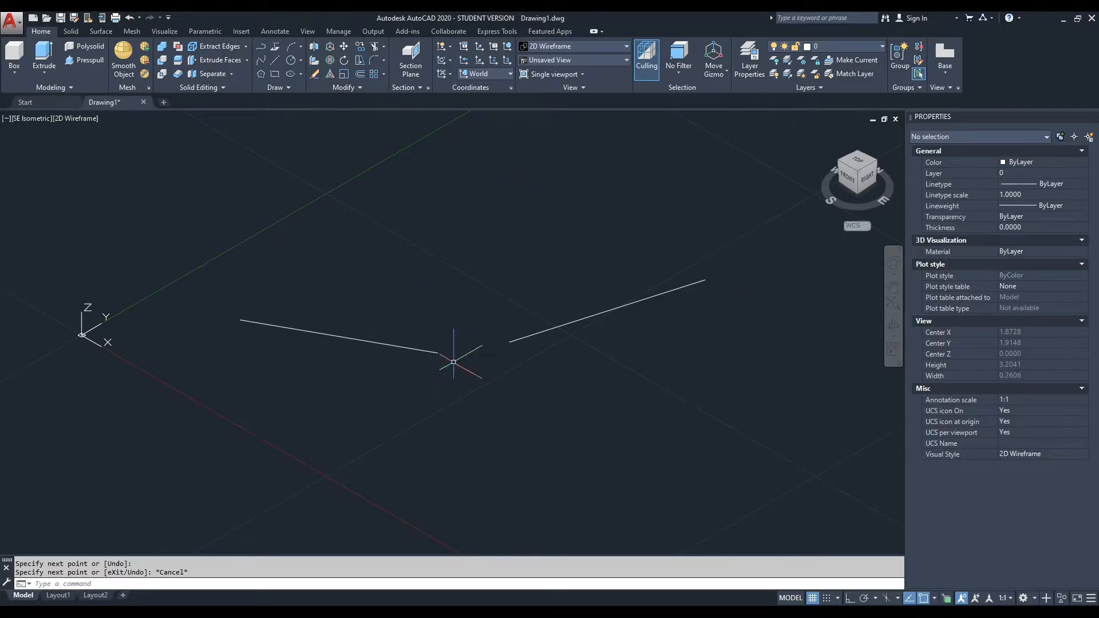
click(349, 584)
text(move)
key(Return)
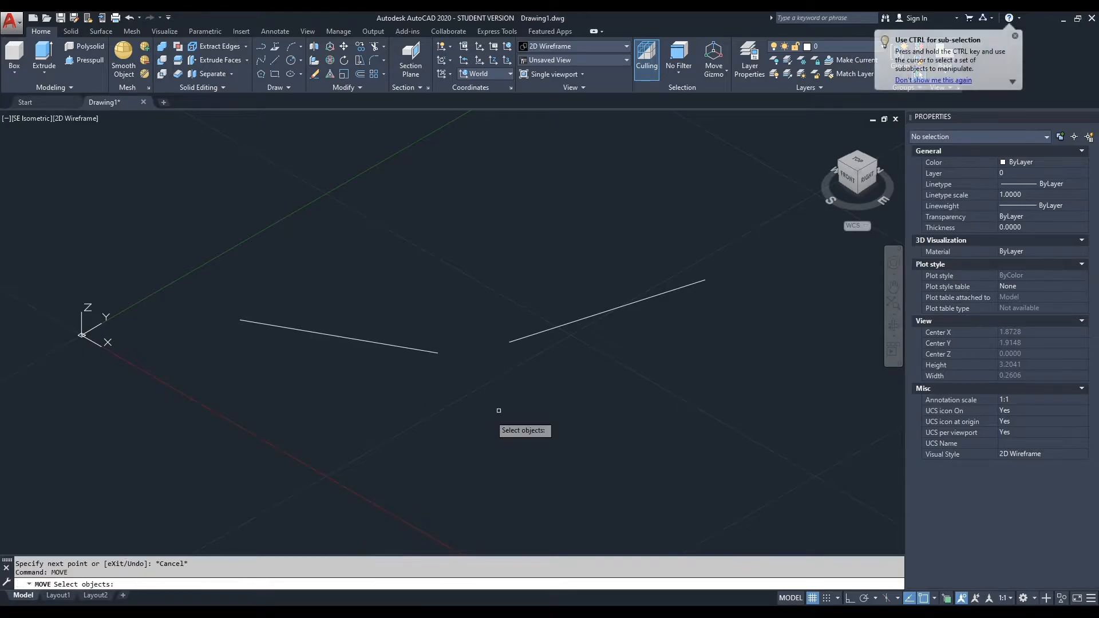
click(563, 324)
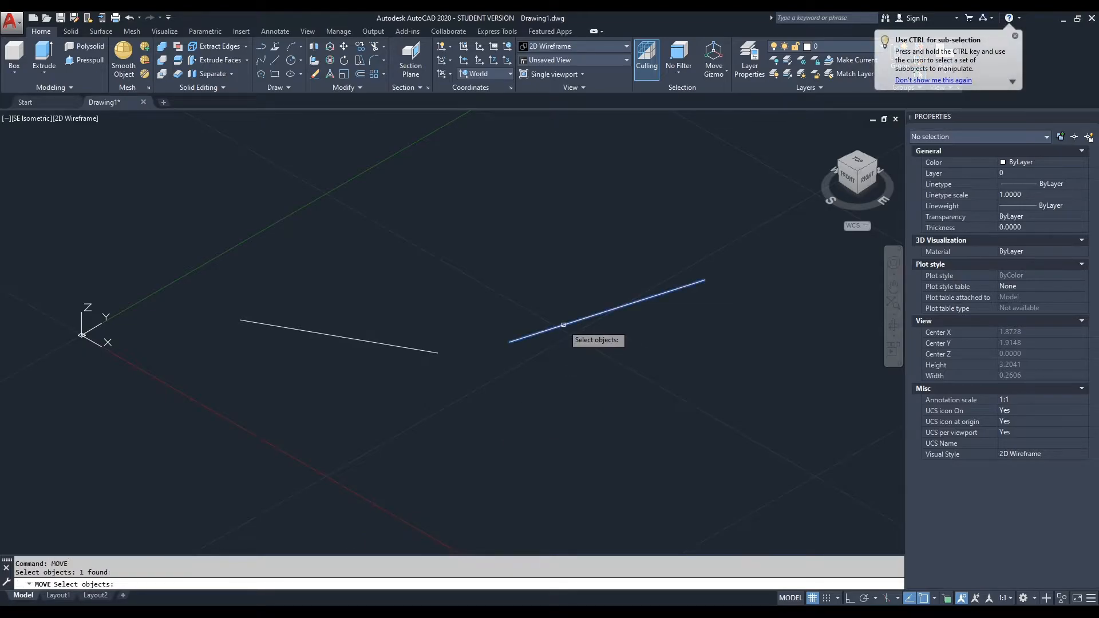
key(Return)
click(508, 342)
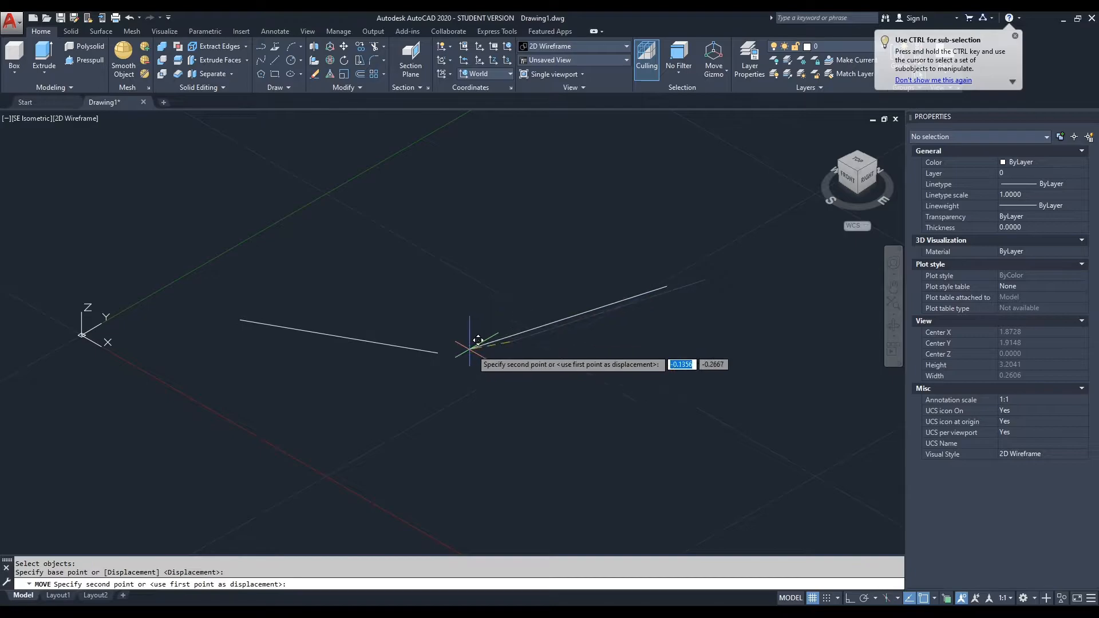
click(440, 355)
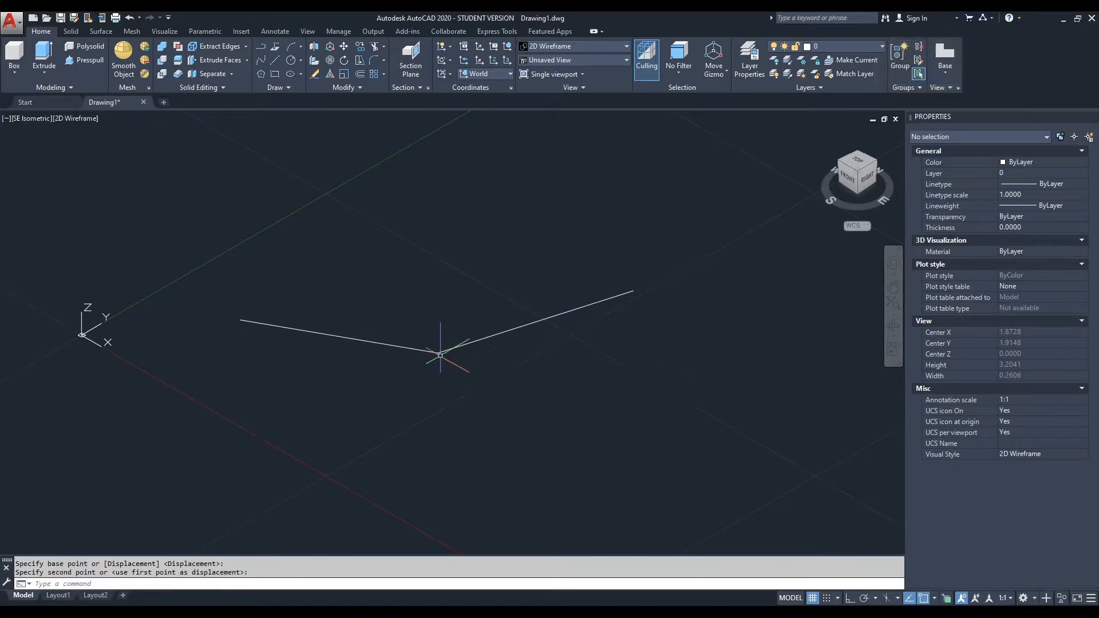
key(Escape)
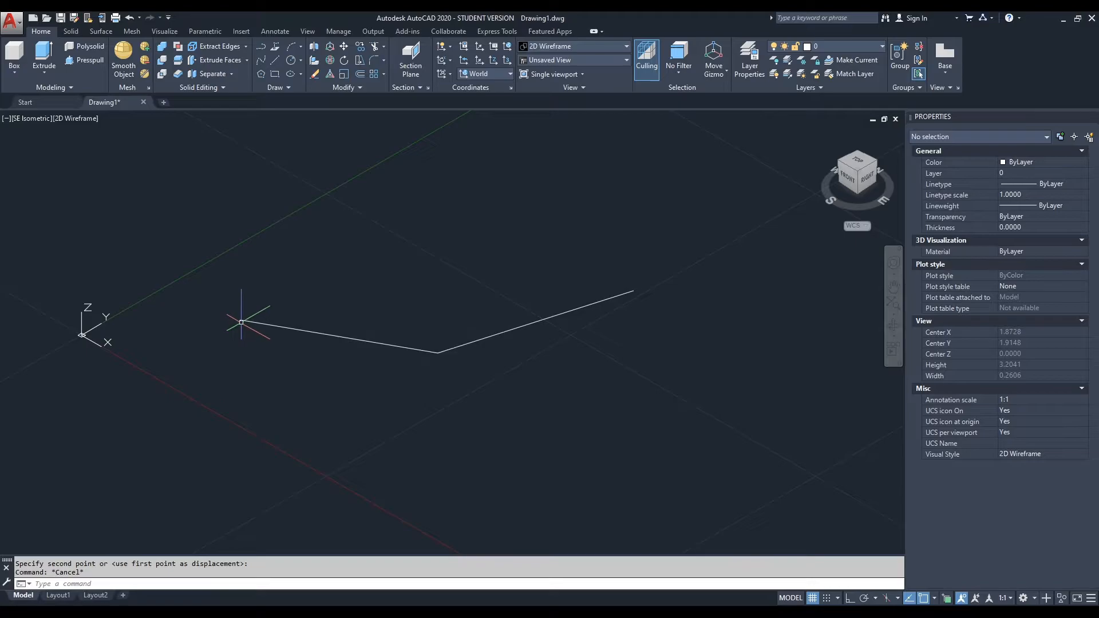
- Draw a line joining the far ends of the two connected lines to close a triangle
click(275, 60)
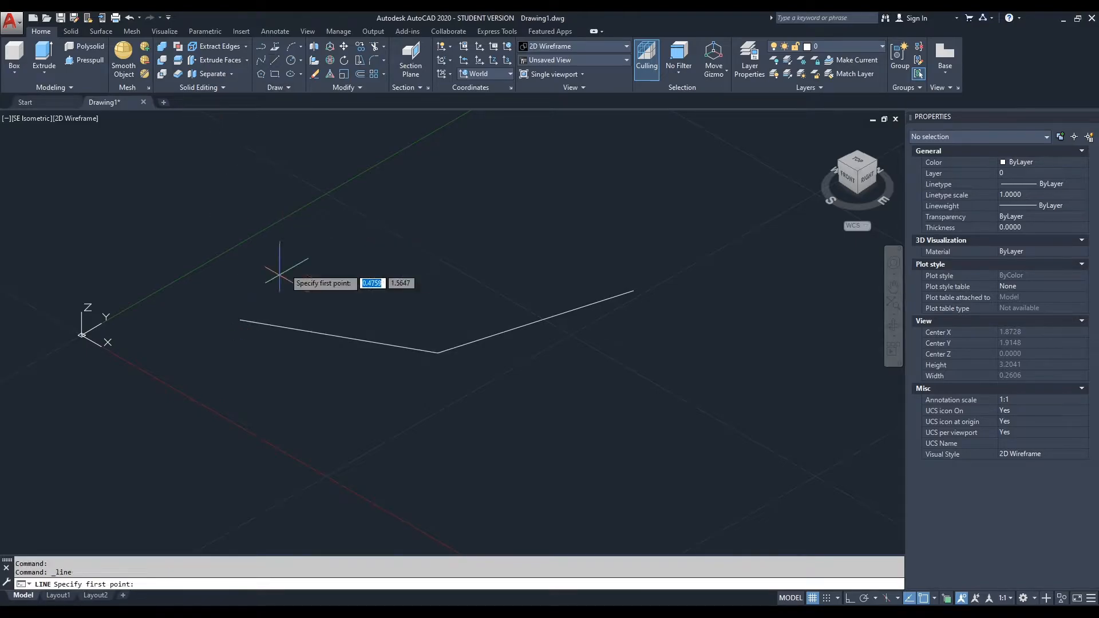
click(240, 319)
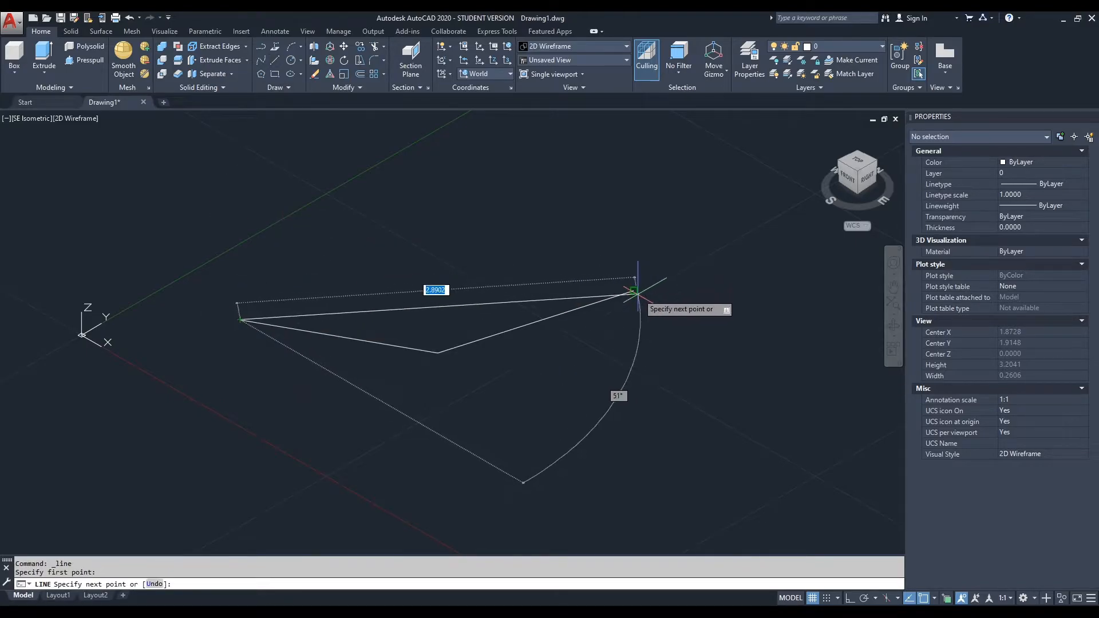
click(633, 291)
key(Escape)
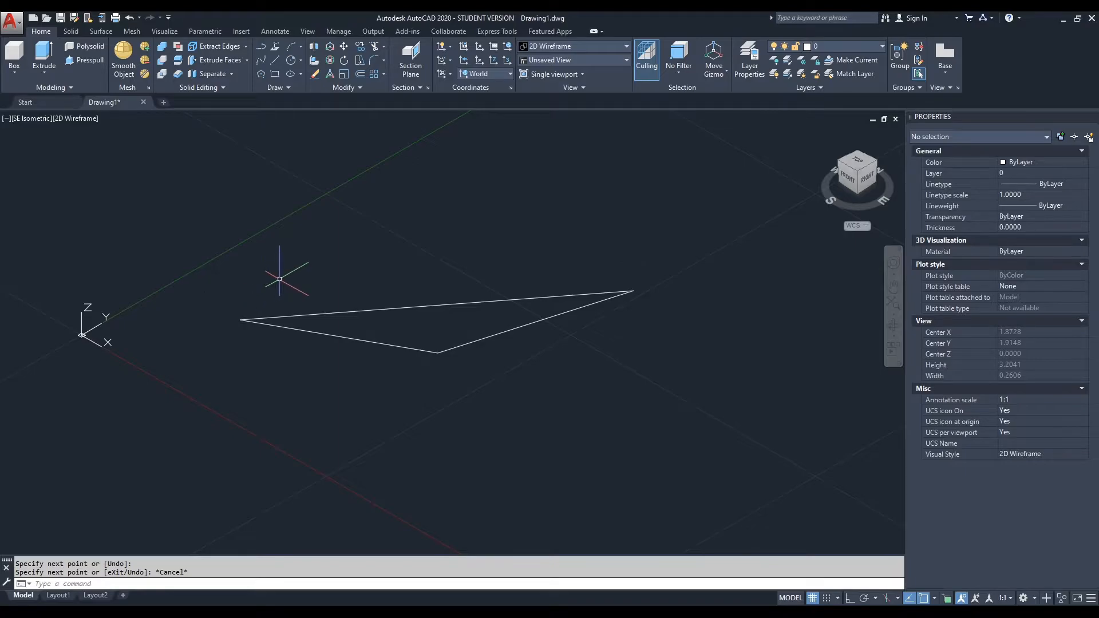
key(Escape)
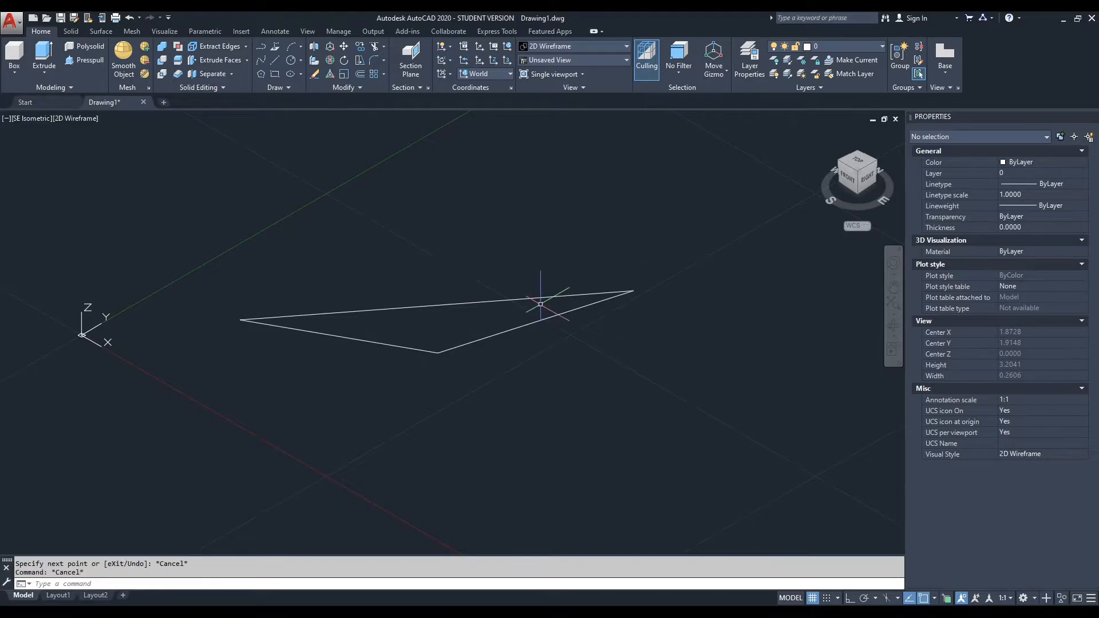
- Erase the closing line between the two far ends and clear any remaining selection
click(538, 298)
key(Delete)
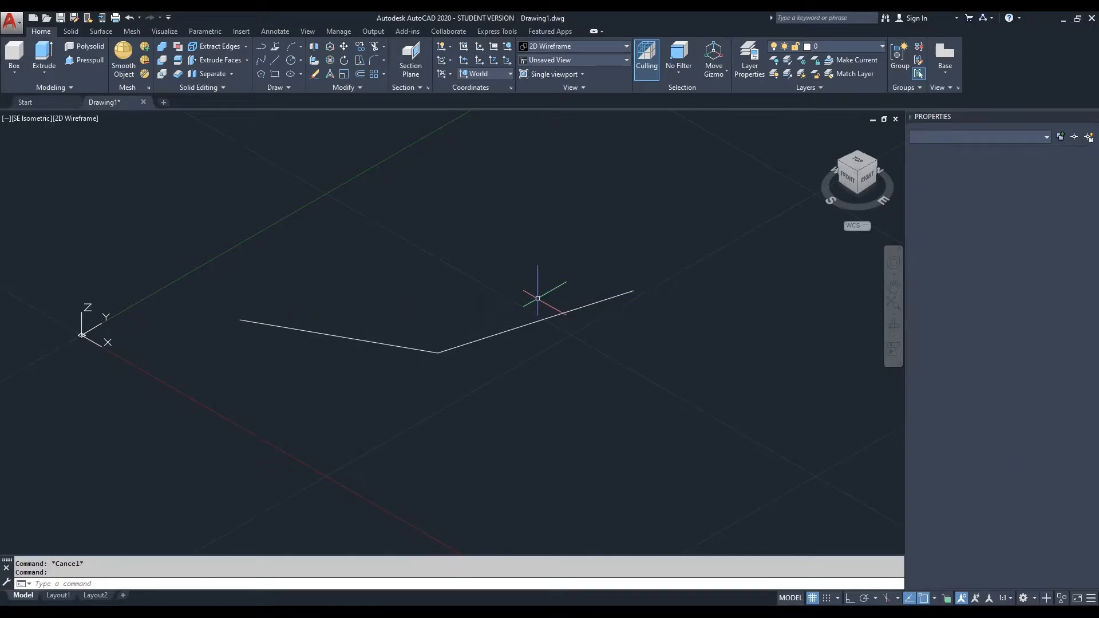
click(544, 317)
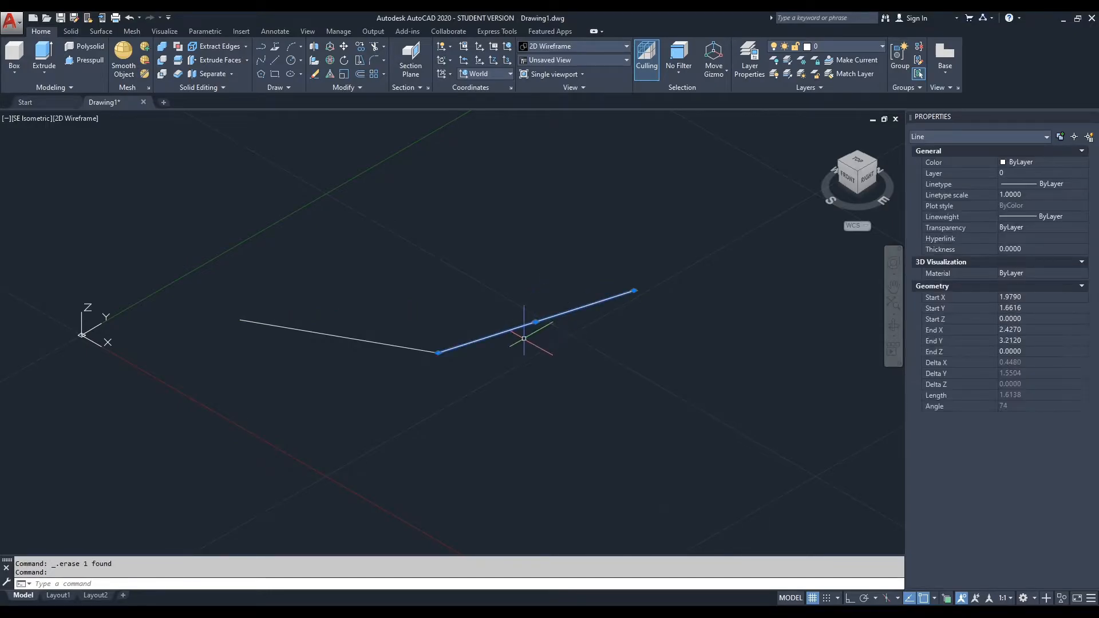
click(545, 392)
key(Escape)
key(Escape)
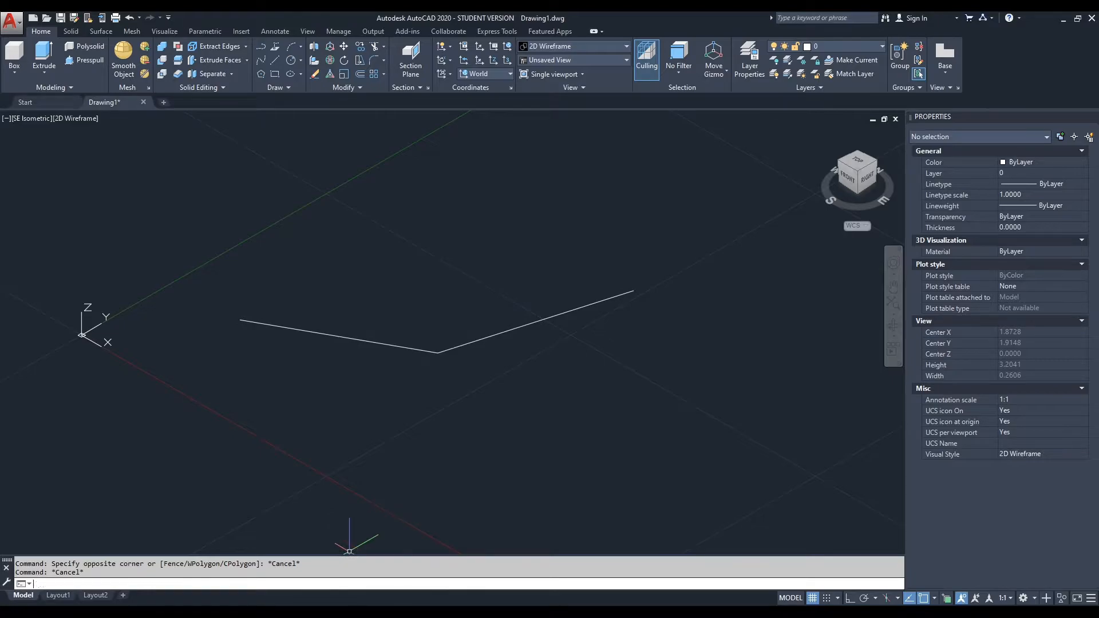
- Rotate the right line 180 degrees about the endpoint it shares with the left line
text(a)
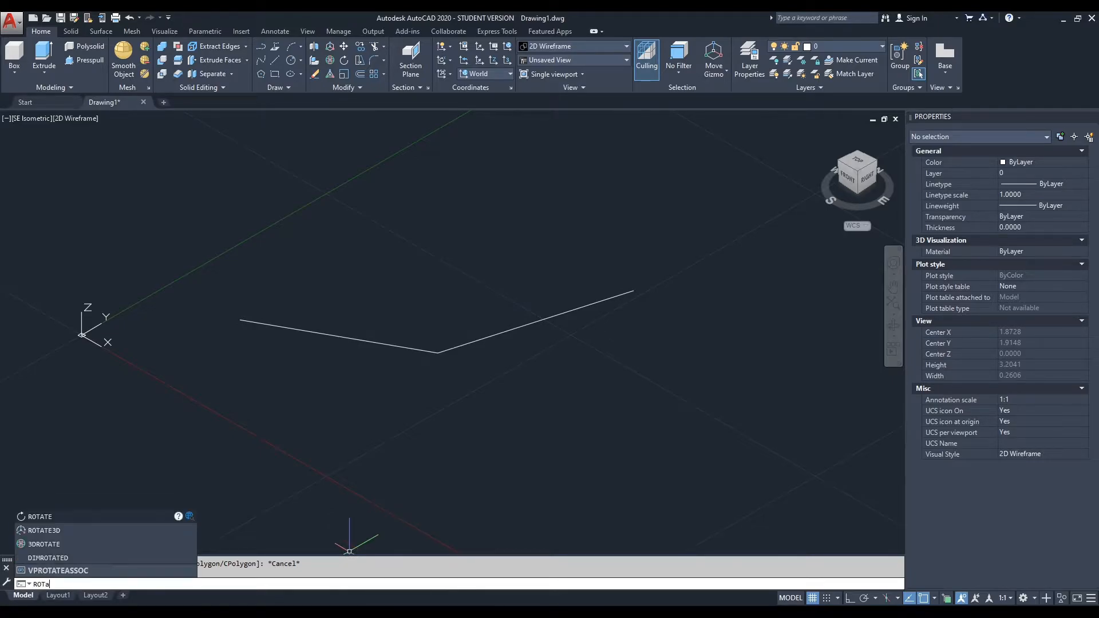
text(te)
key(Return)
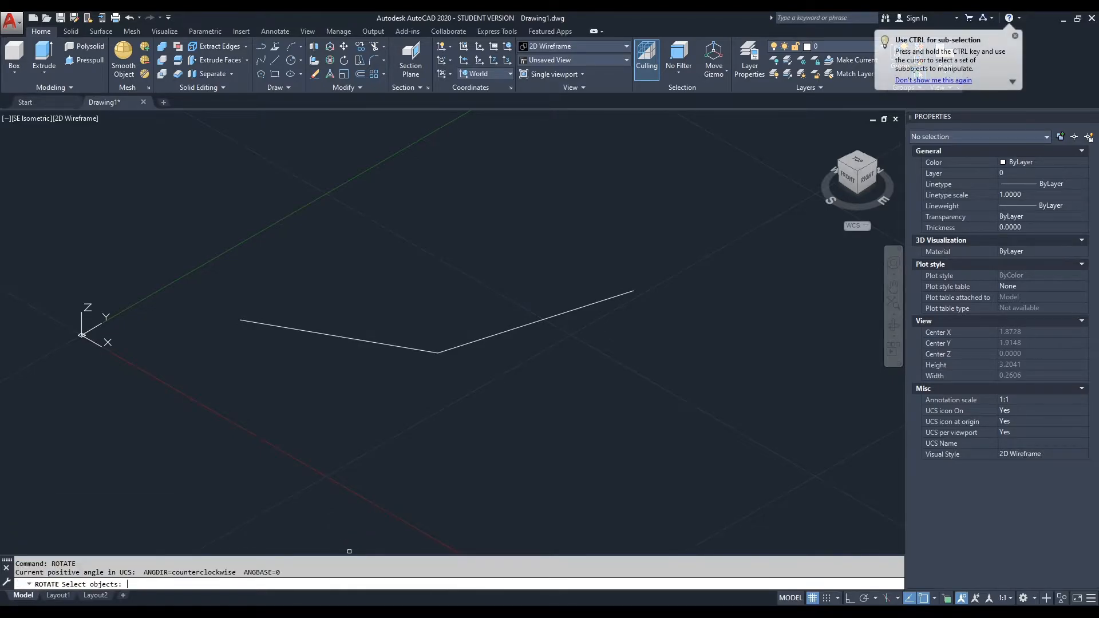
click(507, 329)
key(Return)
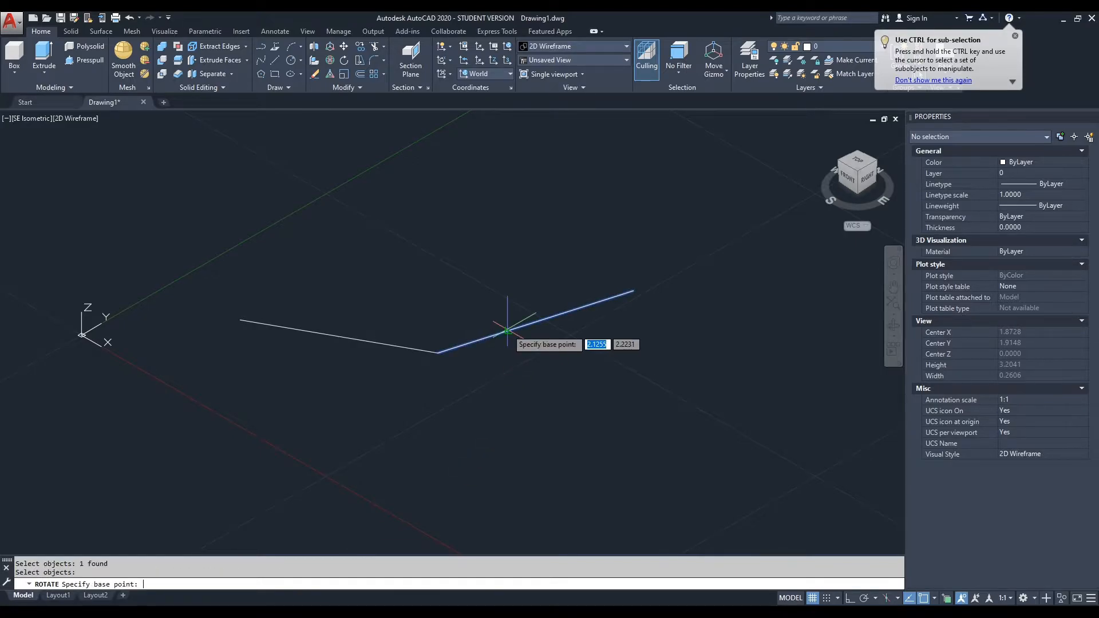
click(438, 353)
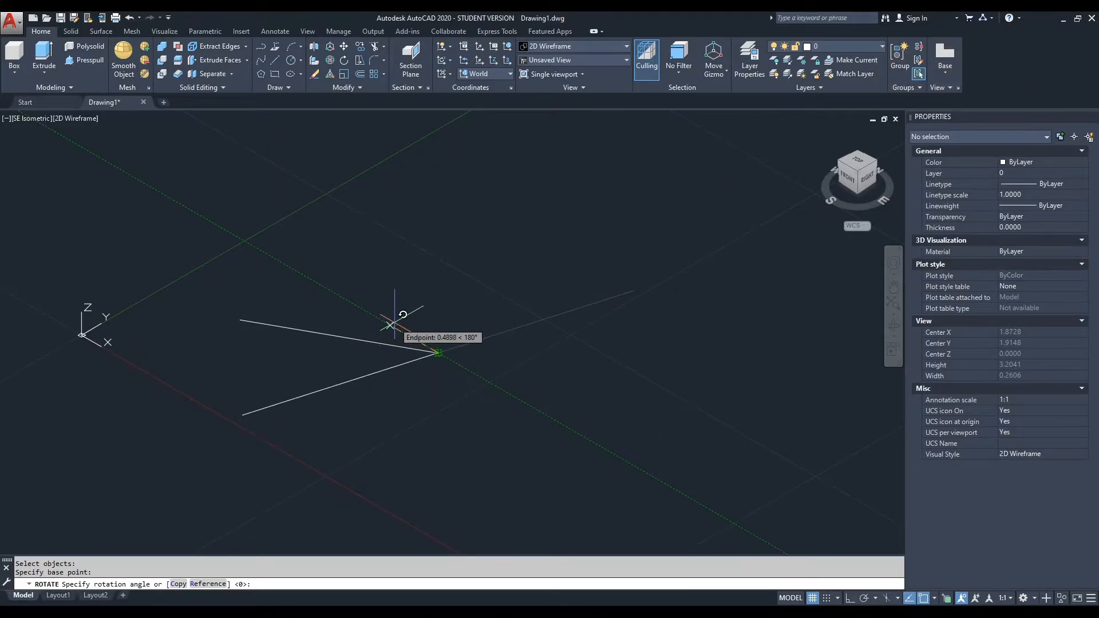
key(Escape)
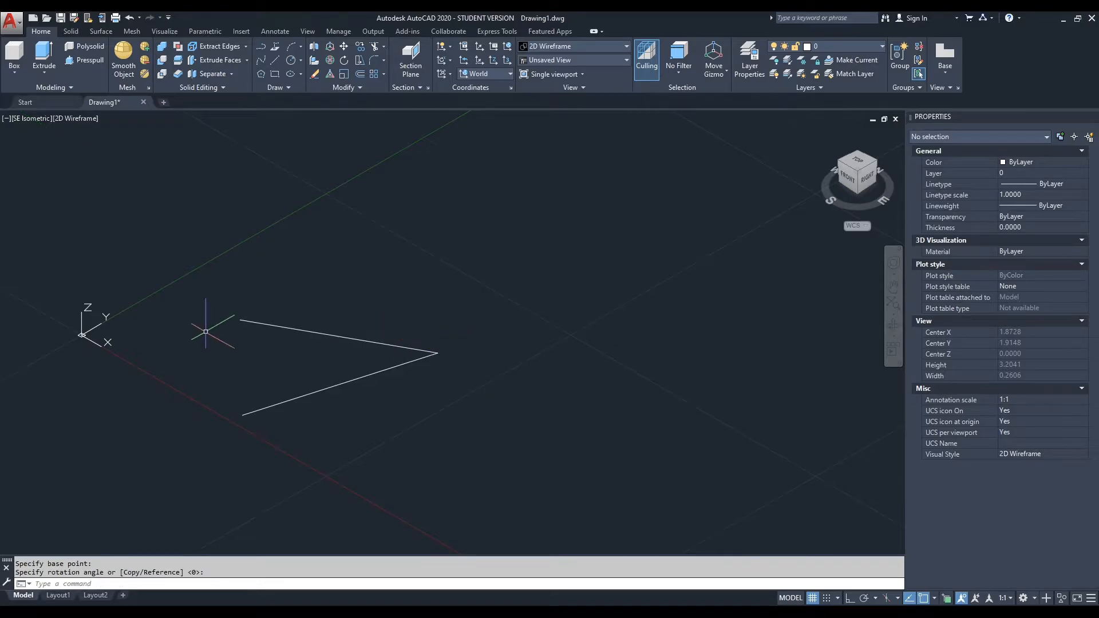
- Draw a line between the free left ends of the two lines to close the triangle
click(274, 60)
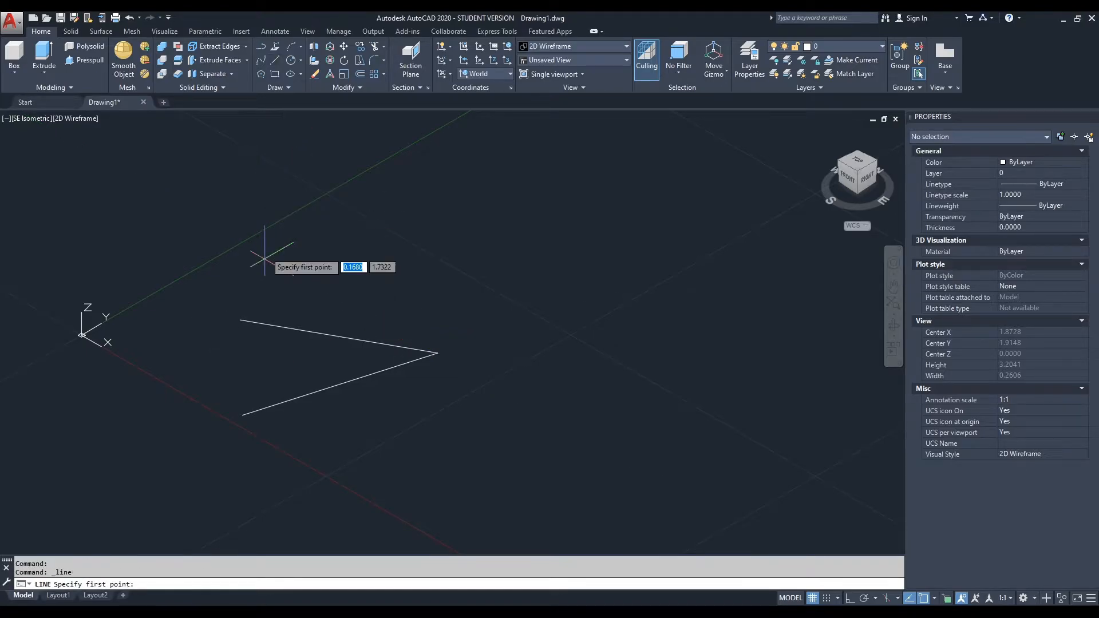
click(240, 321)
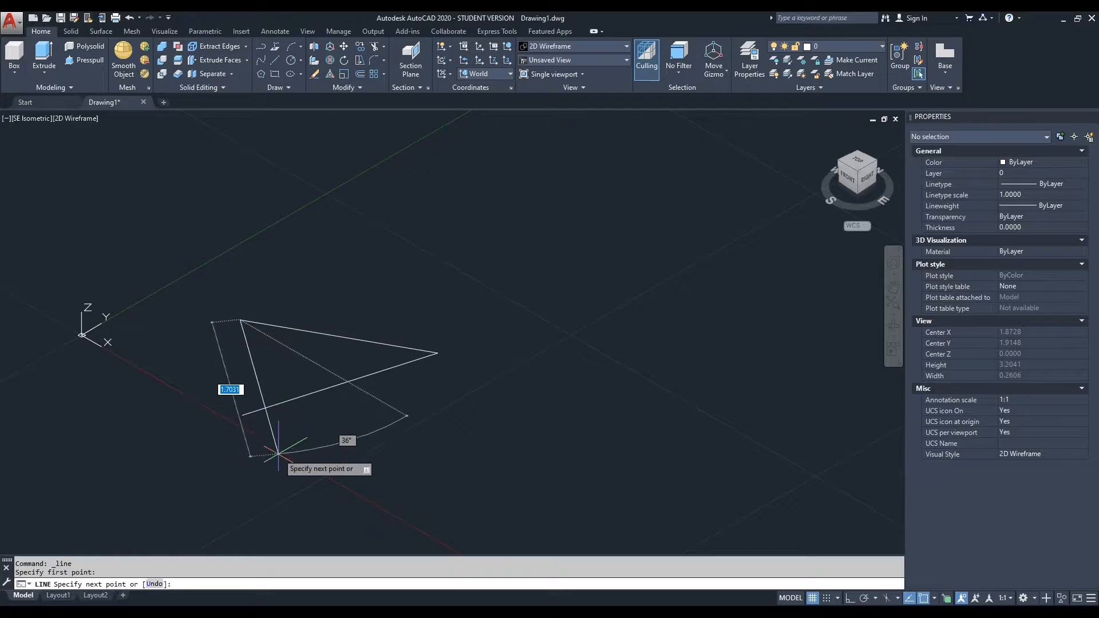
click(242, 414)
key(Escape)
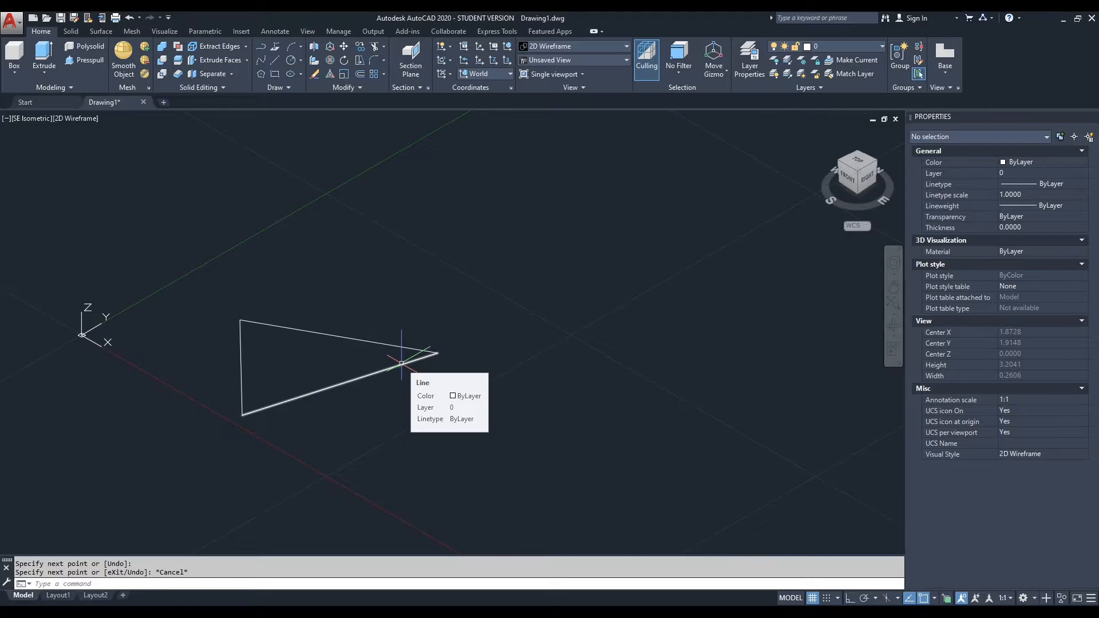
- Erase the line that closes the triangle between the free ends of the two connected lines
click(241, 336)
key(Delete)
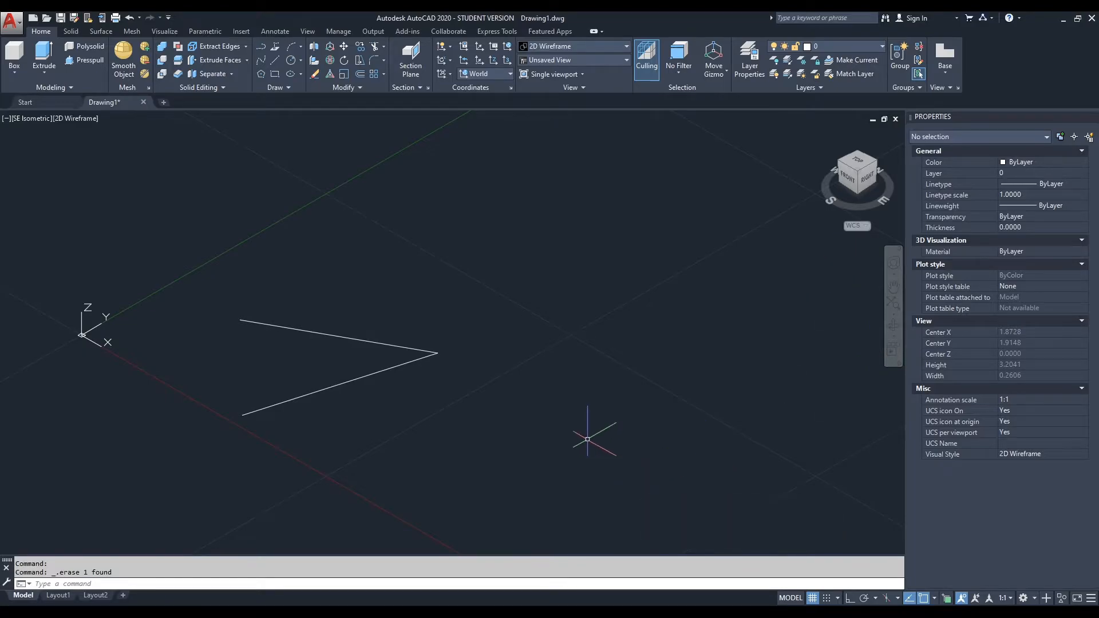
middle_drag(312, 336, 429, 319)
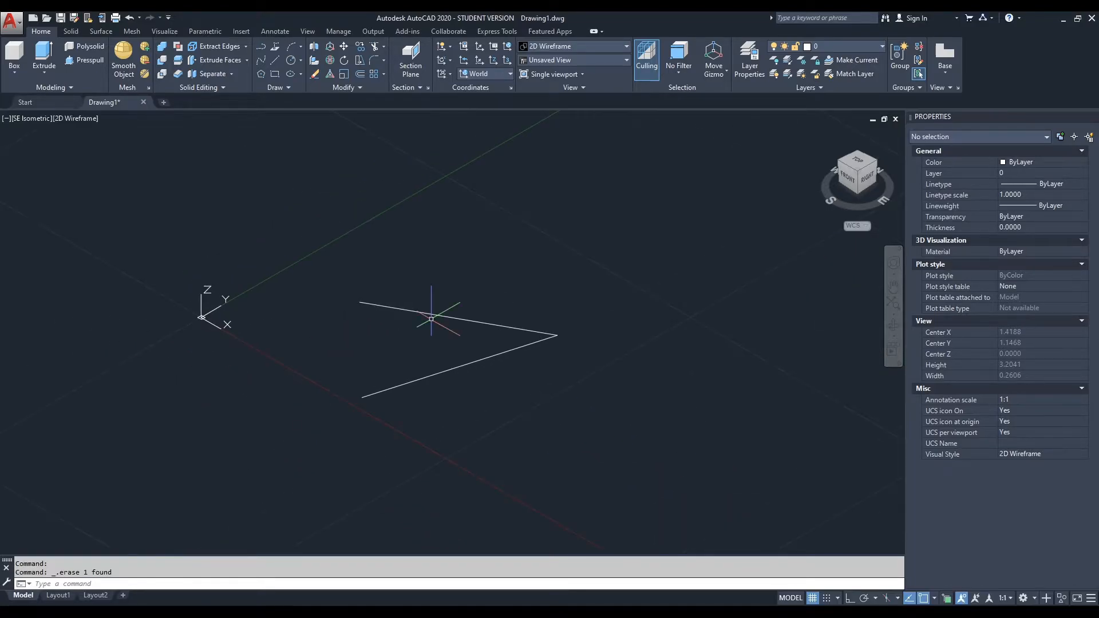
- Draw a separate line about 1.03 units long in the empty area above the two connected lines
middle_drag(471, 285, 413, 352)
click(275, 60)
click(452, 292)
click(593, 289)
key(Escape)
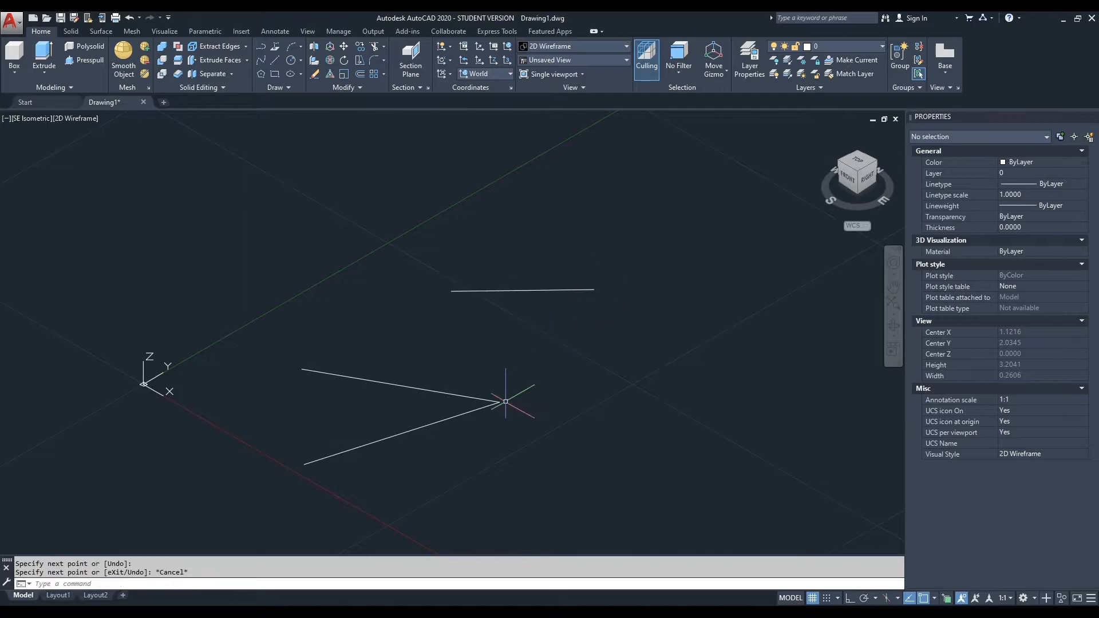
- Examine the geometry properties of the separate line, then clear its selection
middle_drag(693, 419, 539, 419)
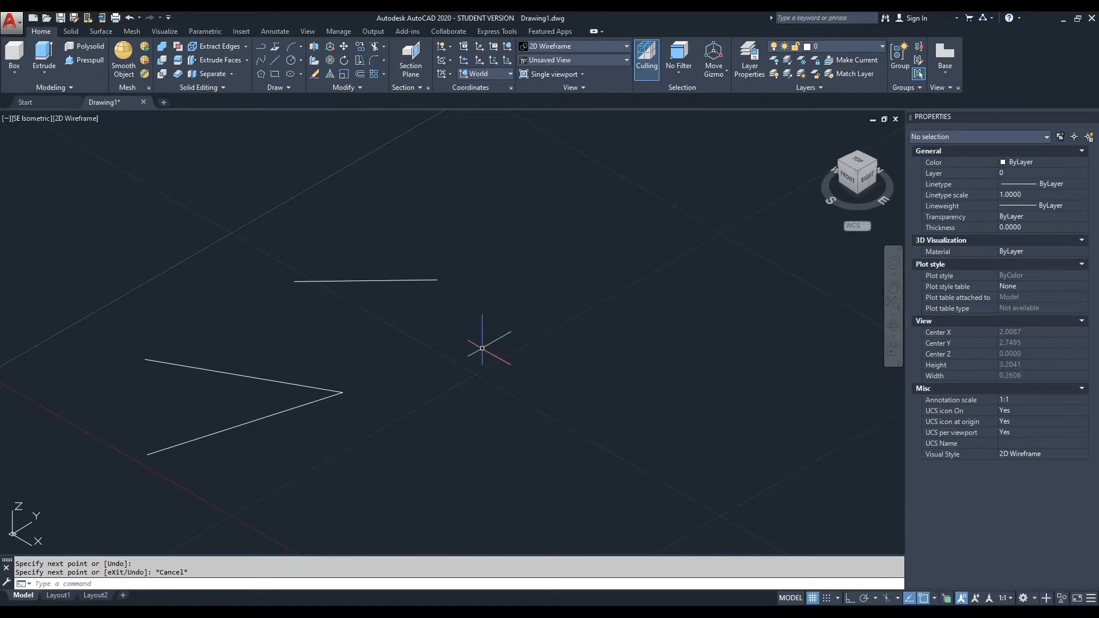
mouse_move(382, 280)
click(400, 280)
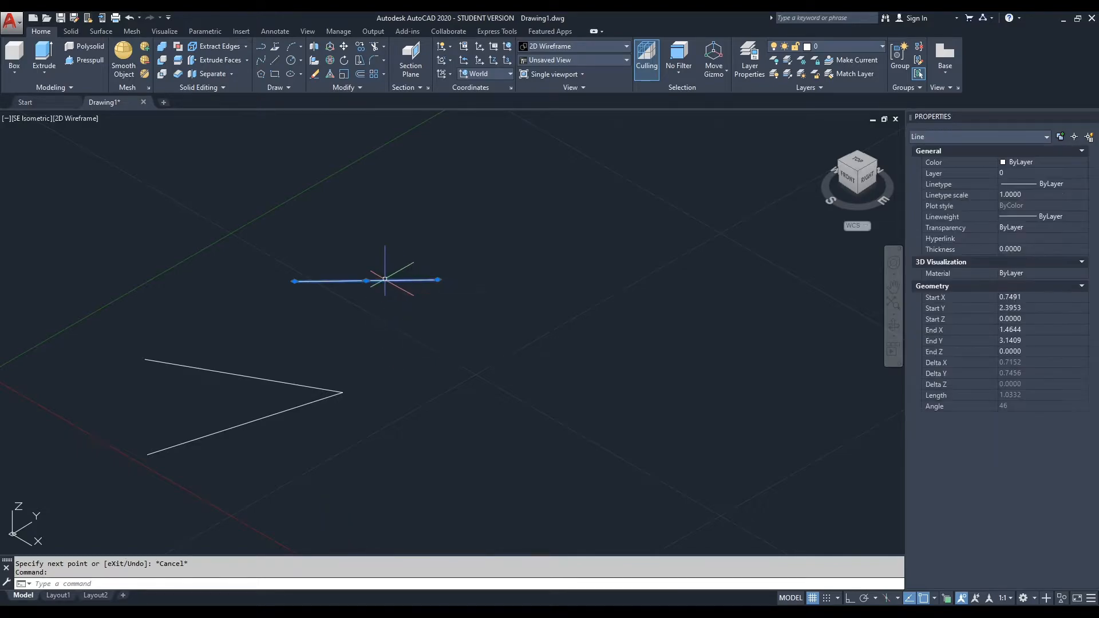
key(Escape)
mouse_move(508, 360)
middle_down()
mouse_move(458, 368)
mouse_move(450, 333)
middle_up()
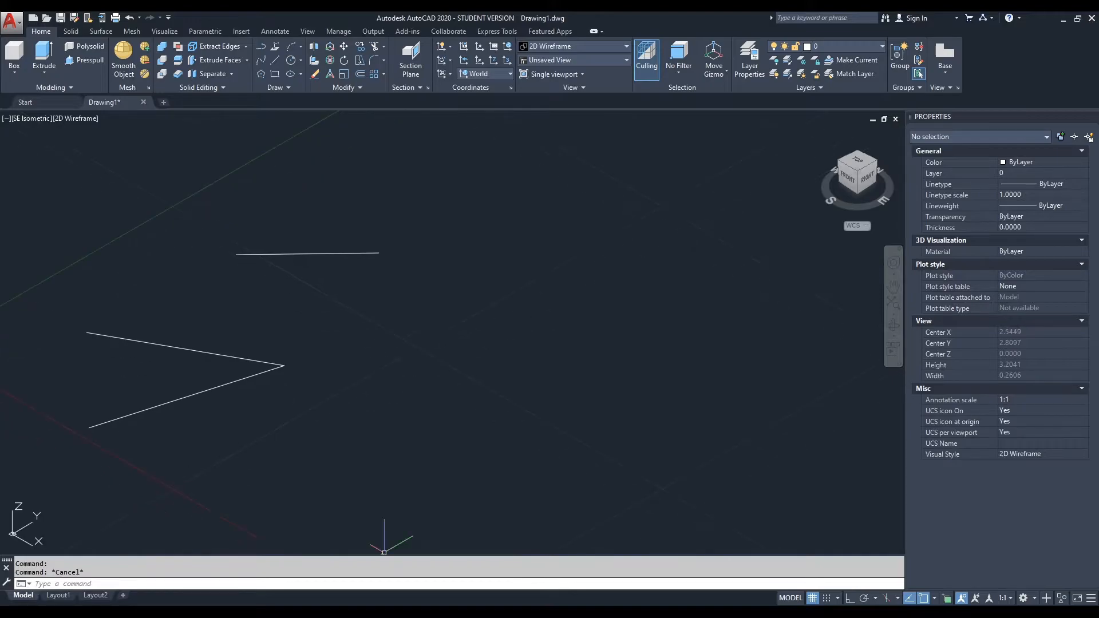
key(Escape)
- Begin stretching the separate line from its left endpoint and try entering esc as the stretch option
click(344, 252)
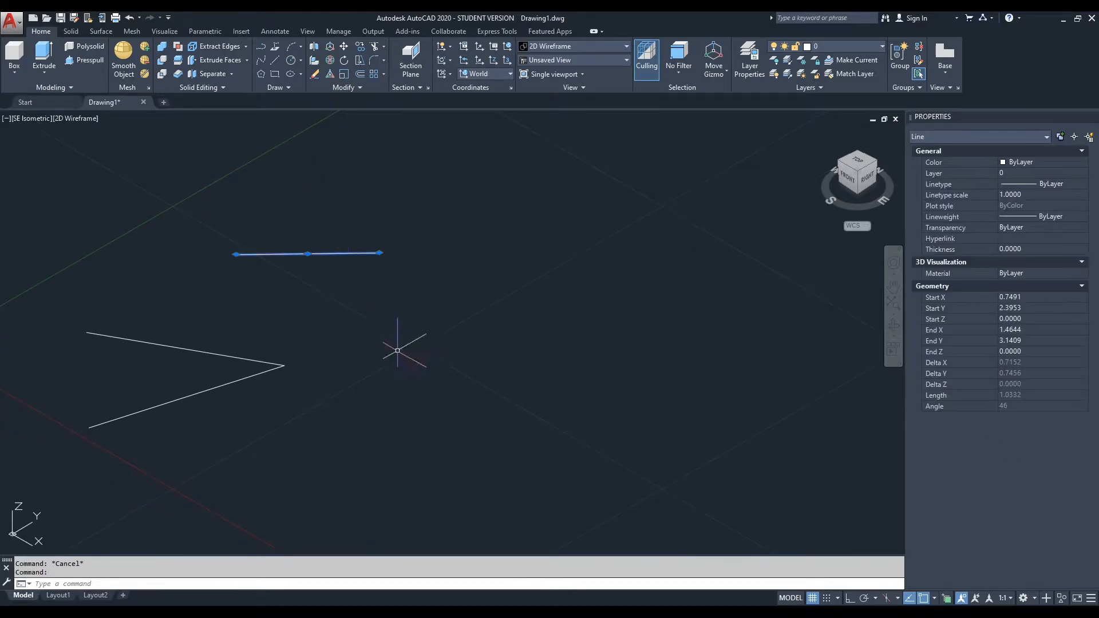
scroll(240, 250, up, 2)
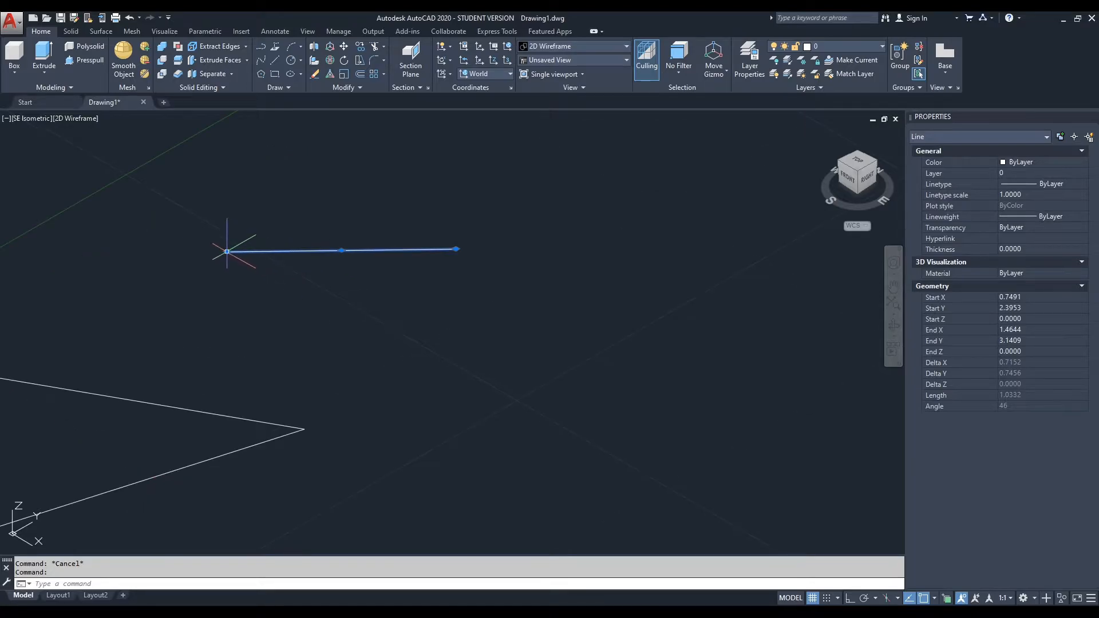
click(228, 252)
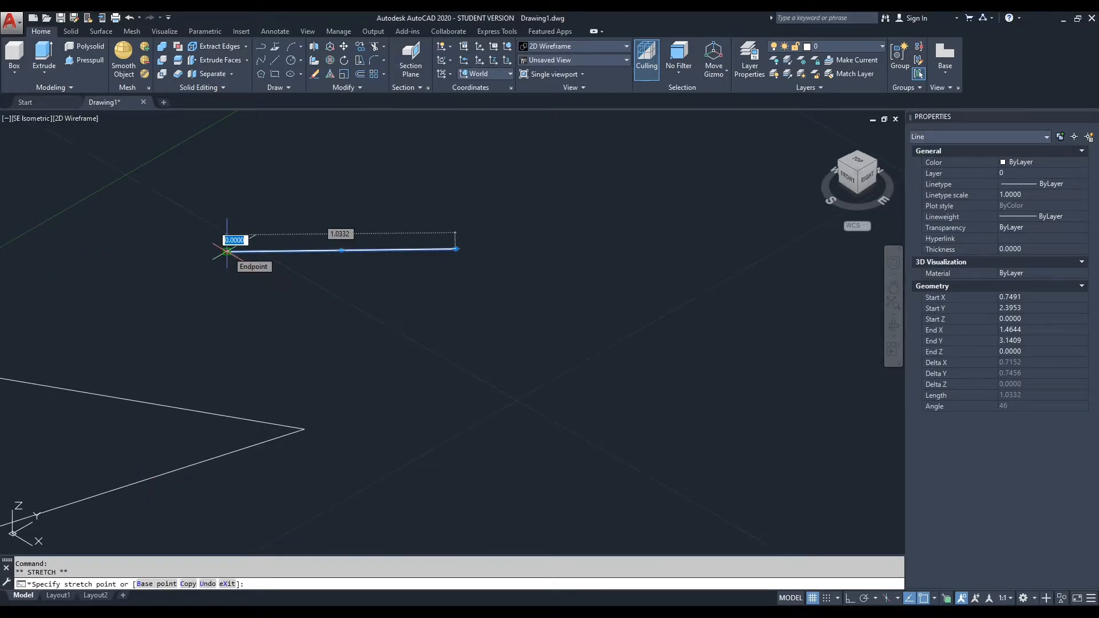
text(exca)
key(BackSpace)
key(BackSpace)
key(BackSpace)
text(sc)
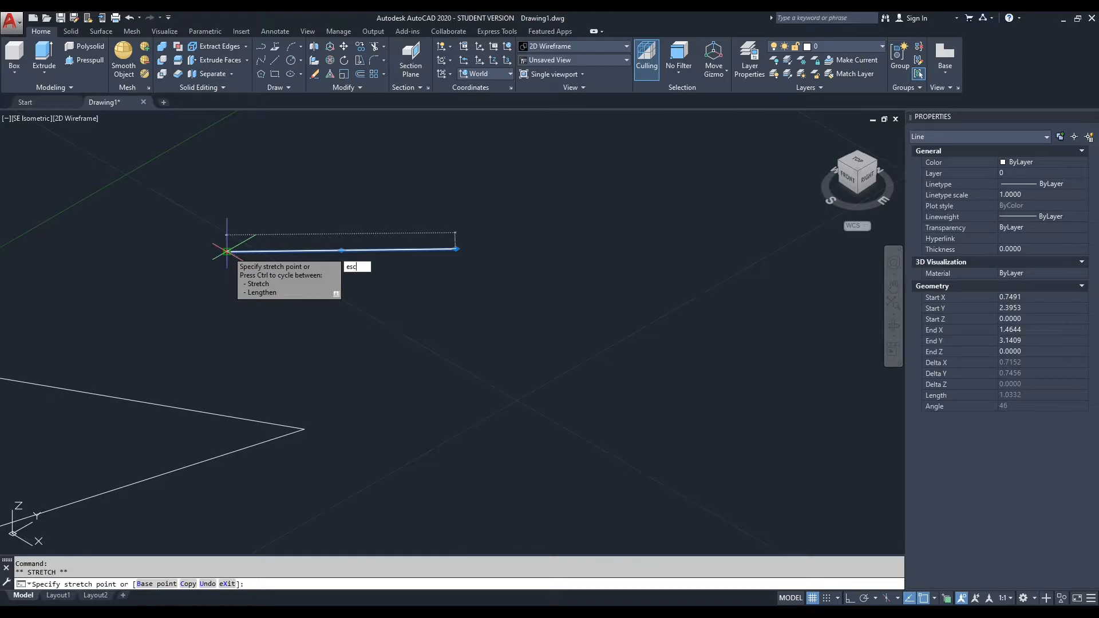
key(Return)
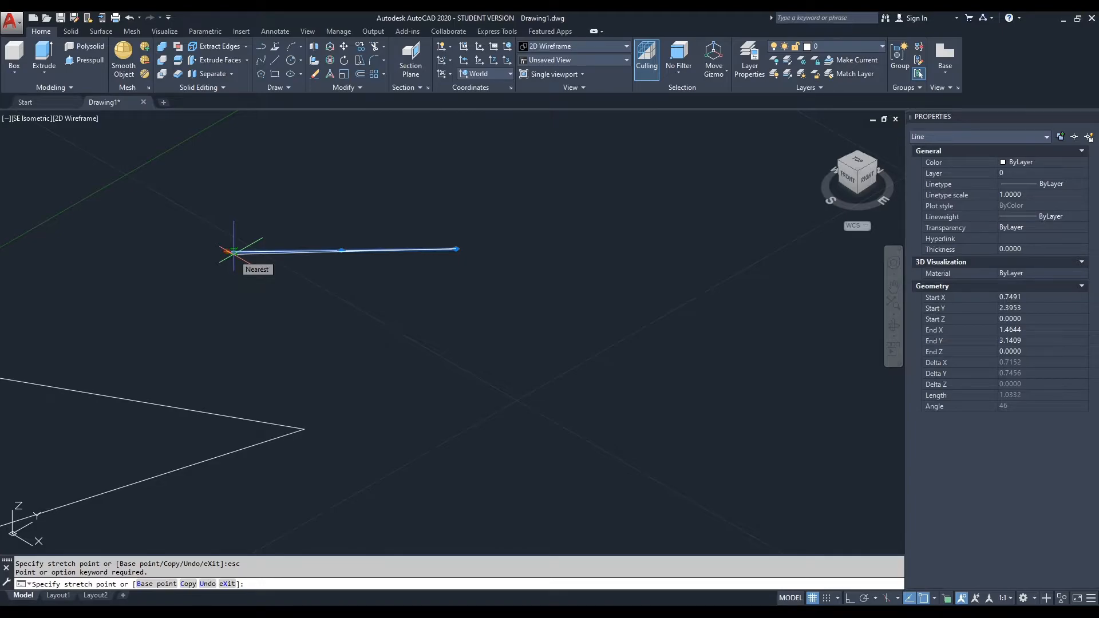
- Stretch the separate line's left endpoint by entering a value of 5, and clear the selection
text(5)
key(Return)
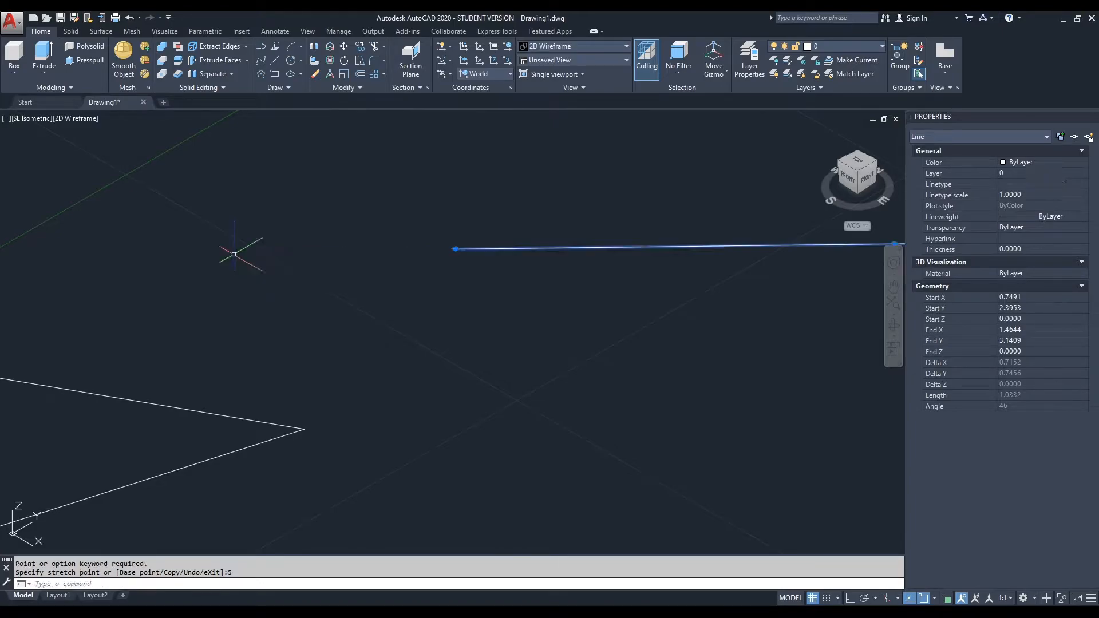
scroll(582, 254, down, 4)
scroll(582, 263, down, 2)
scroll(704, 290, up, 2)
middle_drag(738, 291, 629, 318)
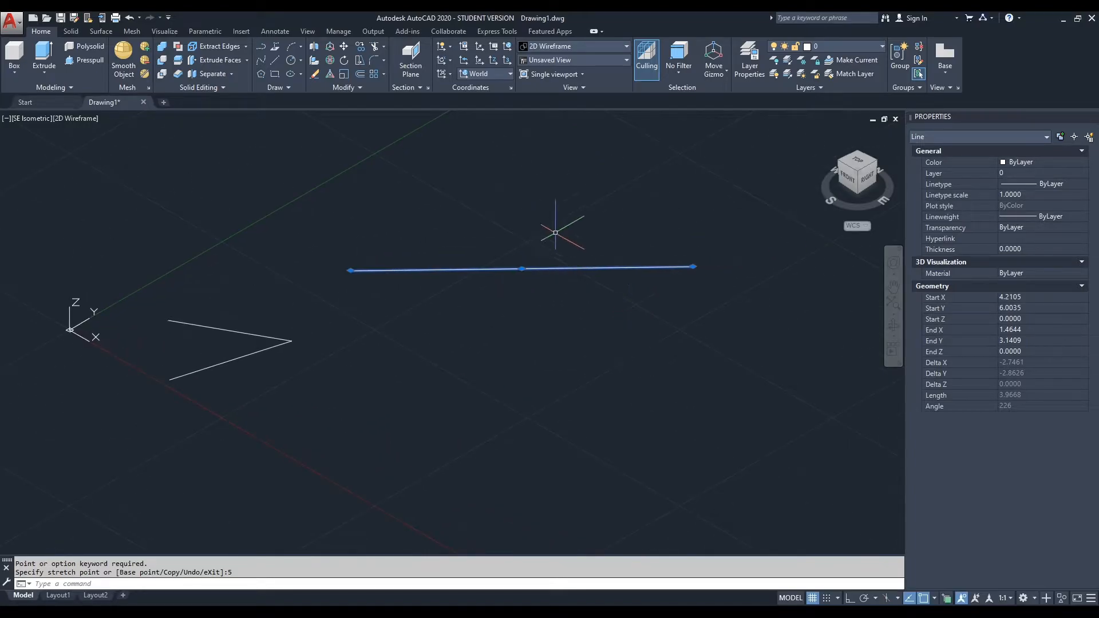
key(Escape)
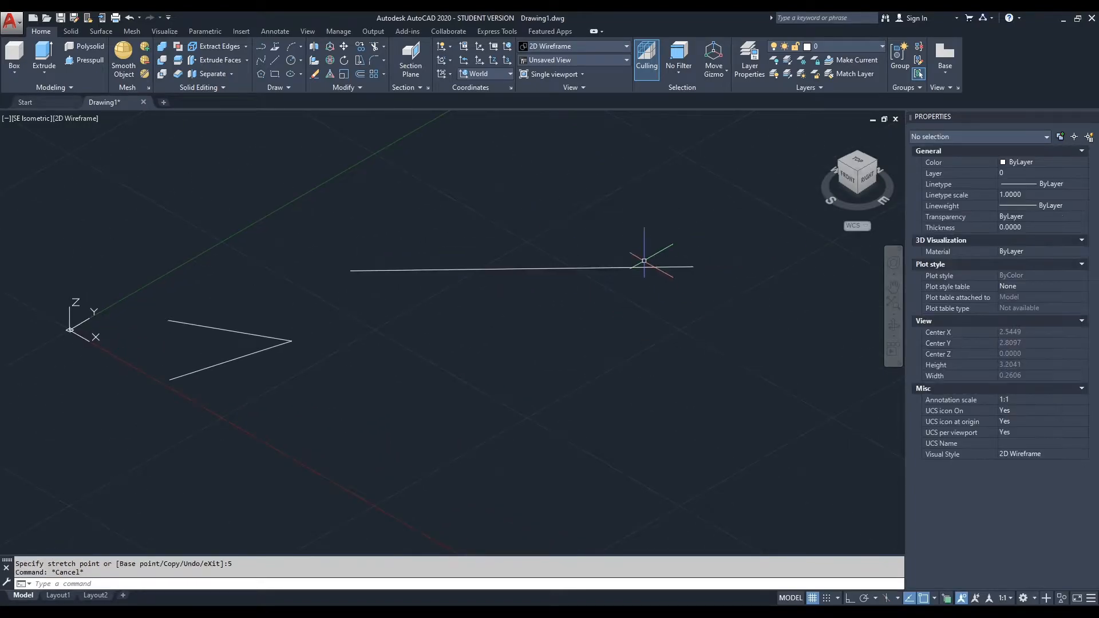
- Erase the stretched line, keeping only the two connected lines
click(645, 268)
key(Delete)
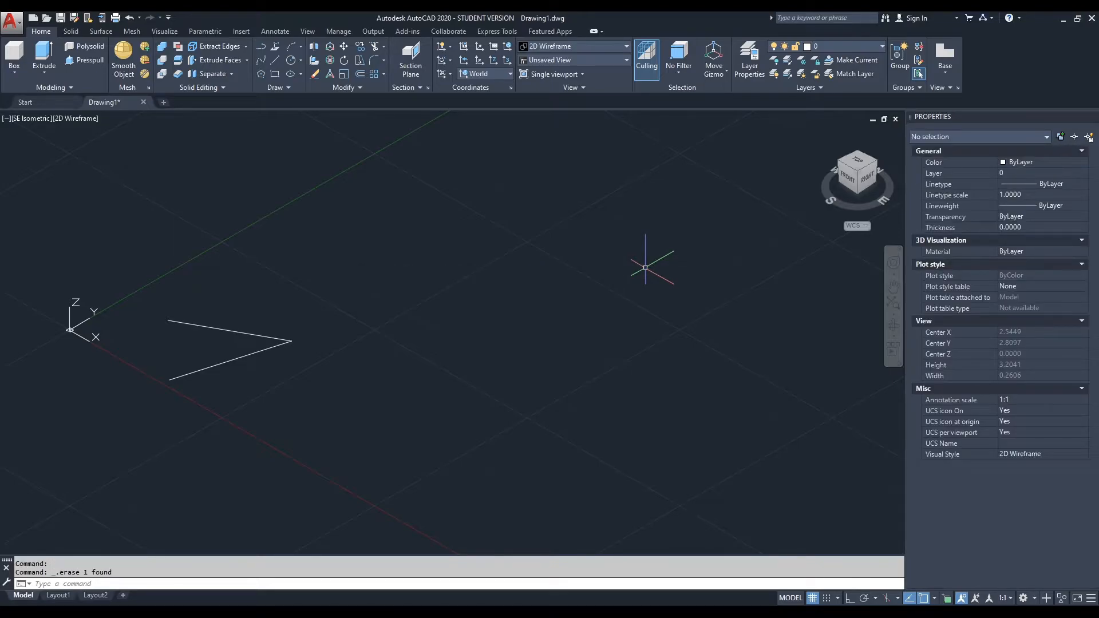
mouse_move(363, 363)
middle_down()
mouse_move(417, 387)
mouse_move(527, 344)
middle_up()
scroll(508, 329, down, 3)
scroll(507, 329, up, 4)
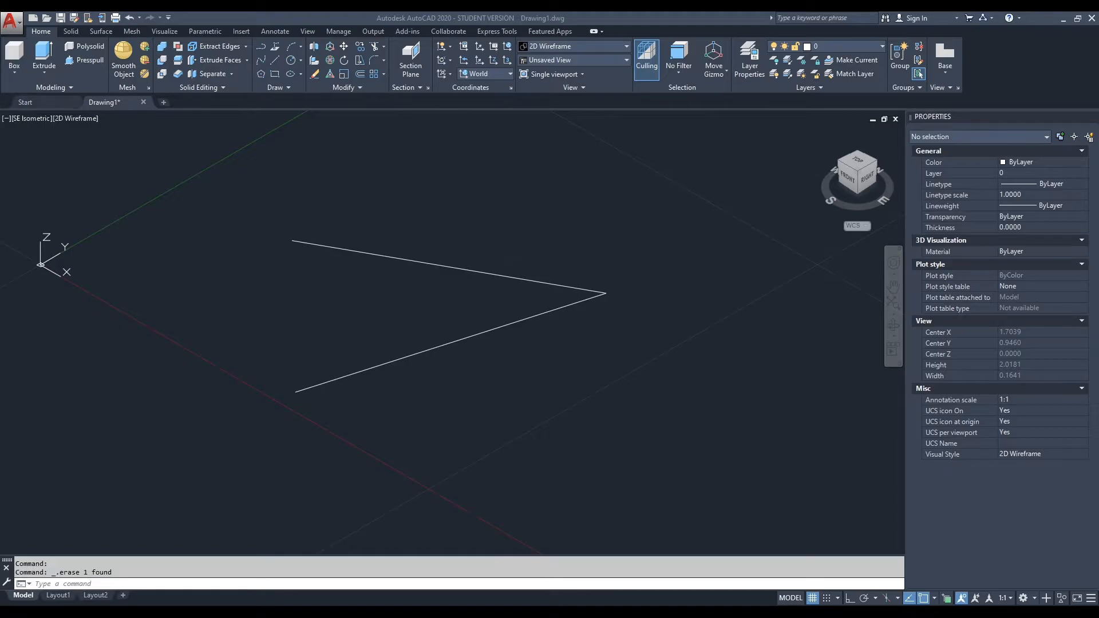
- Switch to the web browser, search Google for "ley mano derecha", view the image results, and return to AutoCAD
mouse_move(115, 611)
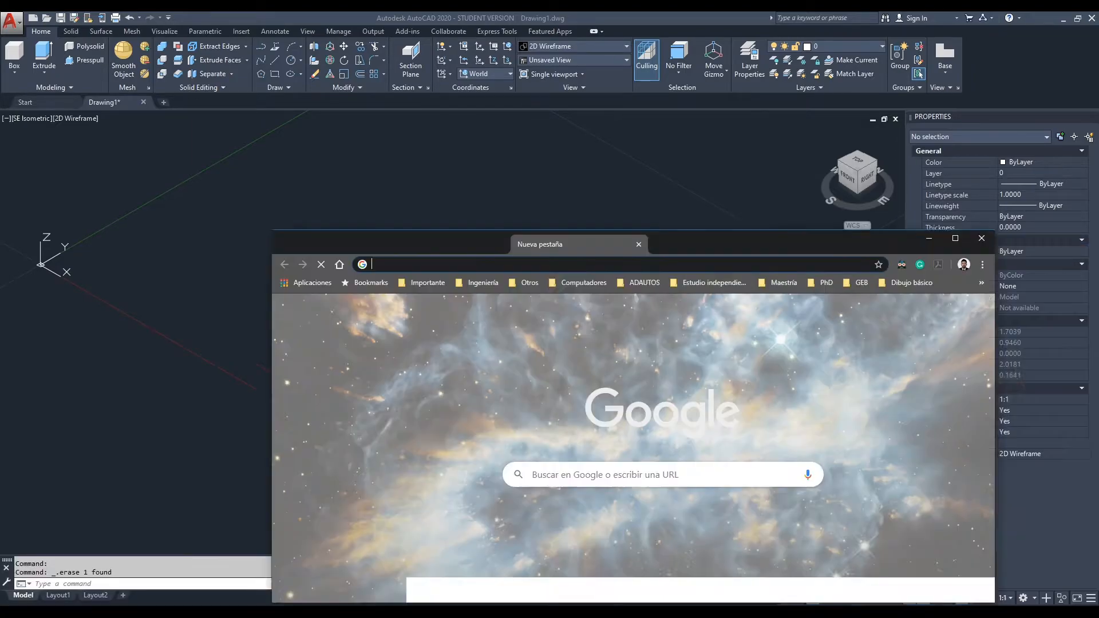
drag(576, 245, 110, 12)
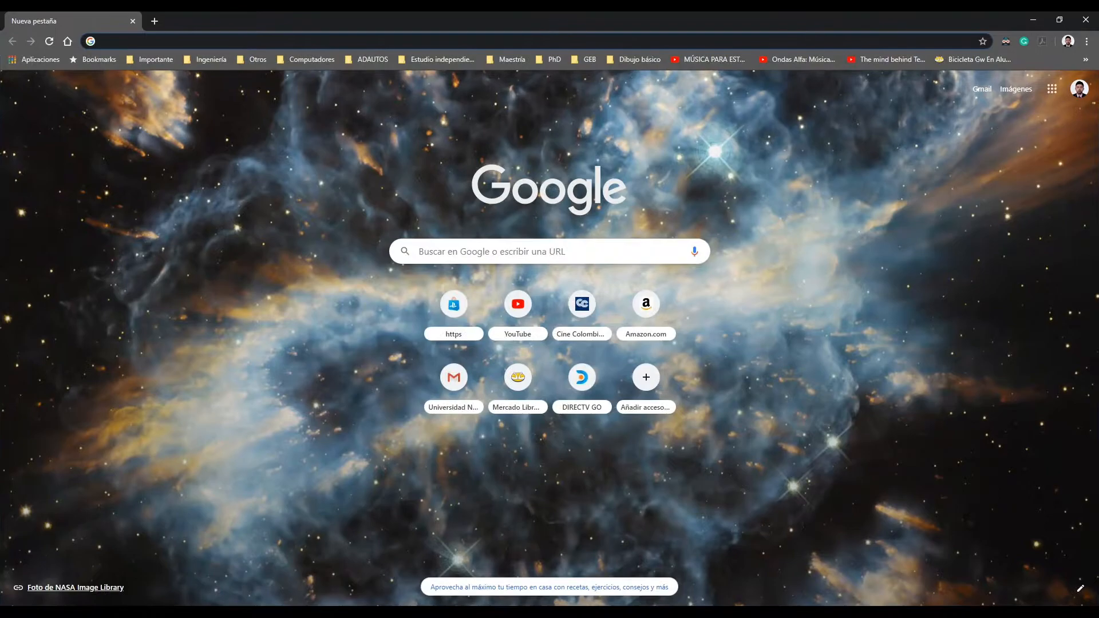
click(109, 41)
text(man)
key(BackSpace)
key(BackSpace)
key(BackSpace)
key(BackSpace)
text(ley mano derecha)
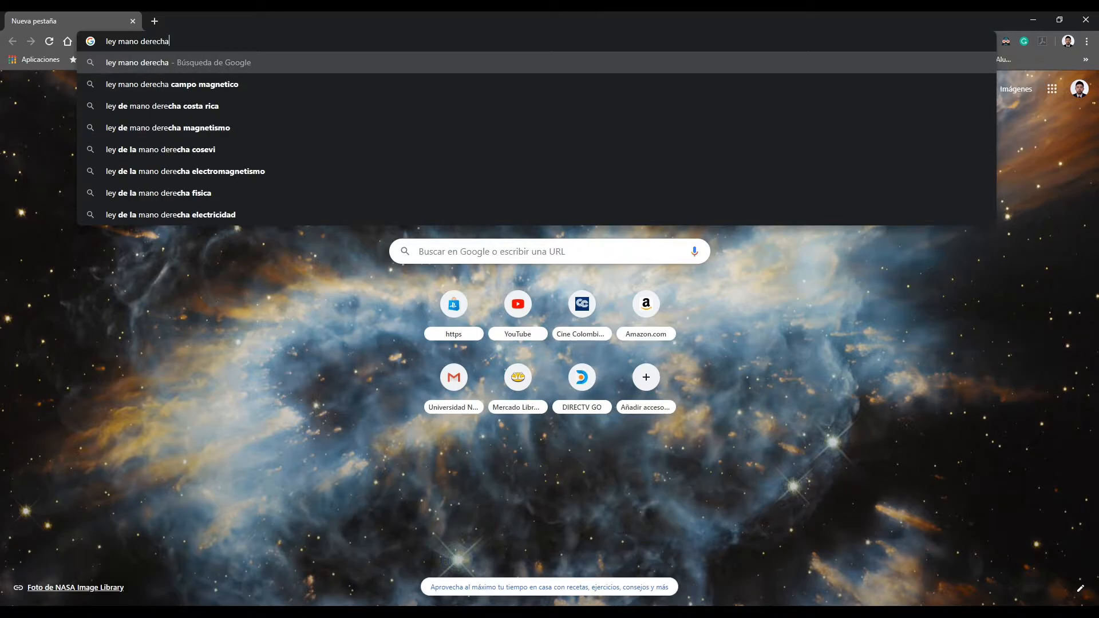
key(Return)
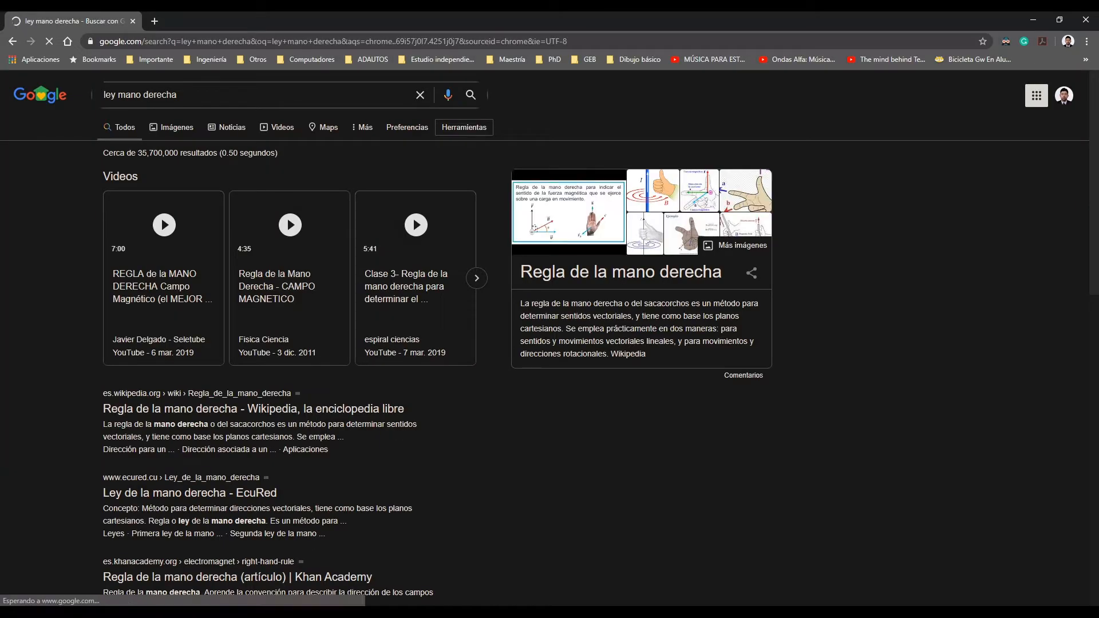
click(177, 128)
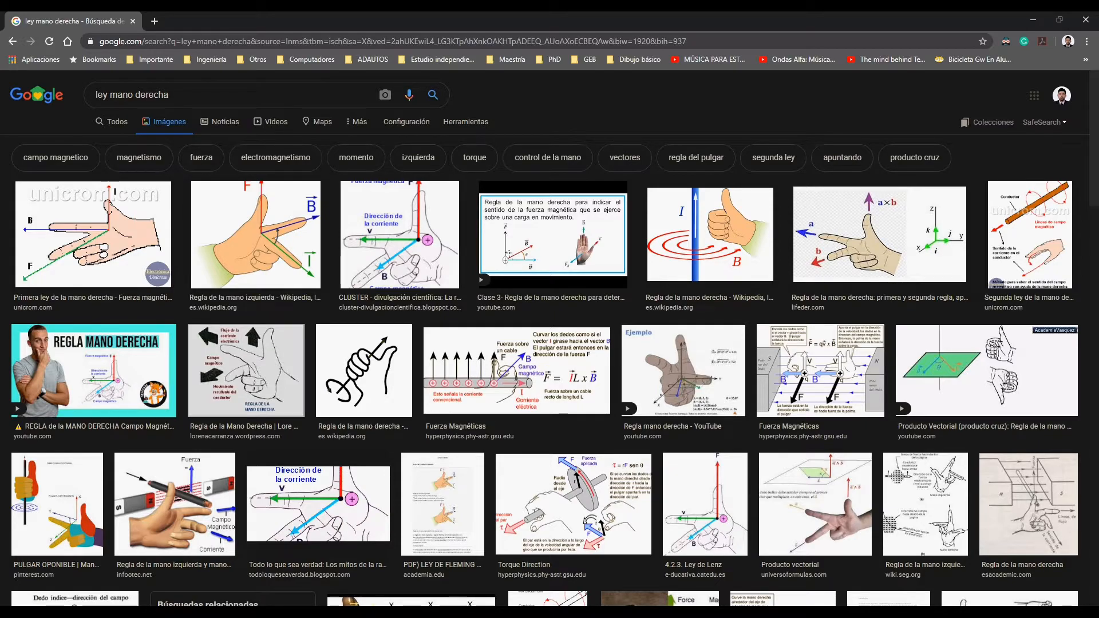
click(1034, 20)
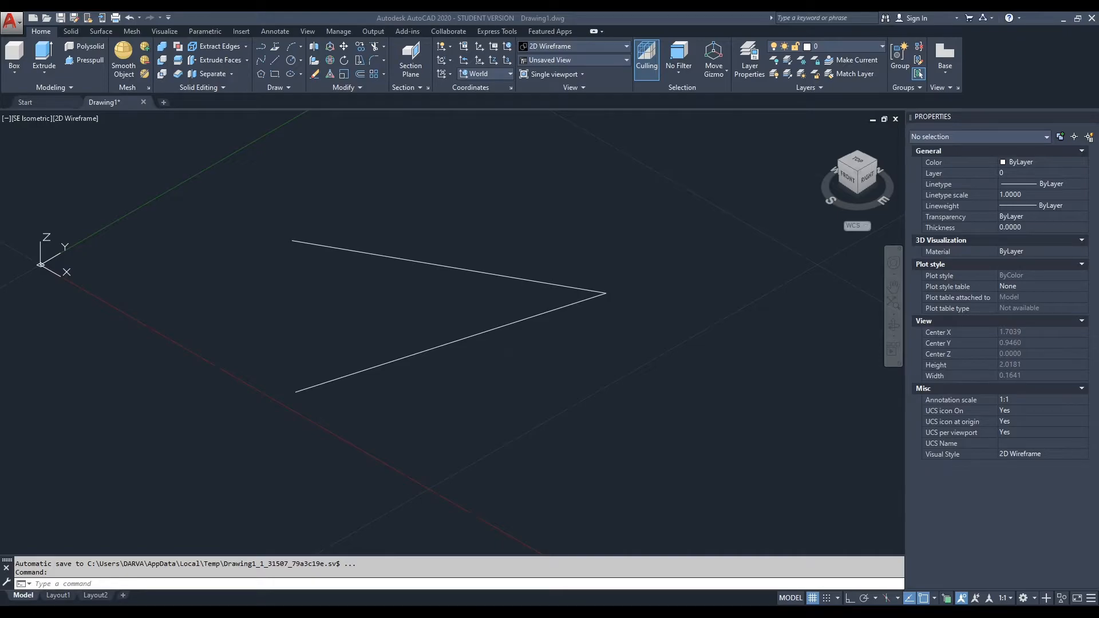
scroll(567, 387, up, 2)
scroll(540, 360, down, 2)
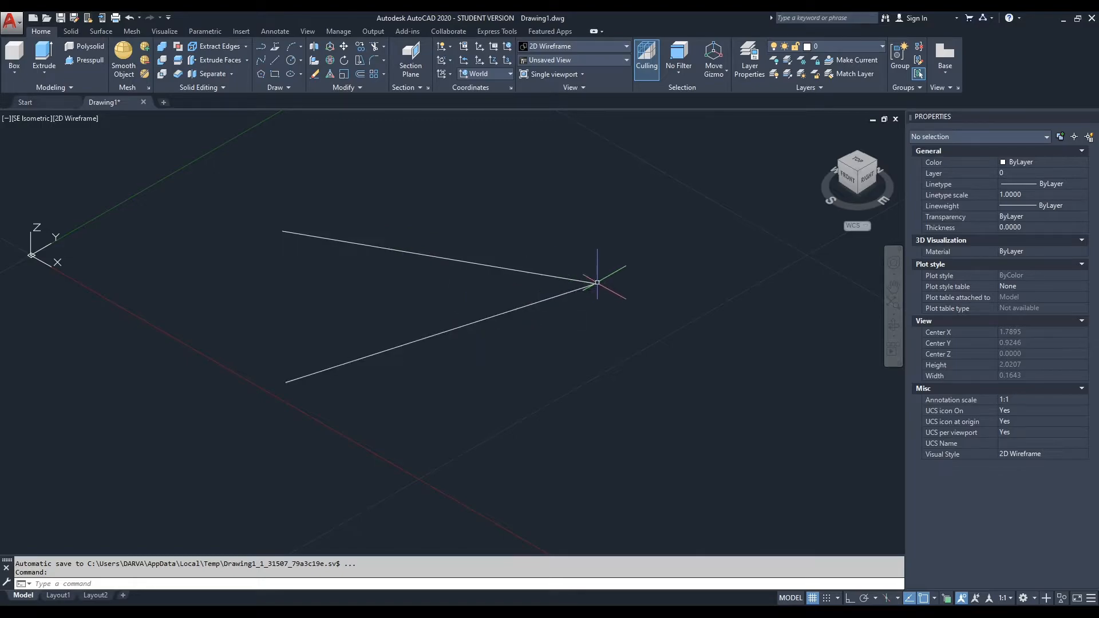
middle_drag(567, 296, 551, 369)
click(275, 60)
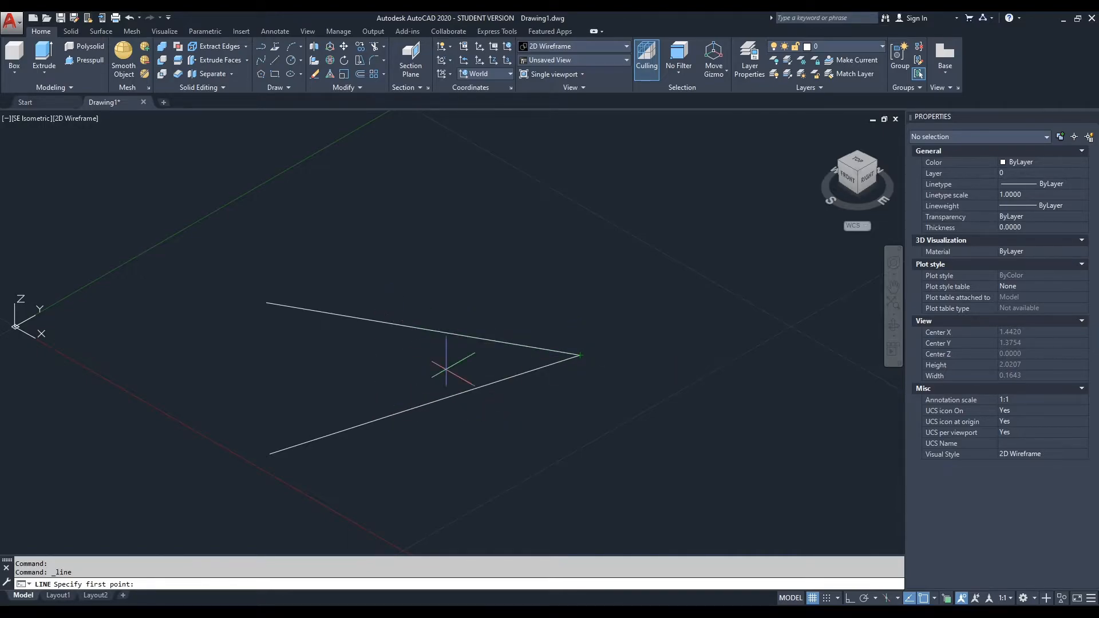
key(Escape)
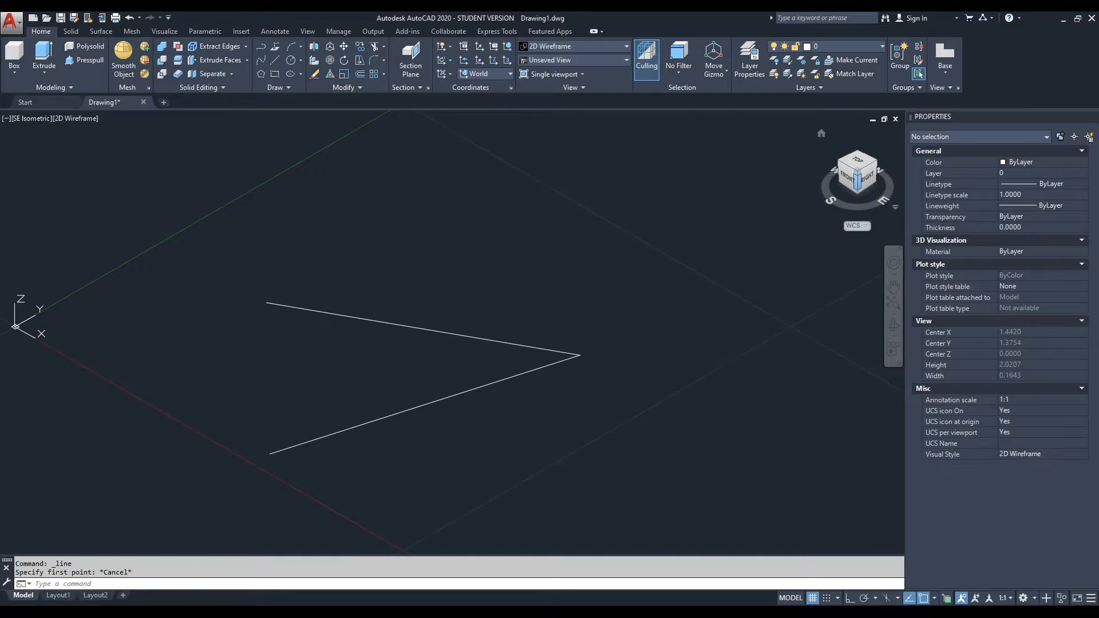
- Turn on Ortho mode and draw a vertical line about 1.2 units long along +Z from the two lines' shared endpoint
click(894, 325)
mouse_move(572, 366)
mouse_down()
mouse_move(572, 297)
mouse_move(599, 331)
mouse_up()
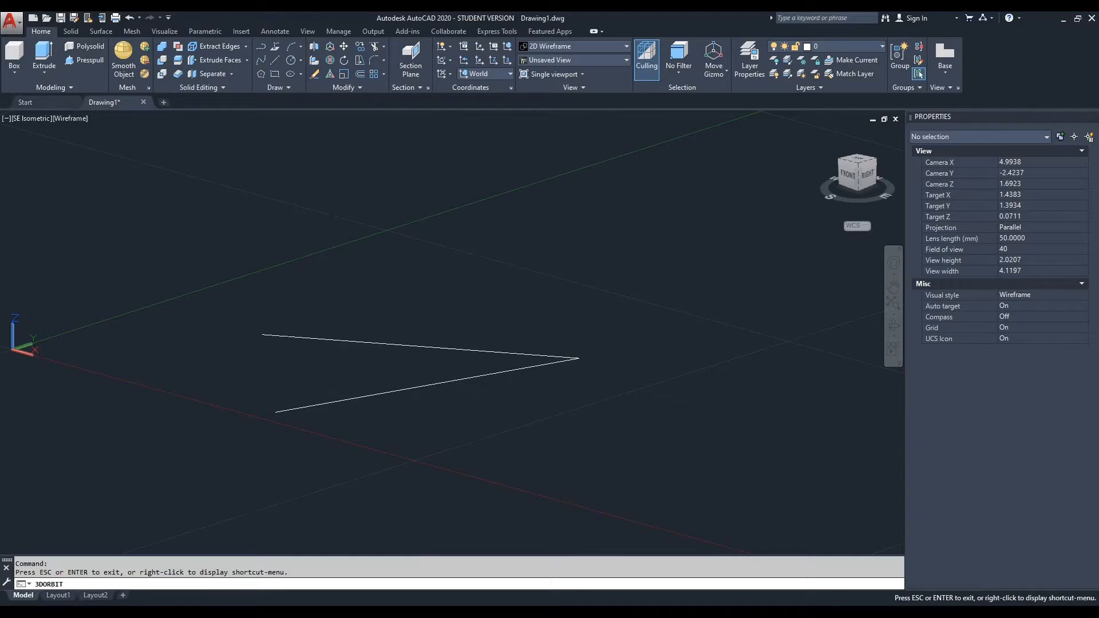
drag(598, 331, 597, 371)
key(Escape)
click(275, 60)
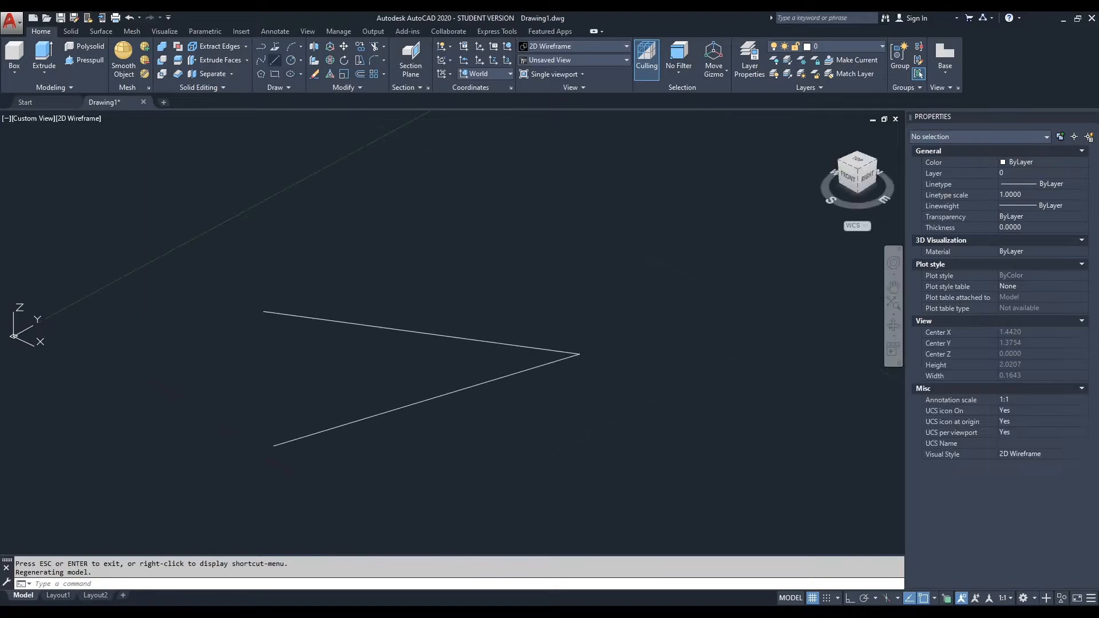
click(580, 354)
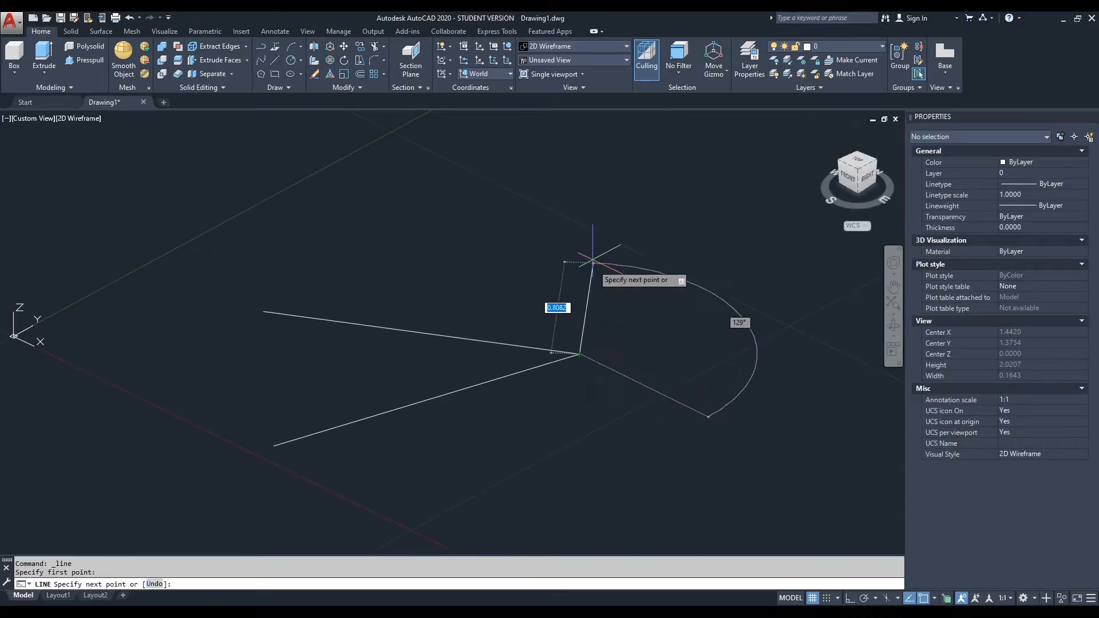
key(F8)
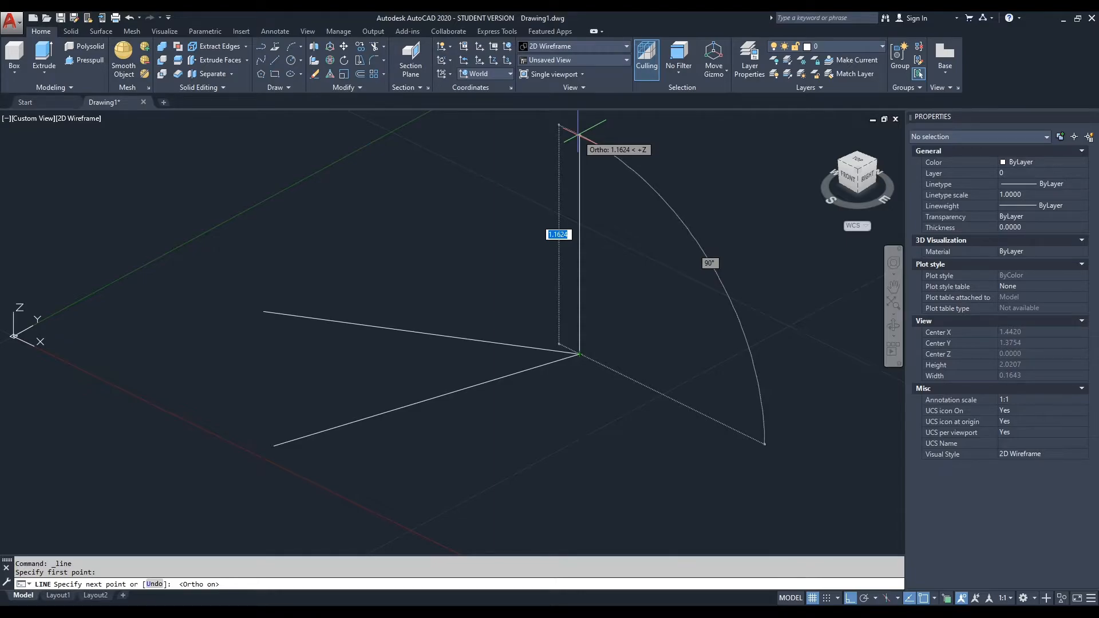
click(580, 122)
key(Escape)
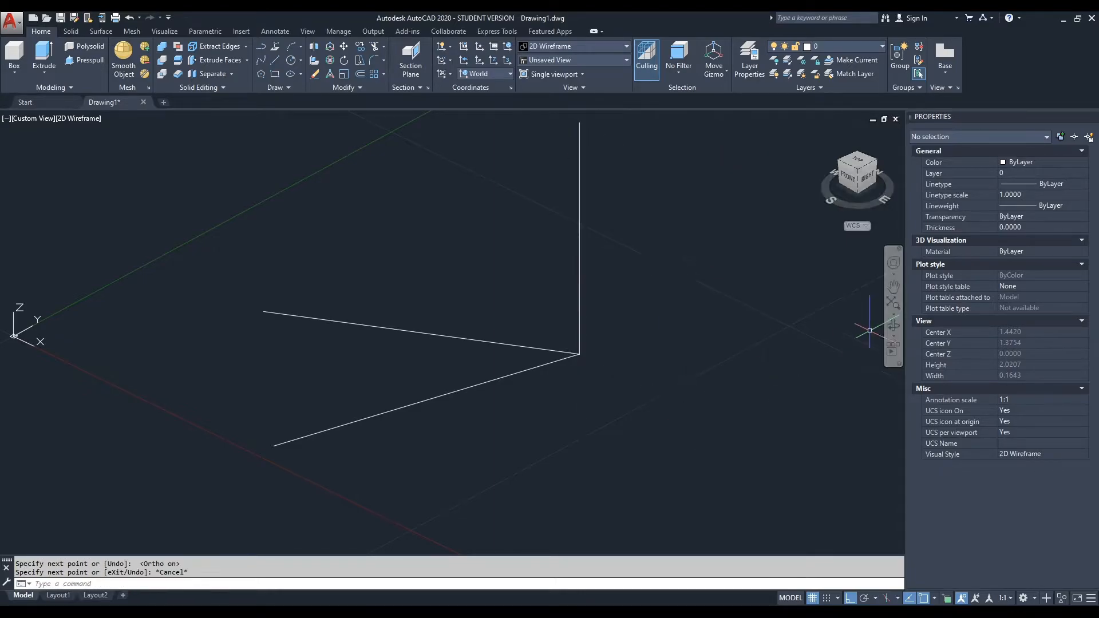
- Erase all three lines to empty the drawing
click(893, 324)
drag(475, 321, 476, 323)
mouse_move(476, 323)
shift+middle_down()
mouse_move(486, 309)
mouse_move(409, 361)
mouse_move(406, 403)
mouse_move(321, 303)
mouse_move(406, 321)
mouse_move(486, 315)
mouse_move(446, 320)
shift+middle_up()
mouse_move(637, 428)
mouse_down()
mouse_move(467, 344)
mouse_move(319, 238)
mouse_move(612, 198)
mouse_up()
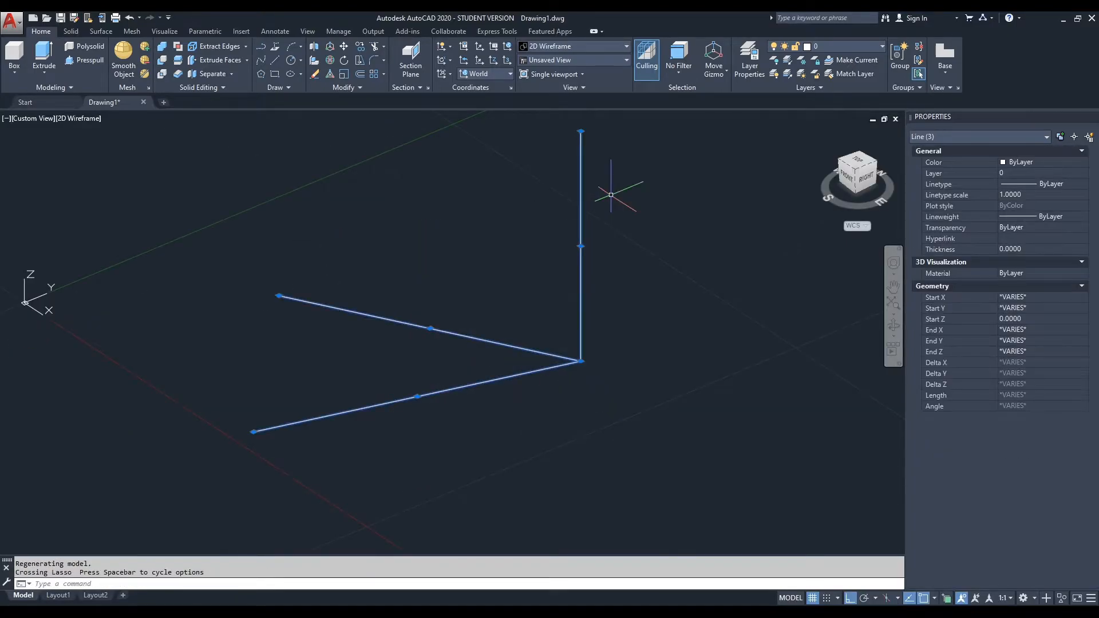
key(Delete)
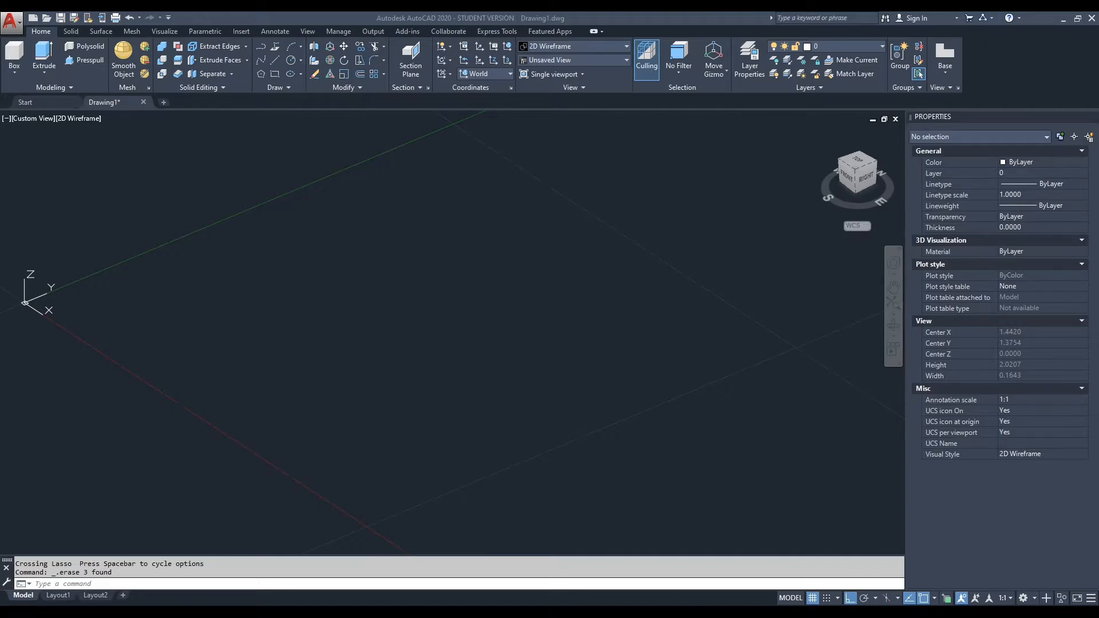
middle_drag(466, 393, 536, 424)
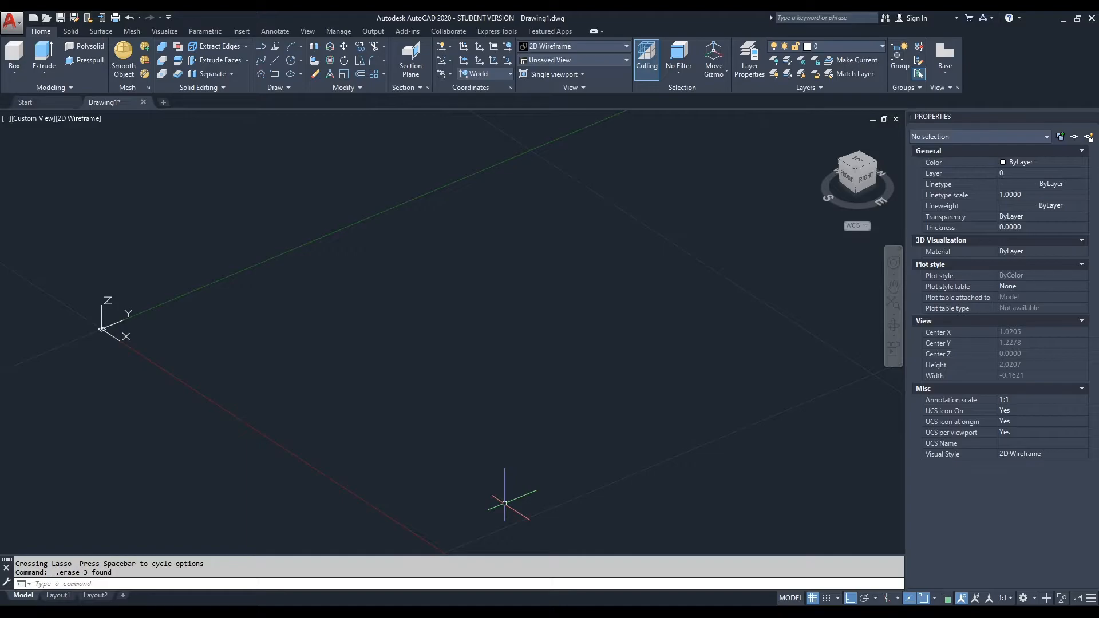
- Switch to Microsoft Word by launching it from the system search
key(super)
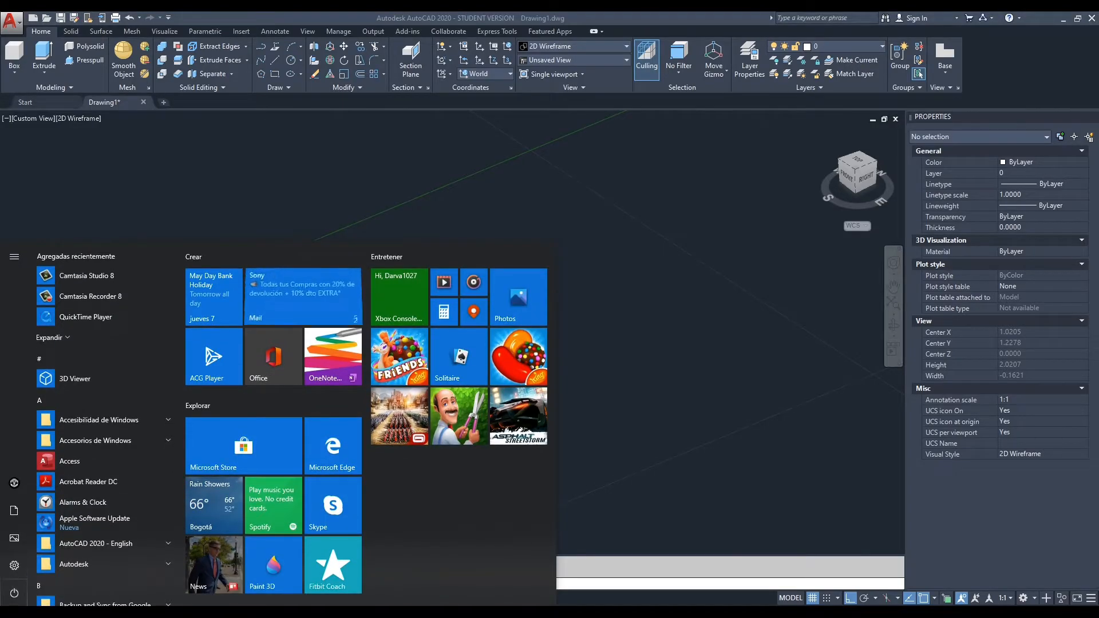
text(word)
key(Return)
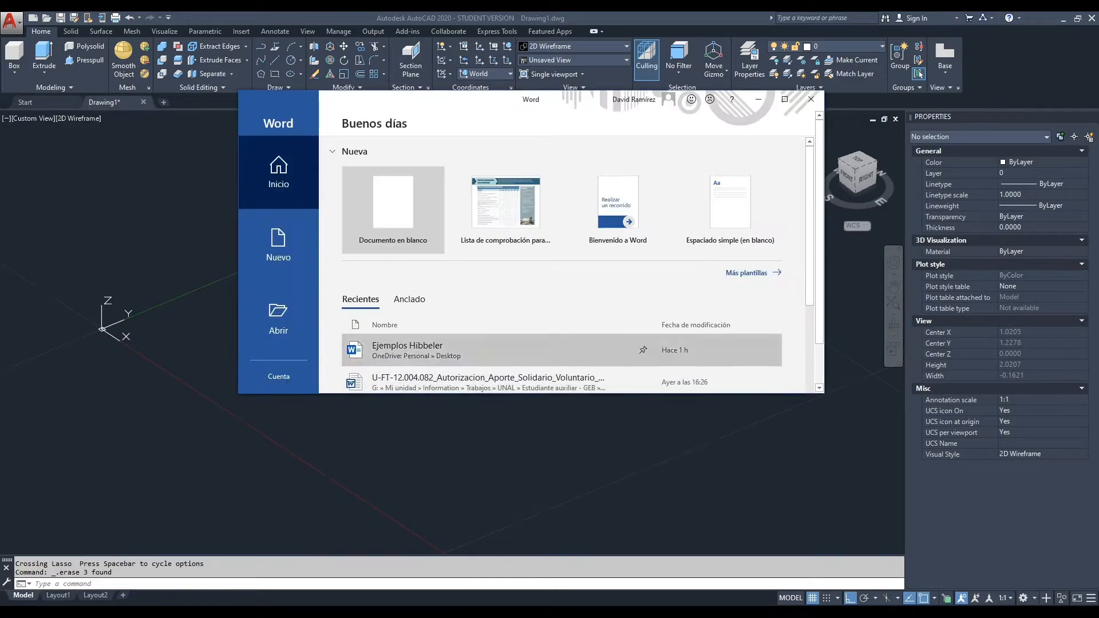
- Create a blank document, write the formula "F = F * u", and maximize the Word window
click(458, 209)
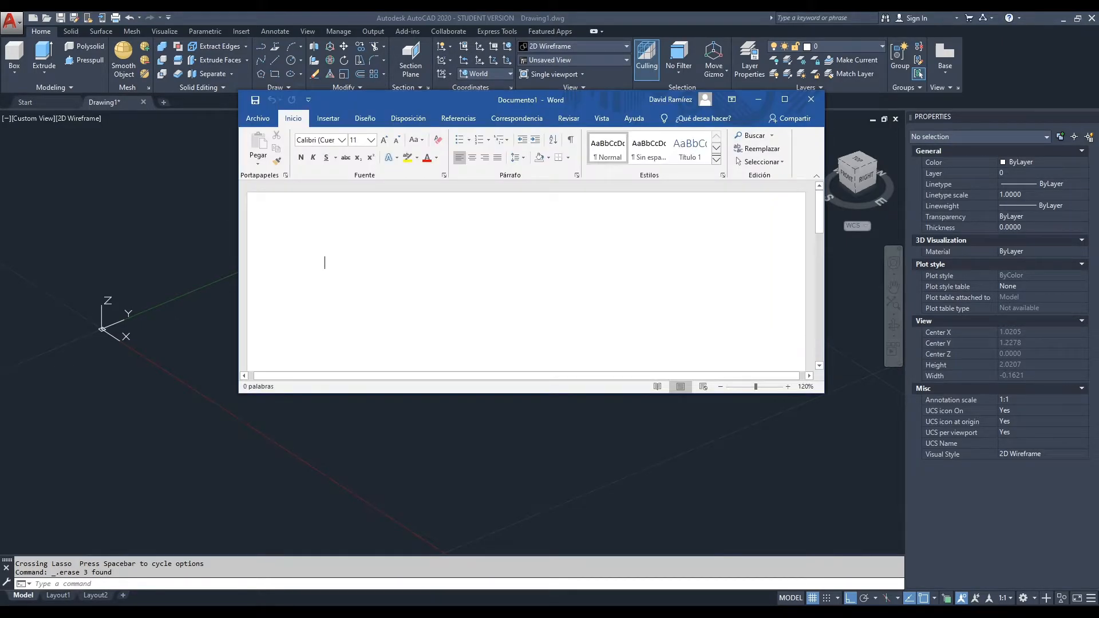
text(F)
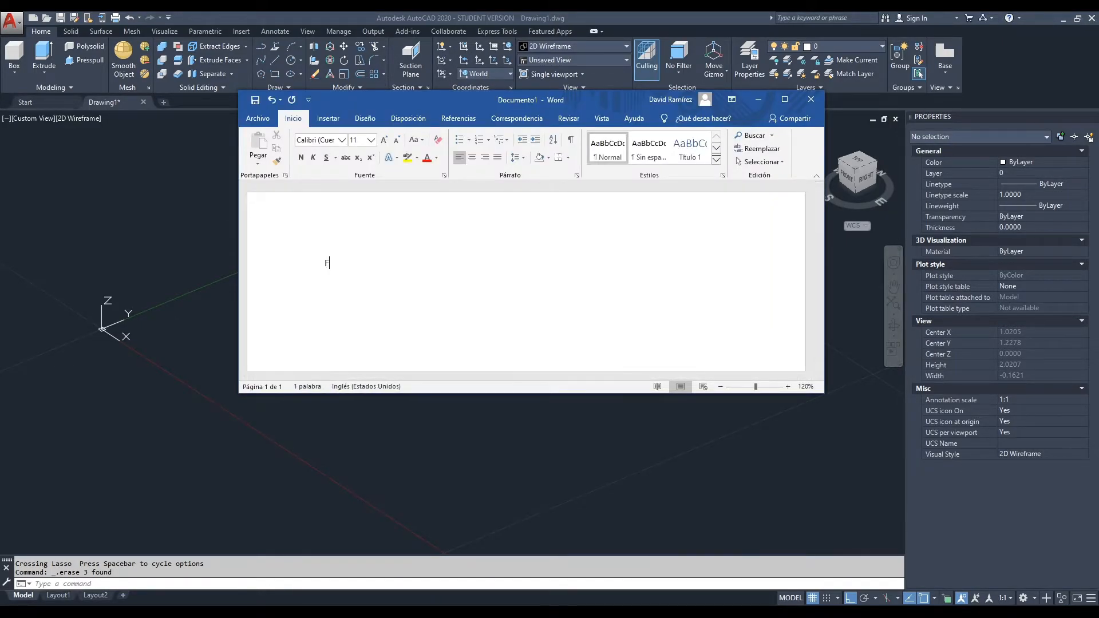
text( = F)
click(785, 99)
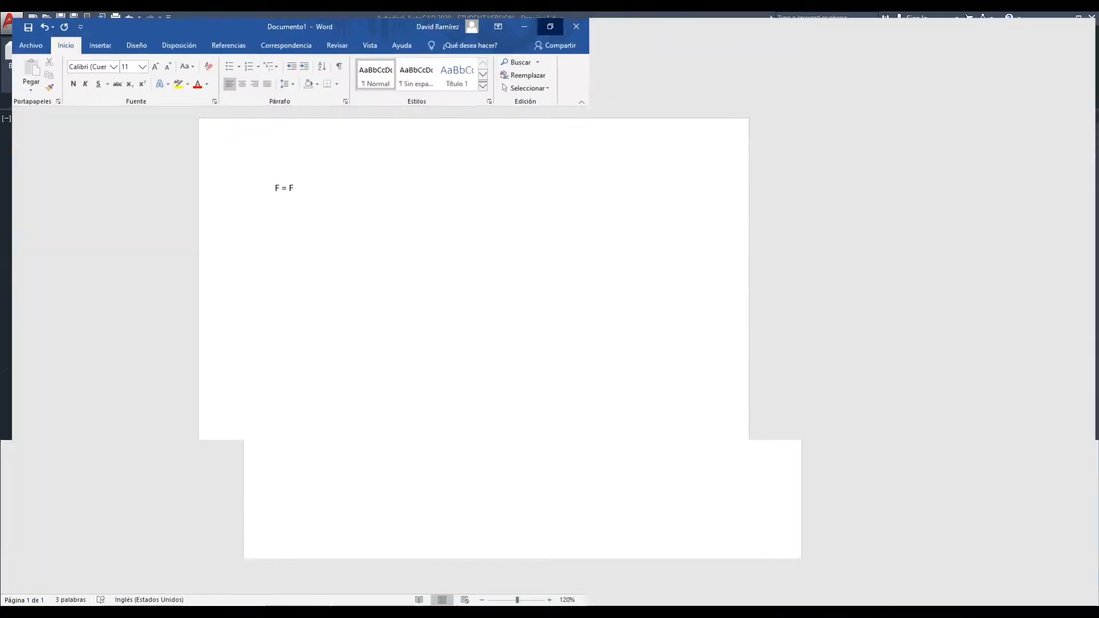
text(*)
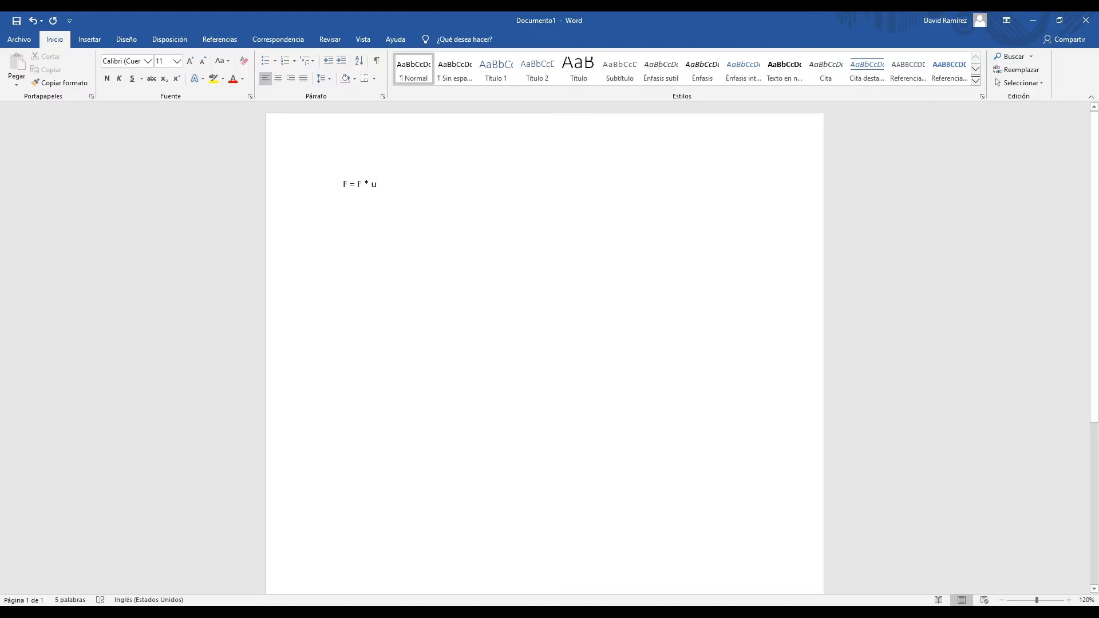
- Make the first F and the u of the formula bold to mark them as vectors
drag(342, 185, 376, 185)
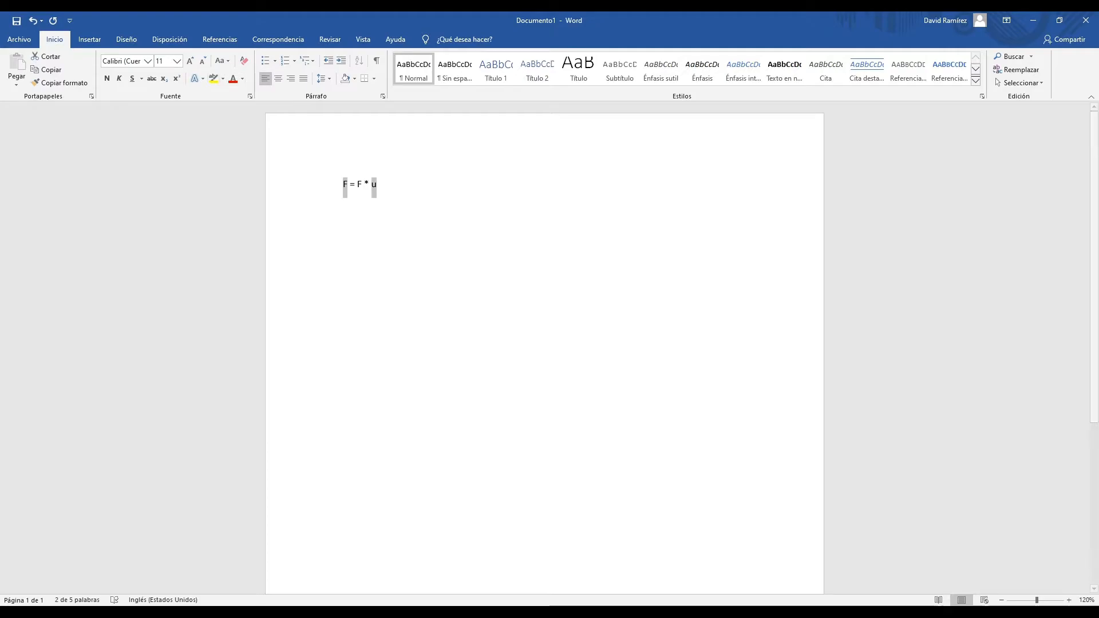
click(107, 79)
click(377, 184)
drag(342, 184, 370, 185)
click(364, 184)
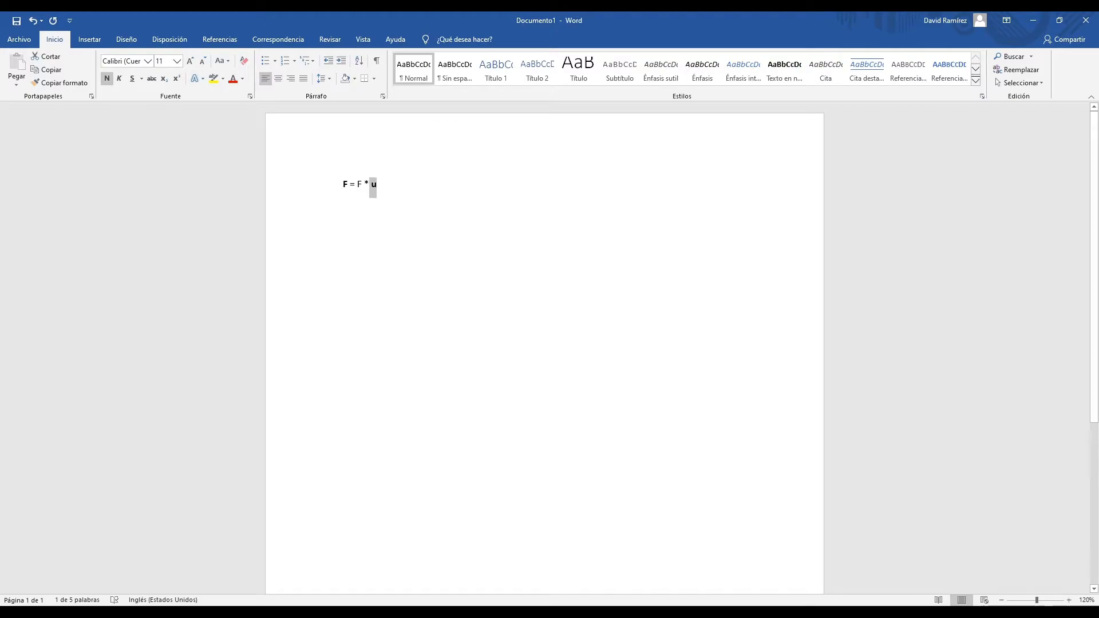
click(377, 185)
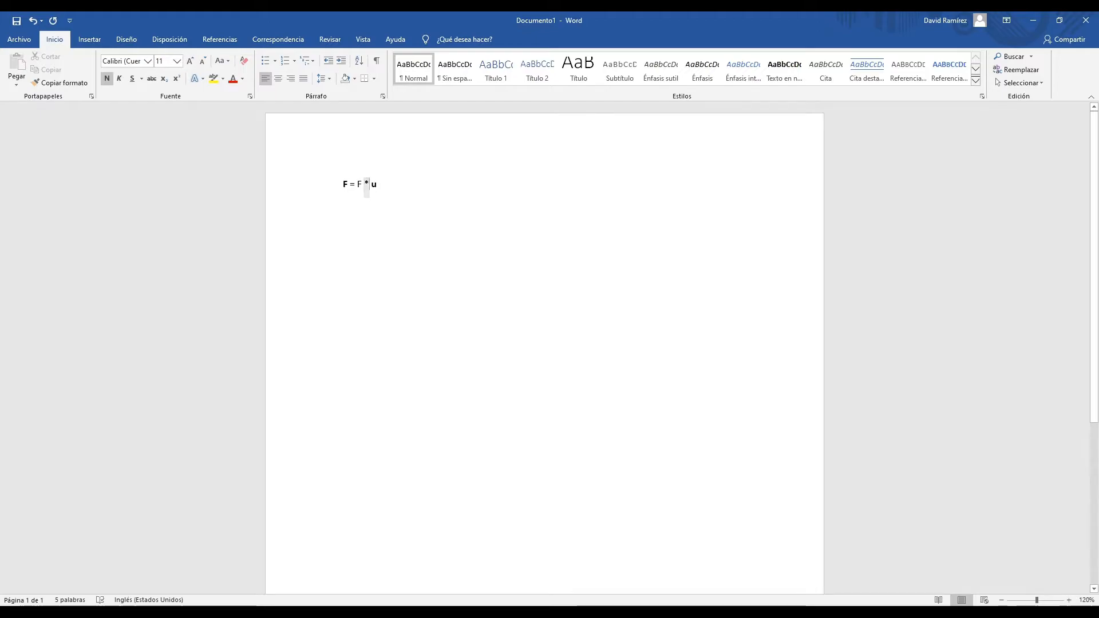
double_click(374, 185)
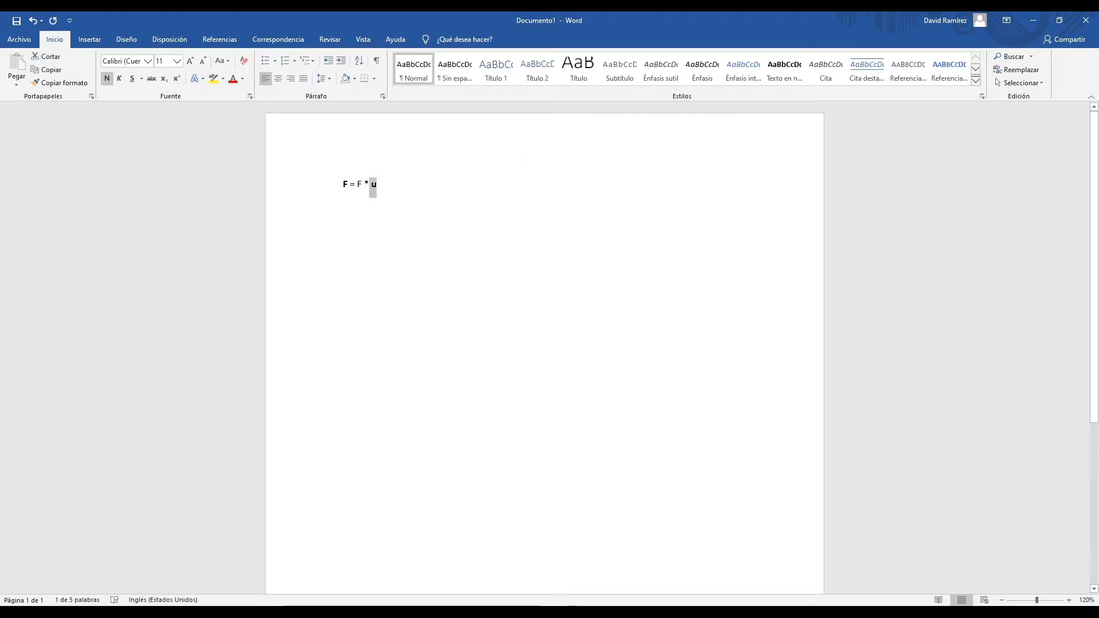
click(374, 184)
double_click(360, 184)
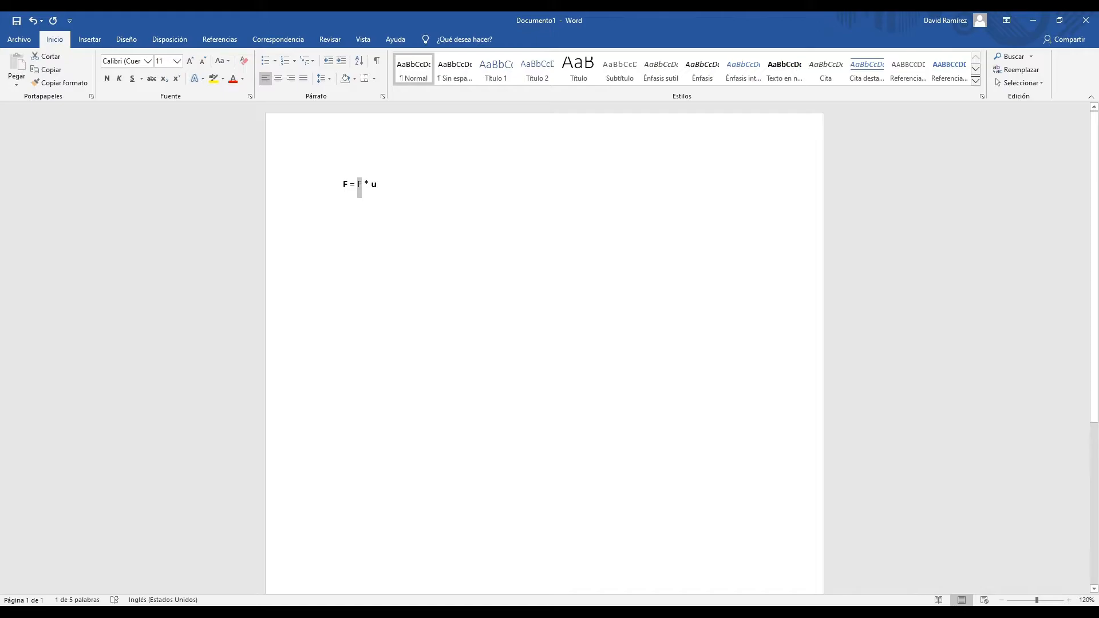
- Insert the components "(x,y,x)" after the first F, before the equals sign
click(350, 184)
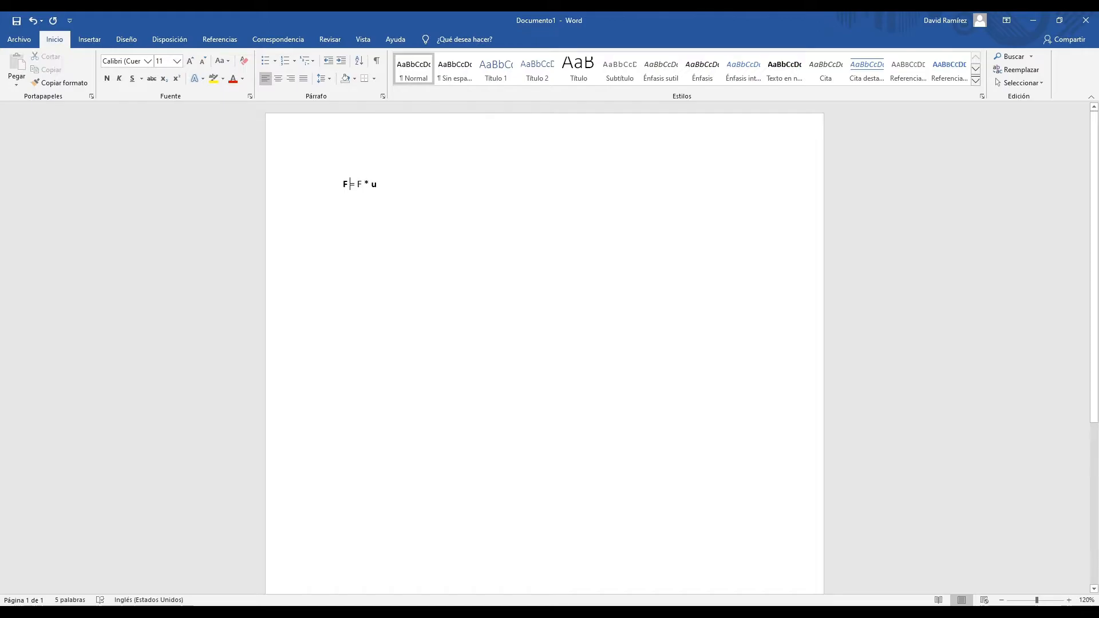
text(*x,y,x)
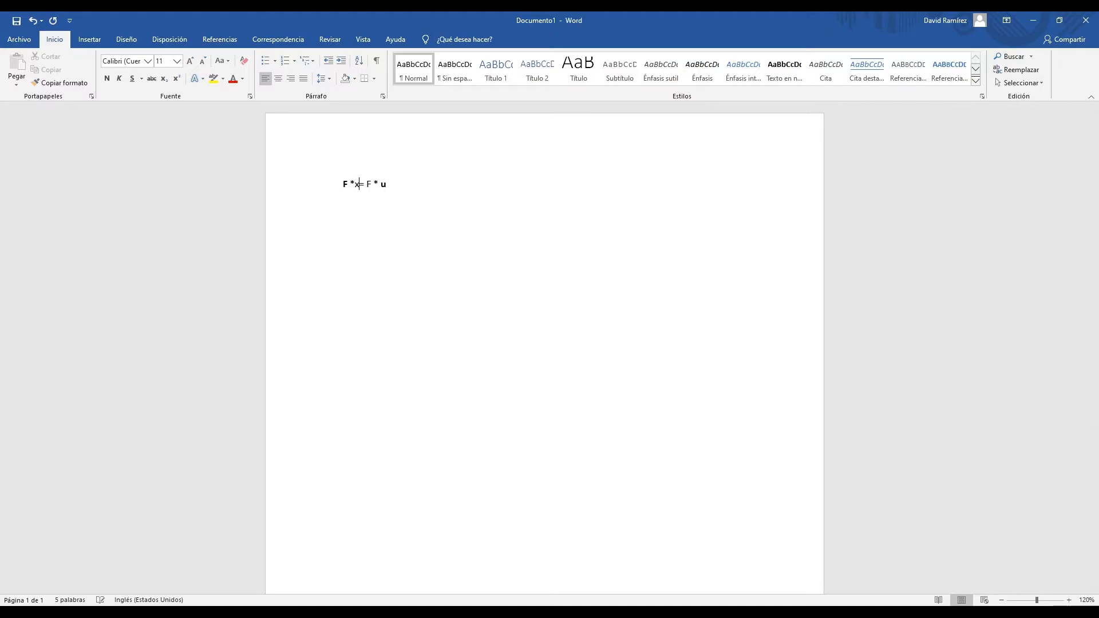
key(BackSpace)
key(BackSpace)
key(BackSpace)
key(BackSpace)
key(BackSpace)
key(BackSpace)
key(BackSpace)
text((x,y,x)
text(()
key(BackSpace)
text())
- Add the components "(x,y,z)" directly after the u at the end of the formula
click(388, 185)
click(401, 185)
text(*)
key(BackSpace)
text((x,y,z))
- Make "F (x,y,x)" on the formula's left side bold and keep the equals sign in regular weight
drag(381, 184, 343, 188)
click(107, 78)
click(419, 184)
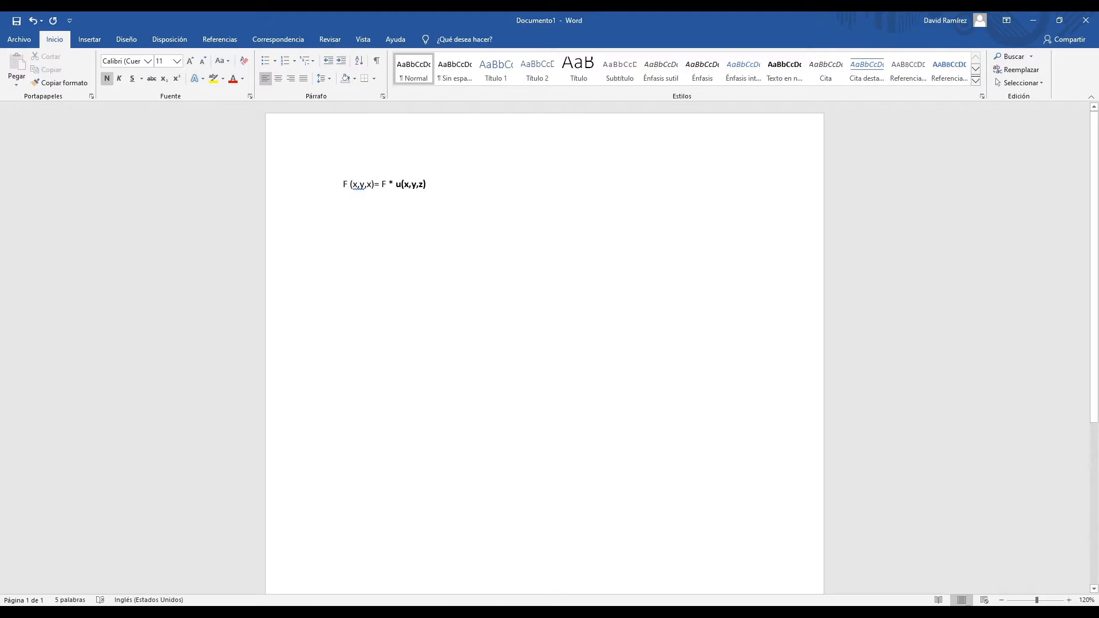
drag(380, 185, 343, 184)
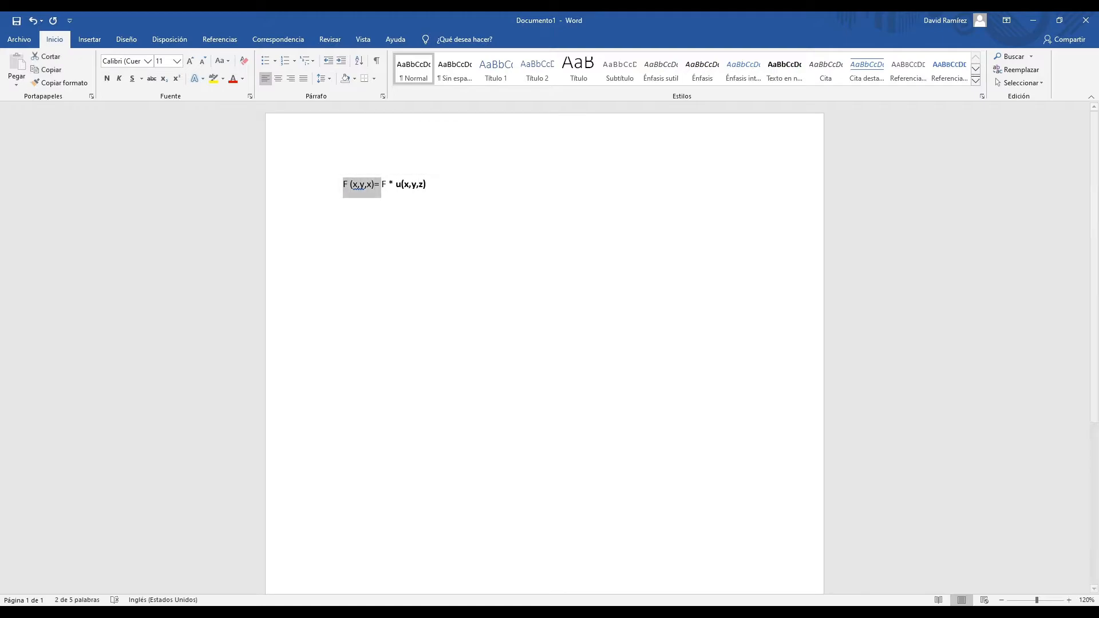
click(107, 79)
click(376, 184)
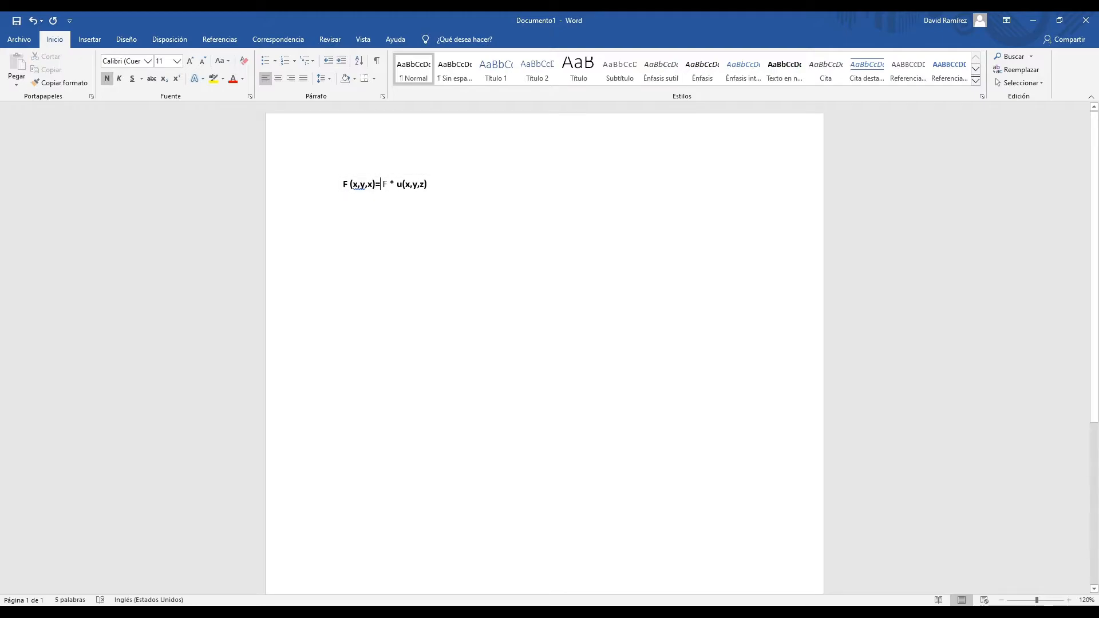
key(shift+Left)
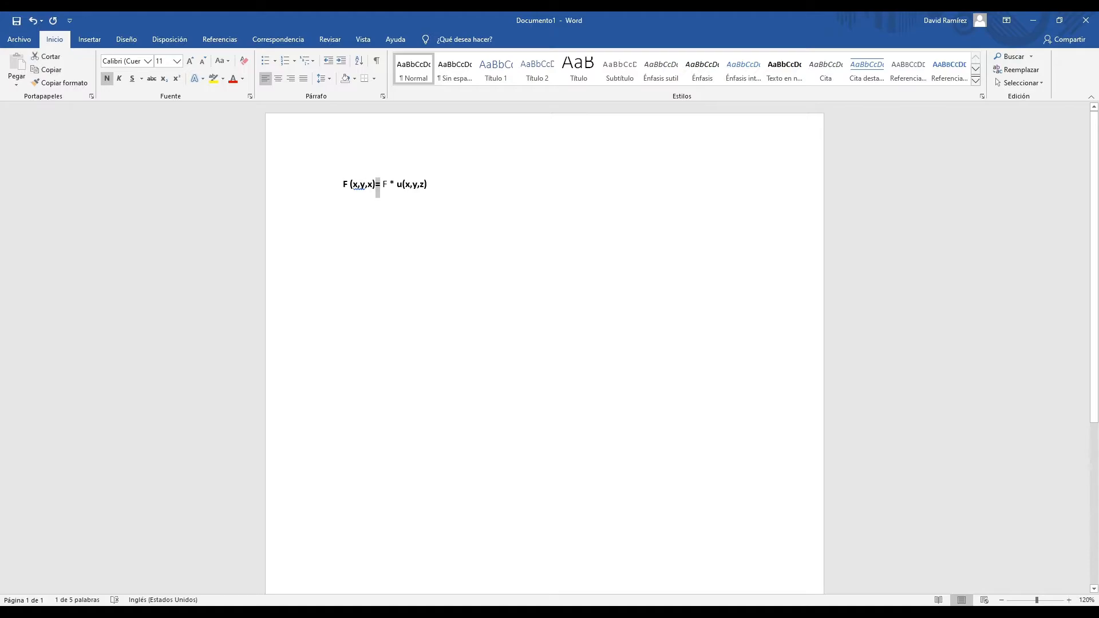
key(ctrl+n)
key(End)
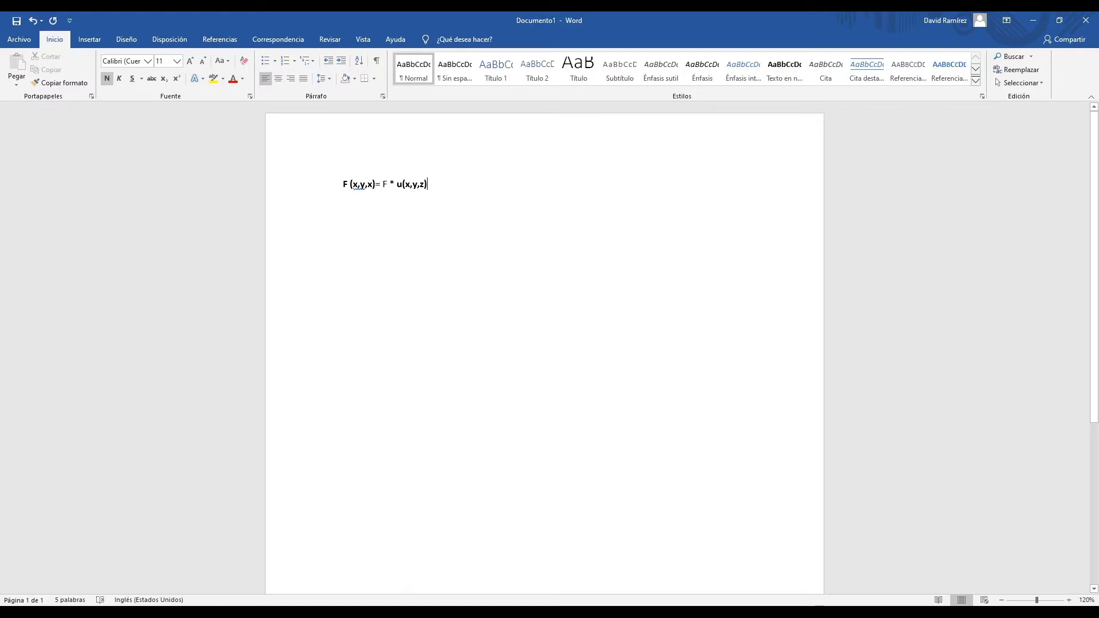
- Highlight the scalar F and the vector u(x,y,z) in turn on the formula's right side
double_click(385, 184)
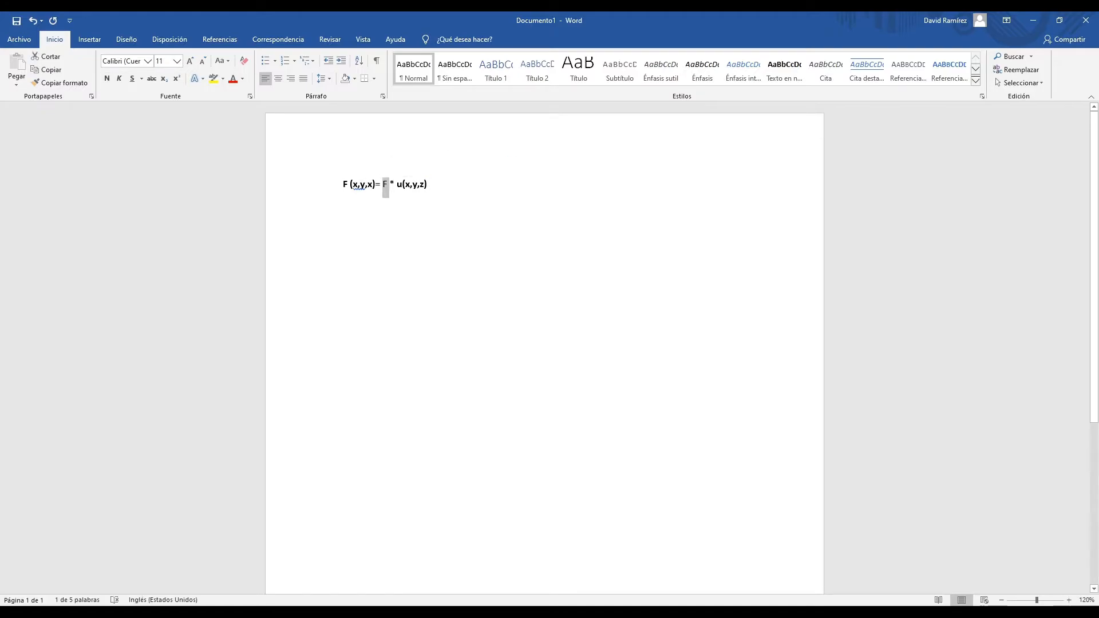
drag(427, 184, 397, 185)
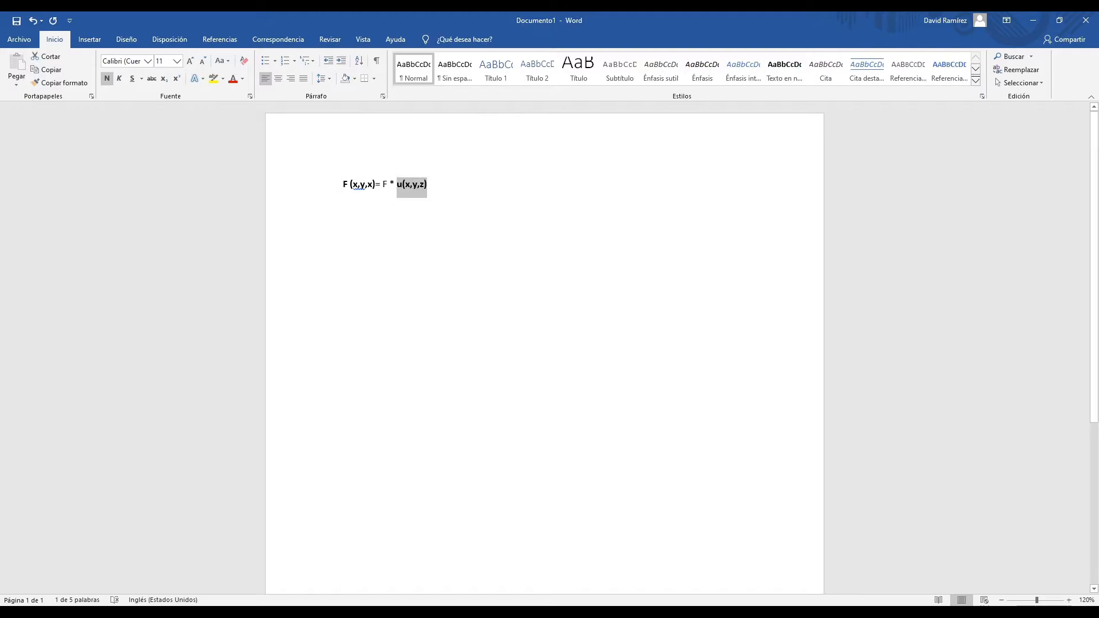
click(428, 185)
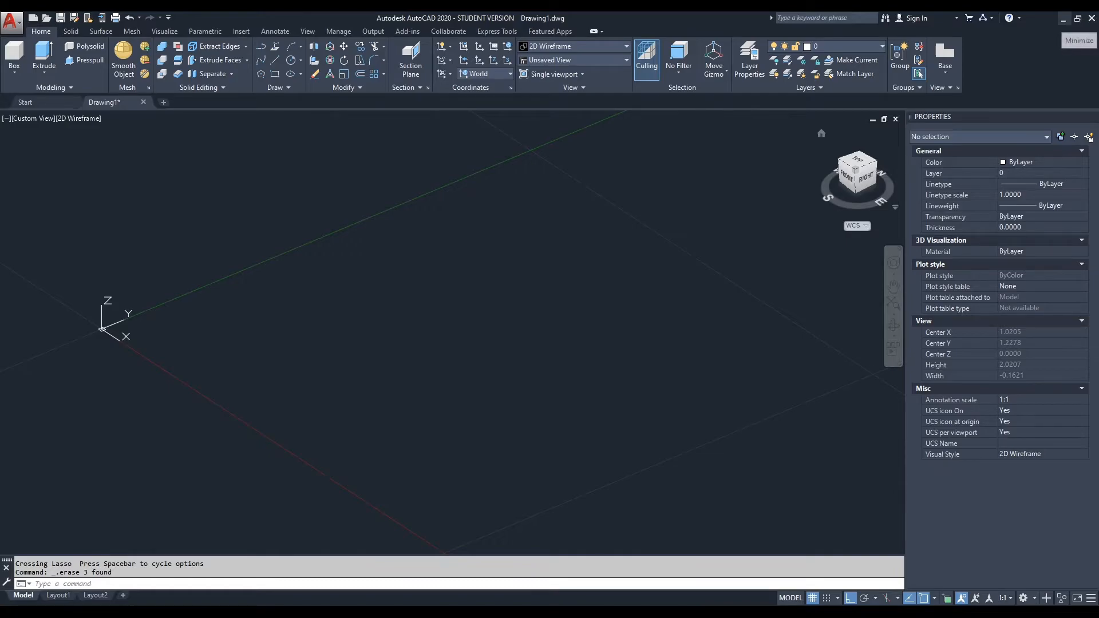
- Close the AutoCAD drawing and open the Ejemplos Hibbeler document from the desktop
click(895, 119)
click(552, 339)
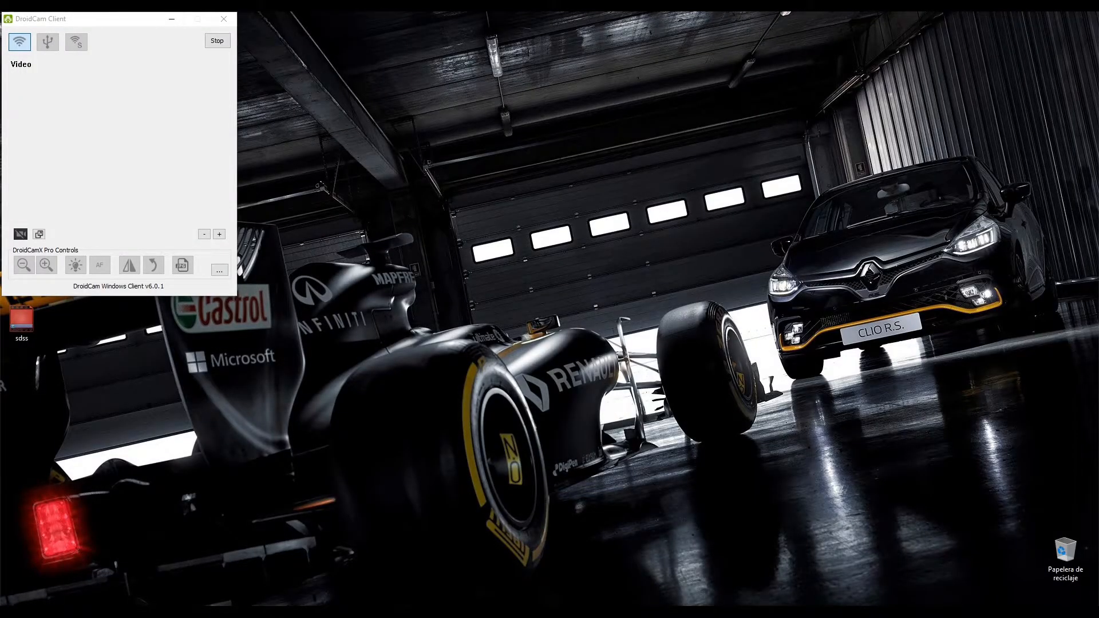
click(171, 19)
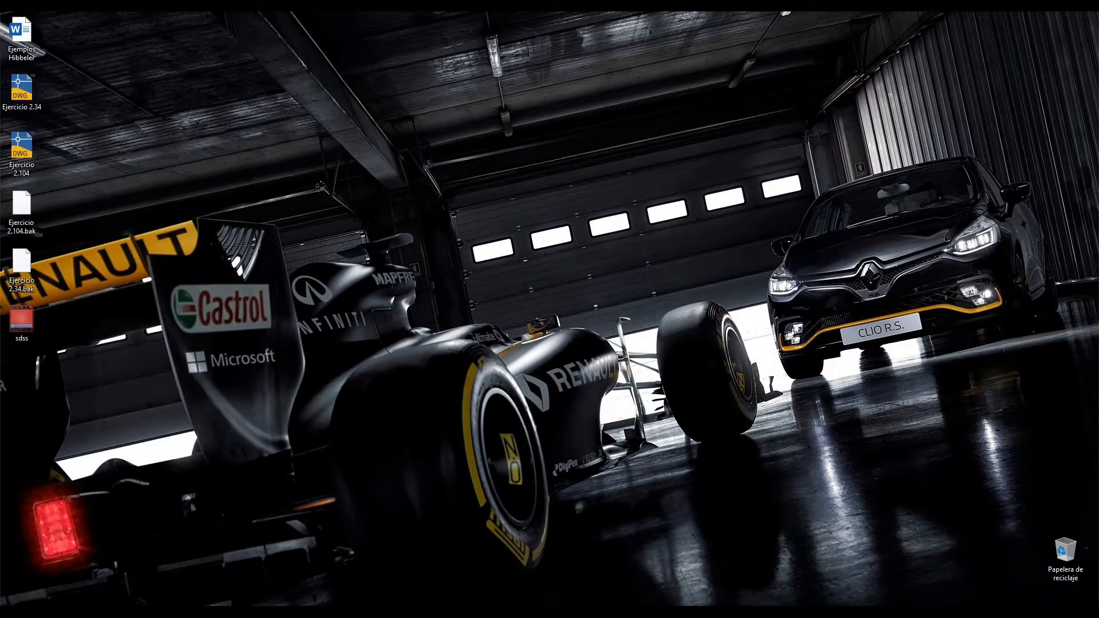
double_click(21, 35)
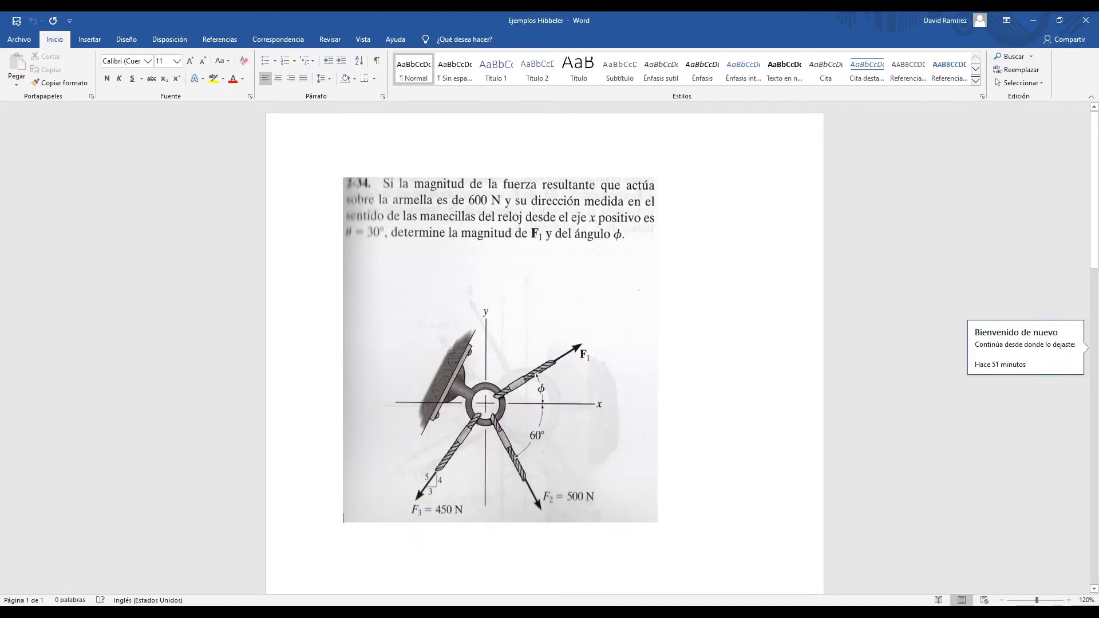
- Examine the statement and force diagram of exercise 2-34 at 140% zoom
ctrl+scroll(549, 344, up, 2)
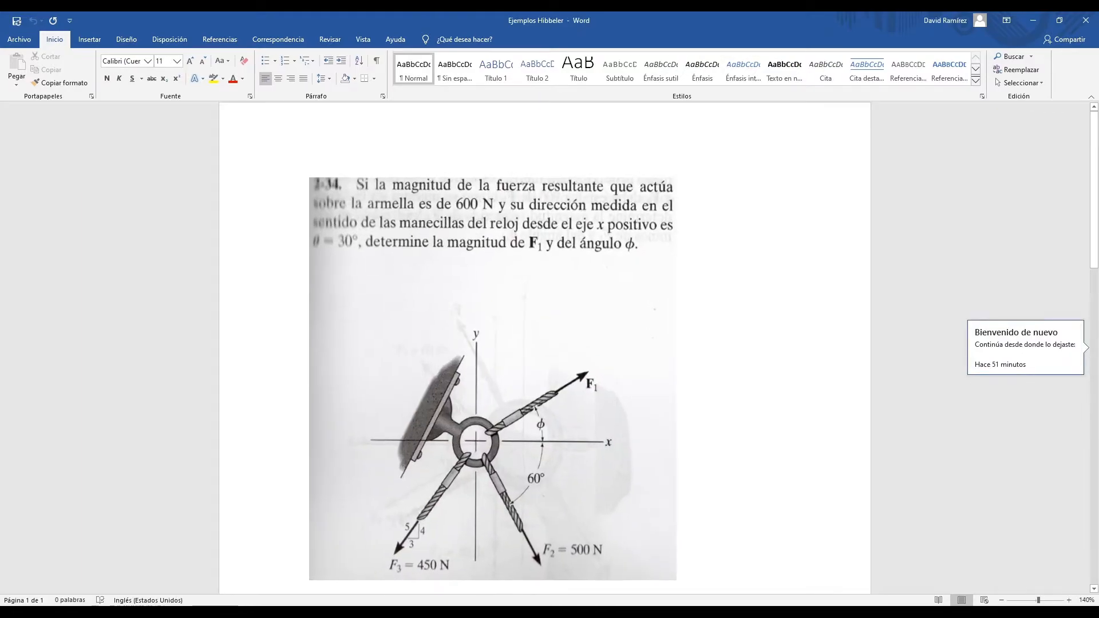
scroll(550, 343, down, 1)
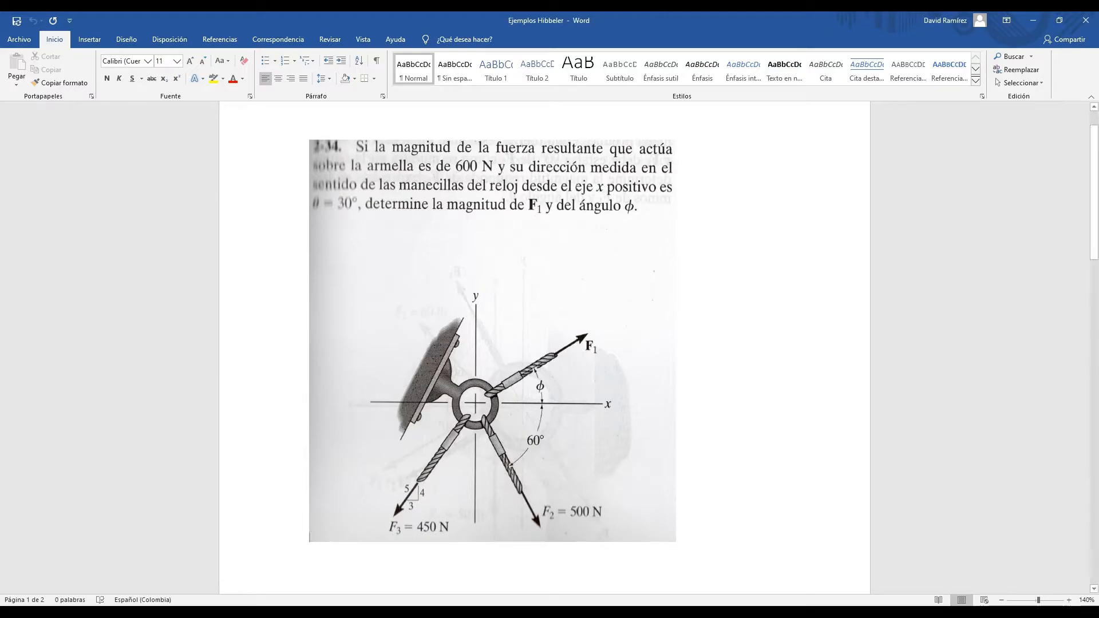
click(492, 341)
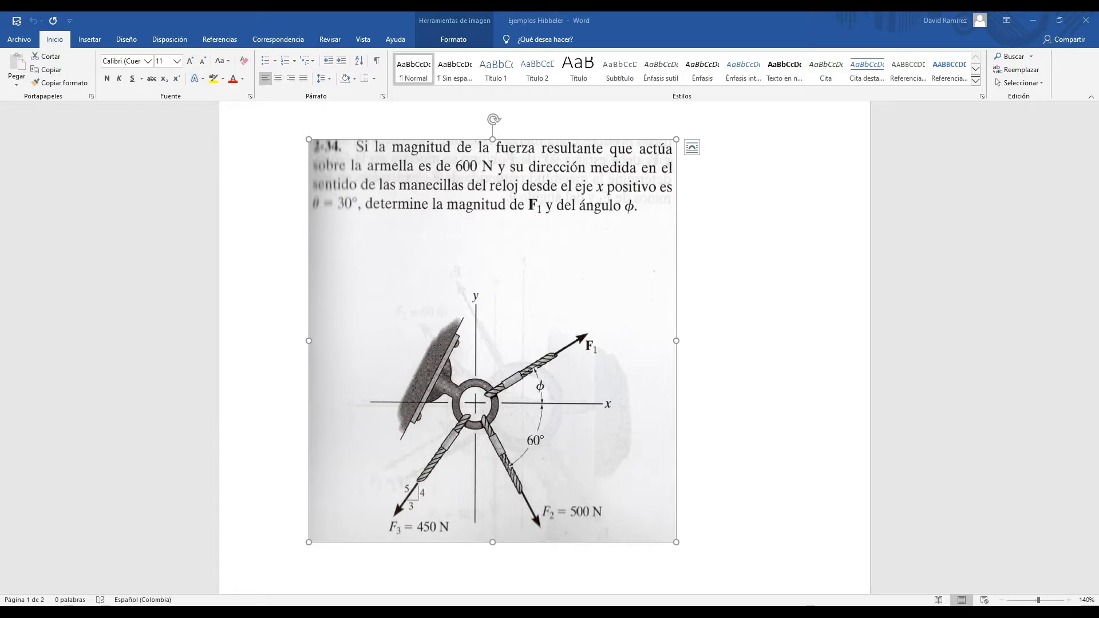
mouse_move(265, 612)
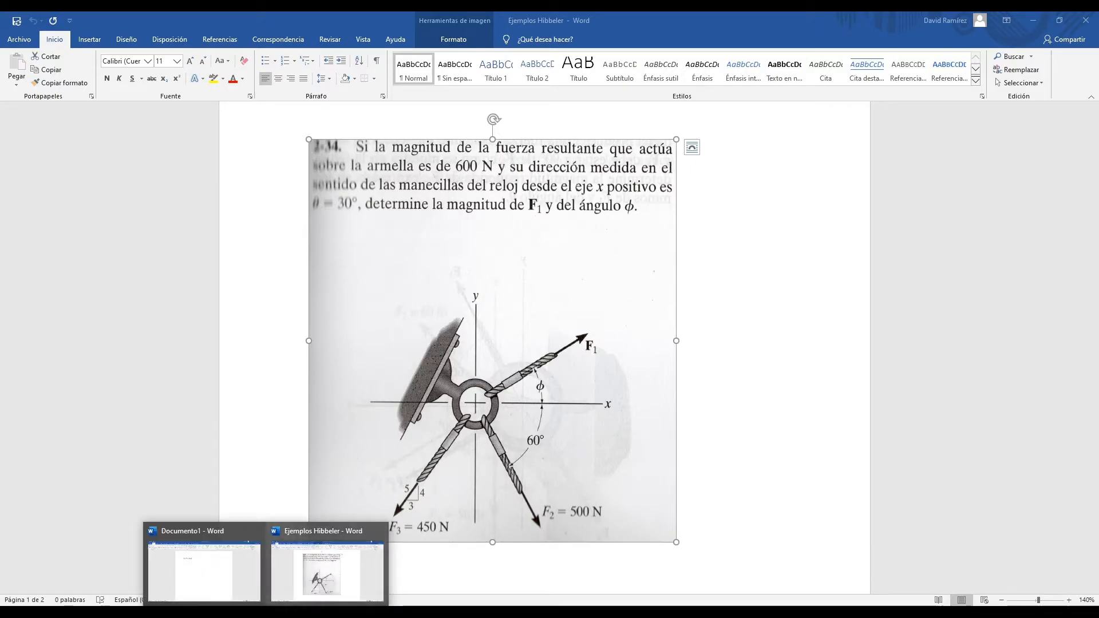
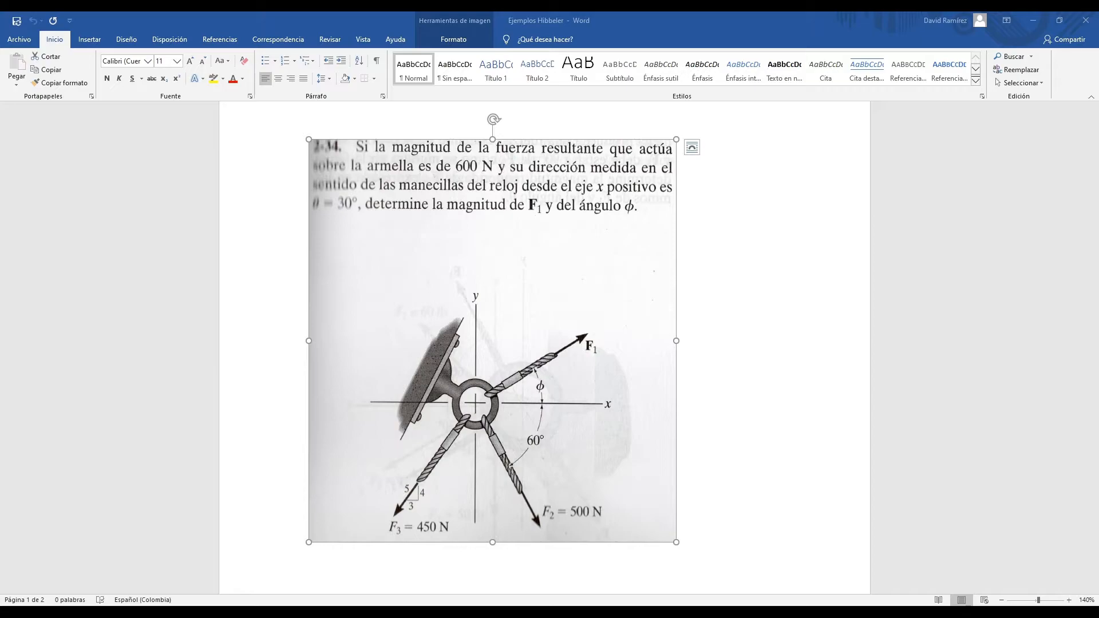
- Switch back to the Documento1 document and set the whole formula's font size to 24
click(1033, 20)
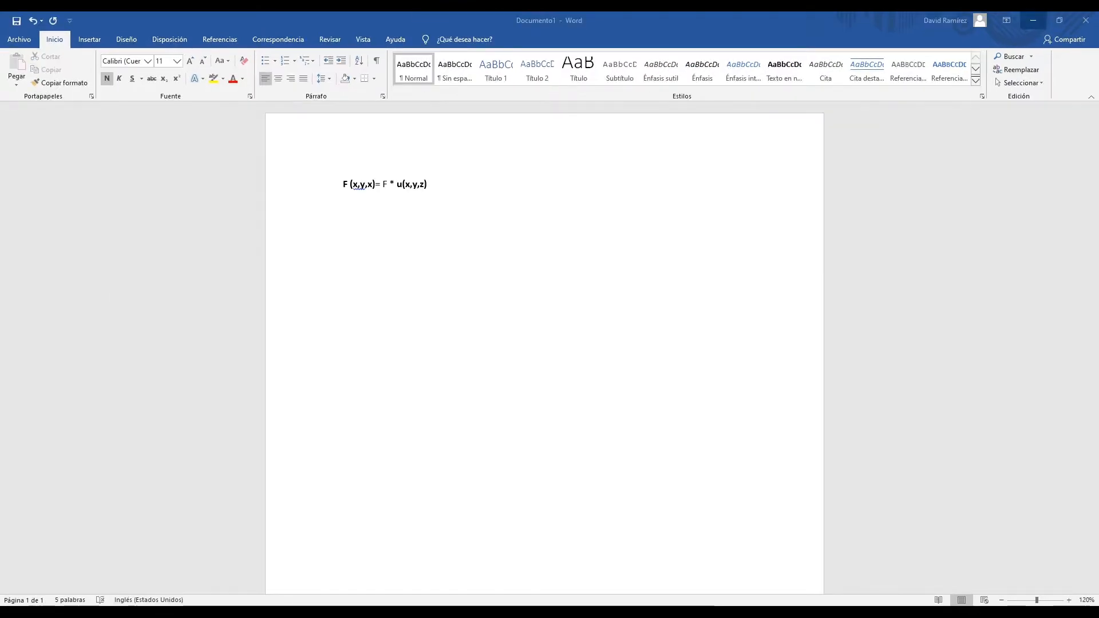
click(1033, 20)
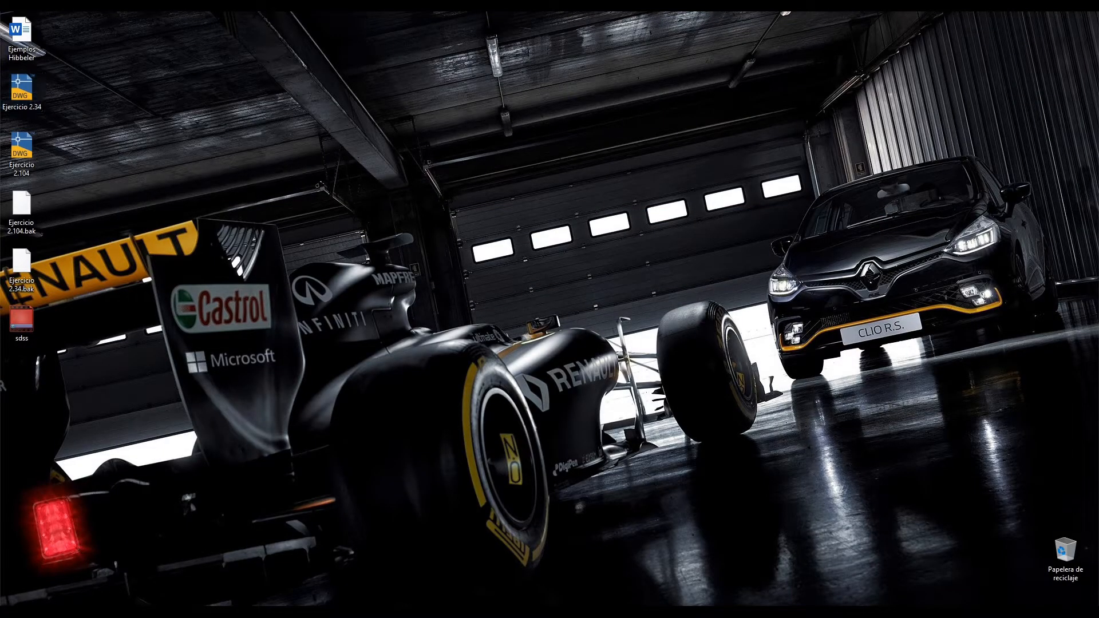
mouse_move(266, 614)
click(204, 567)
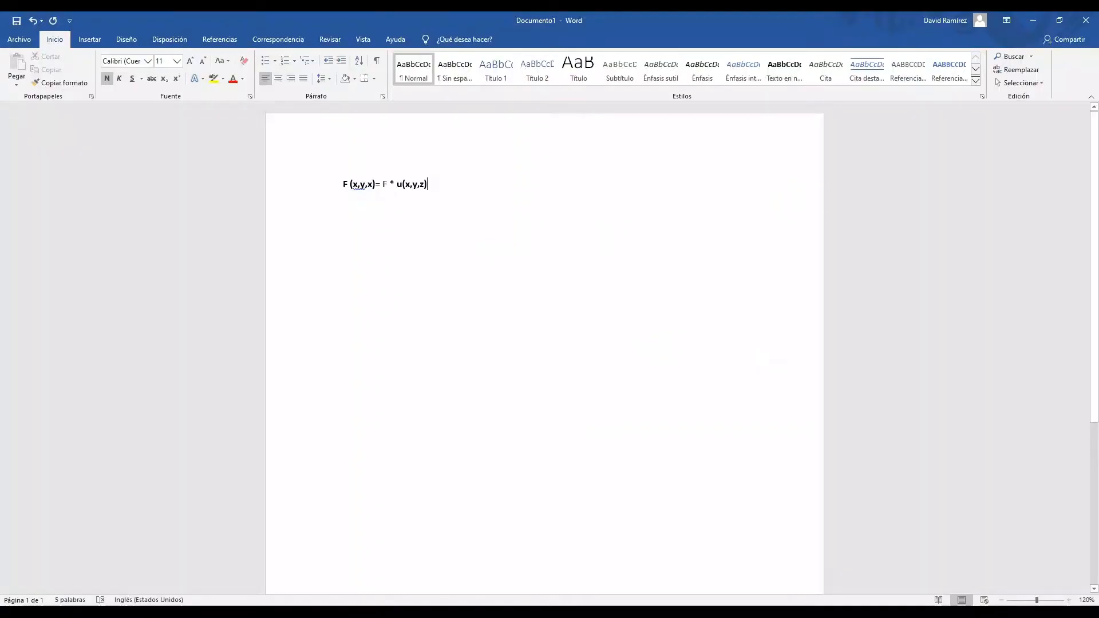
drag(434, 187, 342, 186)
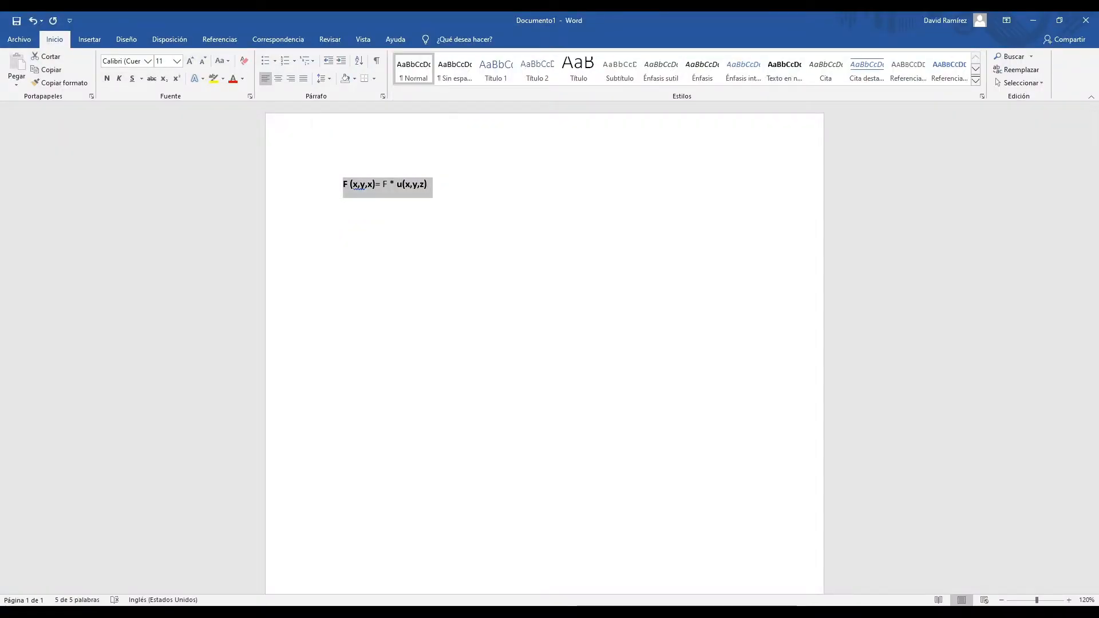
click(177, 61)
click(163, 184)
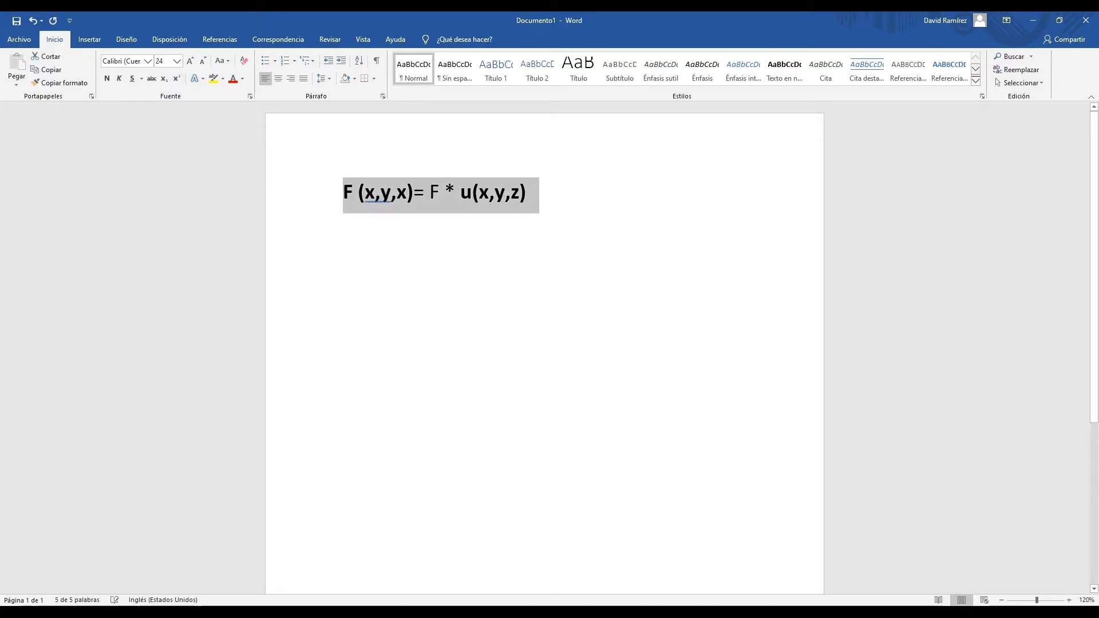
click(527, 192)
- Replace the asterisk in the force formula with the full stop symbol from Calibri's basic Latin subset
drag(455, 193, 445, 193)
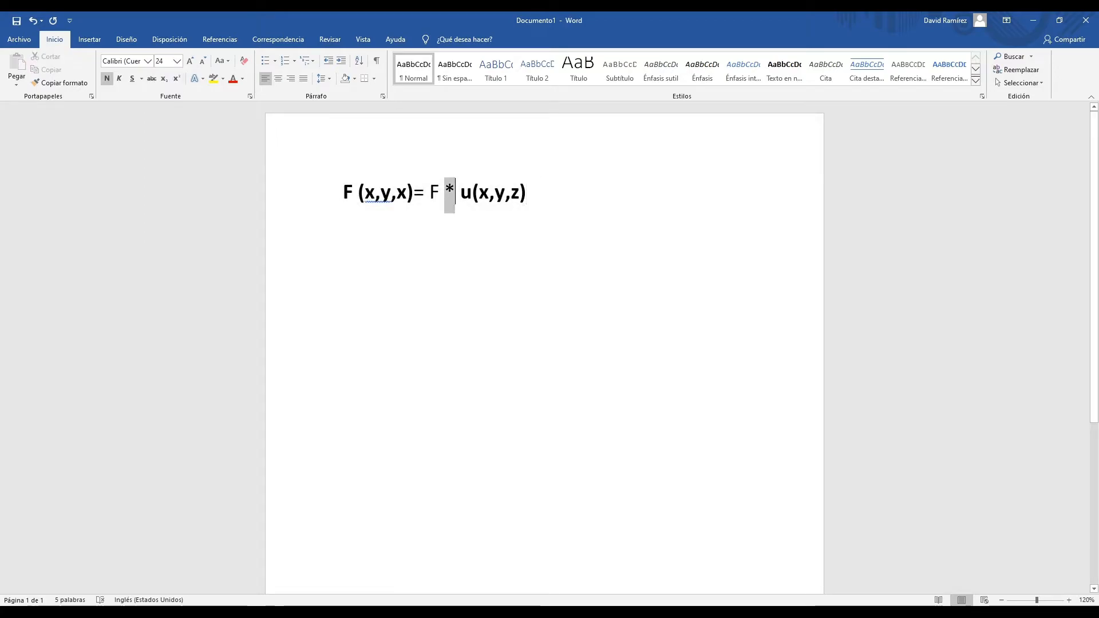
key(BackSpace)
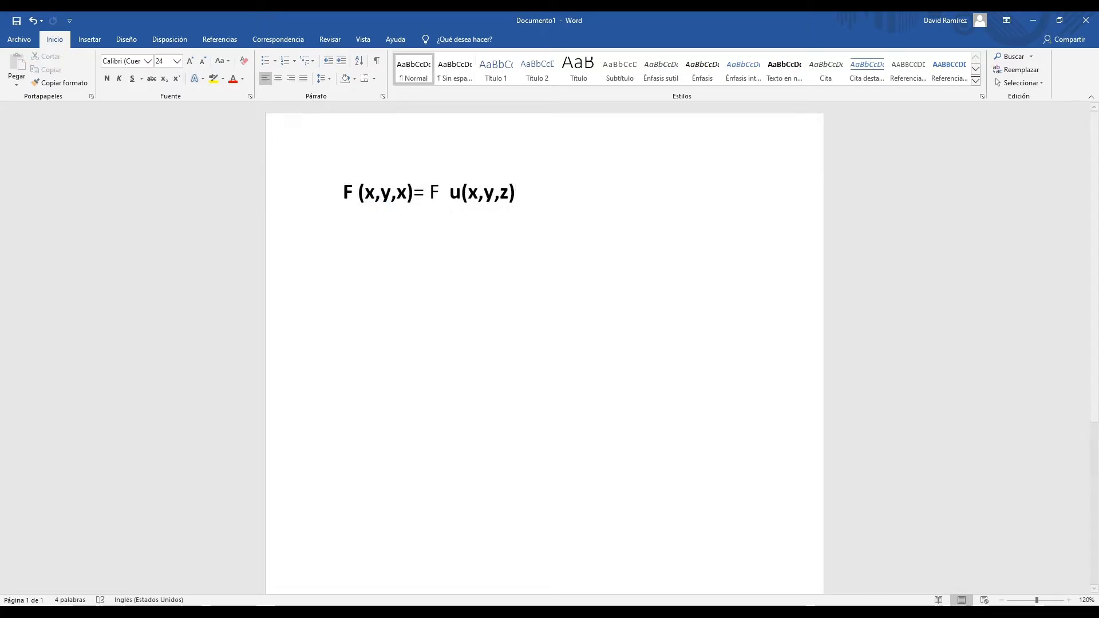
click(89, 39)
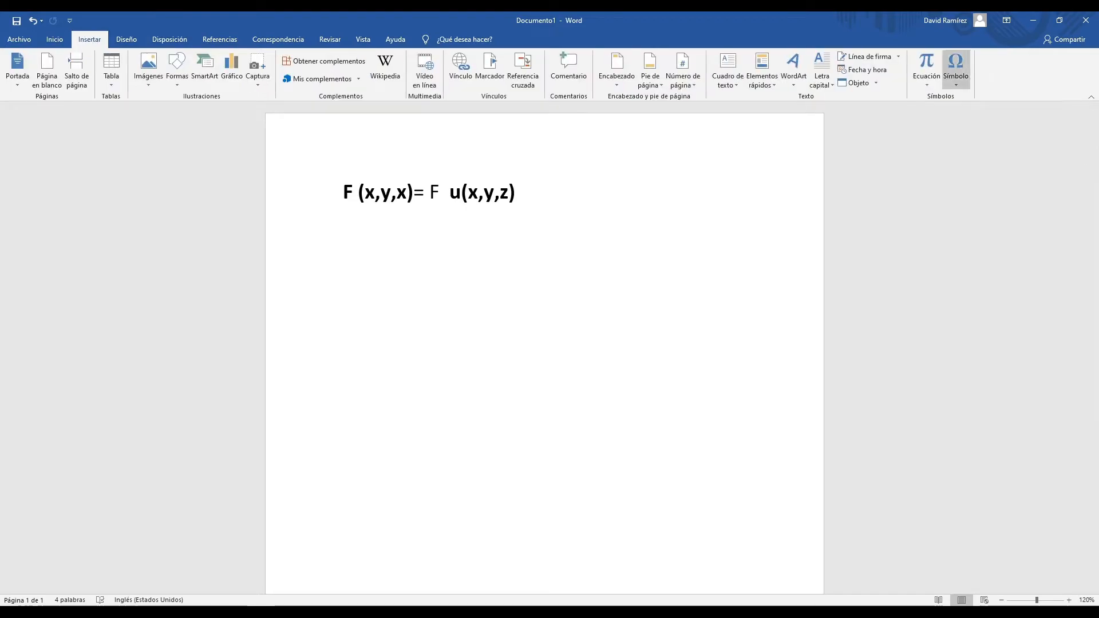
click(956, 72)
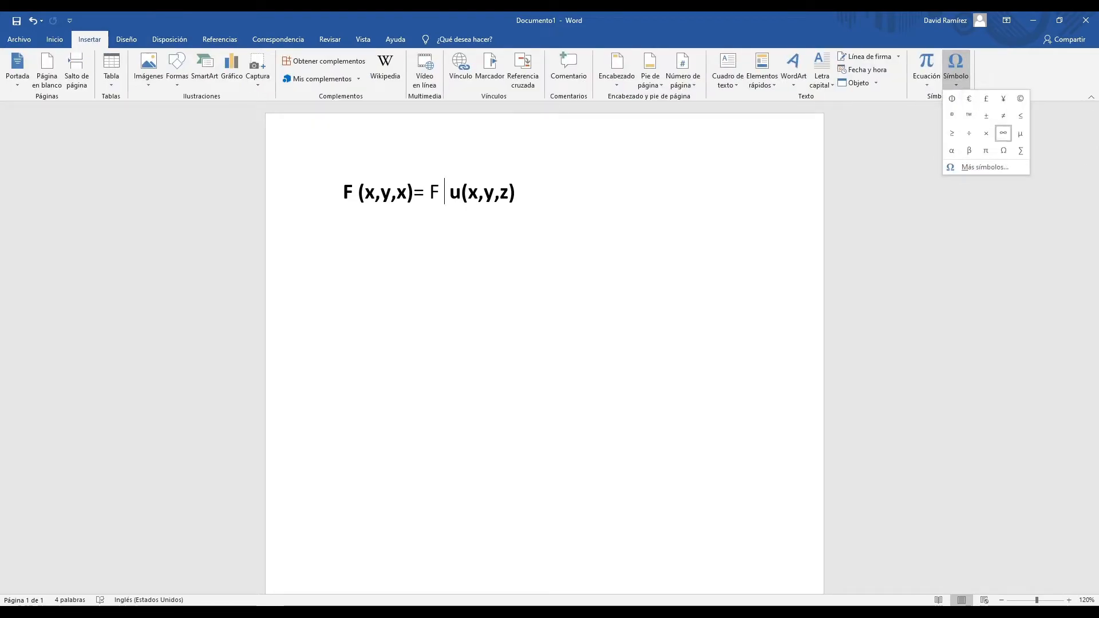
click(985, 167)
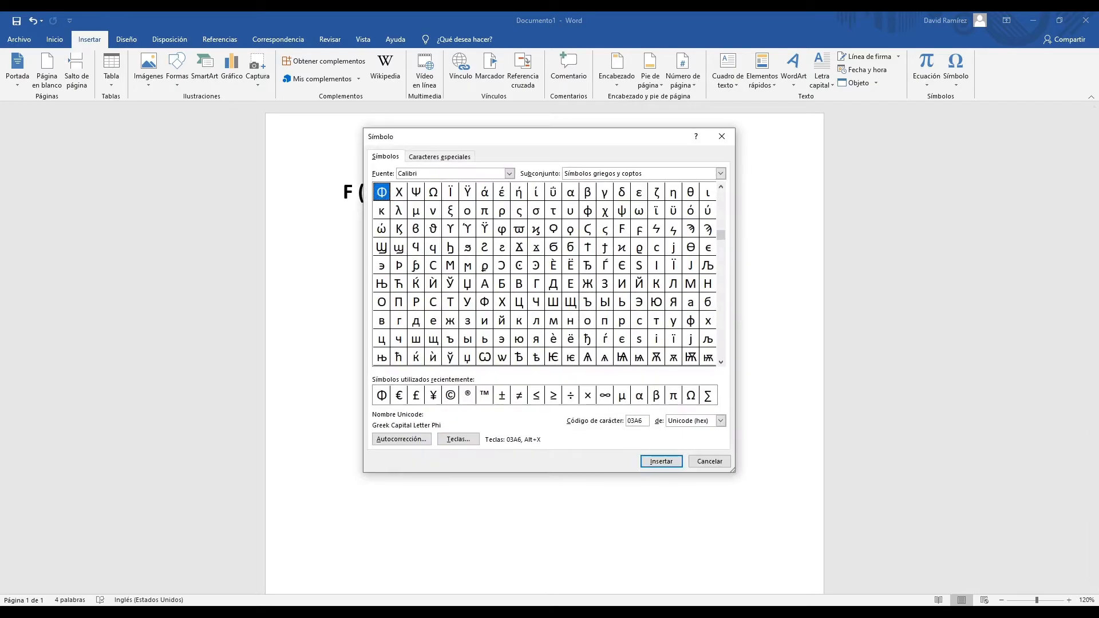
drag(721, 235, 721, 196)
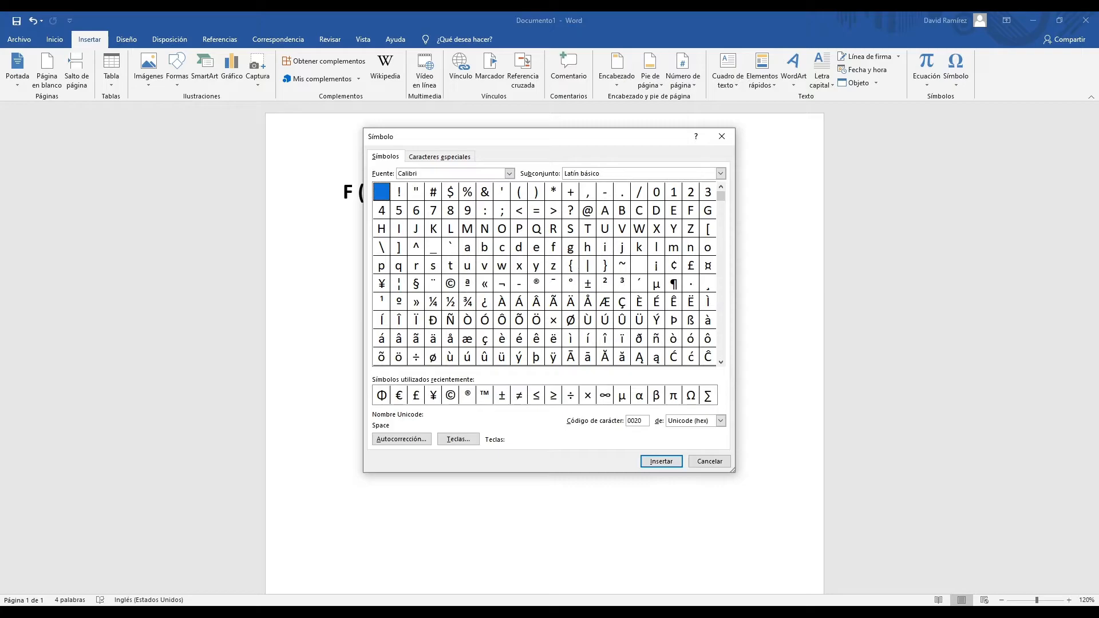
click(622, 191)
click(661, 461)
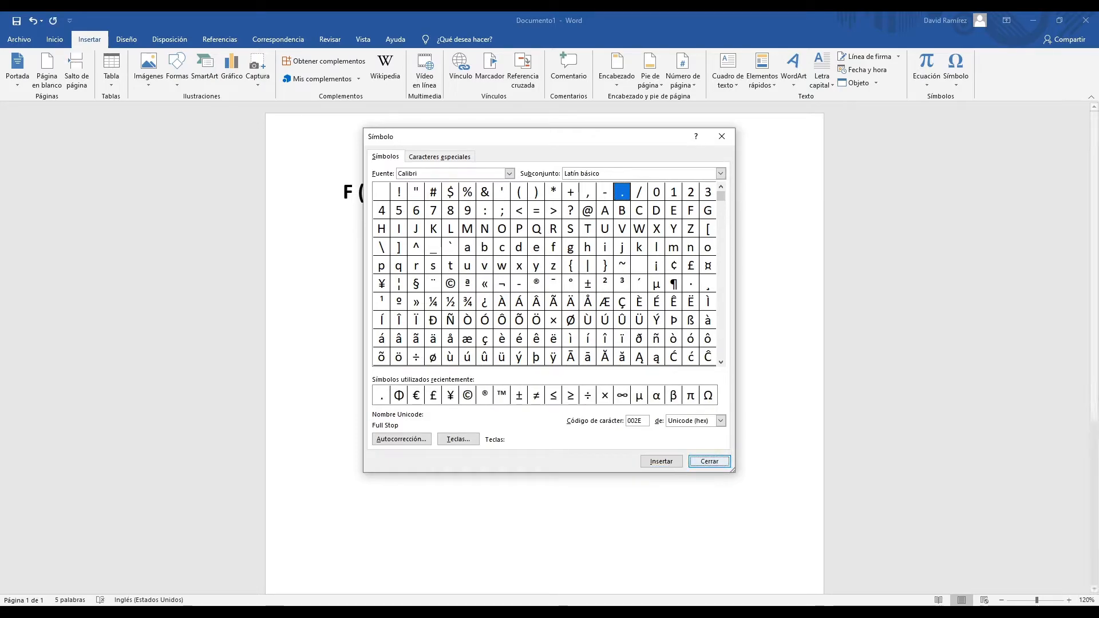
click(709, 461)
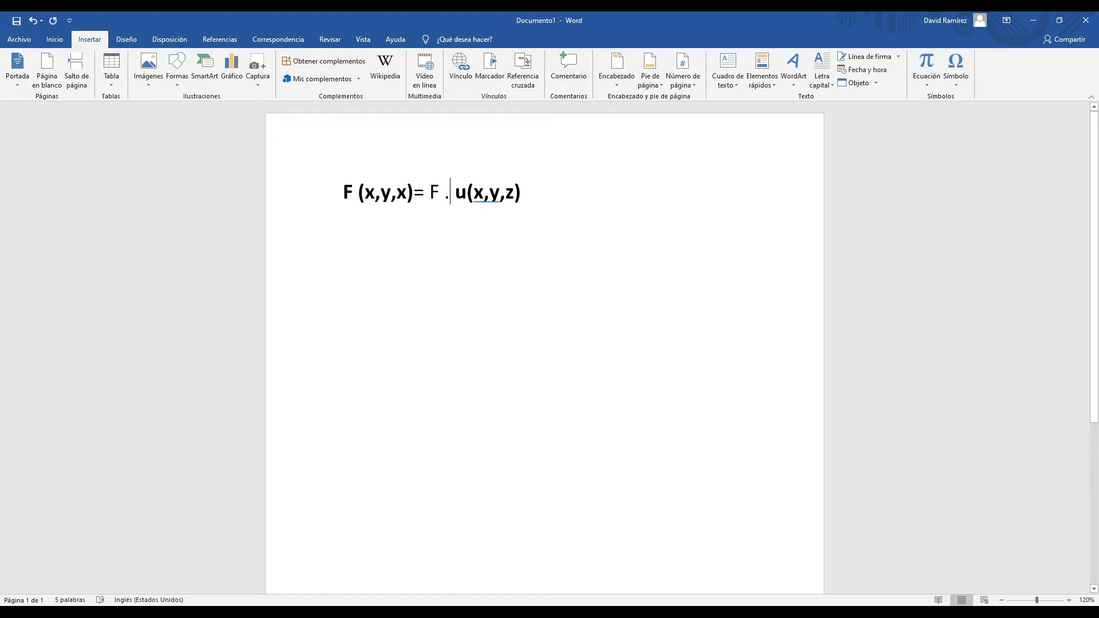
- Minimise the Word document and open the Ejercicio 2.34 drawing from the desktop in AutoCAD
click(1034, 21)
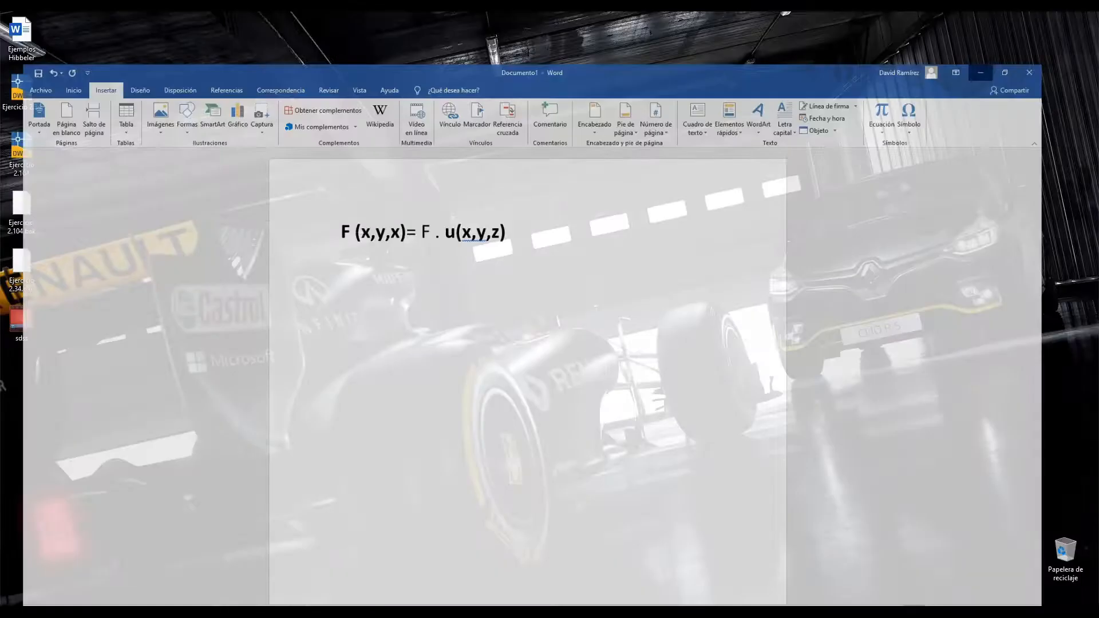
double_click(22, 91)
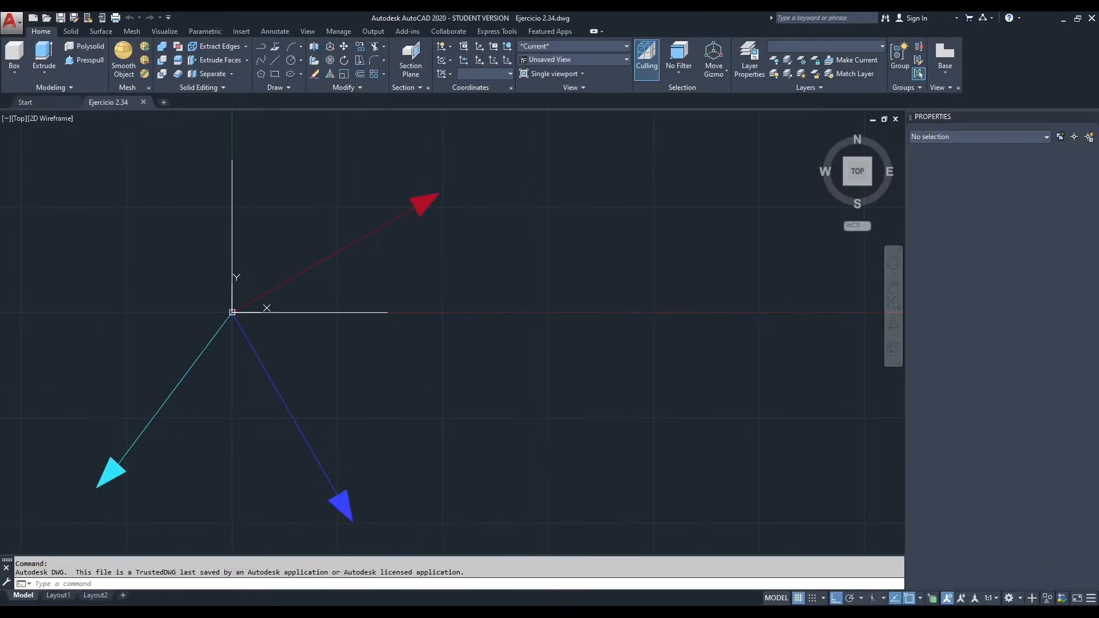
mouse_move(421, 377)
middle_down()
mouse_move(596, 364)
mouse_move(606, 352)
middle_up()
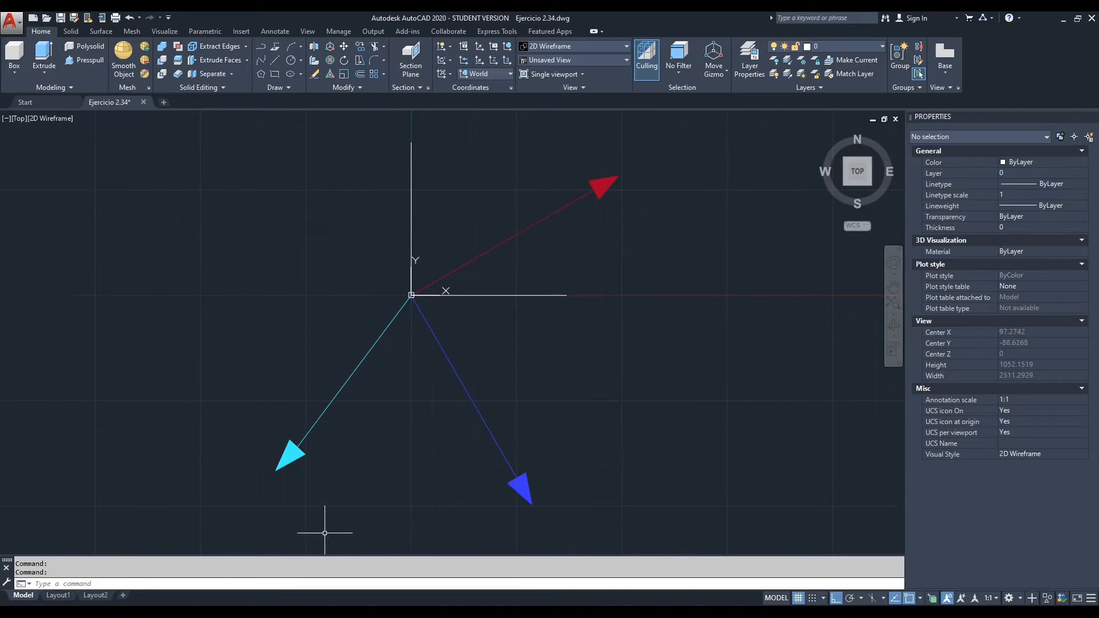
- Review the exercise 2-34 statement and force diagram in the Ejemplos Hibbeler document, and return to the AutoCAD drawing
click(322, 570)
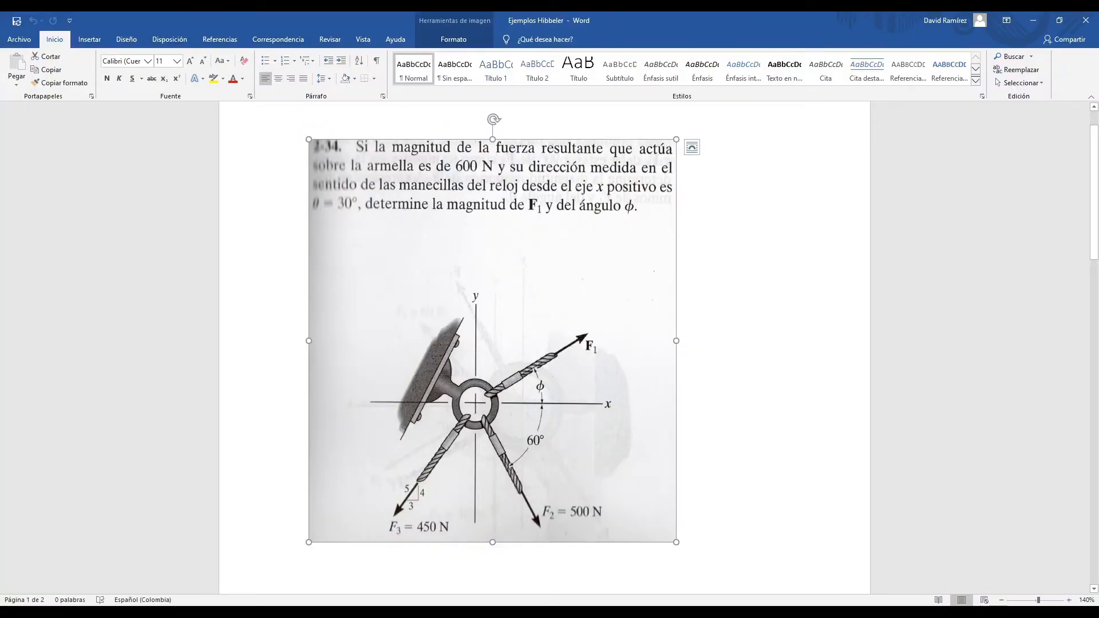
click(1033, 20)
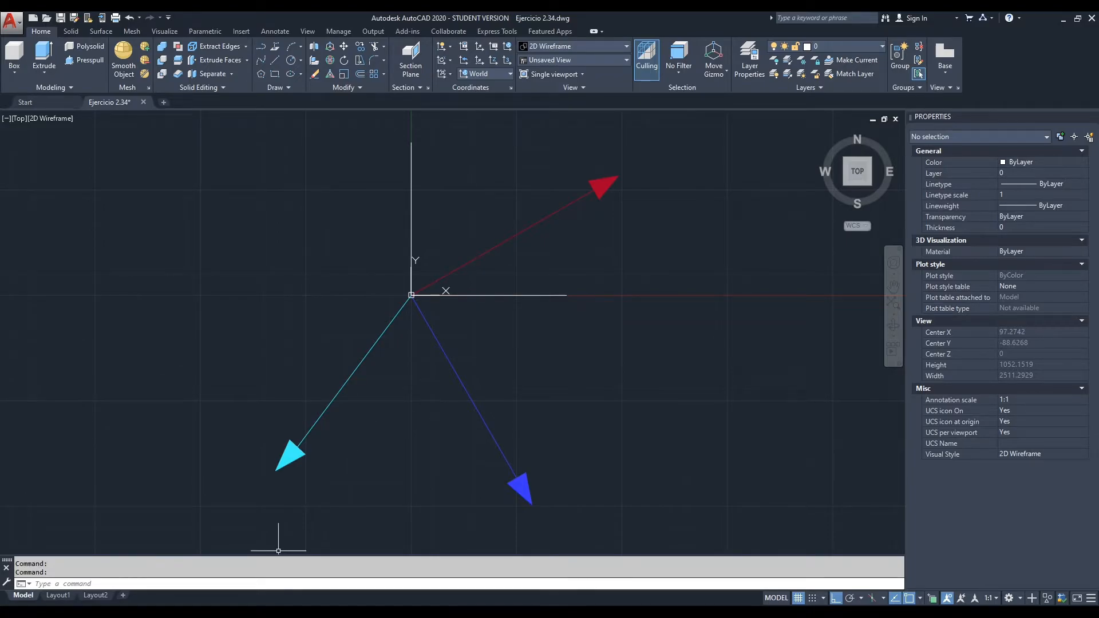
click(267, 612)
mouse_move(327, 573)
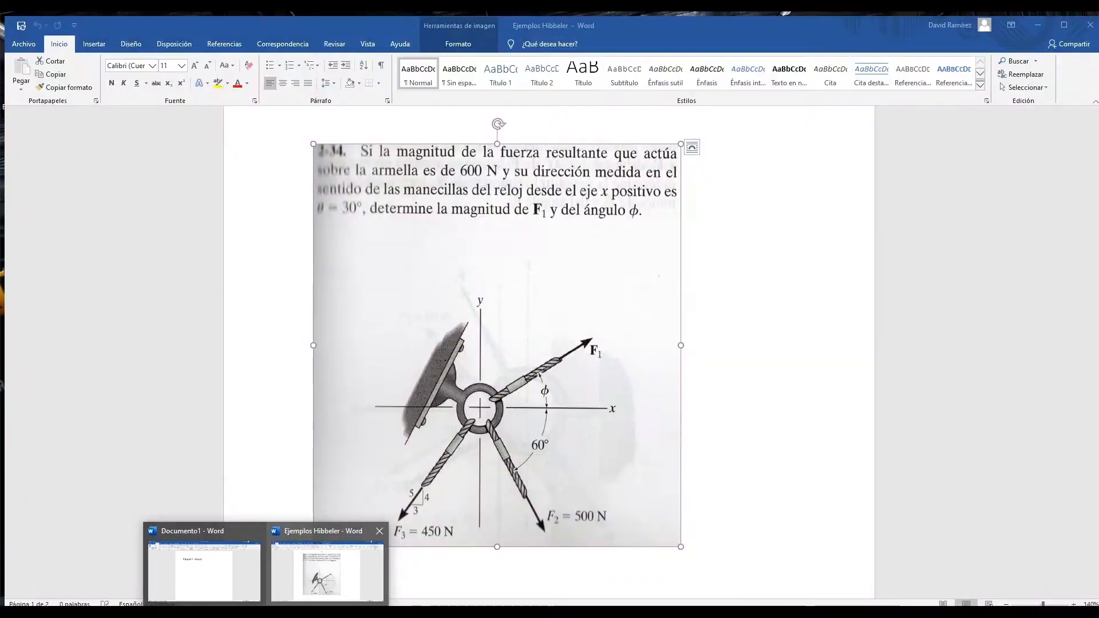
click(327, 573)
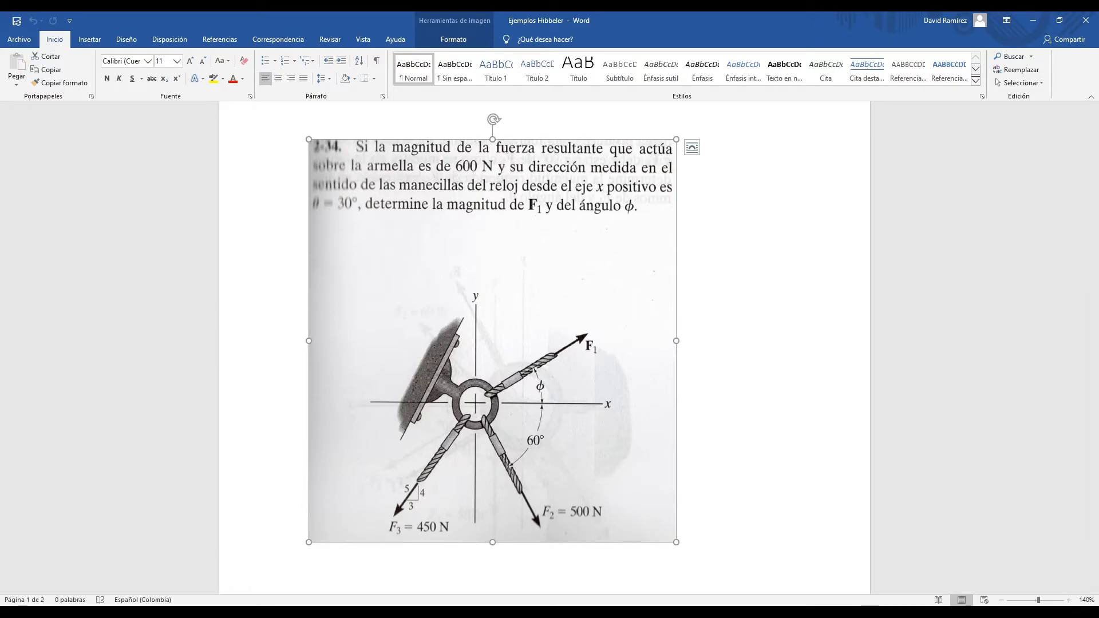
key(alt+Tab)
middle_drag(527, 298, 541, 288)
scroll(547, 282, down, 2)
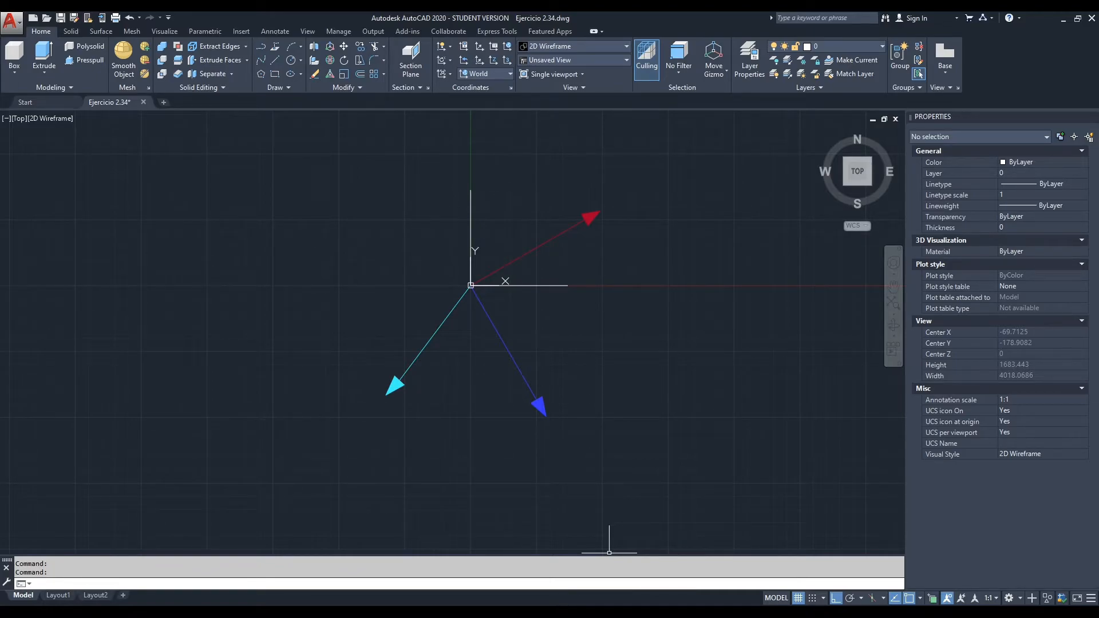
- Calculate the unit vector X=VEC1(END,END) with CAL, from the origin end to the outer end of the horizontal axis line
key(Escape)
key(Escape)
text(CAL)
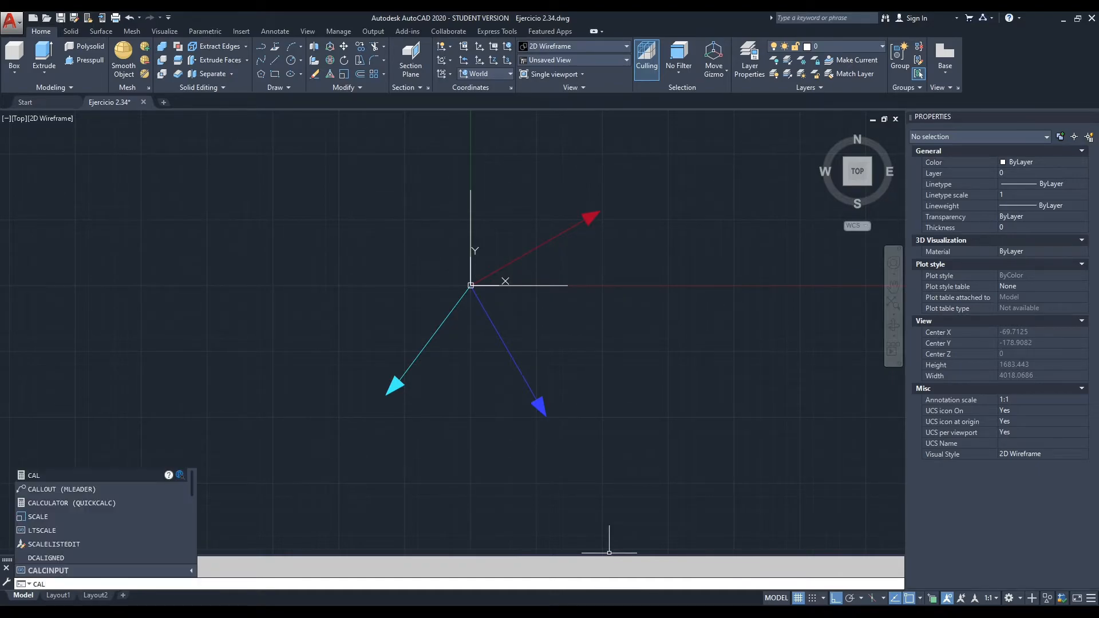
key(Return)
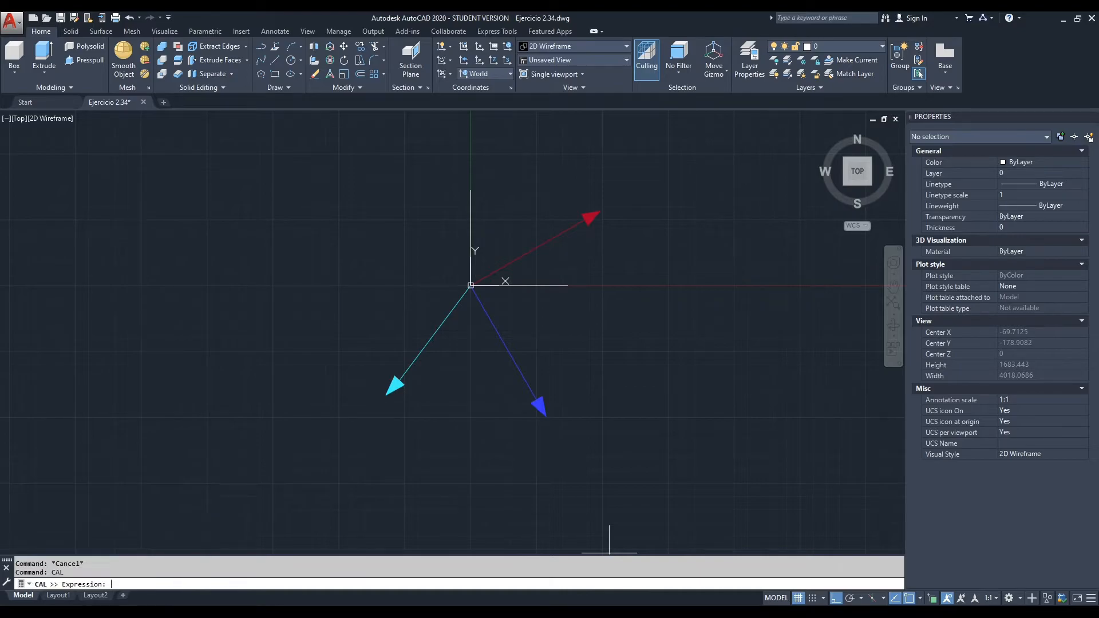
text(X)
text(=VEC)
text(1)
text(*)
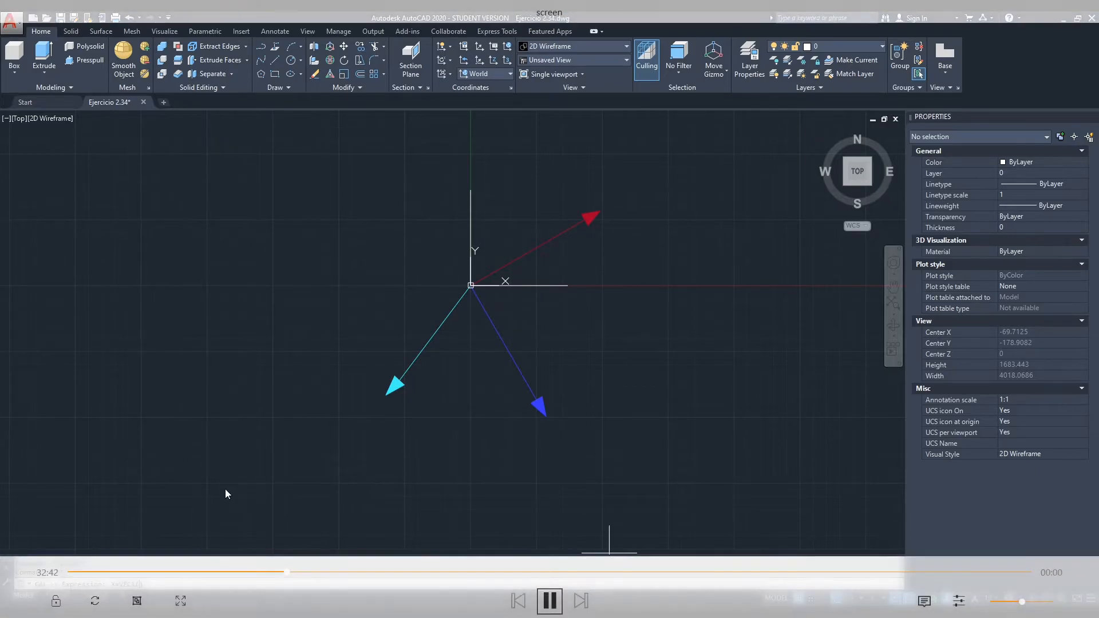
text(END,END)
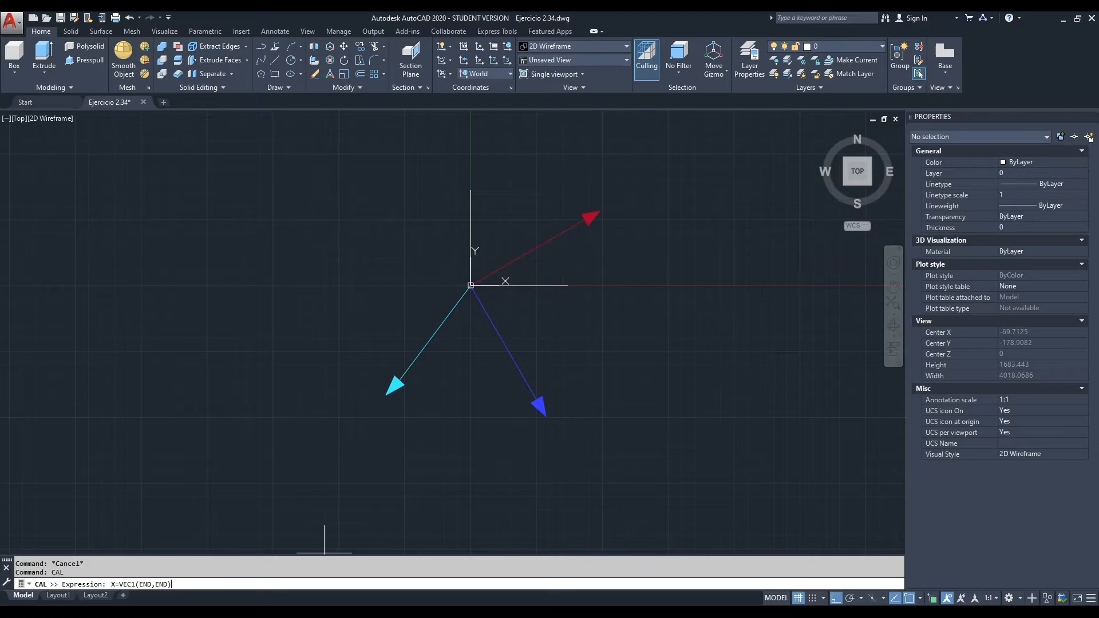
key(Return)
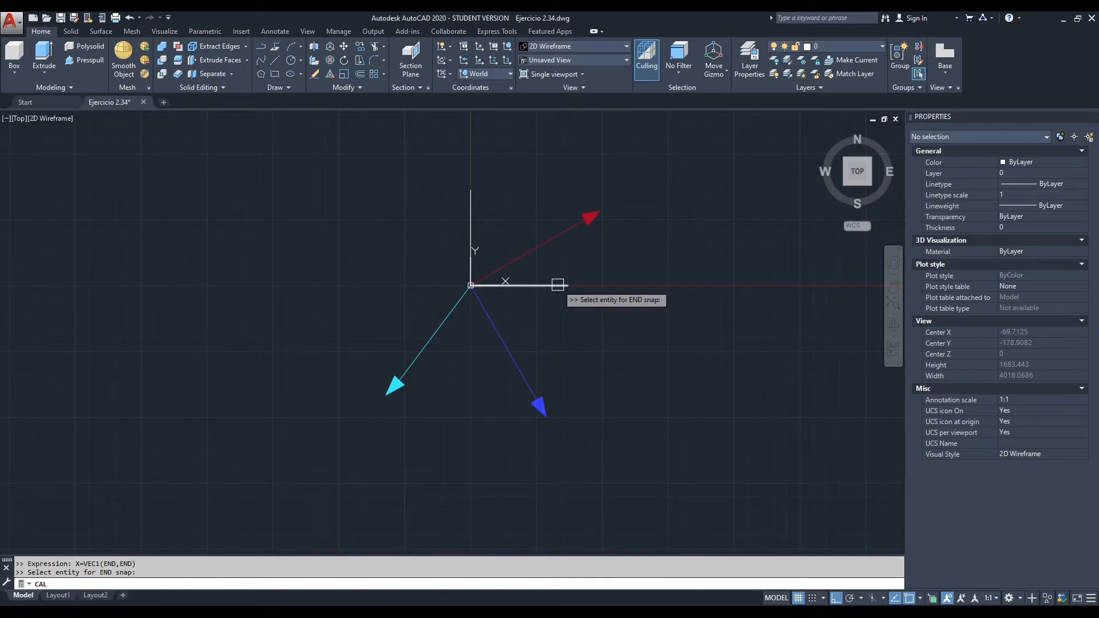
click(484, 285)
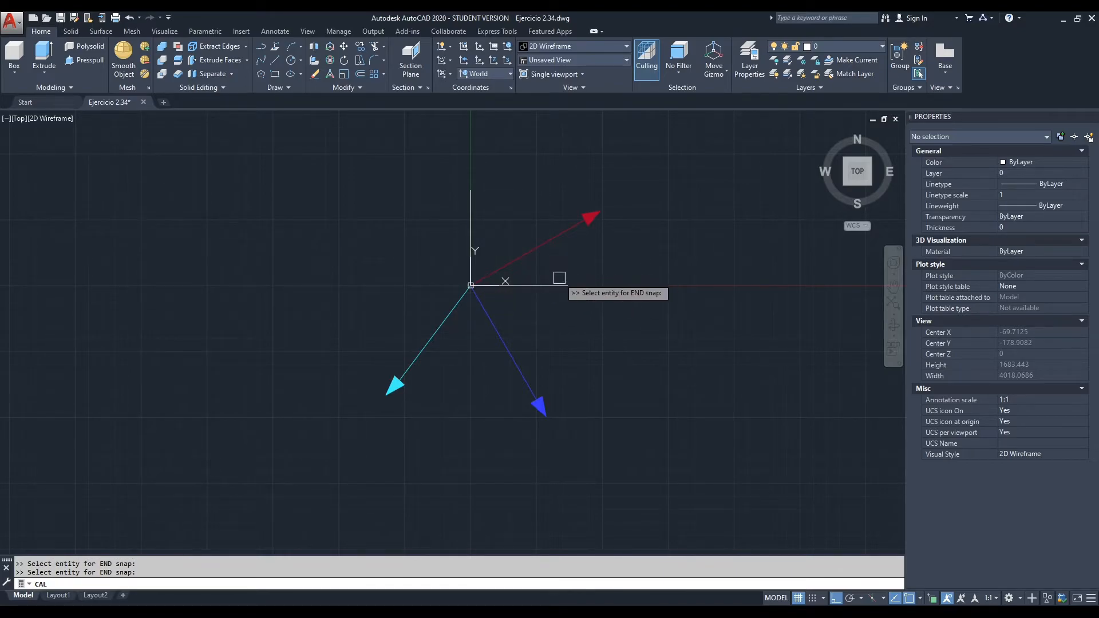
click(559, 281)
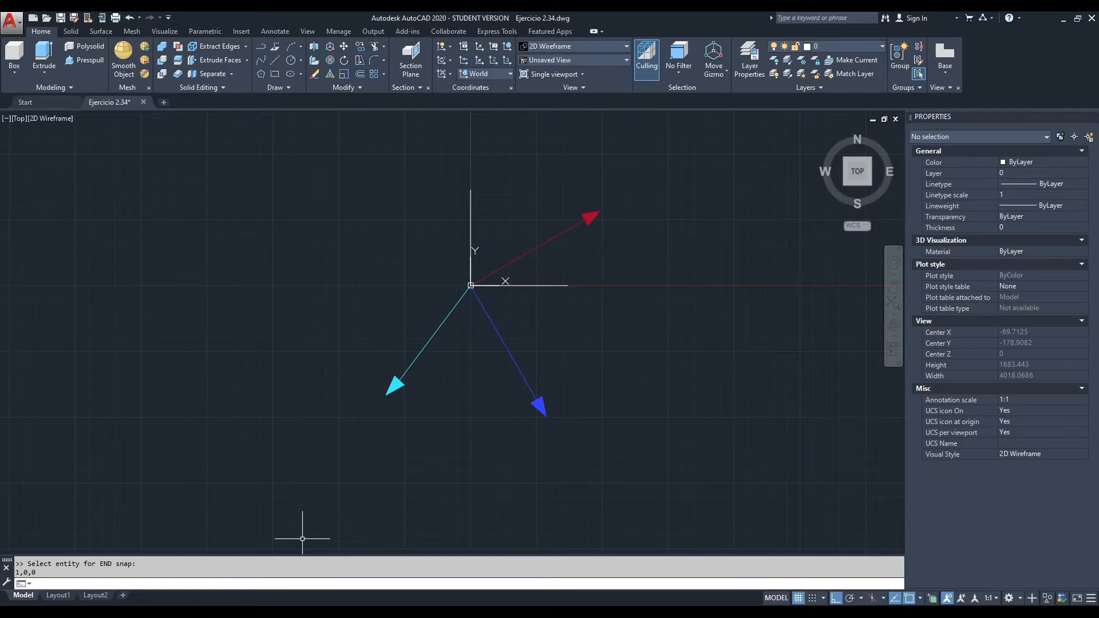
- Calculate the unit vector Y=VEC1(END,END) with CAL, from the origin end to the upper end of the vertical axis line
text(y=vec1(end,END)
key(Return)
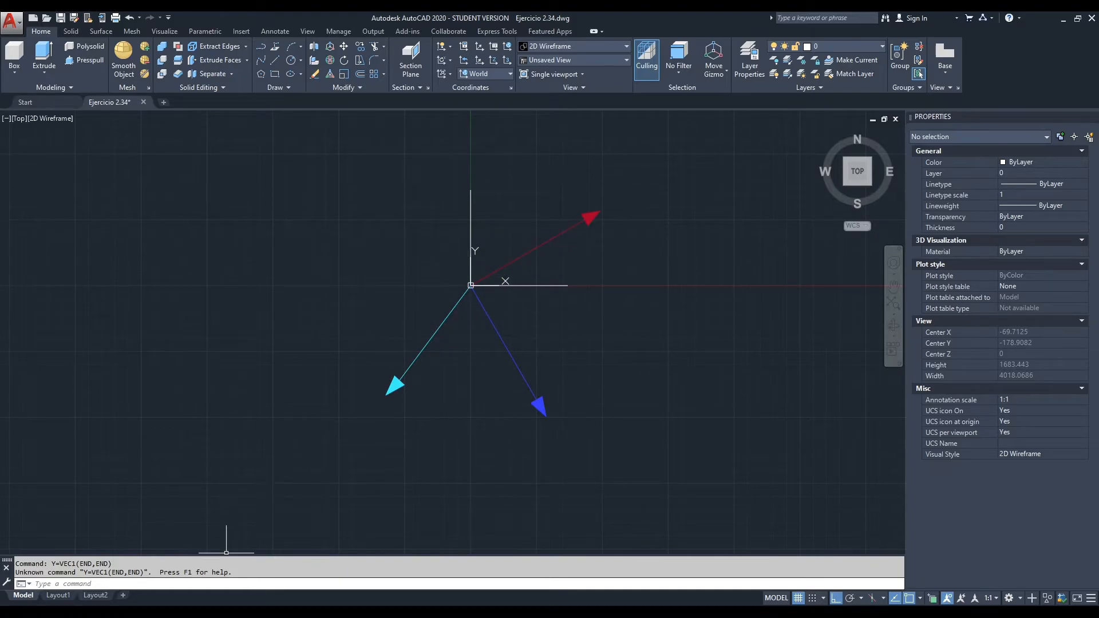
text(CAL)
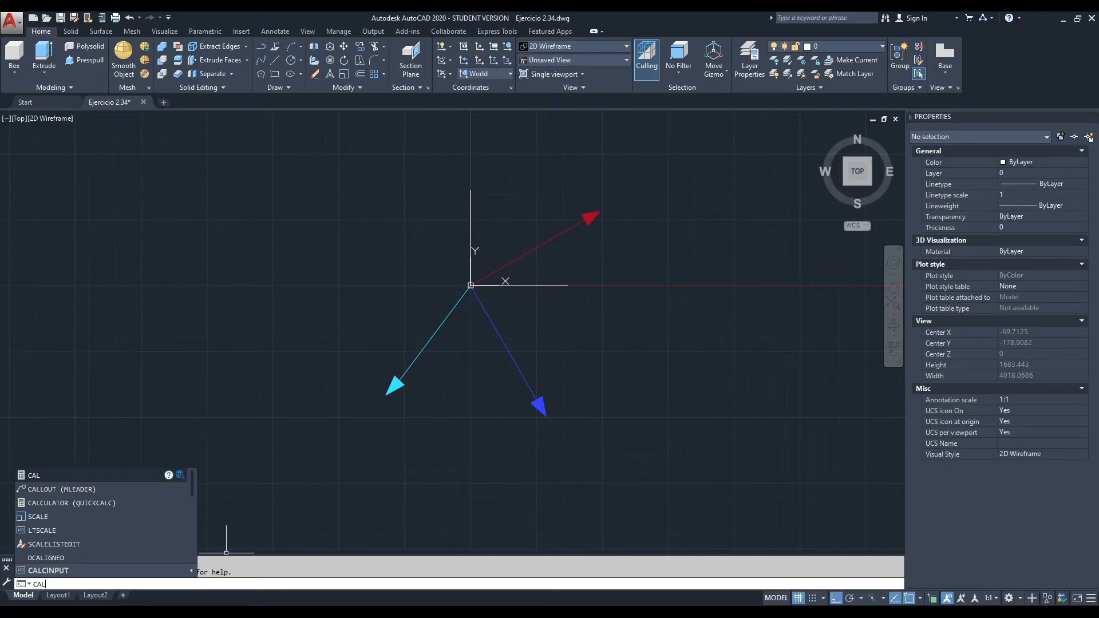
key(Return)
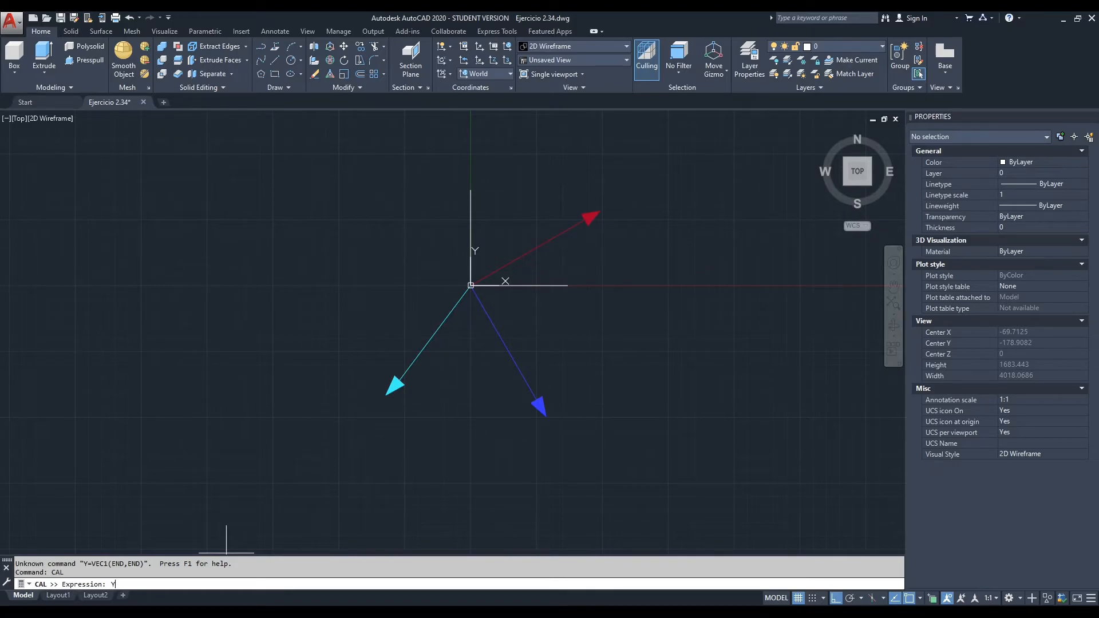
text(Y=VEC1(END,END)
text())
key(Return)
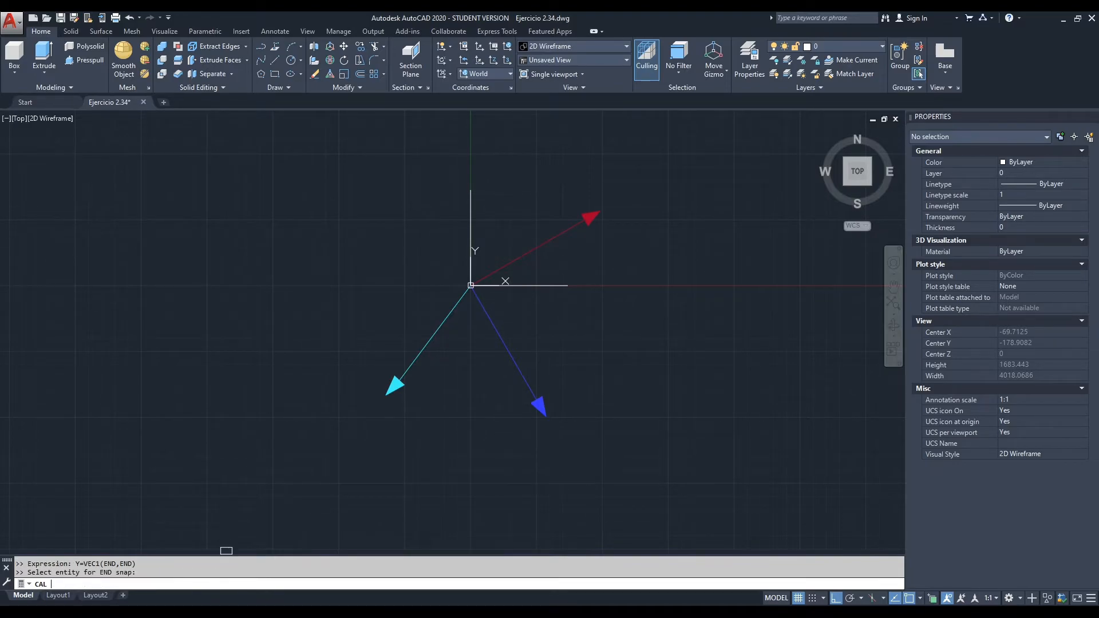
click(471, 269)
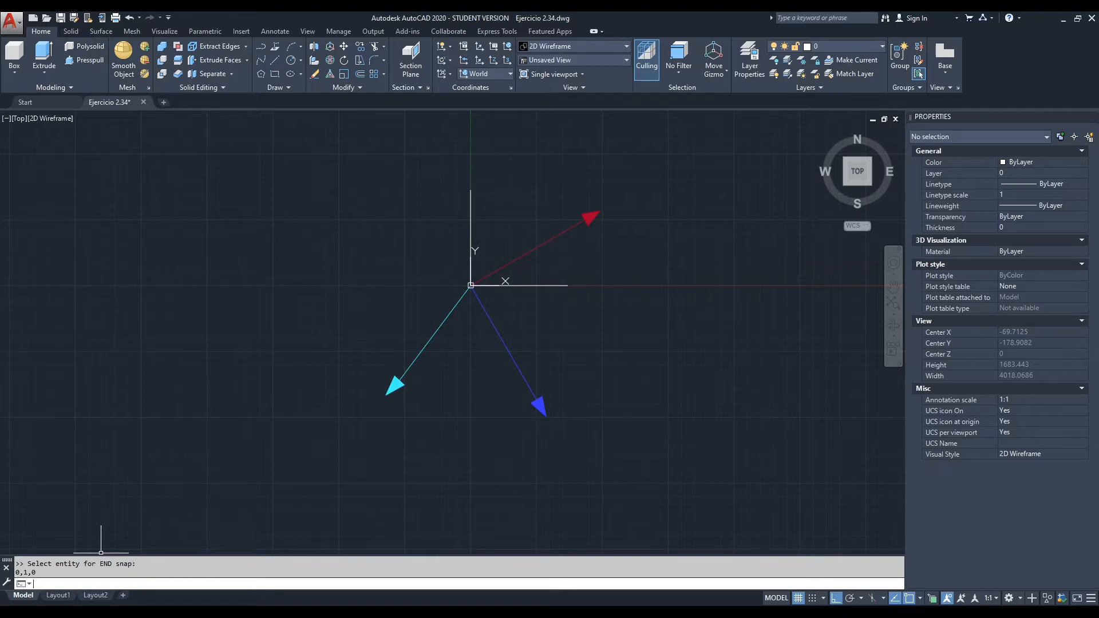
- Query the stored values of the variables X and Y with !X and !Y
text(!x)
key(Return)
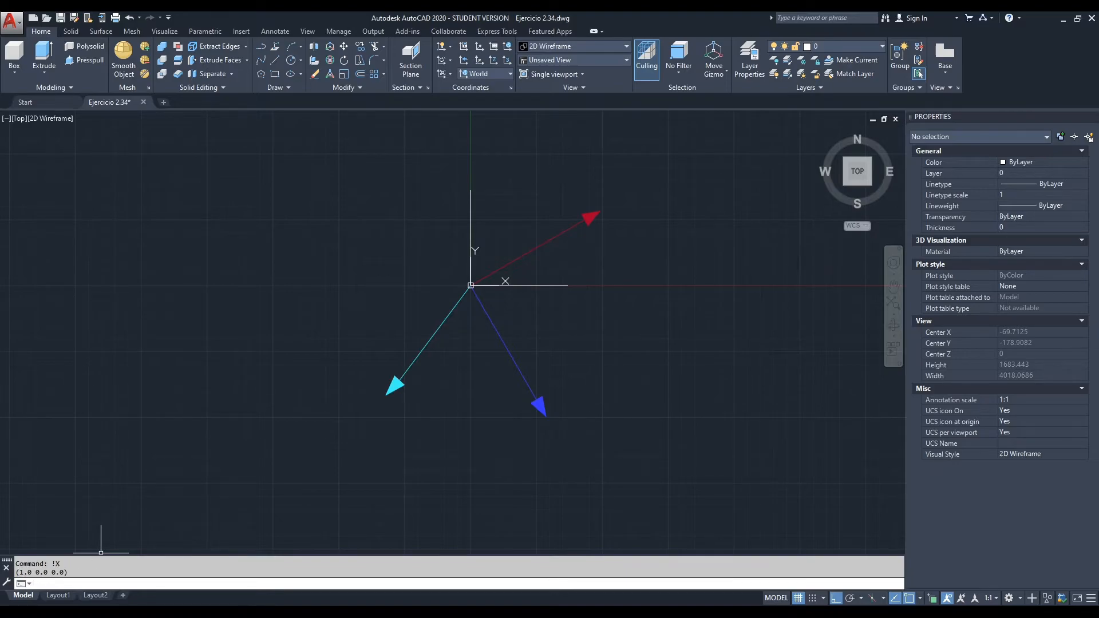
text(!Y)
key(Return)
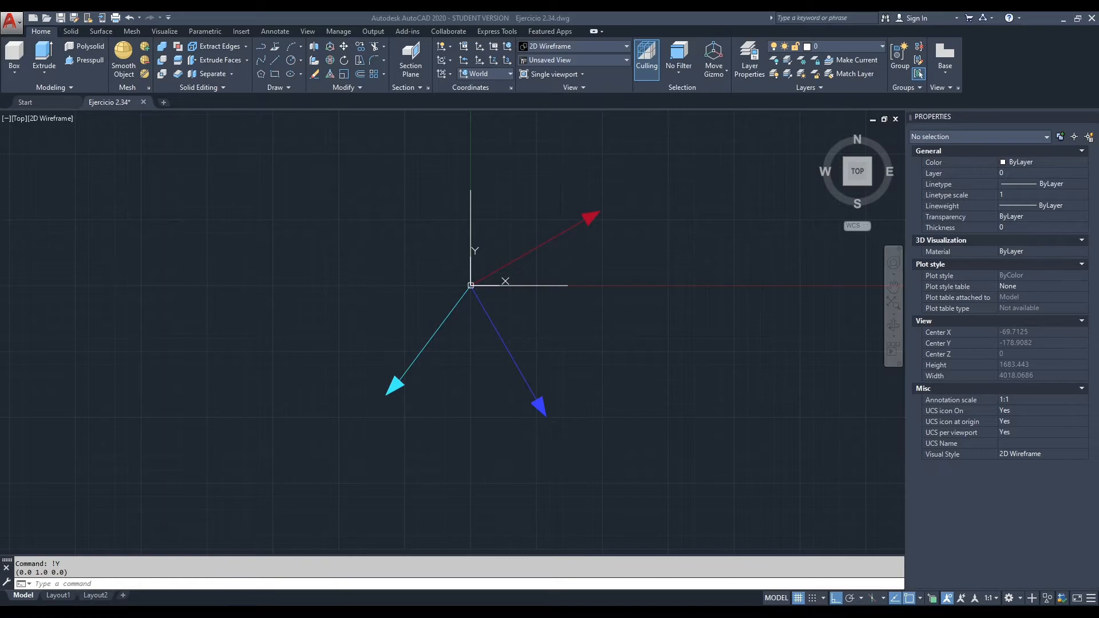
- Switch to Documento1 in Word, highlight the scalar F in the force formula, and return to the AutoCAD drawing
mouse_move(268, 612)
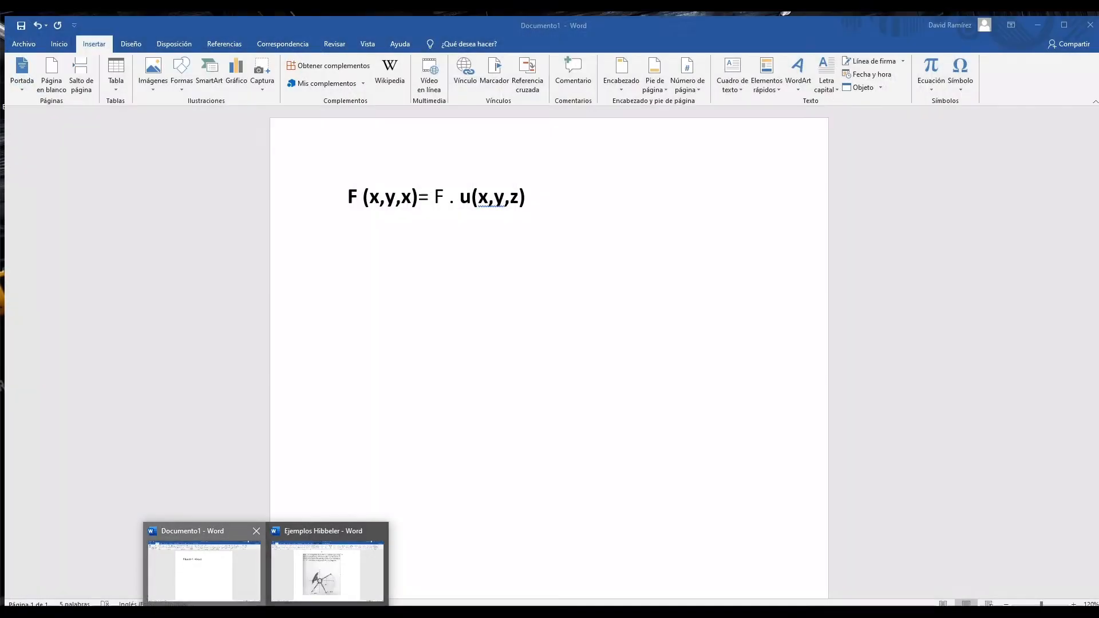
click(201, 569)
drag(521, 193, 430, 193)
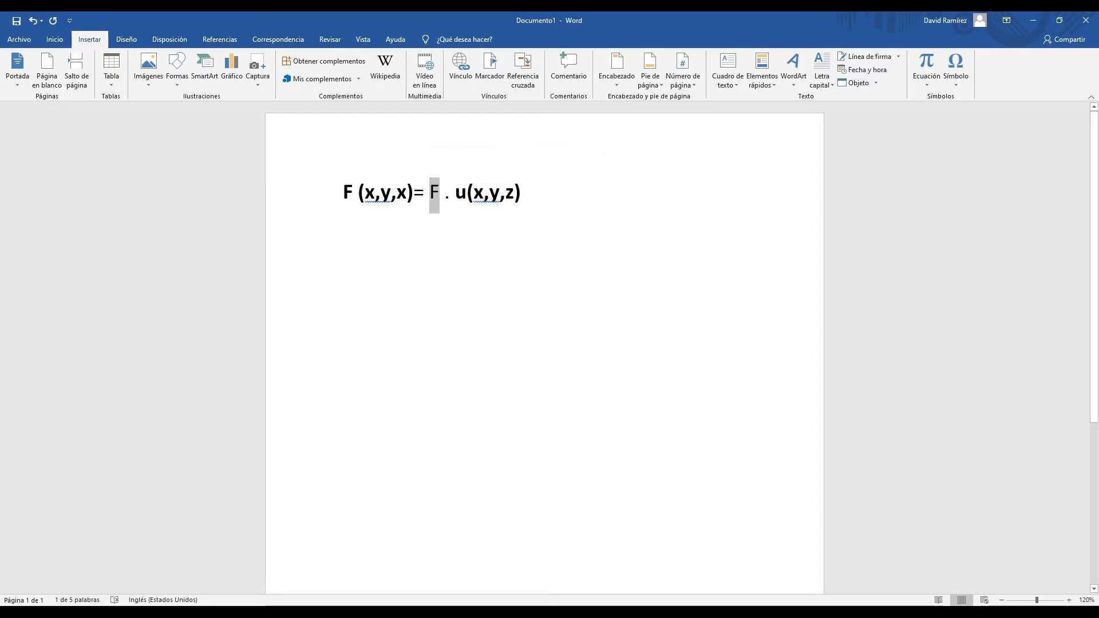
click(473, 192)
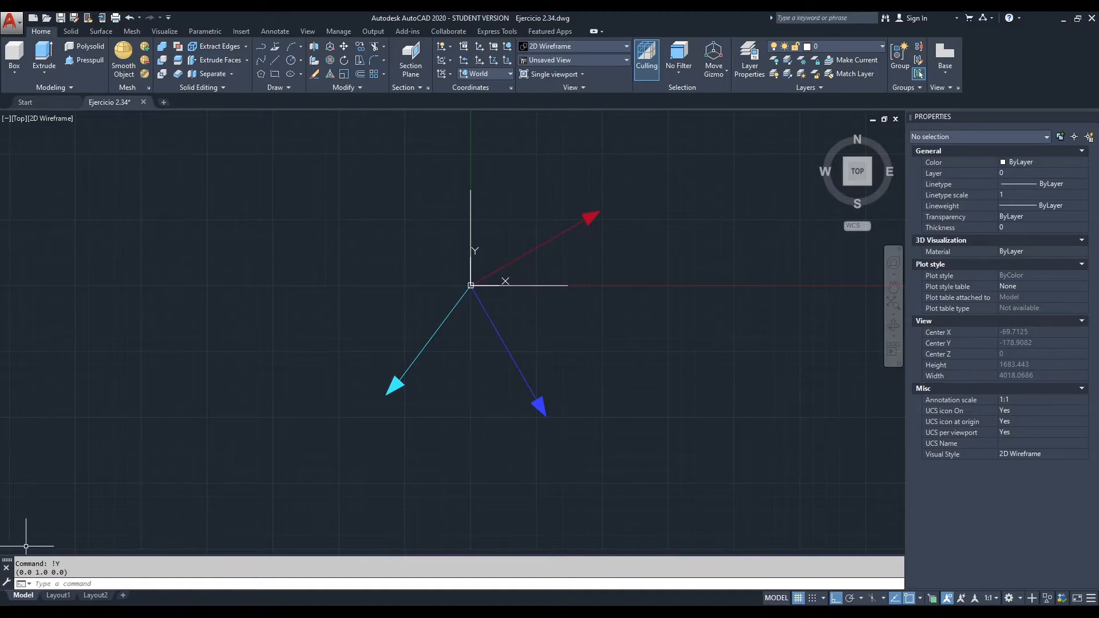
mouse_move(266, 612)
mouse_move(326, 569)
- Calculate the unit vector UF1=VEC1(END,END) with CAL, from the origin end to the arrowhead end of the red force vector
click(415, 583)
text(DF)
key(BackSpace)
key(BackSpace)
text(CAL)
key(Return)
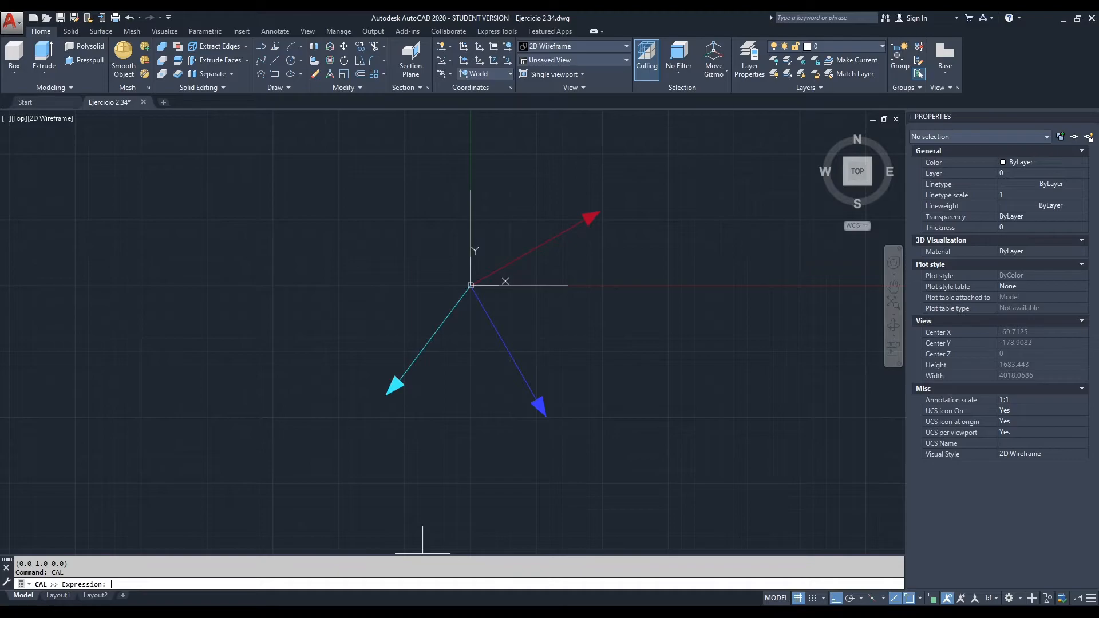
text(D)
key(BackSpace)
key(BackSpace)
key(BackSpace)
text(U)
text(F1)
text(0)
text(=)
text(VEC1)
text((END,END)
text())
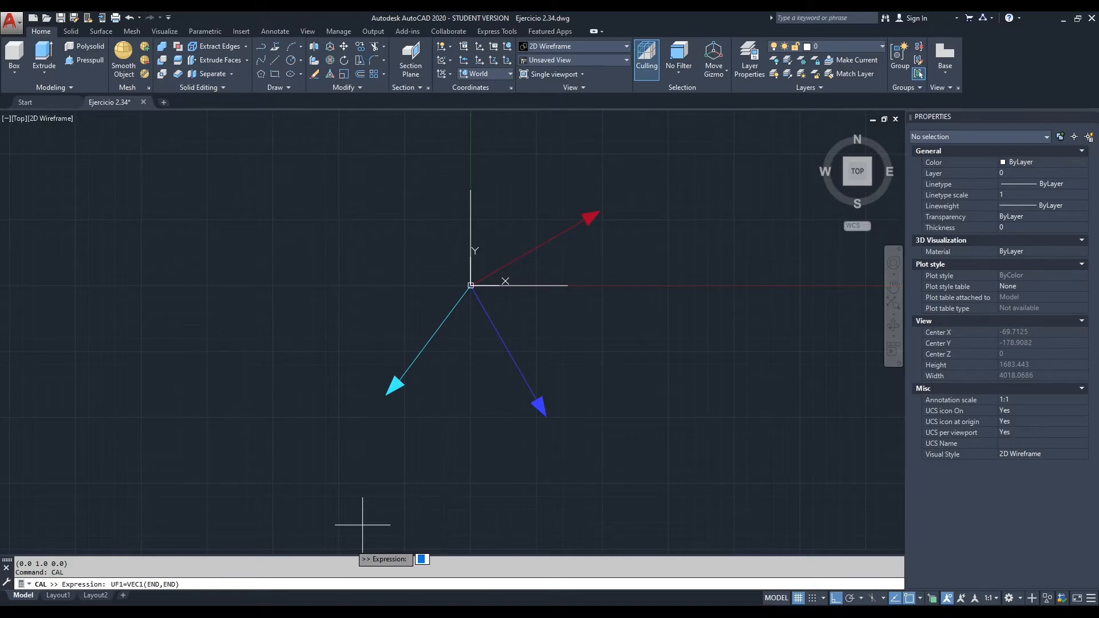
key(Return)
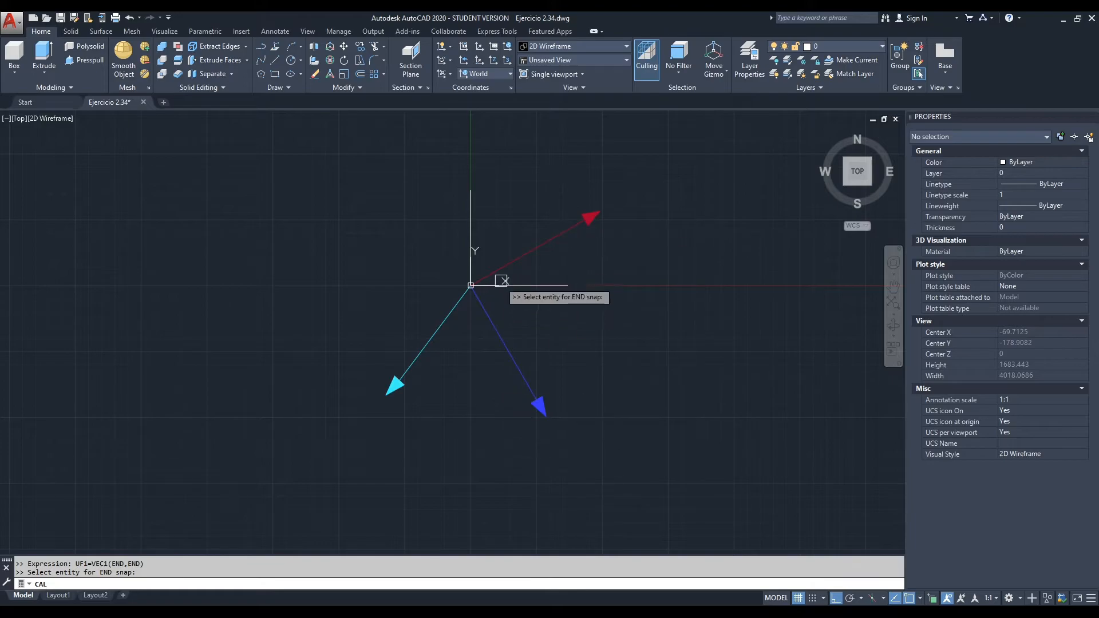
click(481, 278)
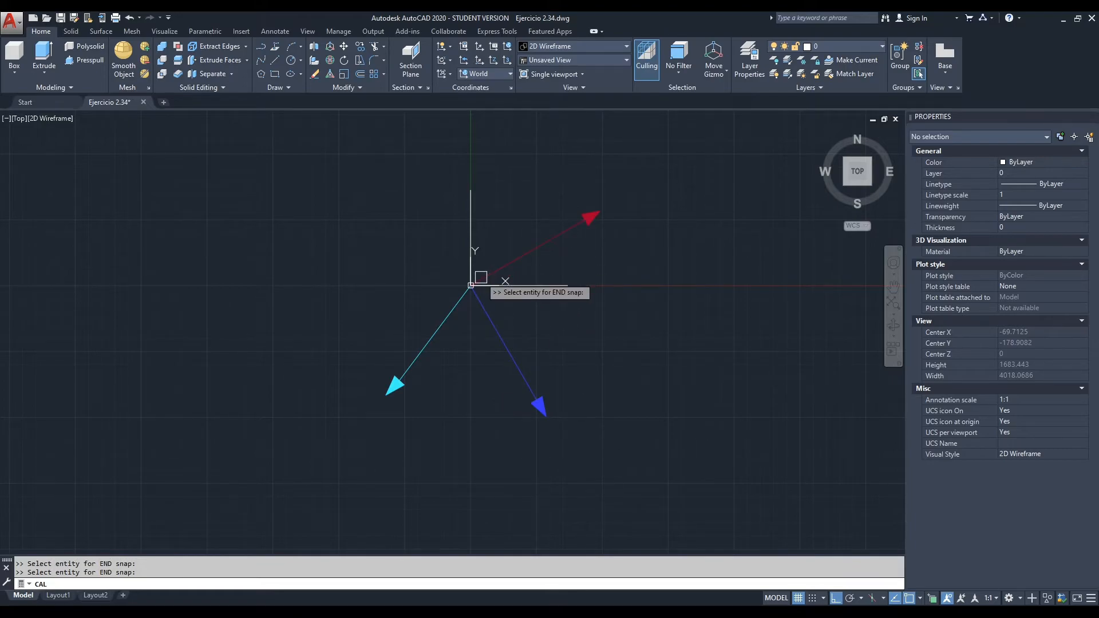
click(573, 222)
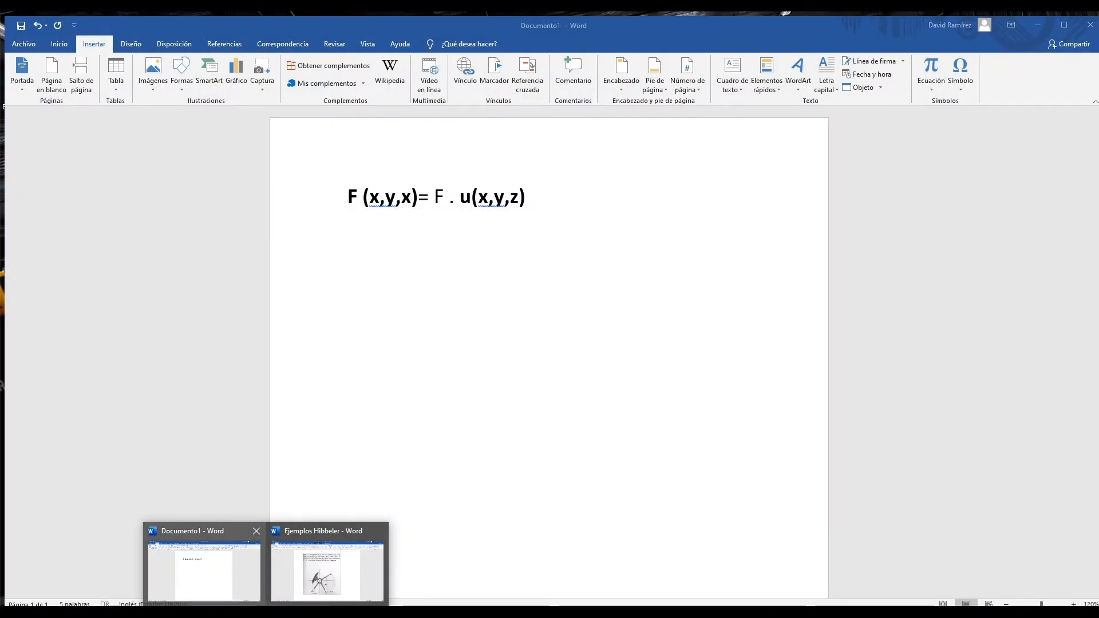
- Switch to Documento1 in Word, highlight the unit vector term u(x,y,z) in the force formula, and return to the AutoCAD drawing
click(201, 564)
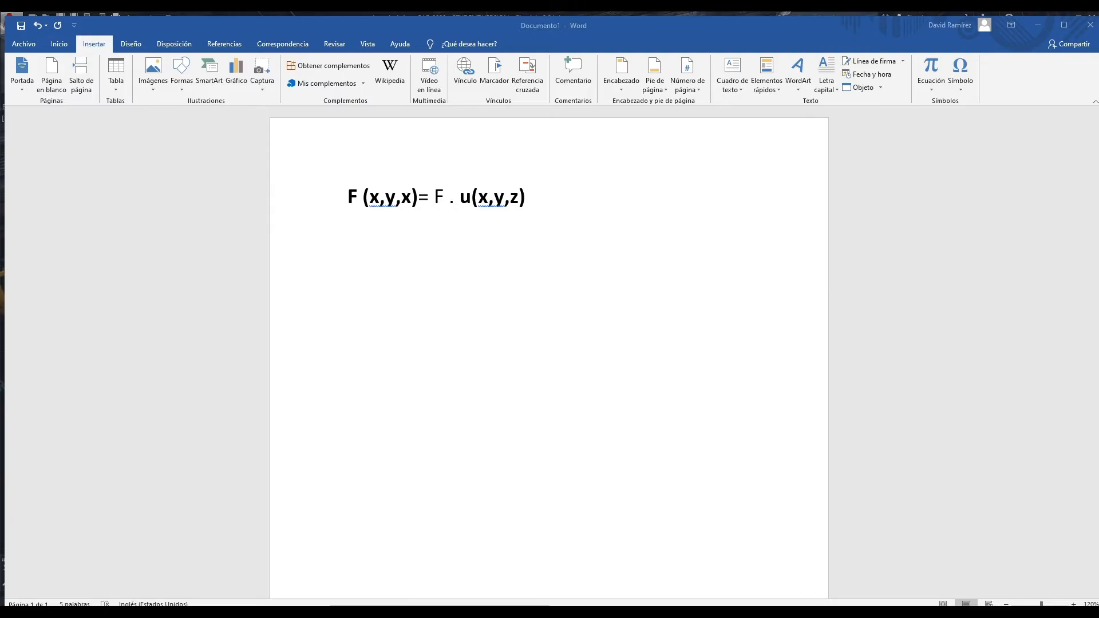
drag(522, 195, 446, 195)
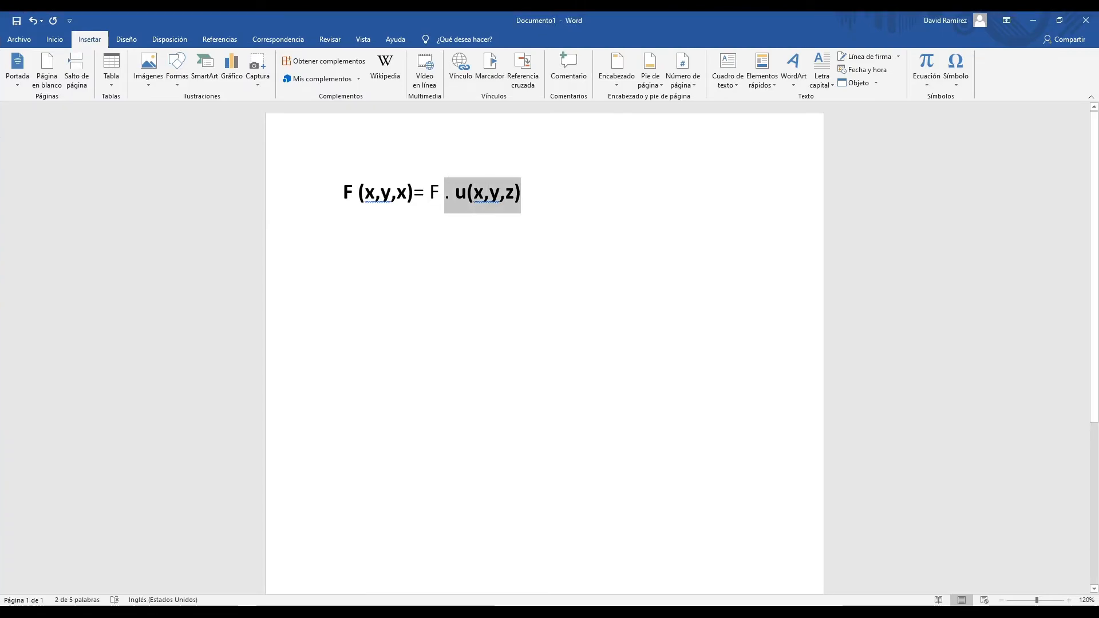
click(446, 196)
click(1034, 20)
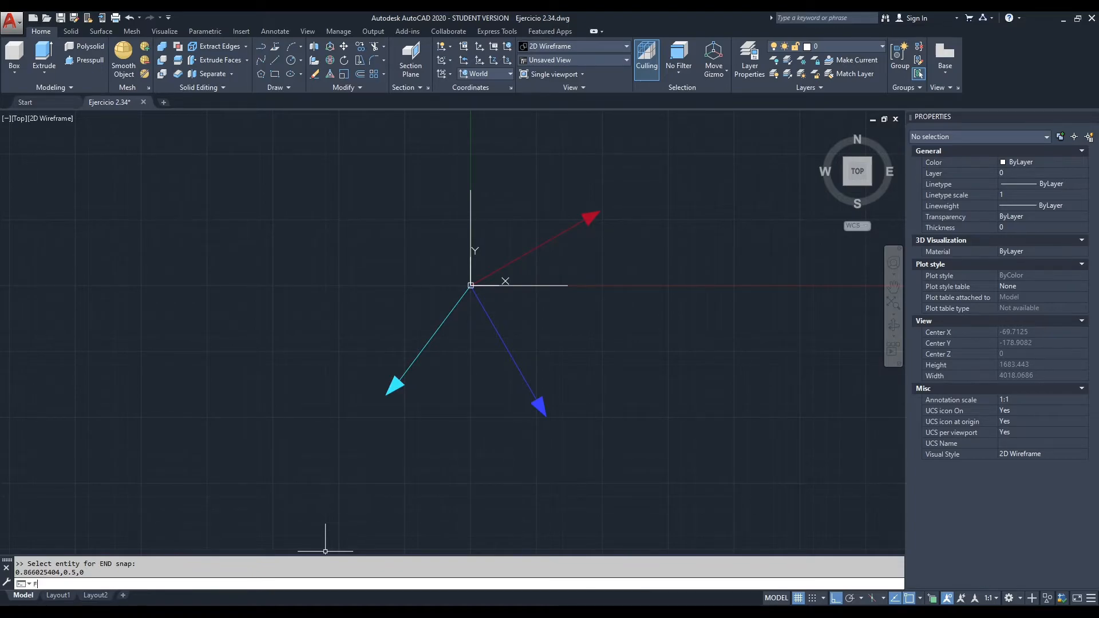
- Calculate the force vector F1=UF1*600 with CAL, consulting the exercise statement in the Ejemplos Hibbeler document in Word for the magnitude
key(BackSpace)
text(CAL)
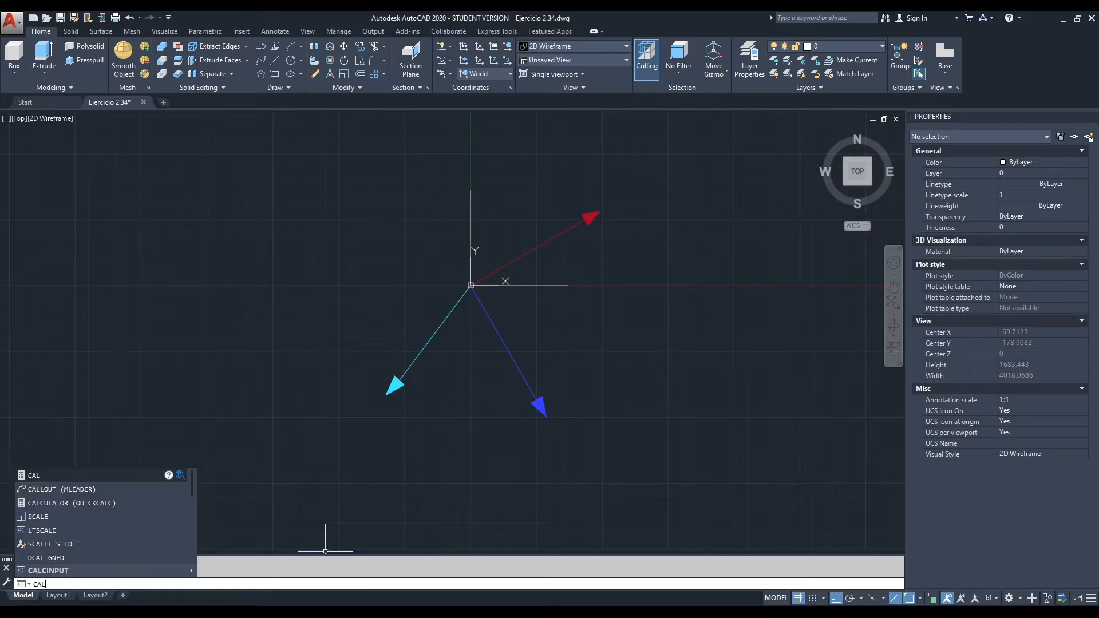
key(Return)
text(F1=UF1)
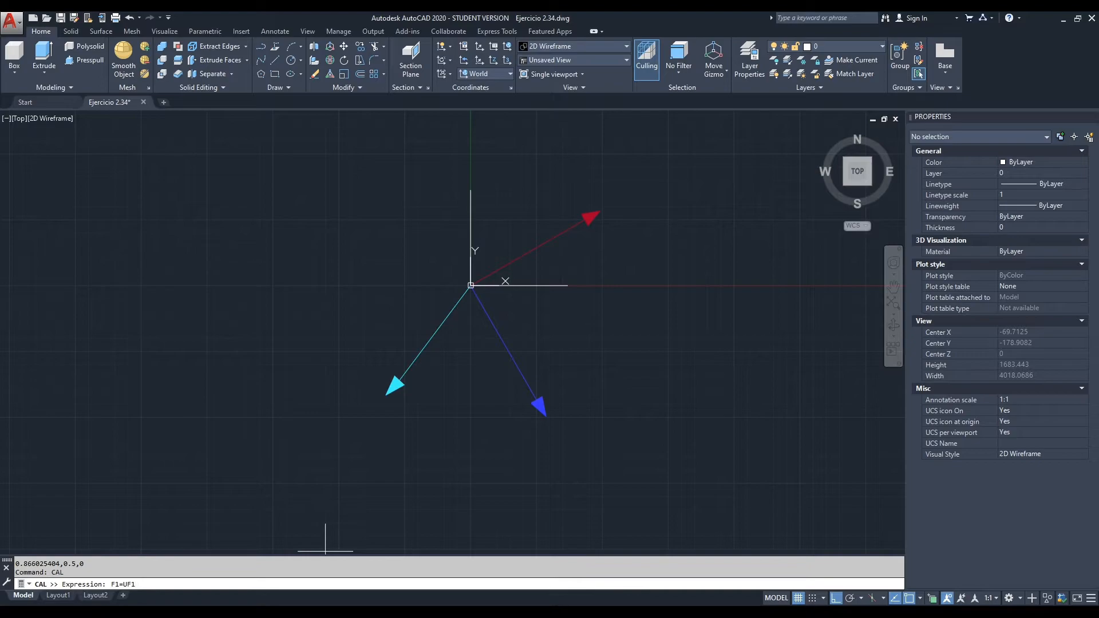
text(*)
click(320, 566)
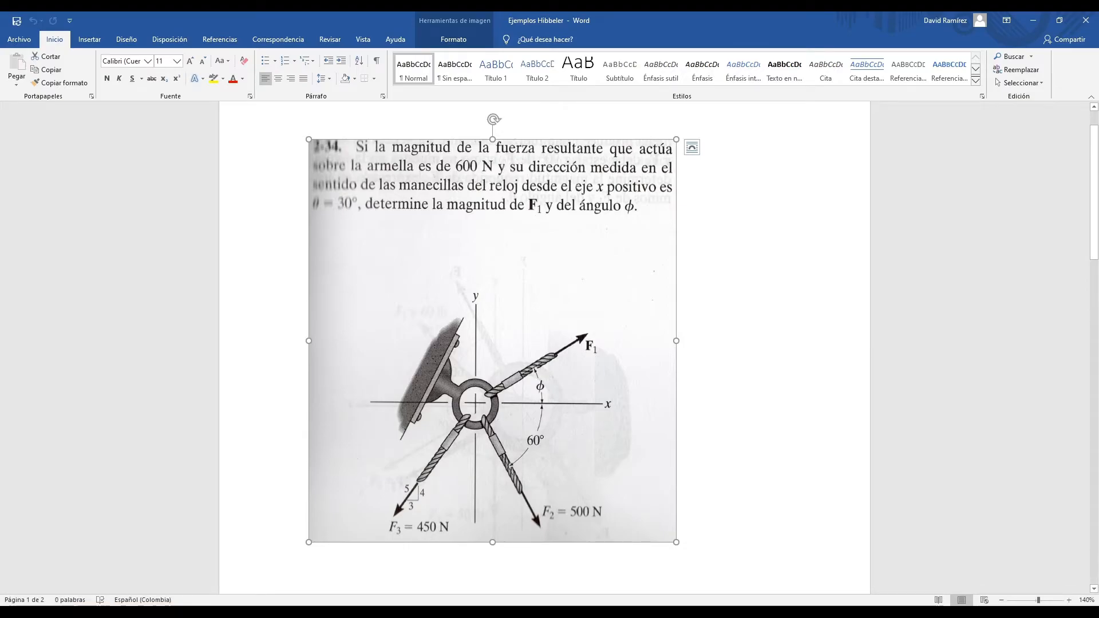
click(1033, 21)
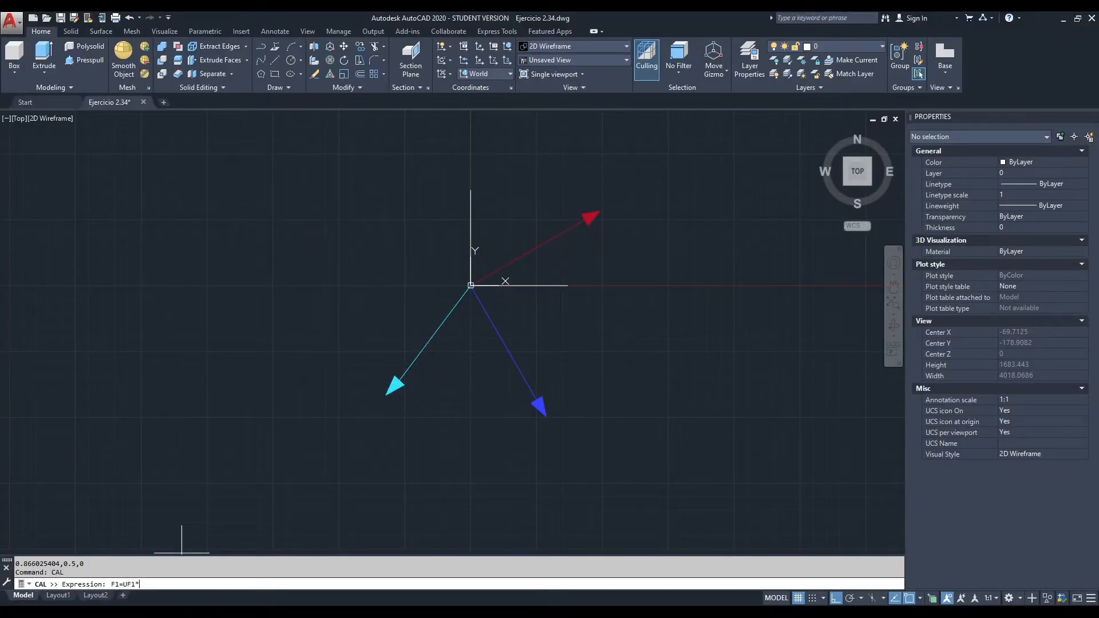
text(600)
key(Return)
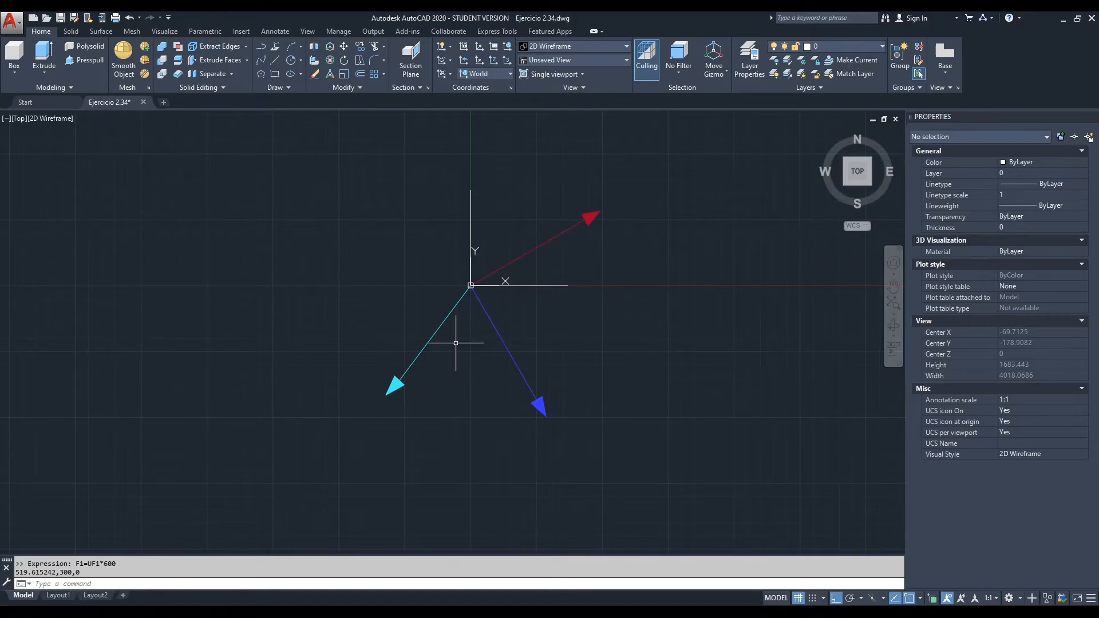
middle_drag(645, 308, 620, 348)
scroll(557, 353, down, 6)
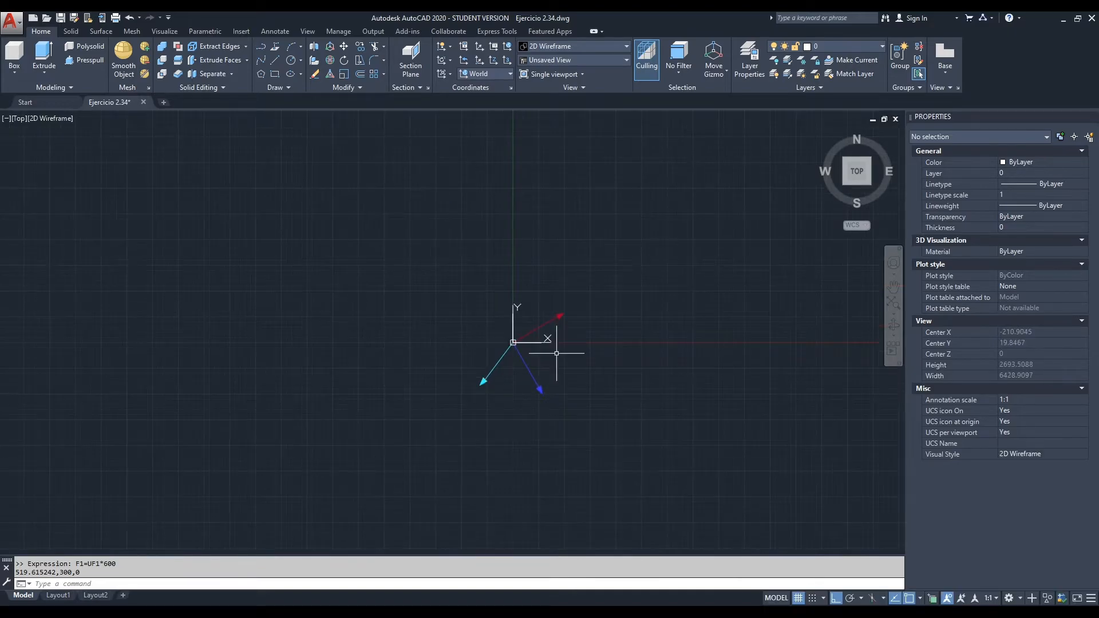
scroll(609, 367, up, 4)
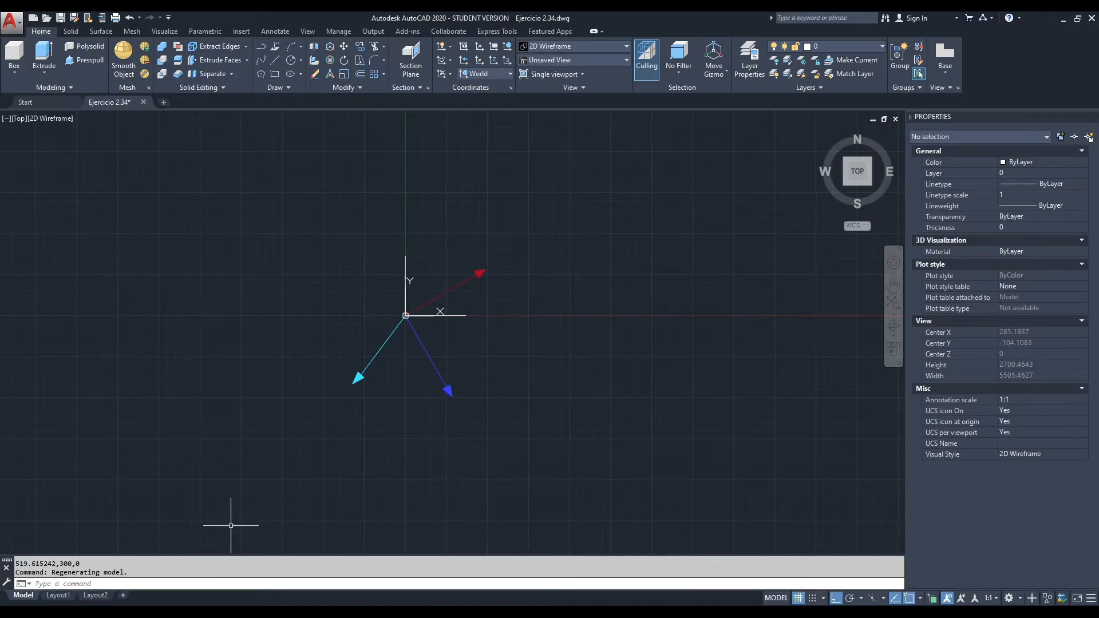
click(212, 584)
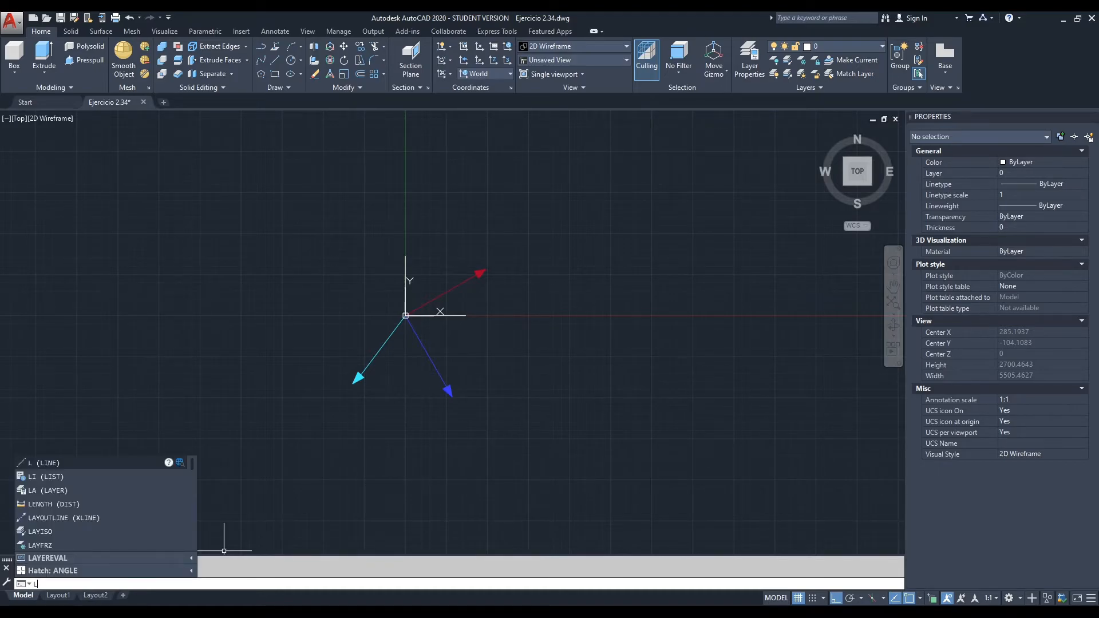
key(Return)
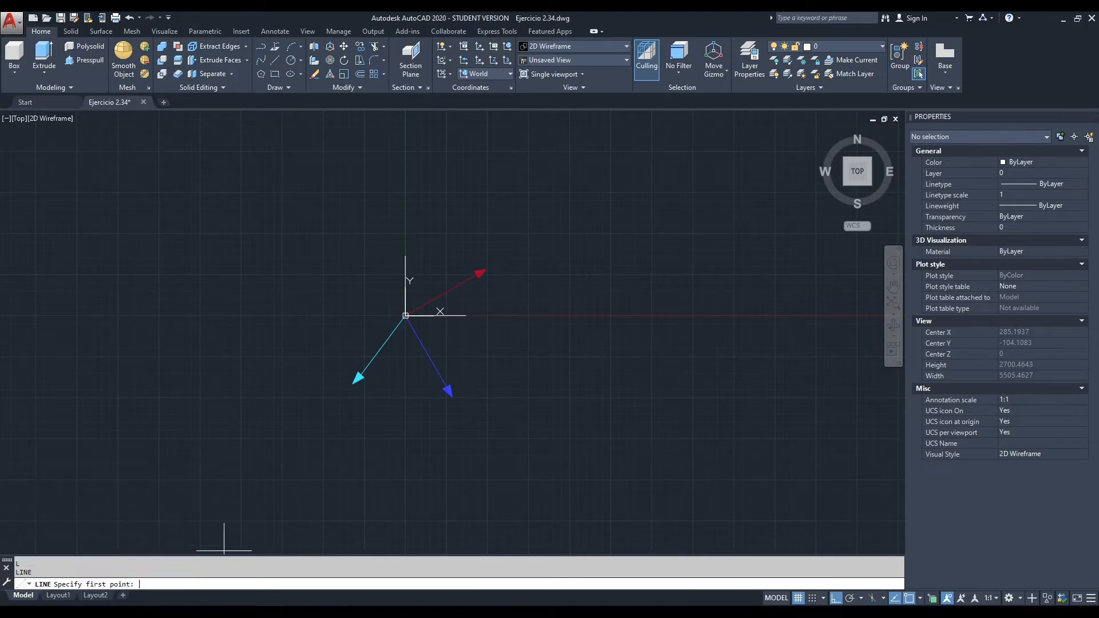
text(0,0)
key(Return)
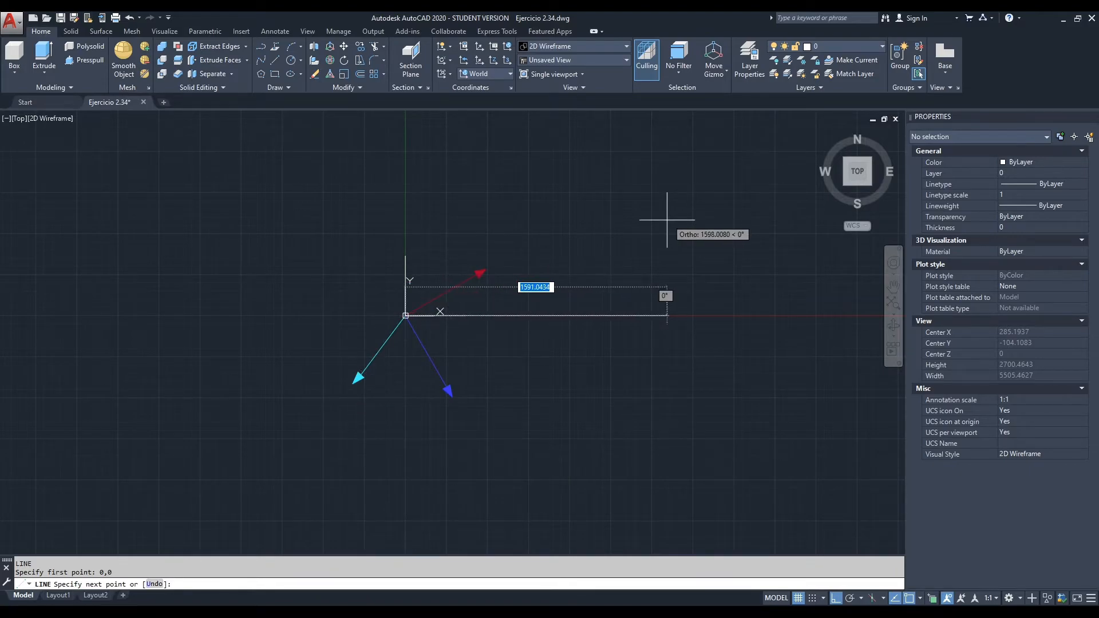
text(41)
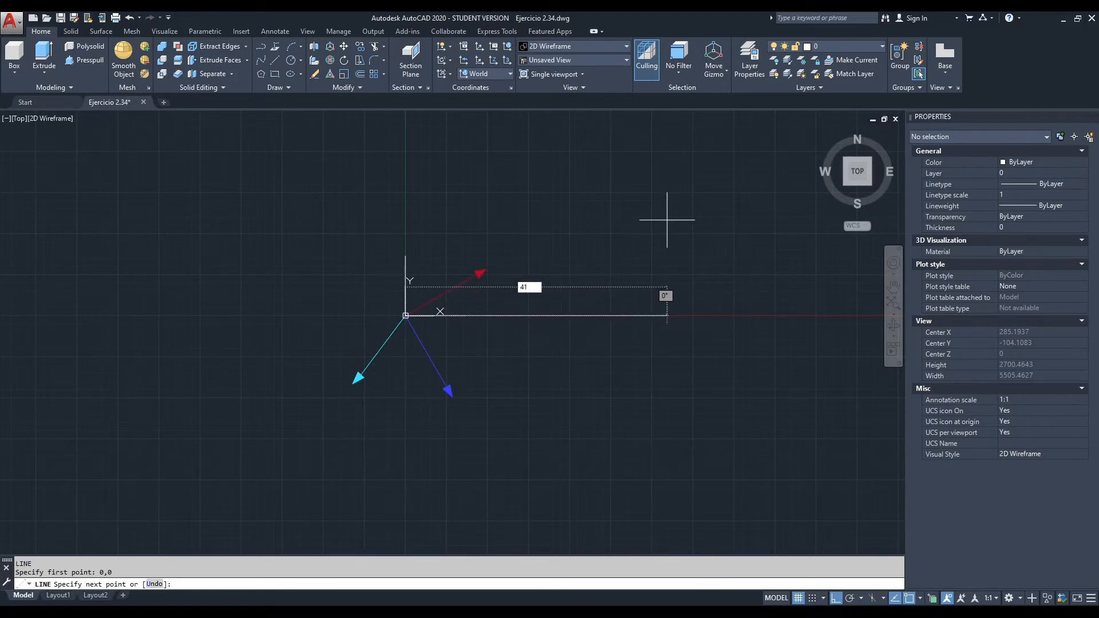
key(BackSpace)
key(BackSpace)
text(ça)
key(Return)
key(Escape)
key(Escape)
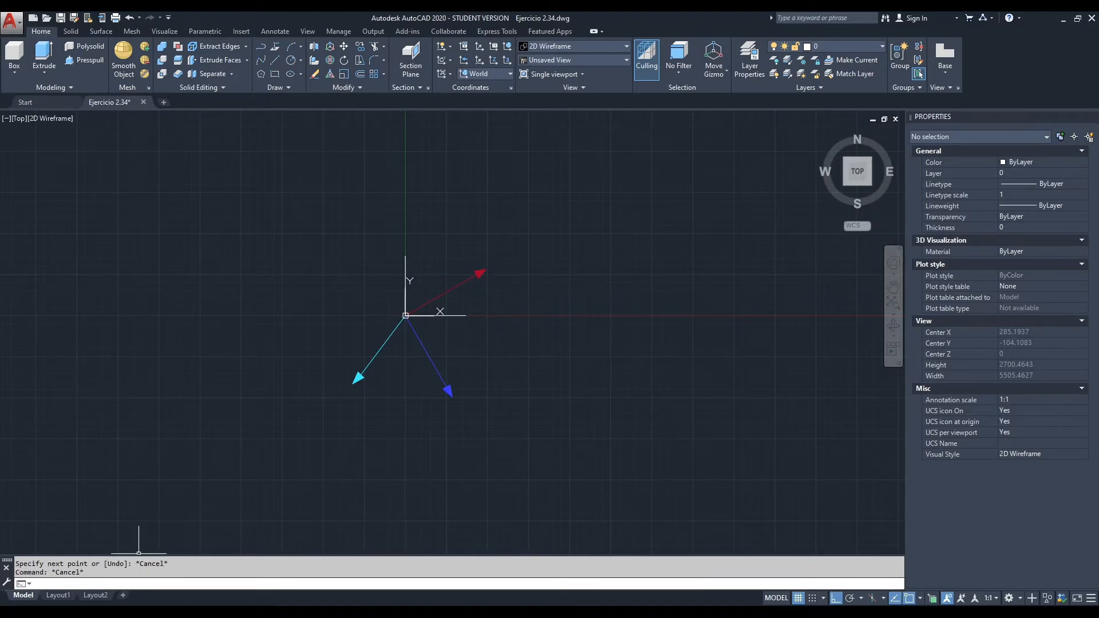
- Draw a line from 0,0 to the point given by F1, using the transparent 'cal calculator for the endpoint
text(l)
key(Return)
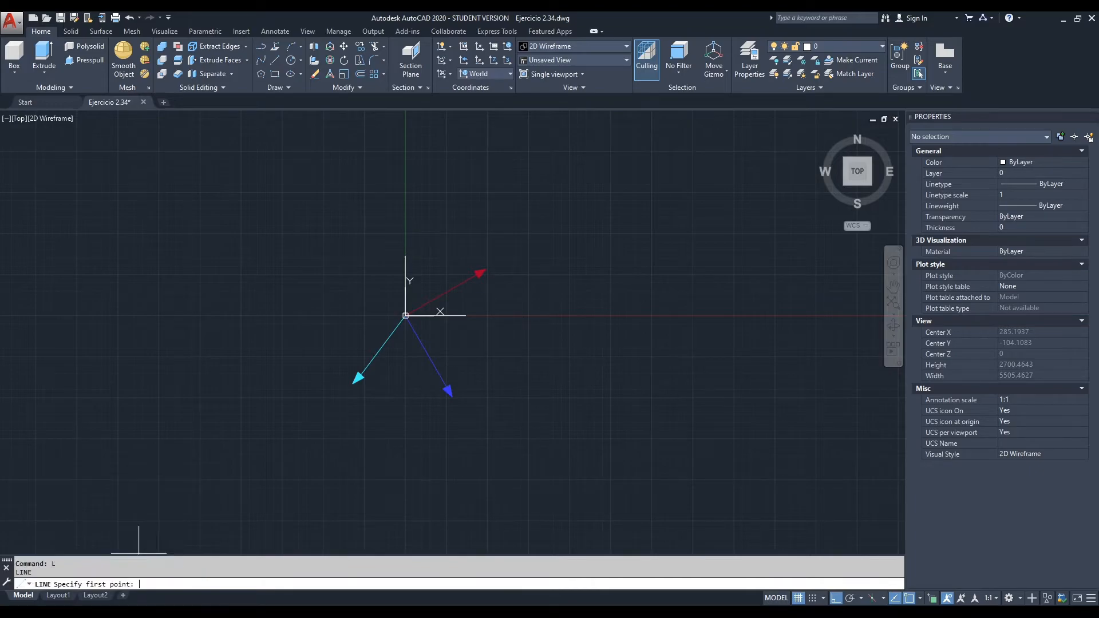
text(0,0)
key(Return)
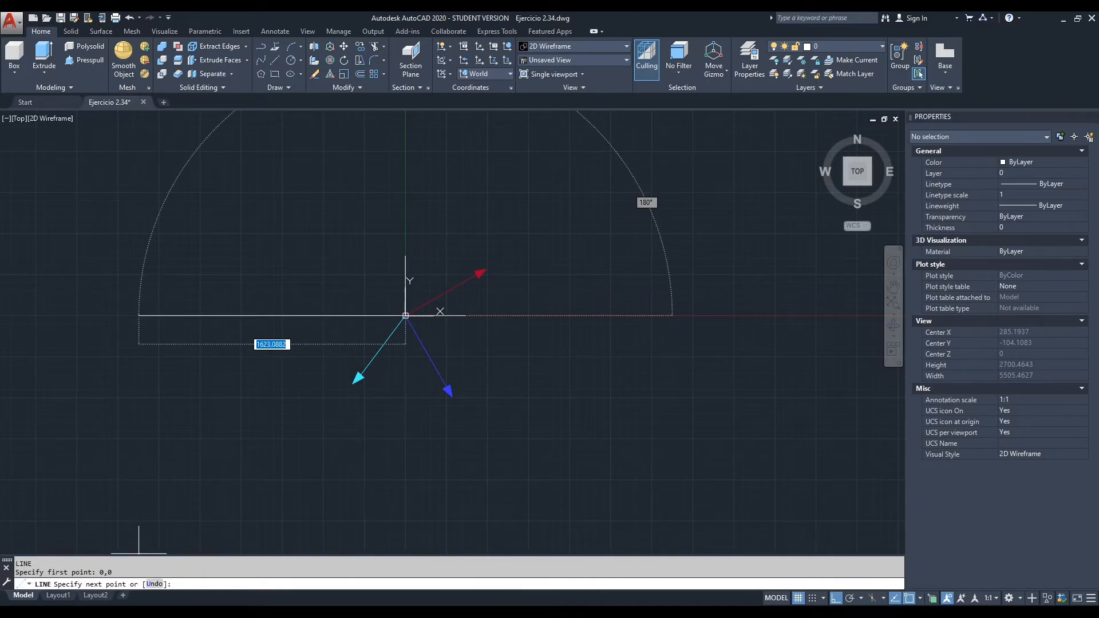
text('cal)
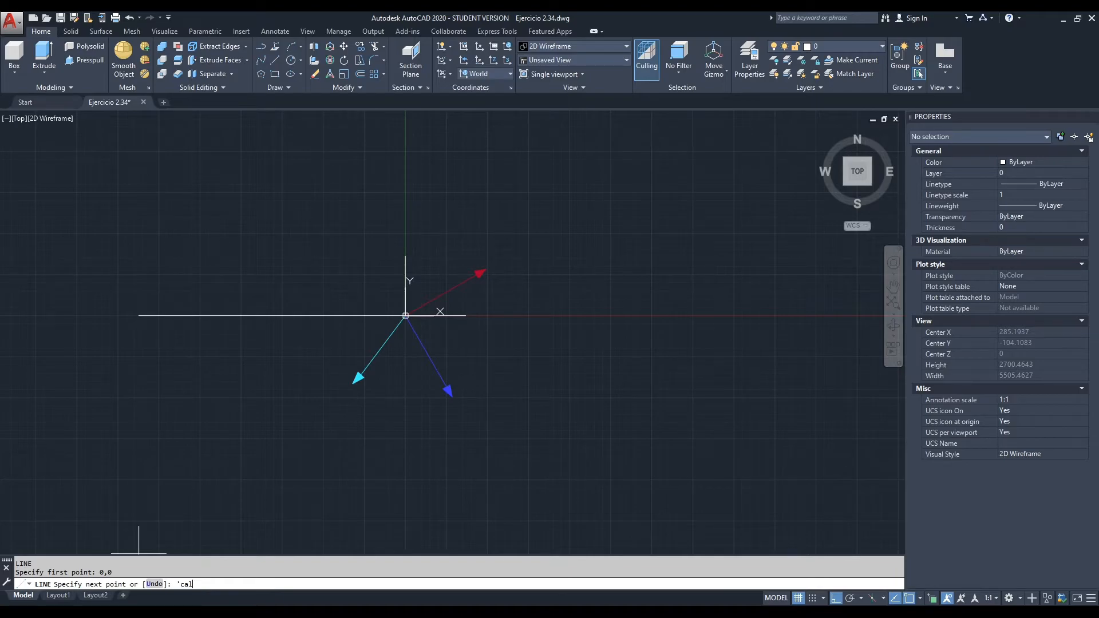
key(Return)
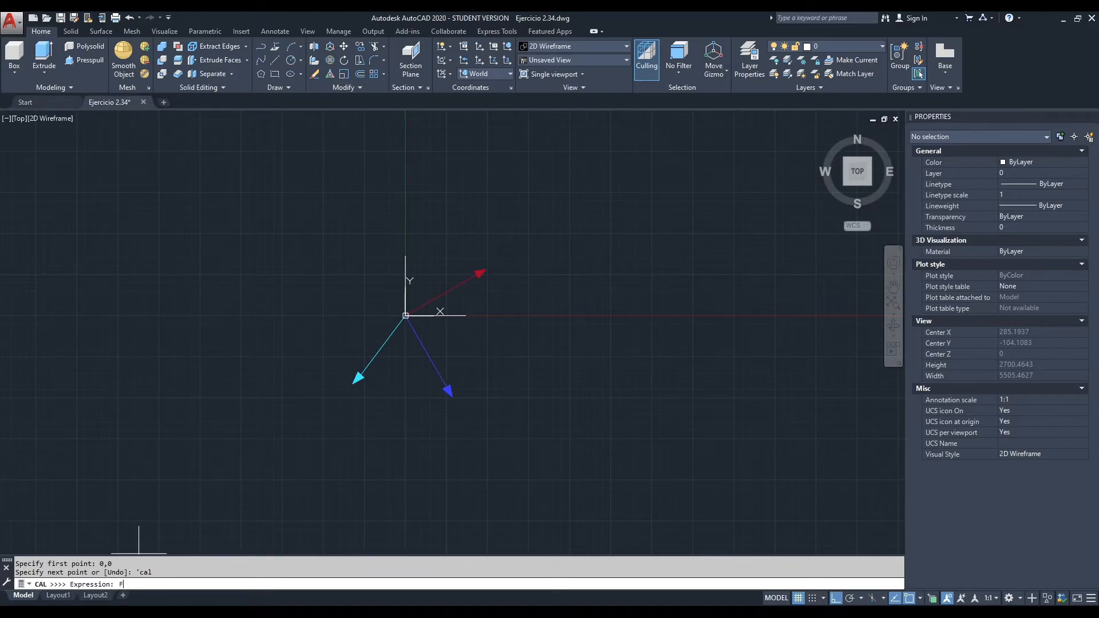
key(Return)
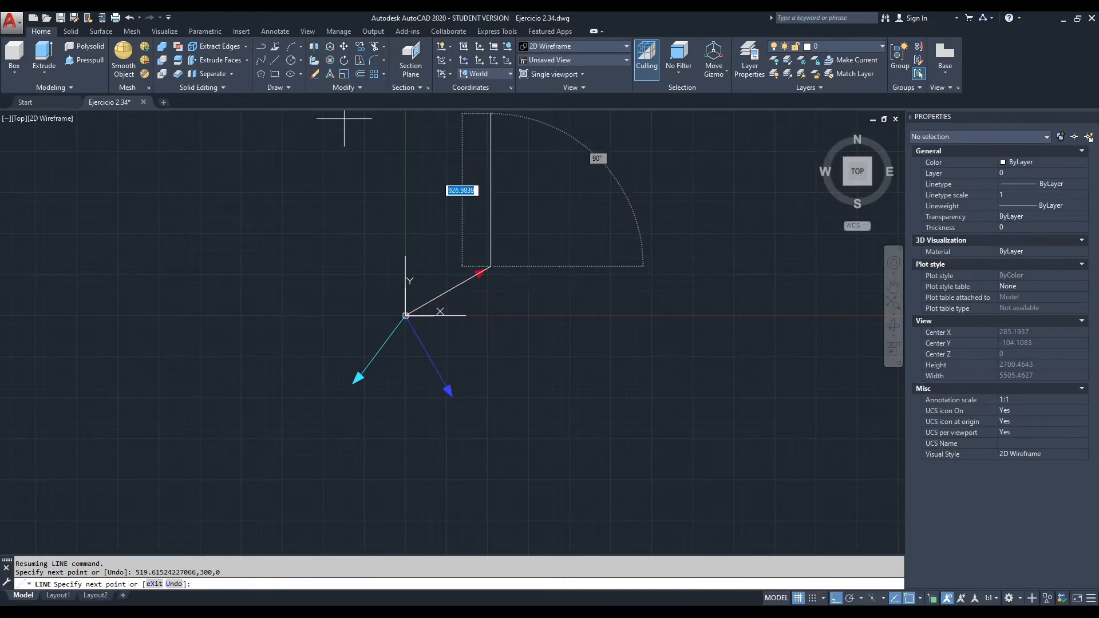
scroll(481, 263, up, 2)
key(Escape)
- Inspect the length, angle and end coordinates of the line drawn over the red vector, and delete that line
scroll(474, 257, up, 6)
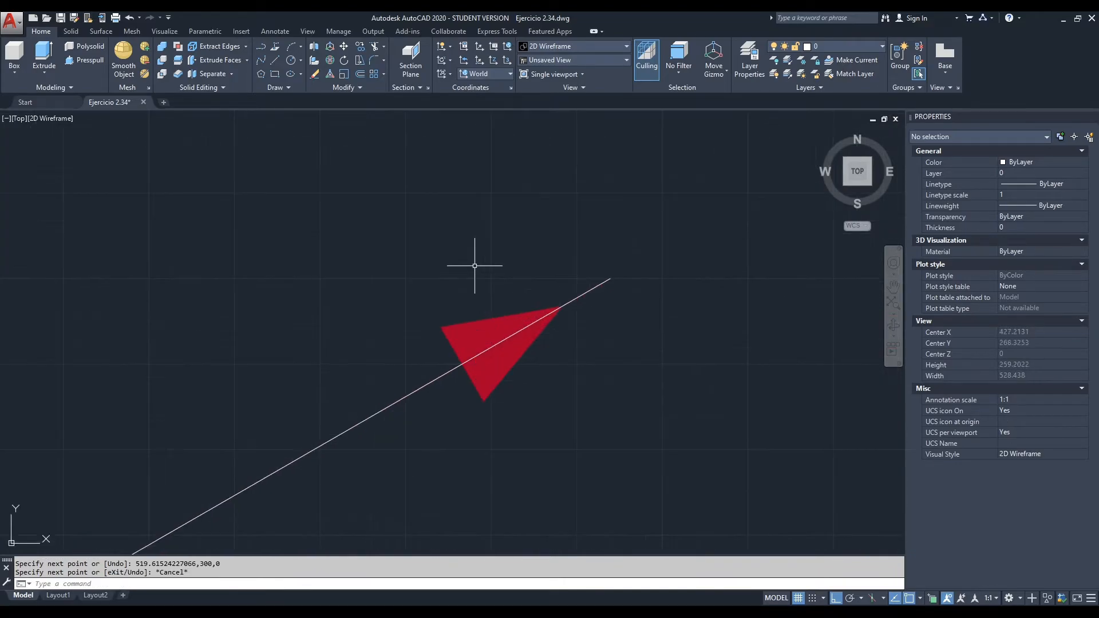
scroll(579, 300, down, 6)
scroll(578, 303, up, 4)
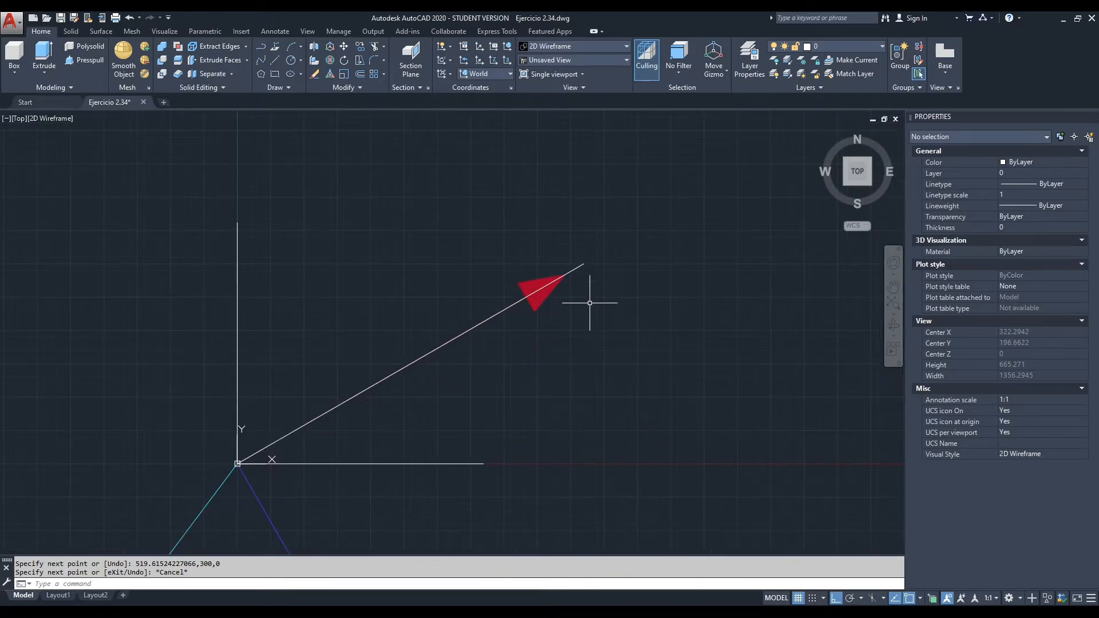
click(574, 266)
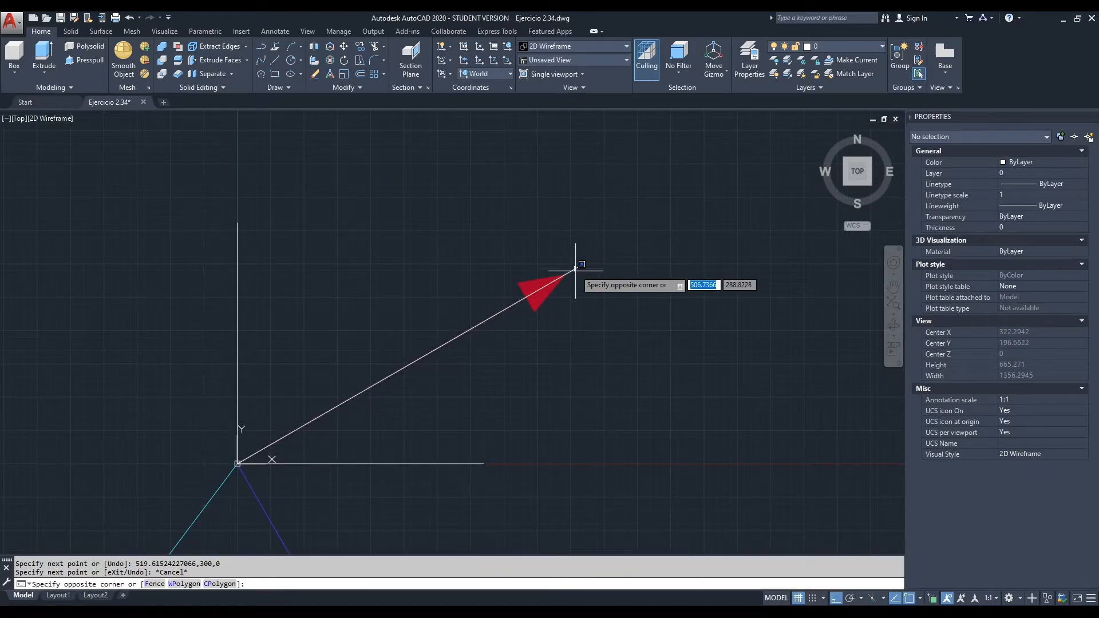
key(Escape)
click(576, 268)
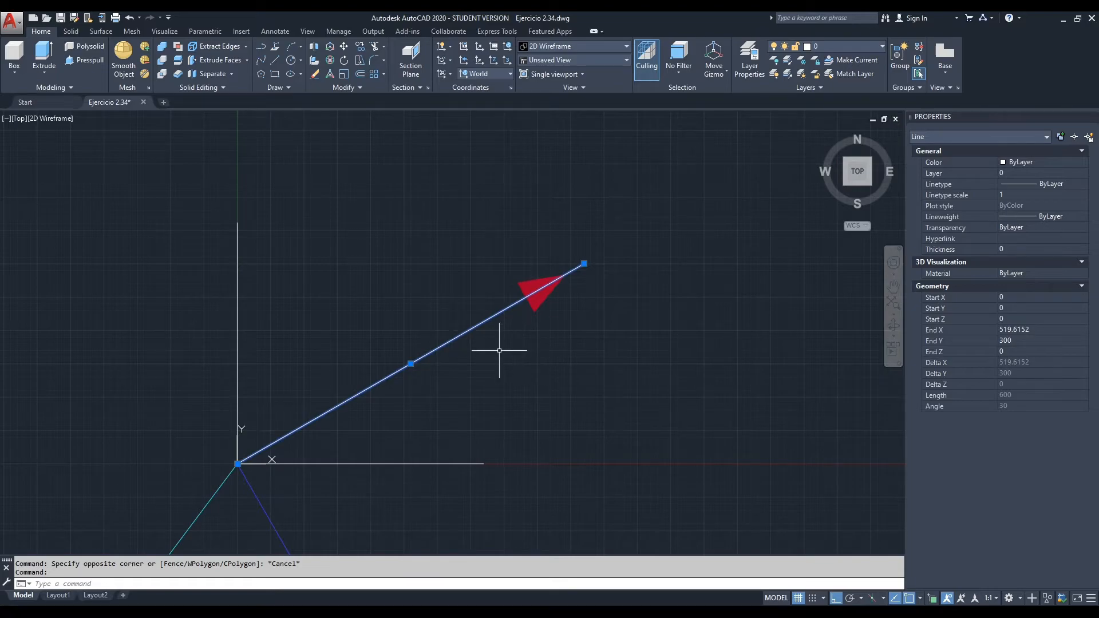
scroll(607, 332, up, 2)
scroll(622, 265, down, 4)
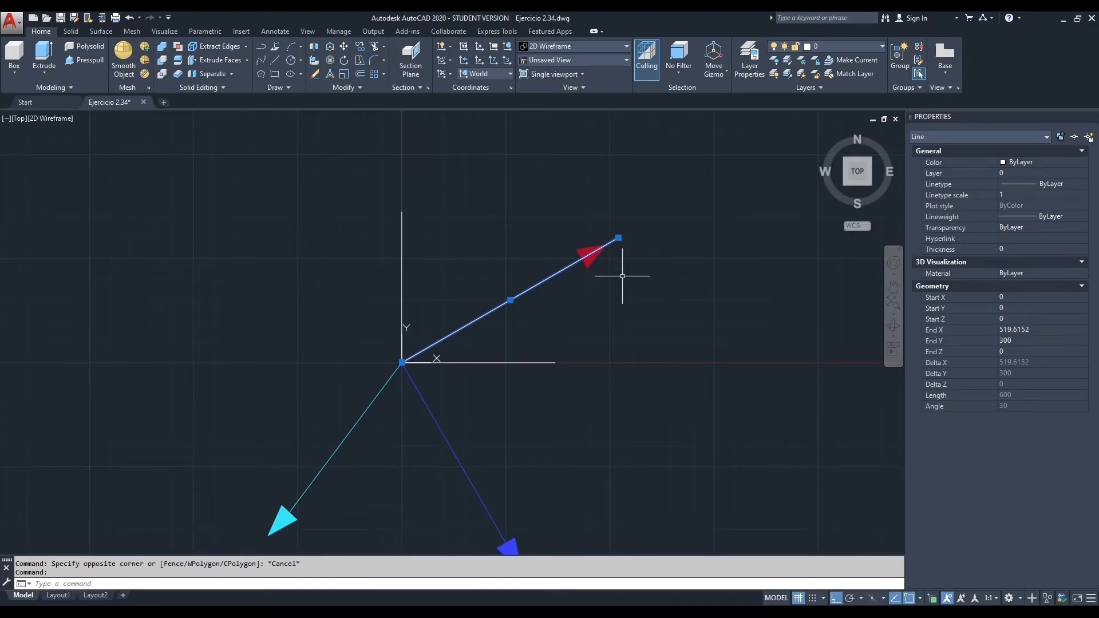
key(Delete)
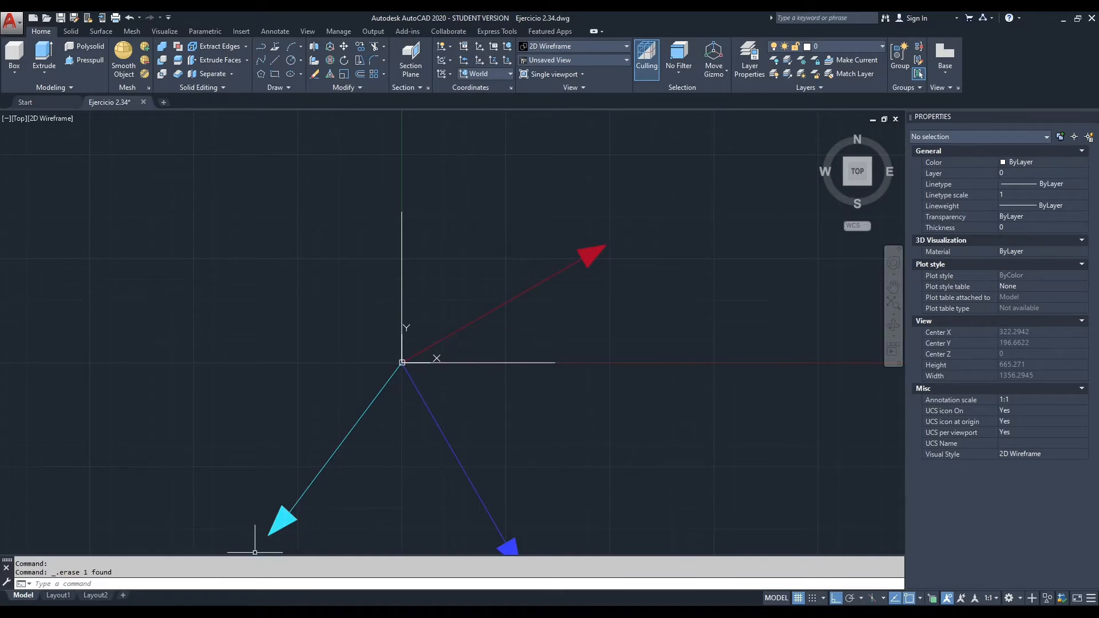
click(247, 584)
key(BackSpace)
text(CAL)
key(Return)
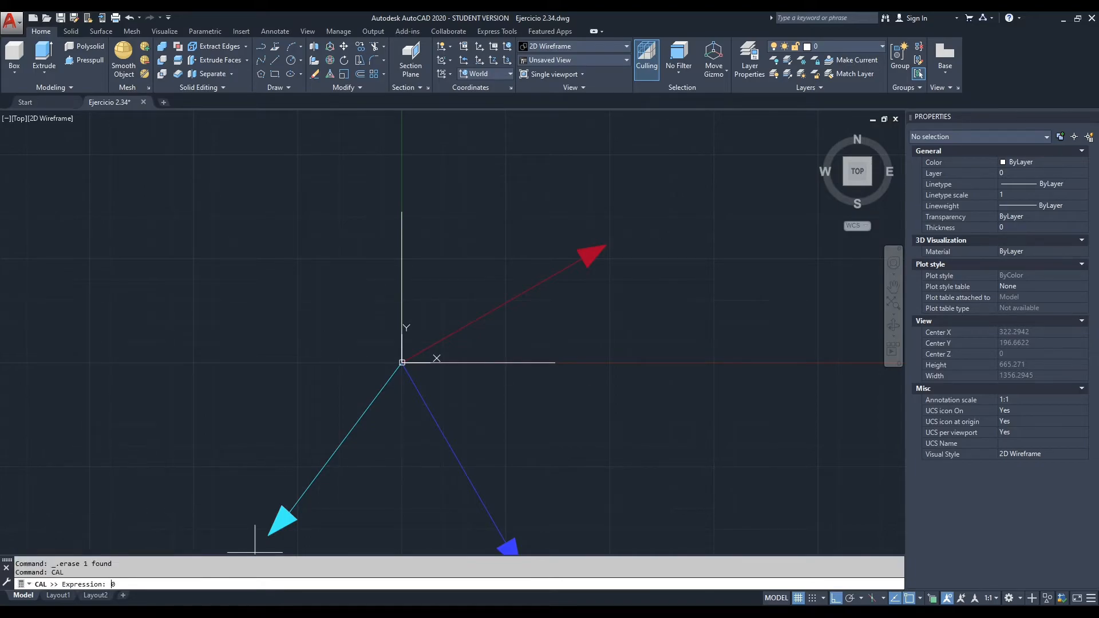
key(BackSpace)
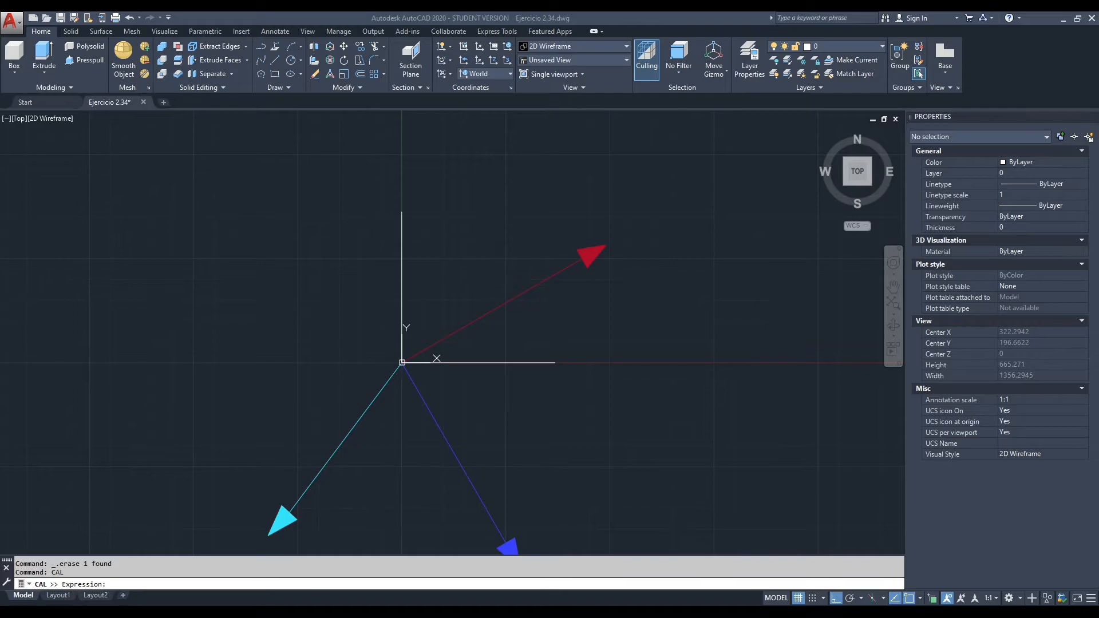
middle_drag(563, 307, 538, 262)
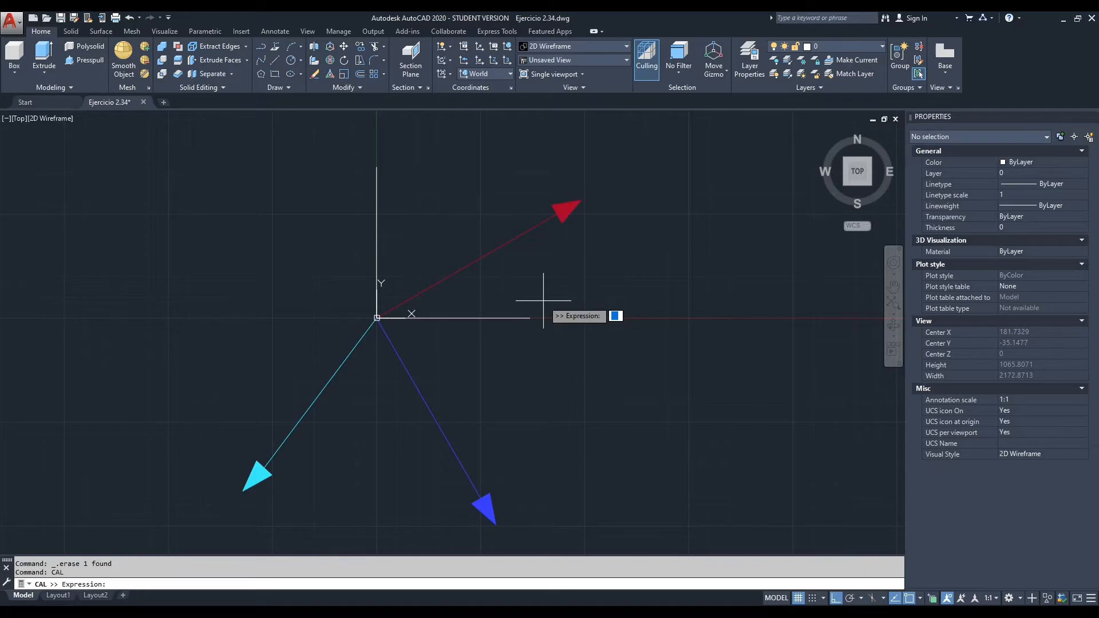
key(Escape)
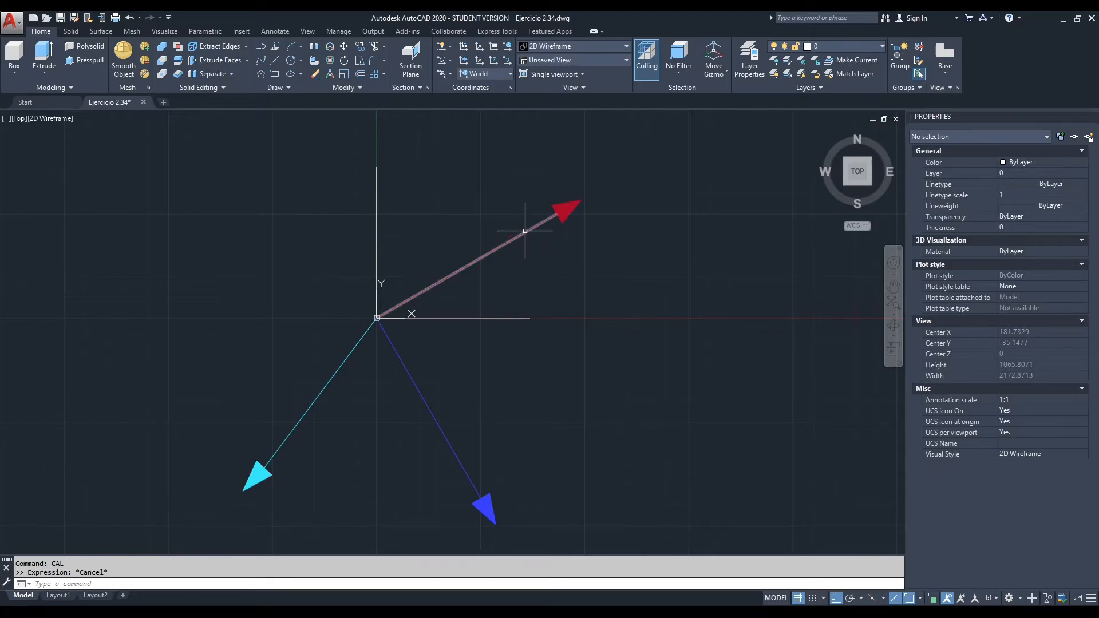
- Switch to Documento1 in Word and highlight the unit vector and magnitude F terms of the force formula, one after the other
mouse_move(525, 231)
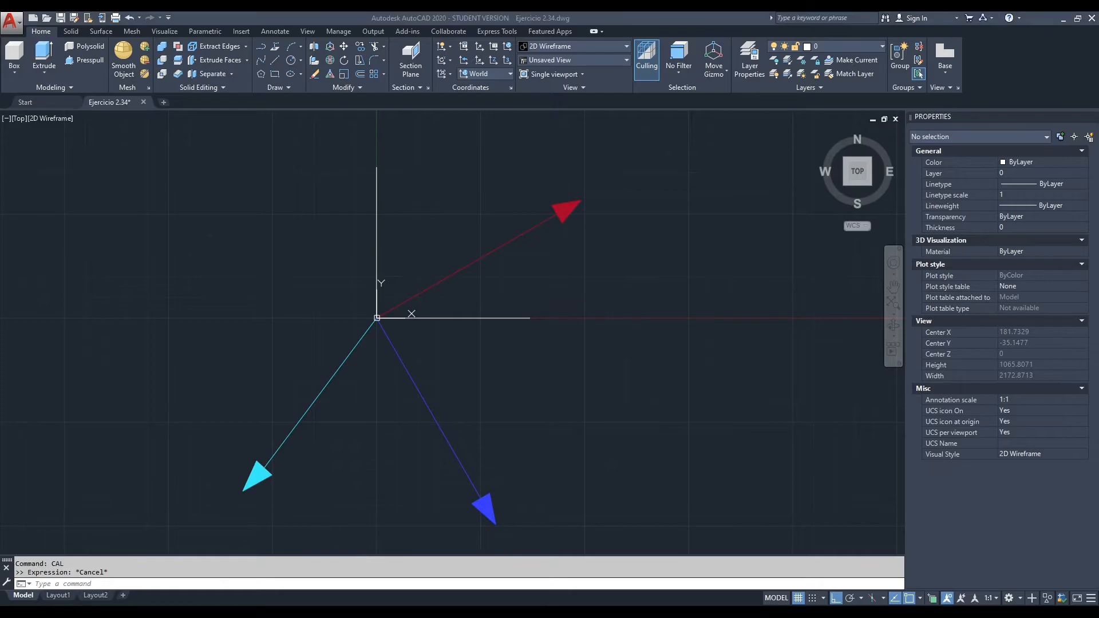
click(267, 612)
click(202, 568)
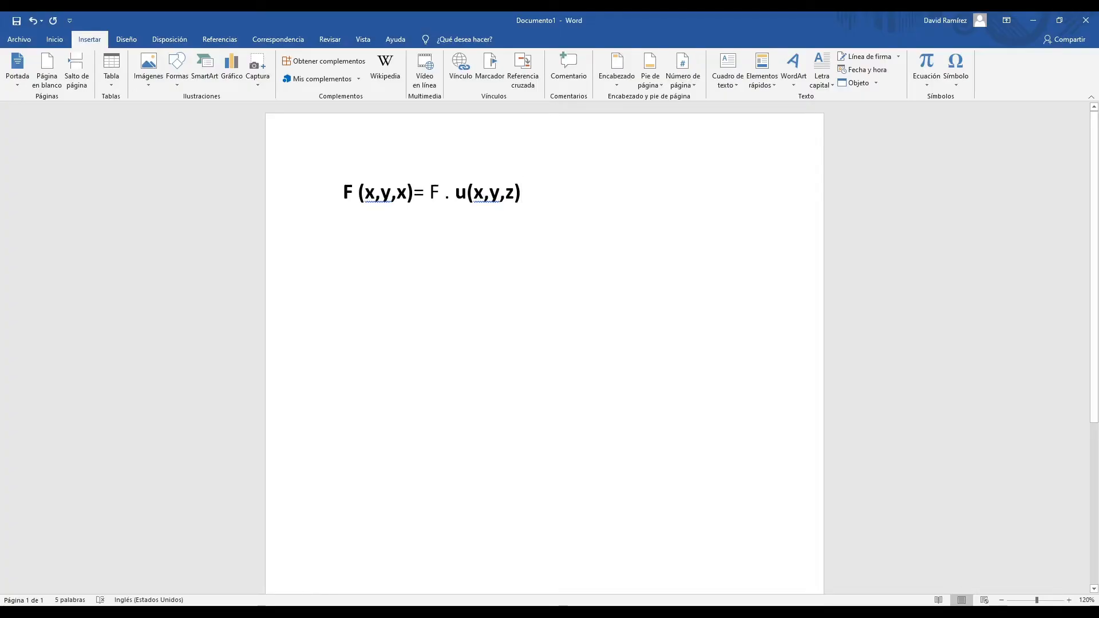
drag(521, 194, 446, 193)
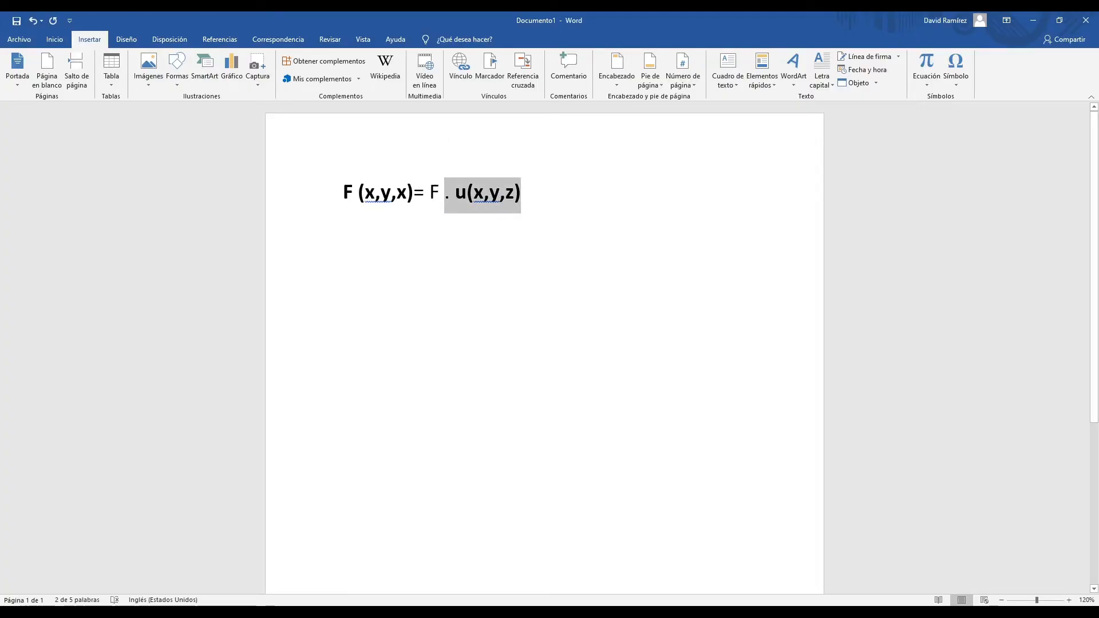
click(501, 193)
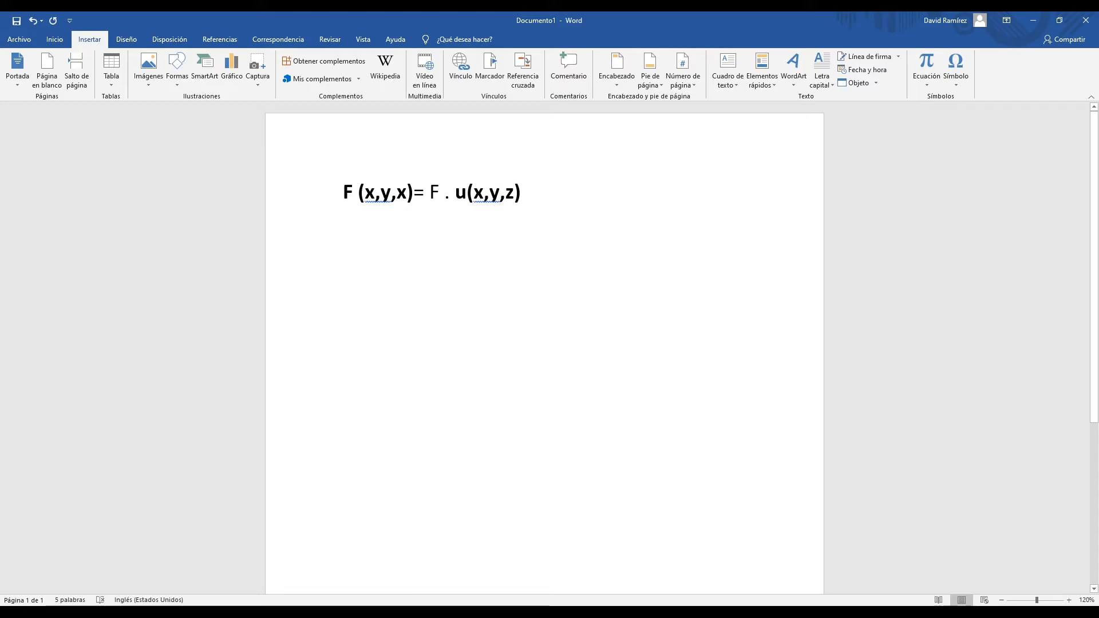
drag(440, 193, 429, 193)
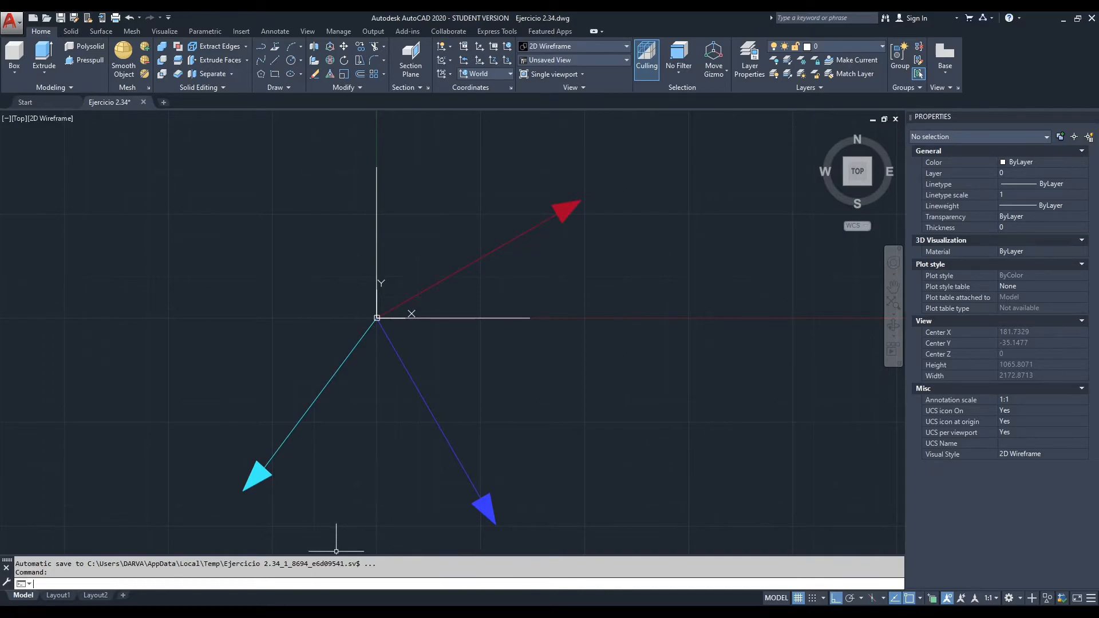
- Start CAL in AutoCAD and enter the expression F2=500*VEC1(END,END), consulting the Ejemplos Hibbeler document in Word for the magnitude
text(CAL)
key(Return)
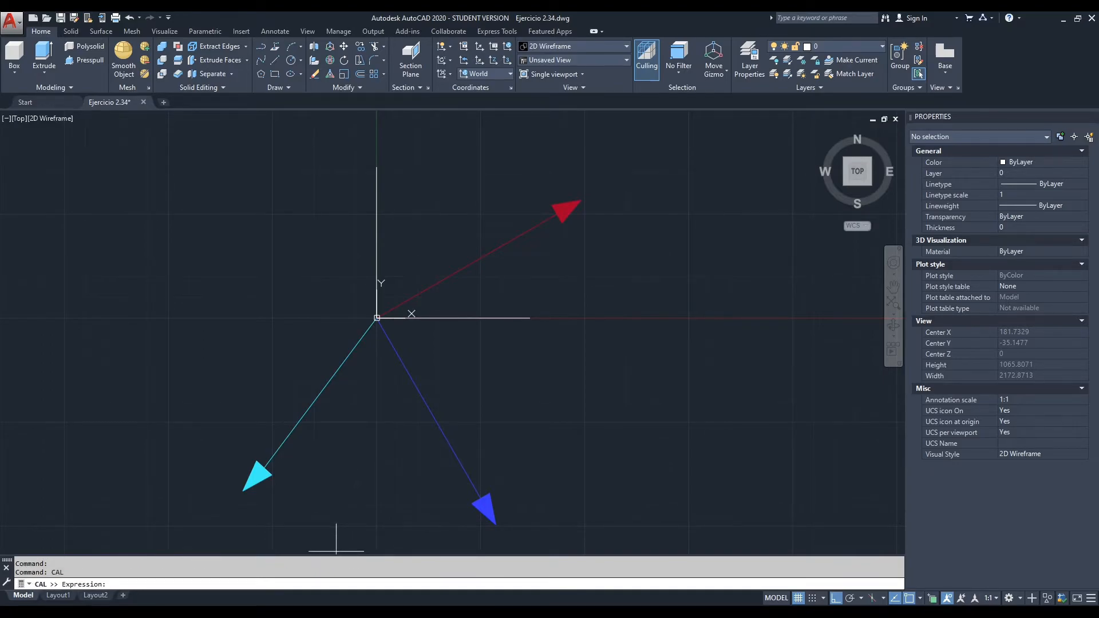
text(F2=)
mouse_move(266, 613)
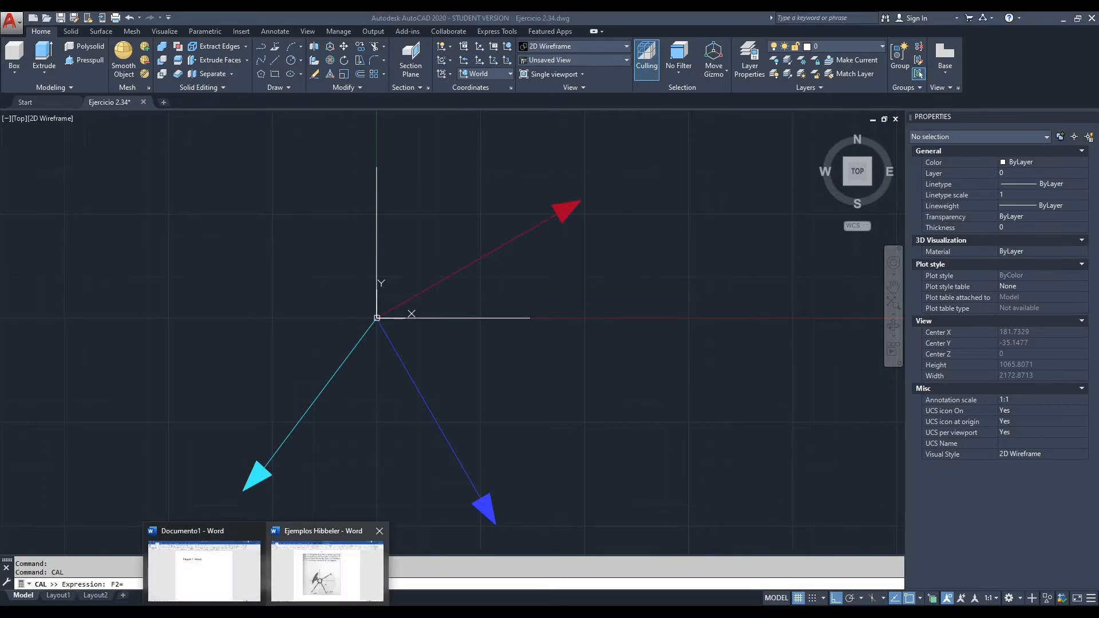
click(327, 564)
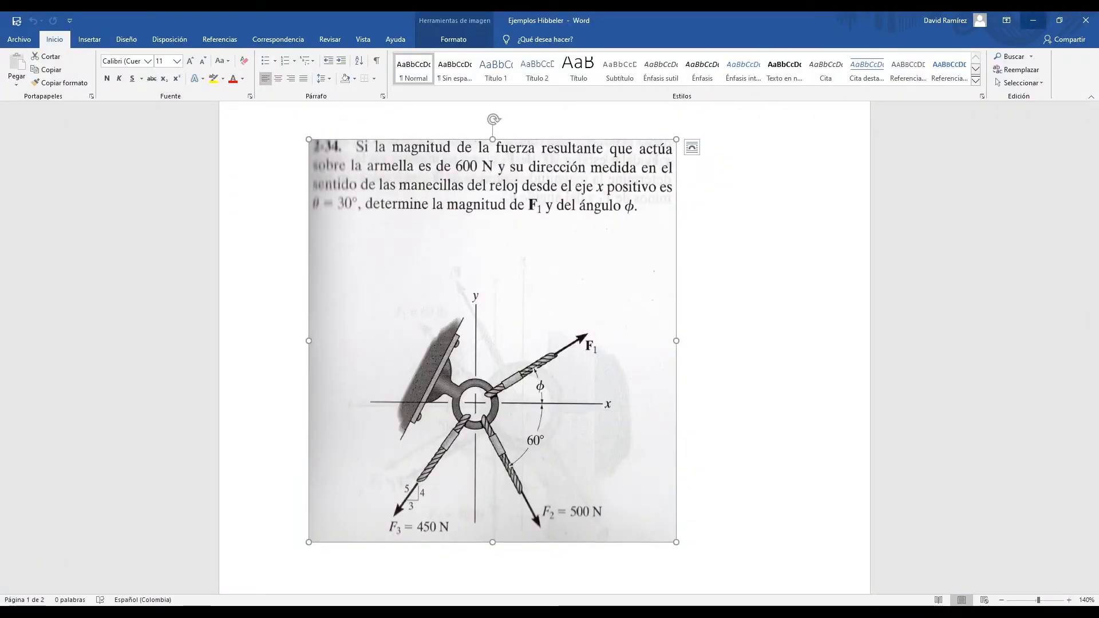
click(1033, 21)
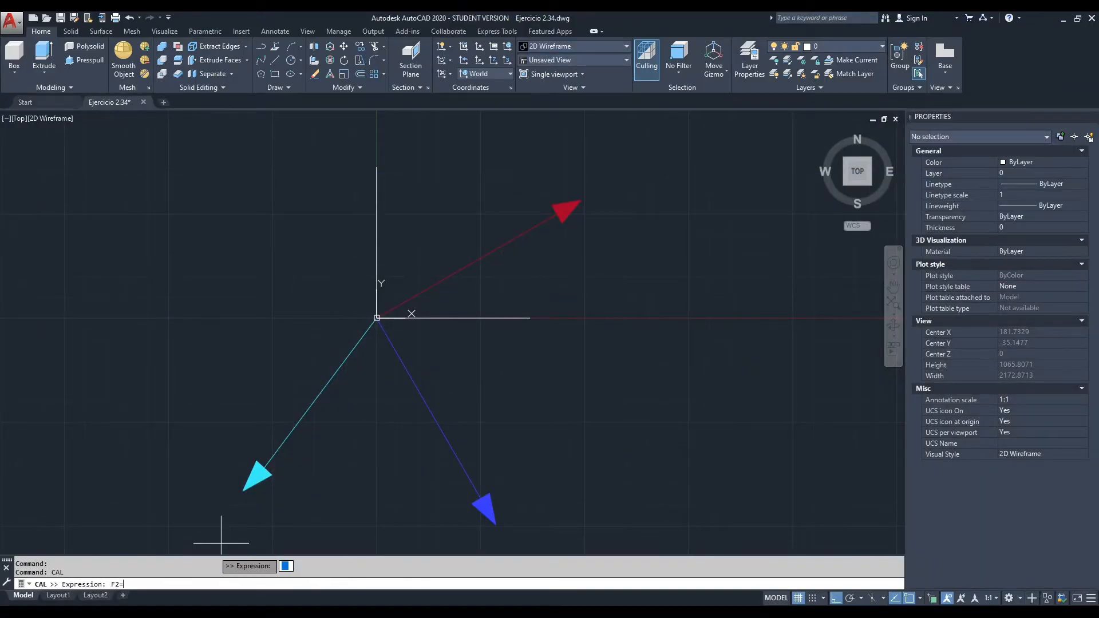
text(500)
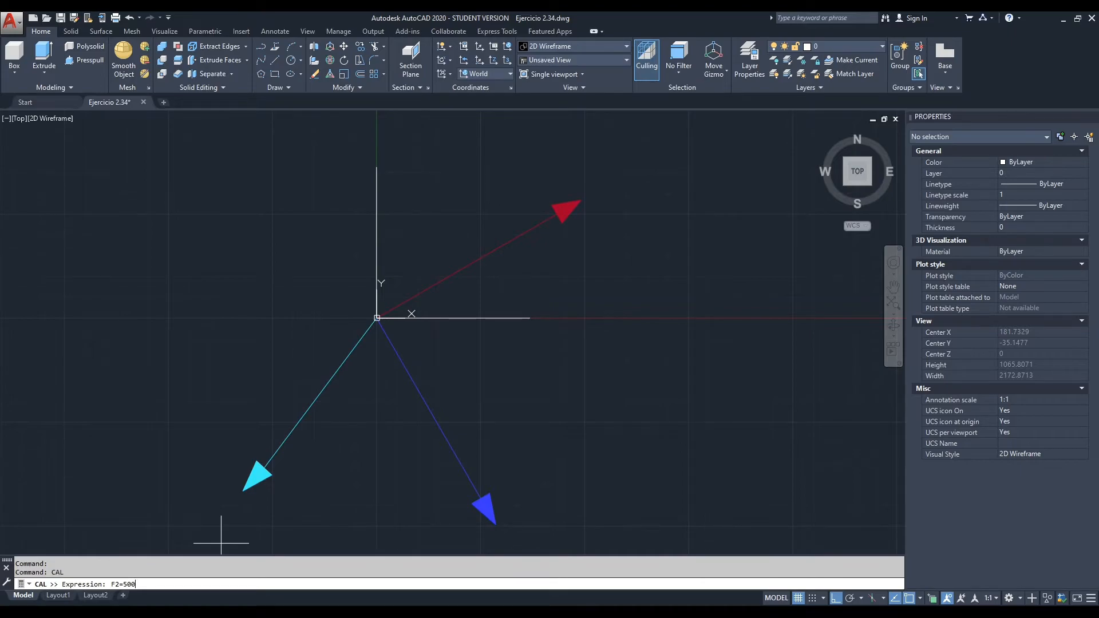
text(*VEC1(E)
text(ND,END()
key(BackSpace)
text())
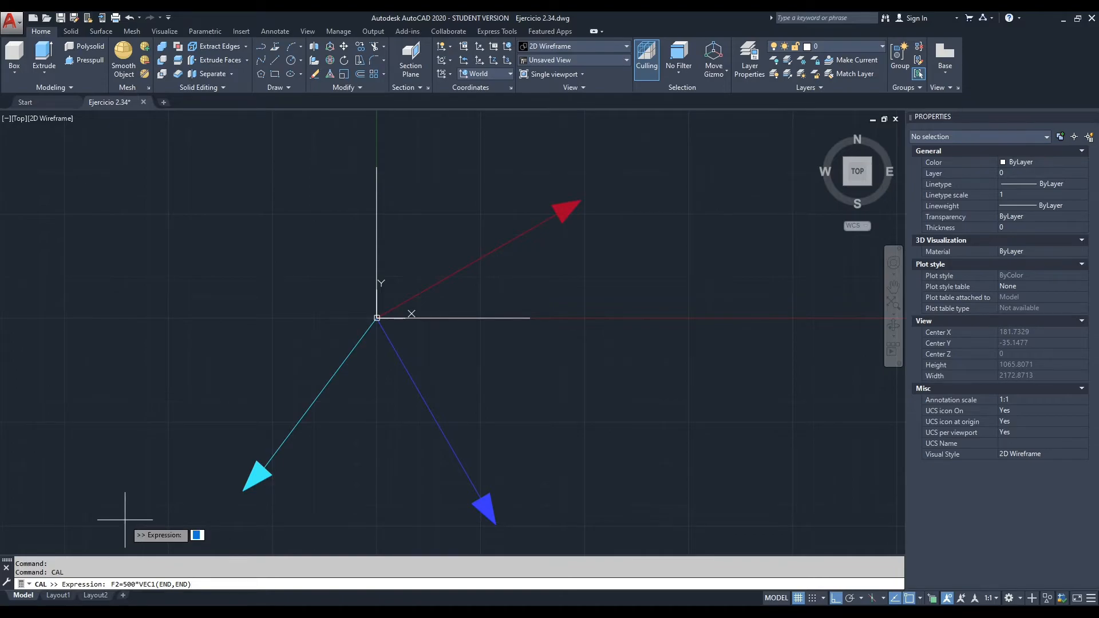
- Compare the entered F2 expression with the force formula in Documento1 in Word, highlighting the force vector, magnitude and unit vector terms
drag(139, 584, 191, 584)
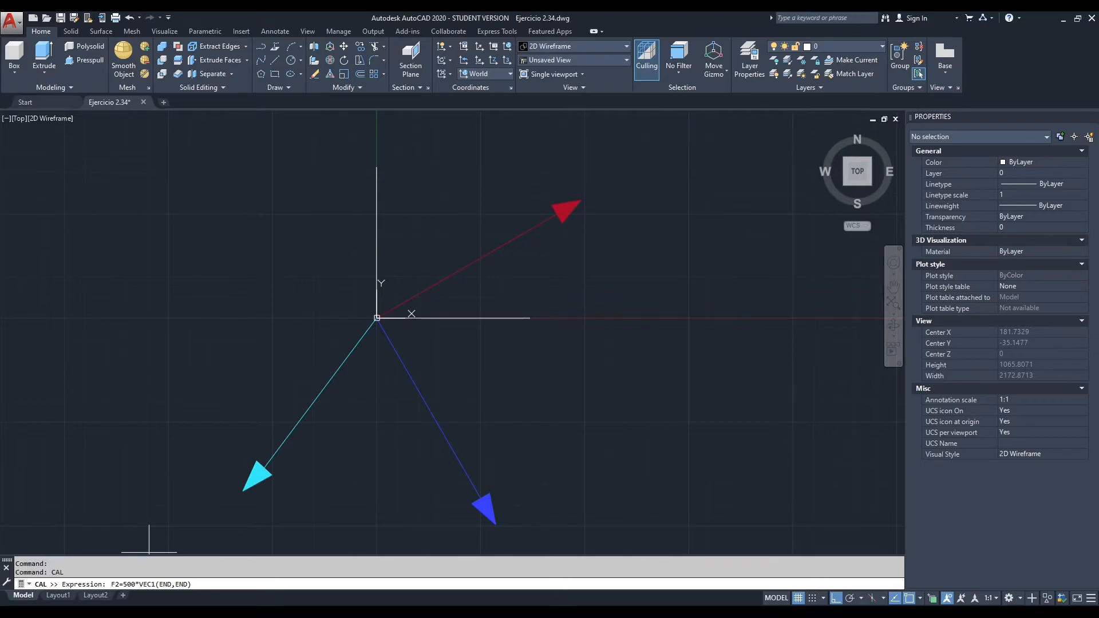
drag(111, 584, 191, 584)
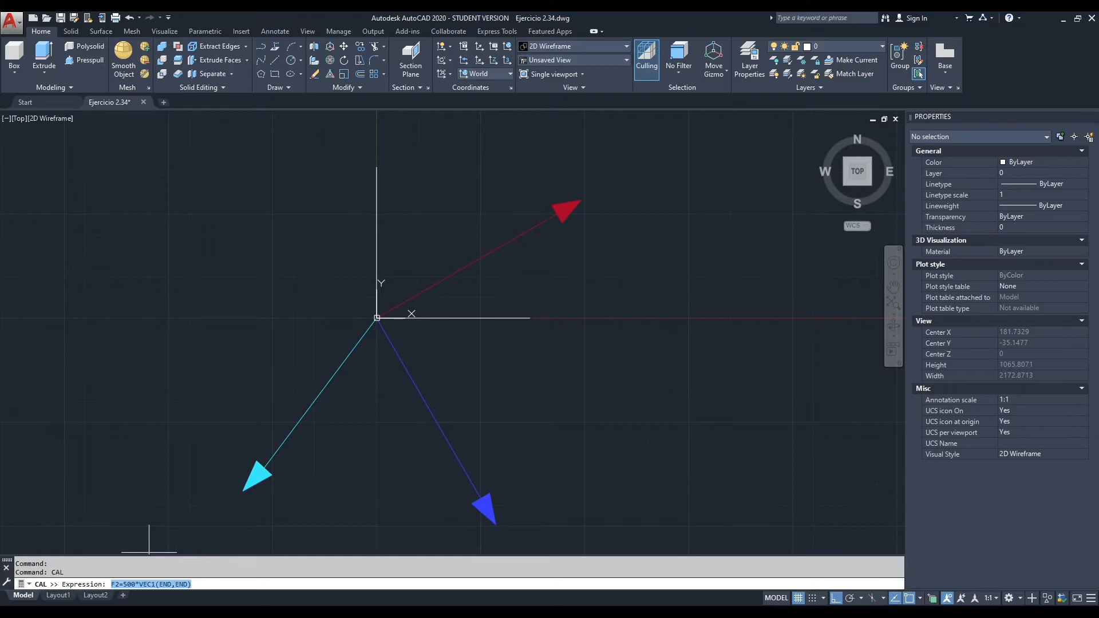
click(200, 566)
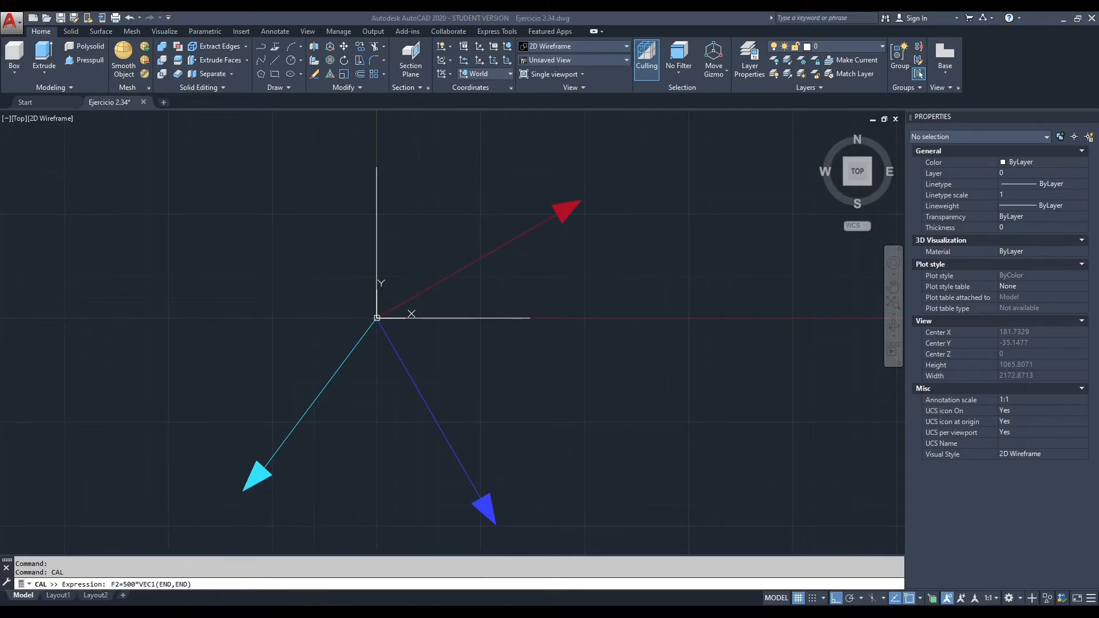
drag(413, 193, 342, 194)
click(506, 193)
drag(441, 194, 430, 193)
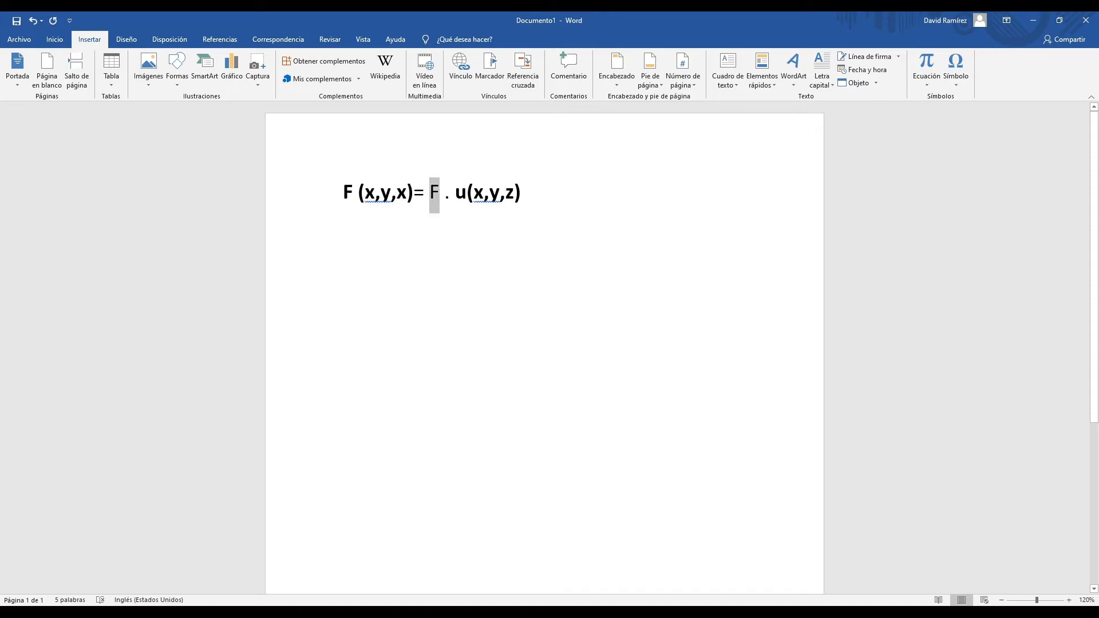
drag(520, 193, 455, 194)
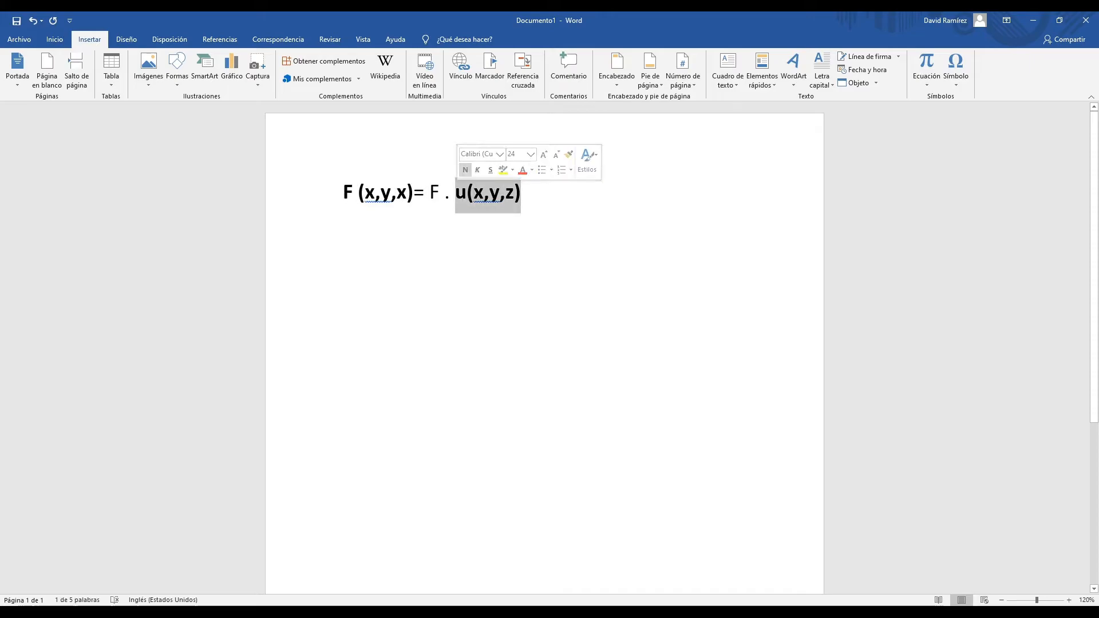
click(522, 194)
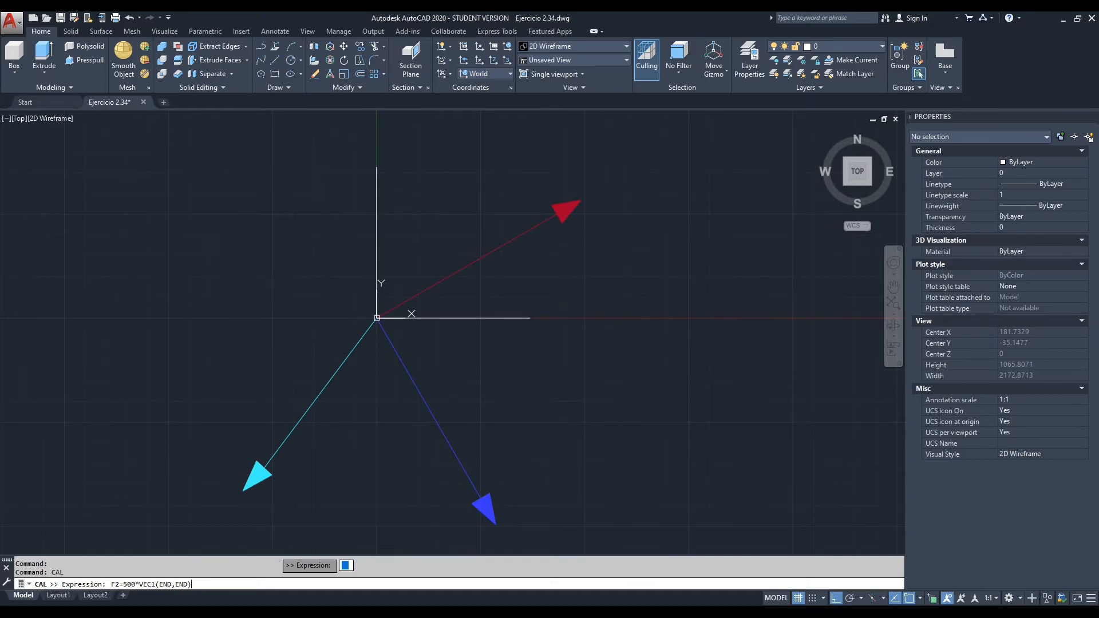
- Evaluate the F2 expression in AutoCAD, picking the blue vector's end at the origin and its arrow end
key(Return)
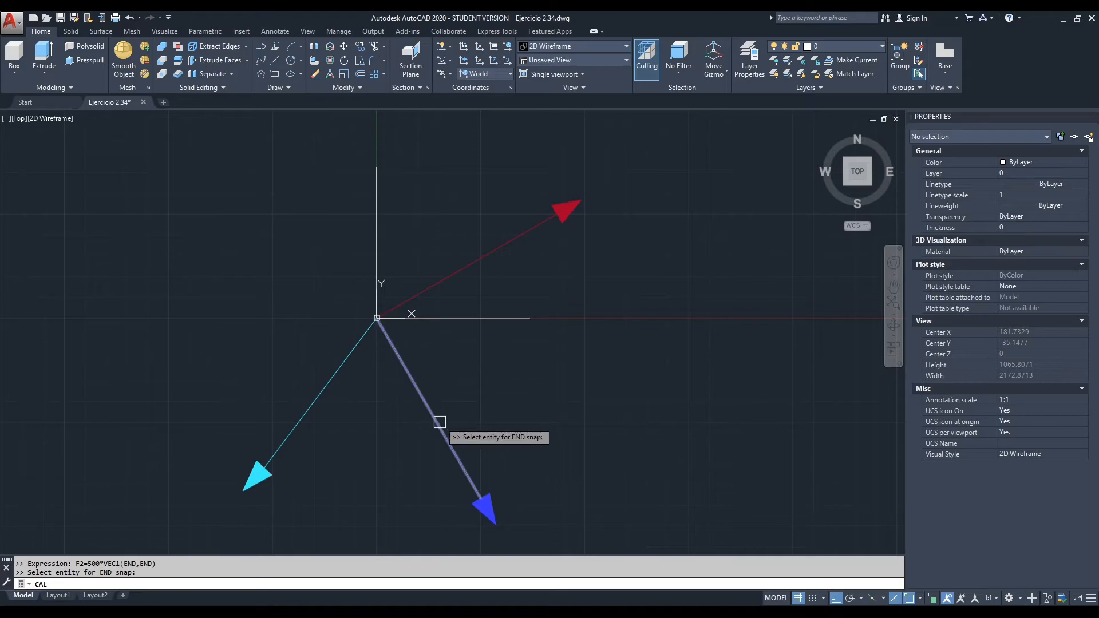
click(387, 334)
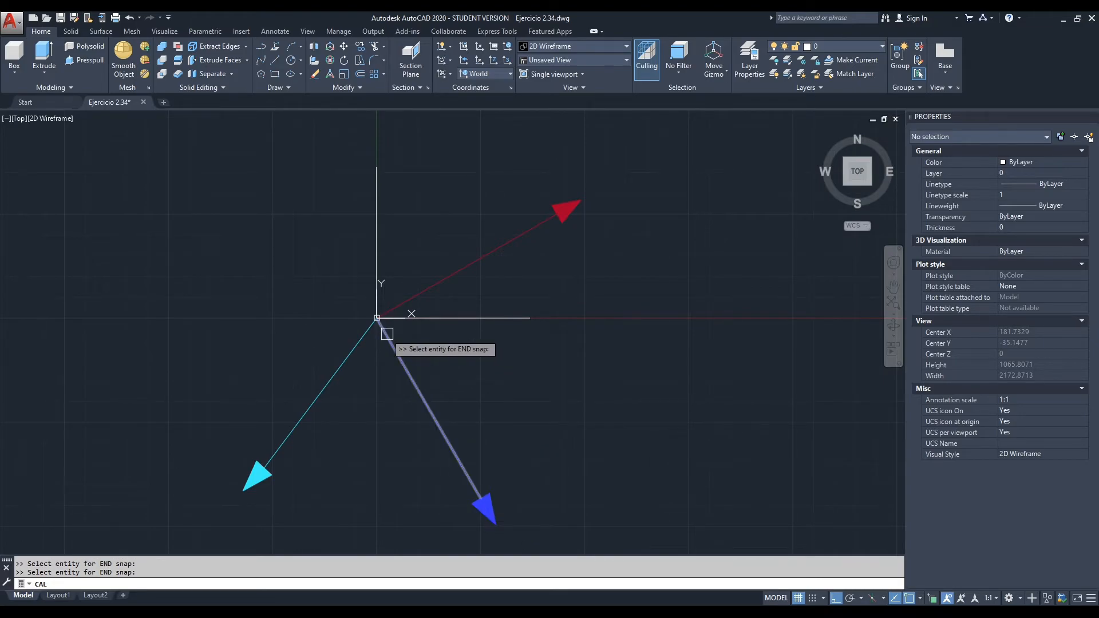
click(475, 484)
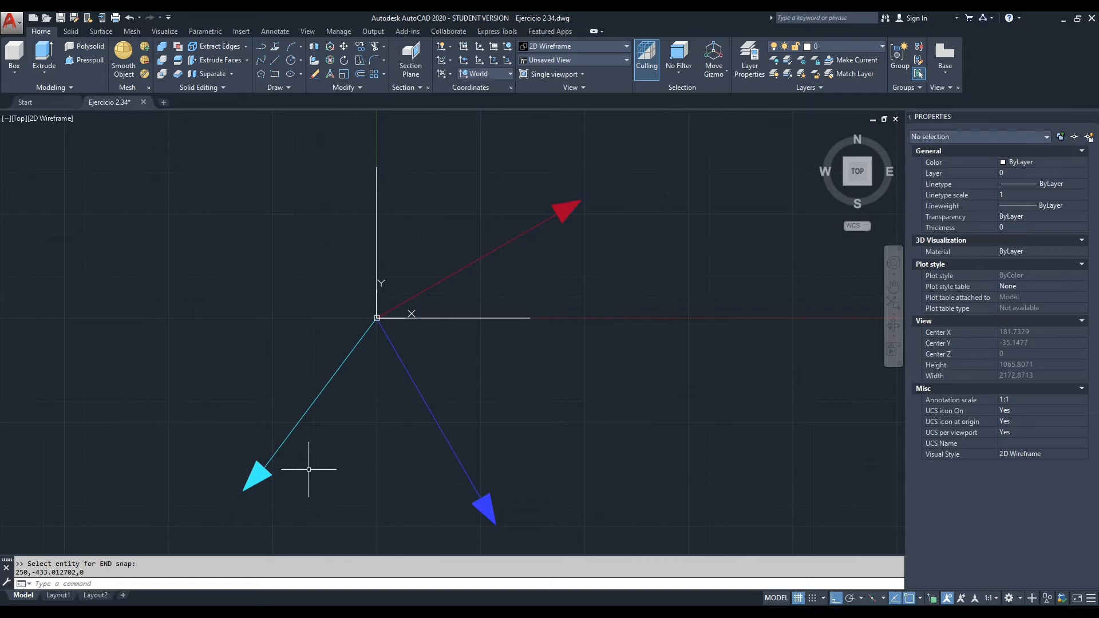
- Review the F (x,y,x) side of the force formula in Documento1 in Word and return to the AutoCAD drawing
click(200, 567)
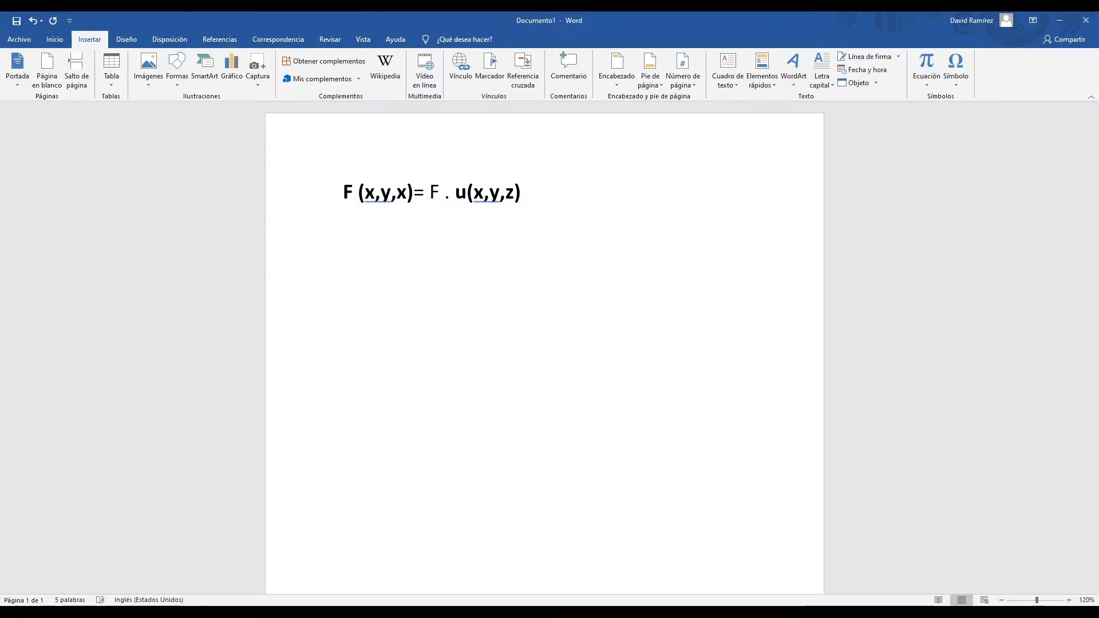
drag(430, 195, 343, 195)
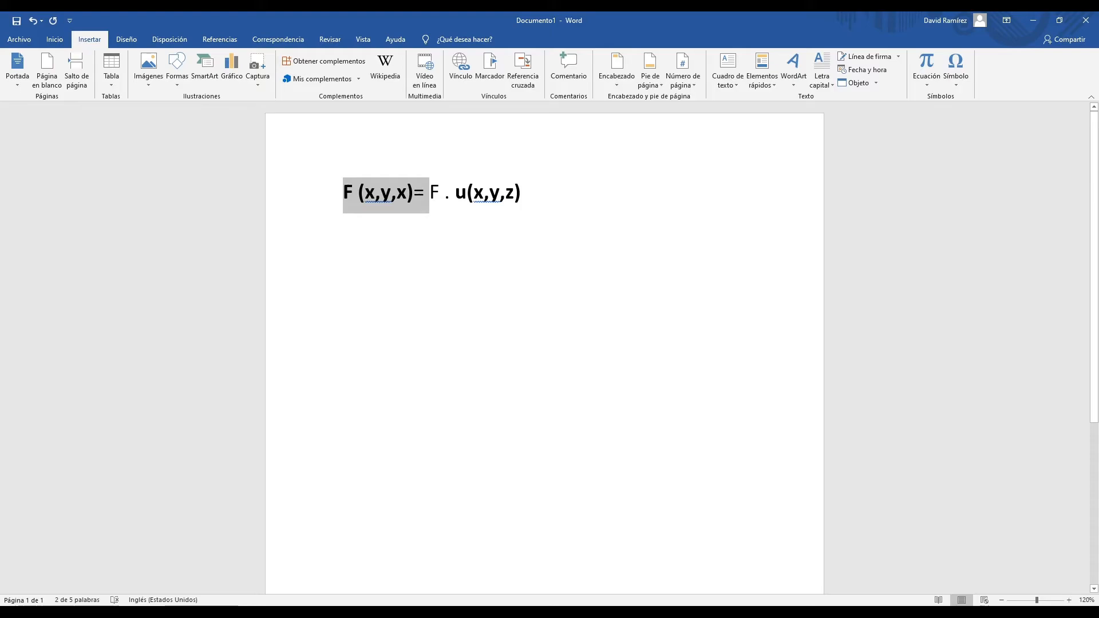
click(521, 194)
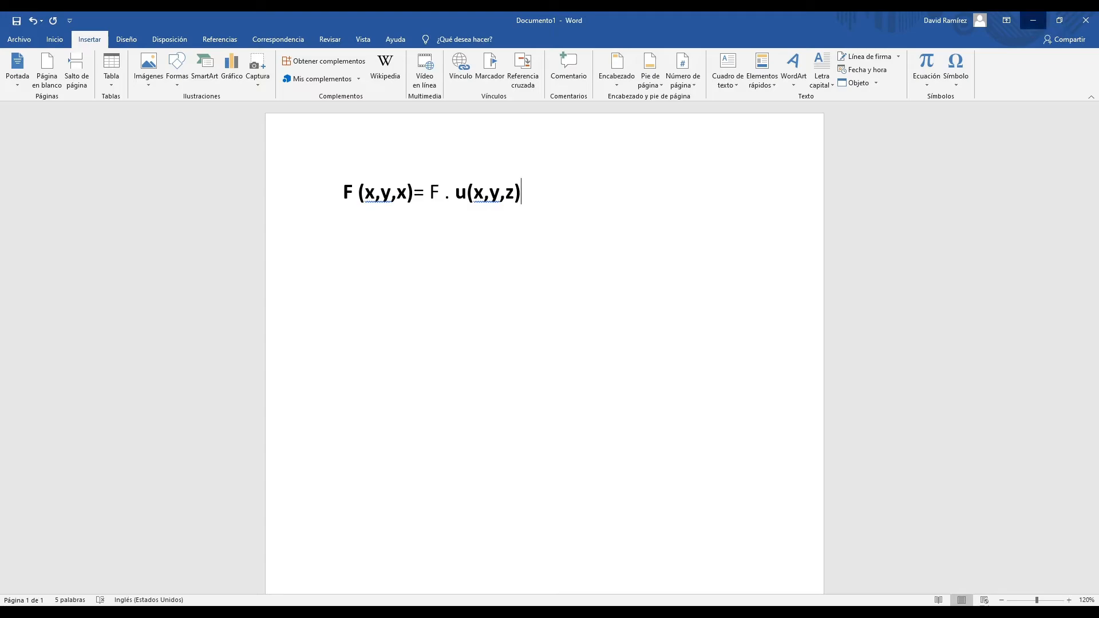
click(1033, 20)
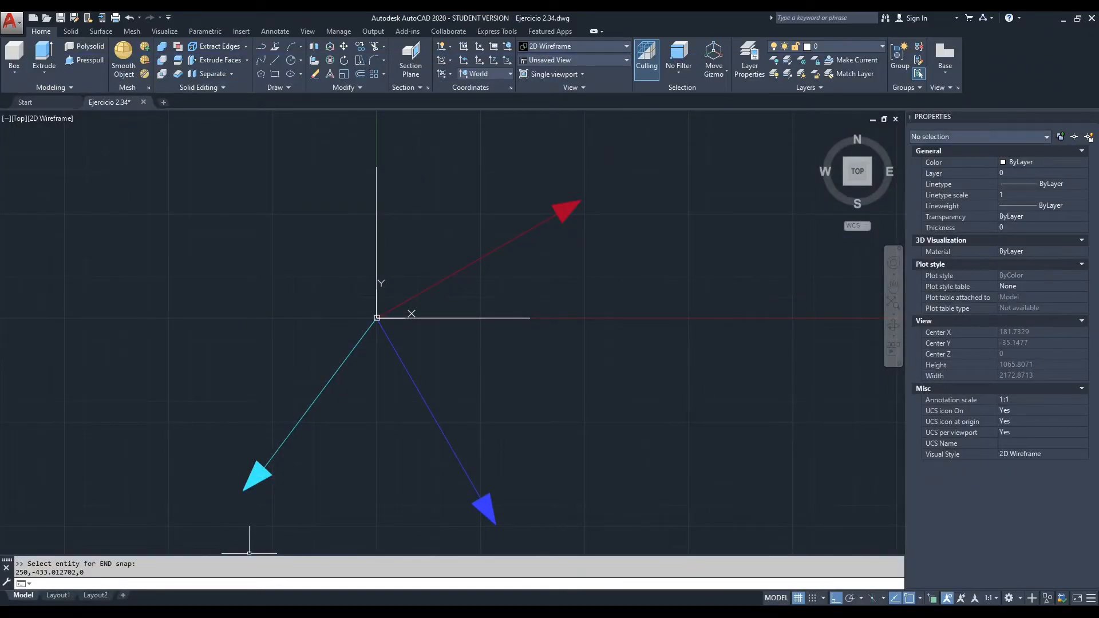
- Draw the blue vector's rectangular components as a vertical line down from the origin and a horizontal line to its arrow tip
middle_drag(414, 407, 399, 320)
click(275, 59)
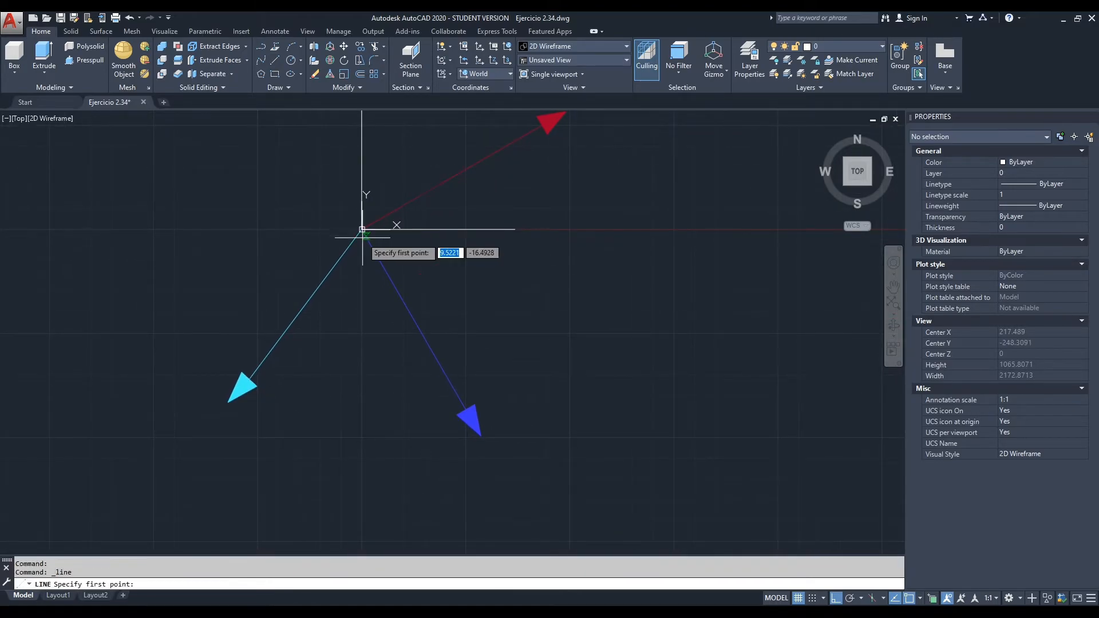
click(362, 229)
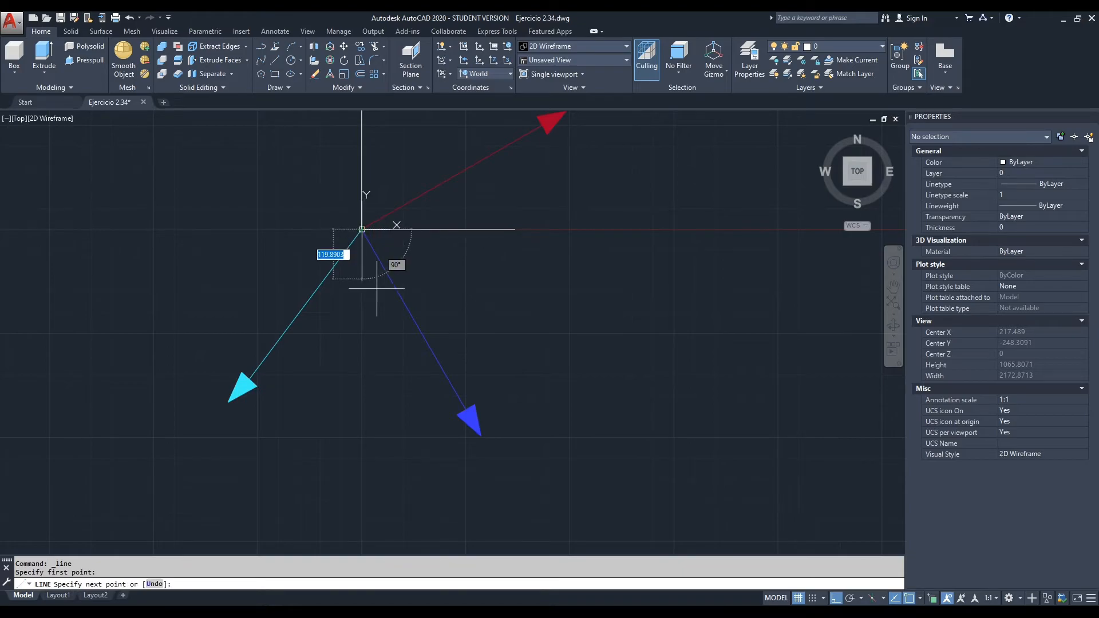
click(364, 438)
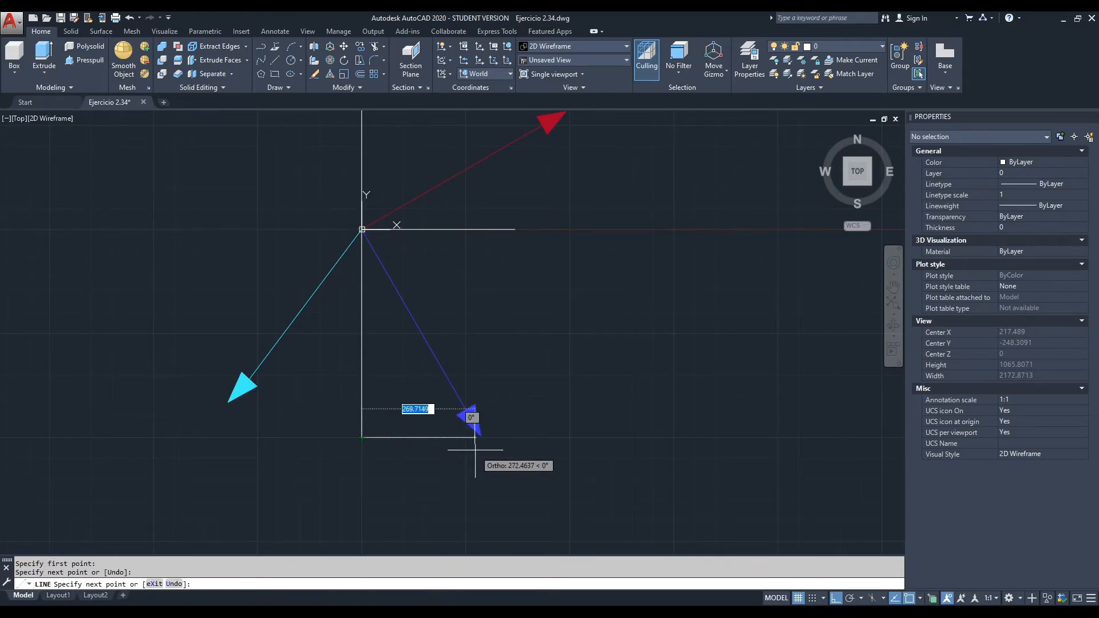
click(480, 444)
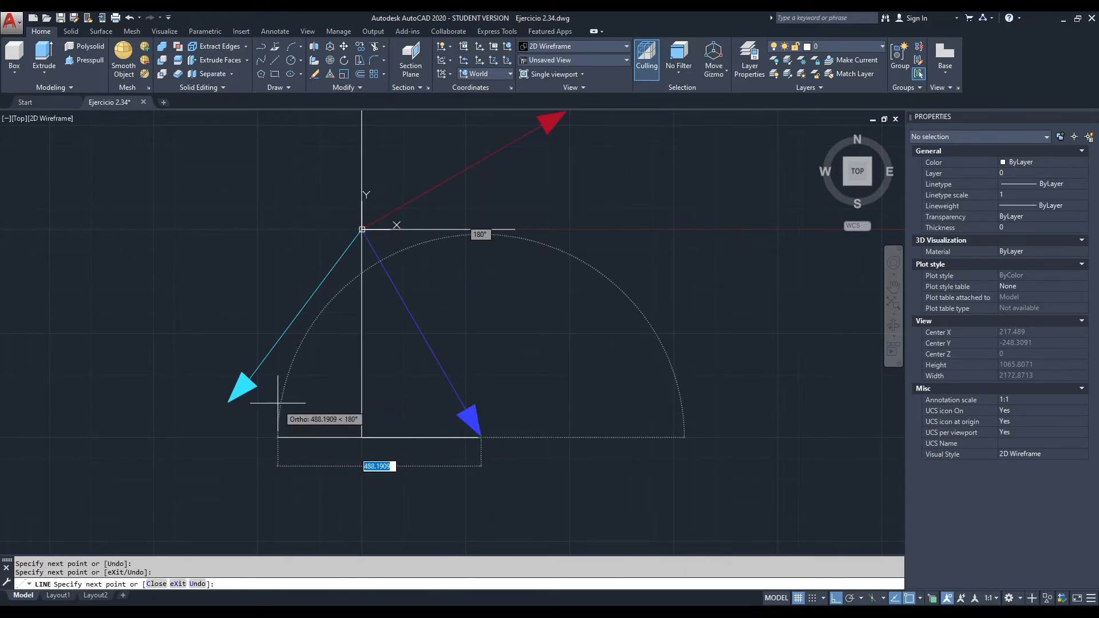
key(Escape)
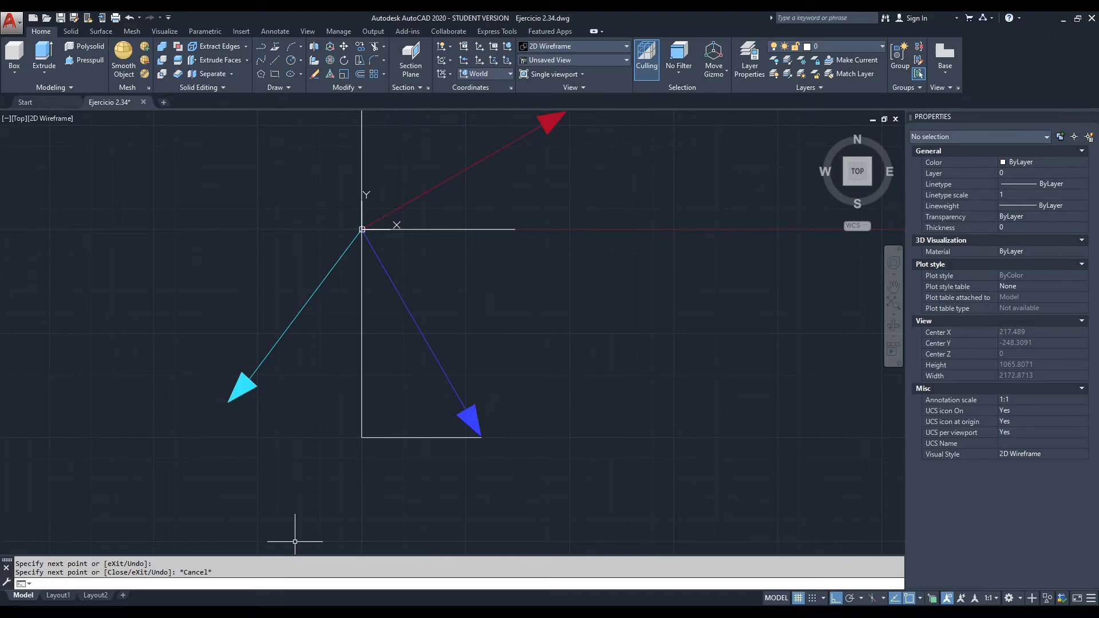
- Examine the F2 components in the command history text window and close it
key(F2)
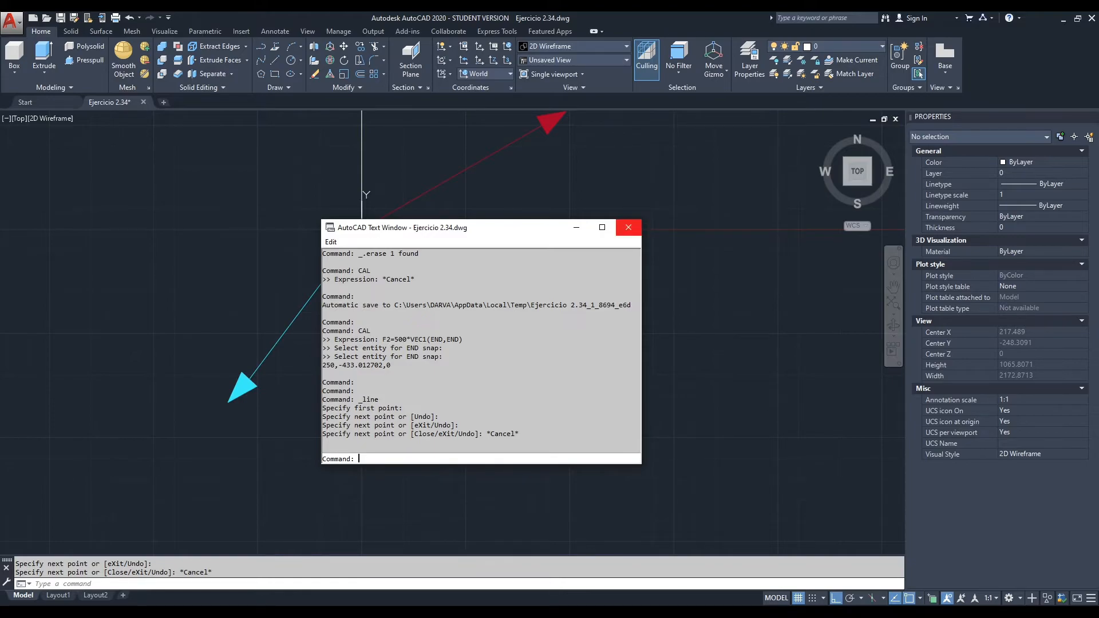
click(628, 227)
key(Escape)
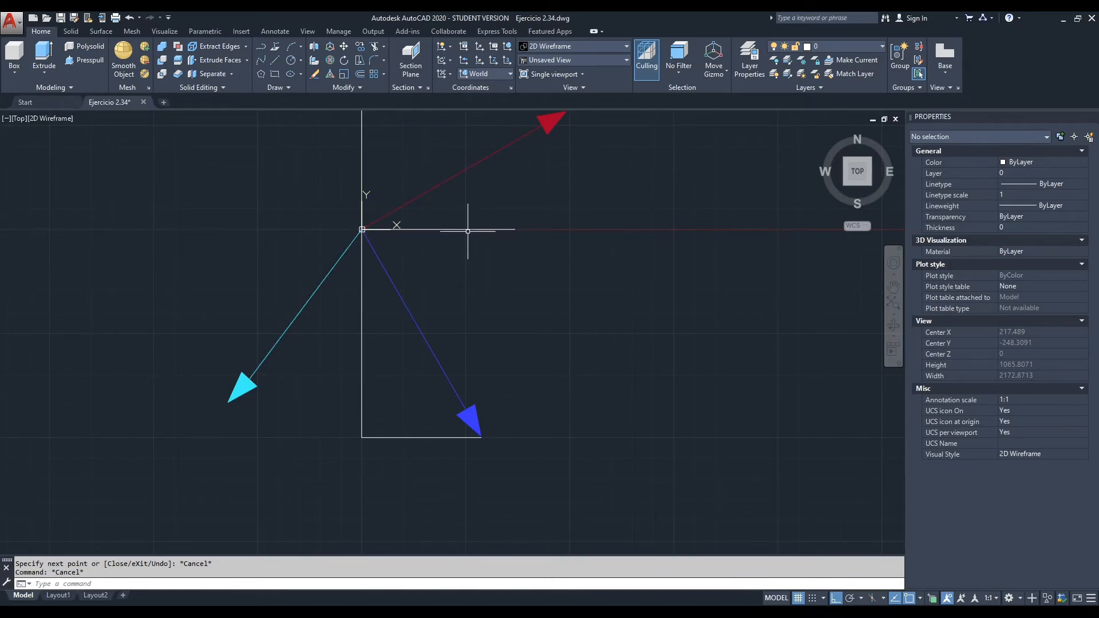
key(Escape)
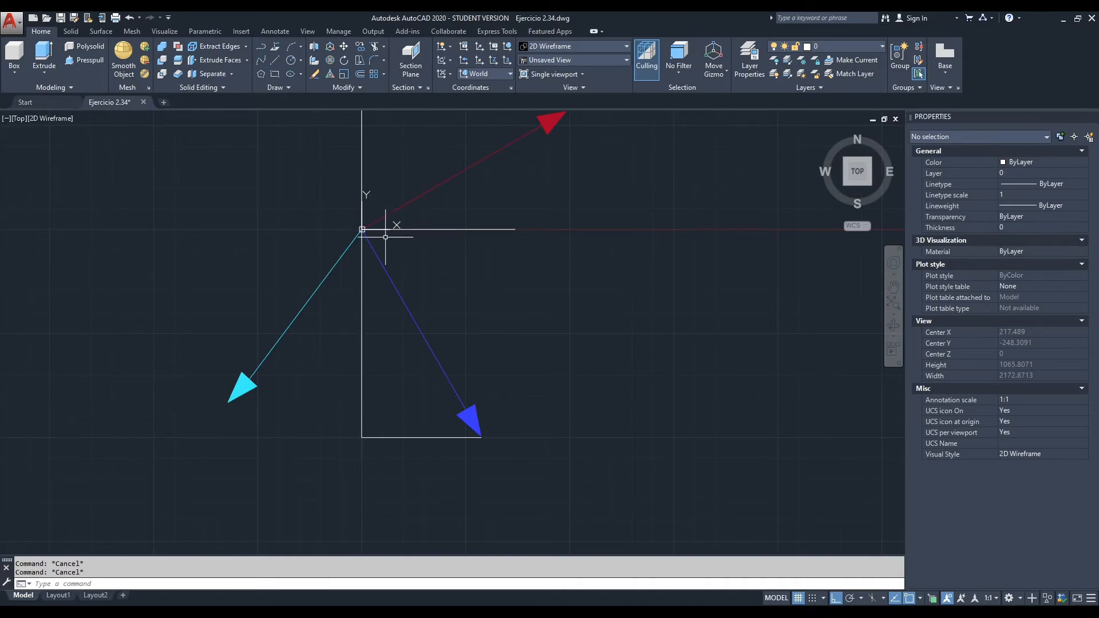
- Delete the horizontal and vertical component lines drawn for the blue vector
click(426, 437)
key(Delete)
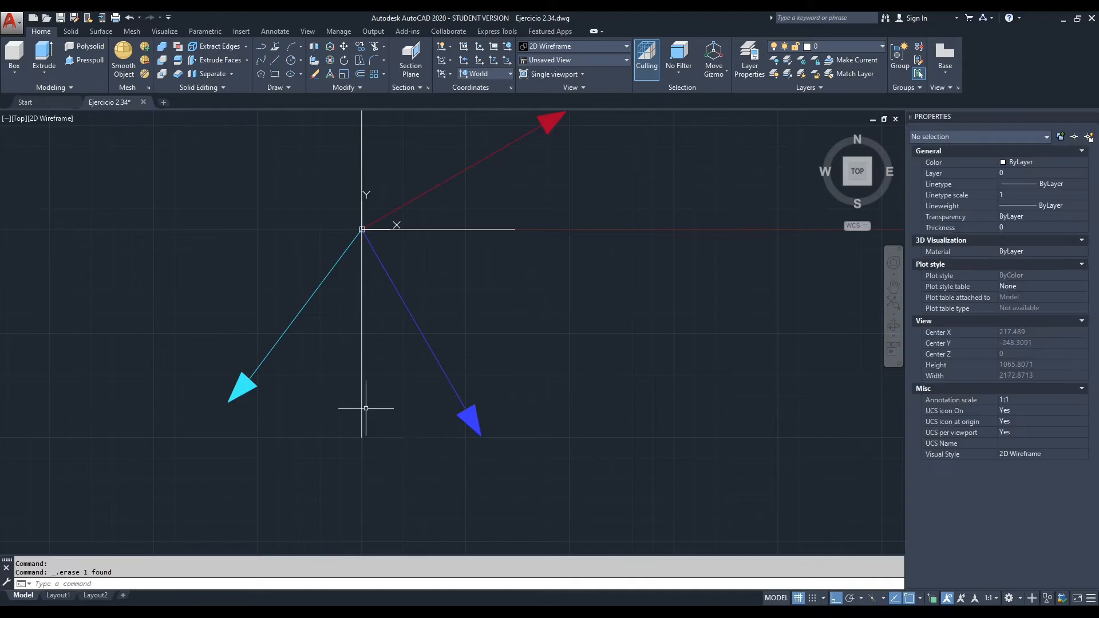
click(361, 393)
key(Delete)
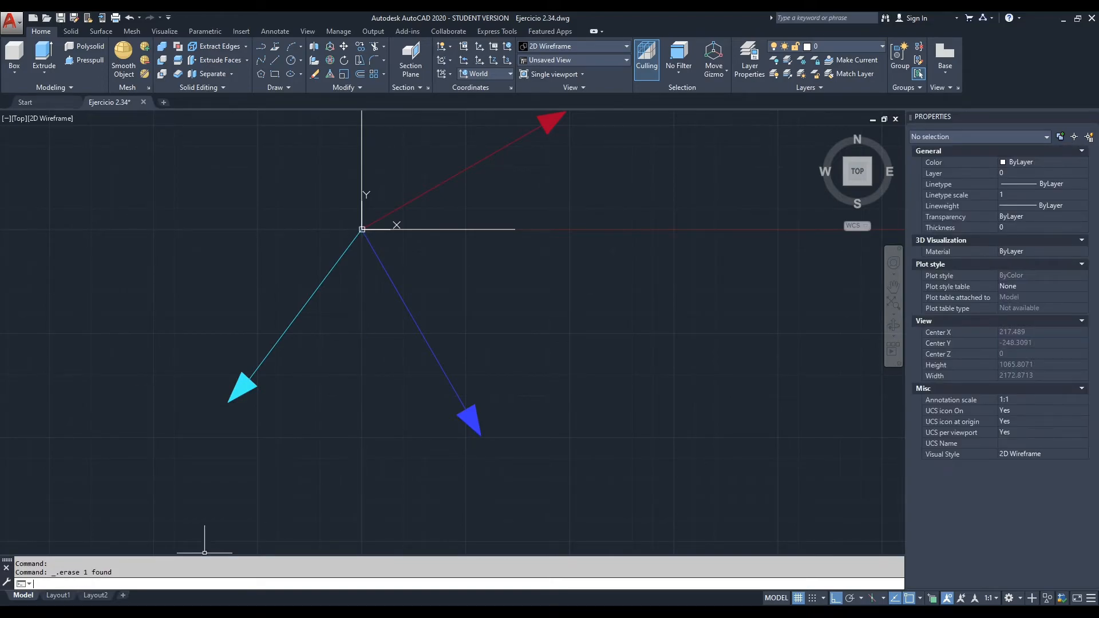
- Review the F2=500*VEC1(END,END) expression in the command history text window and close it
key(F2)
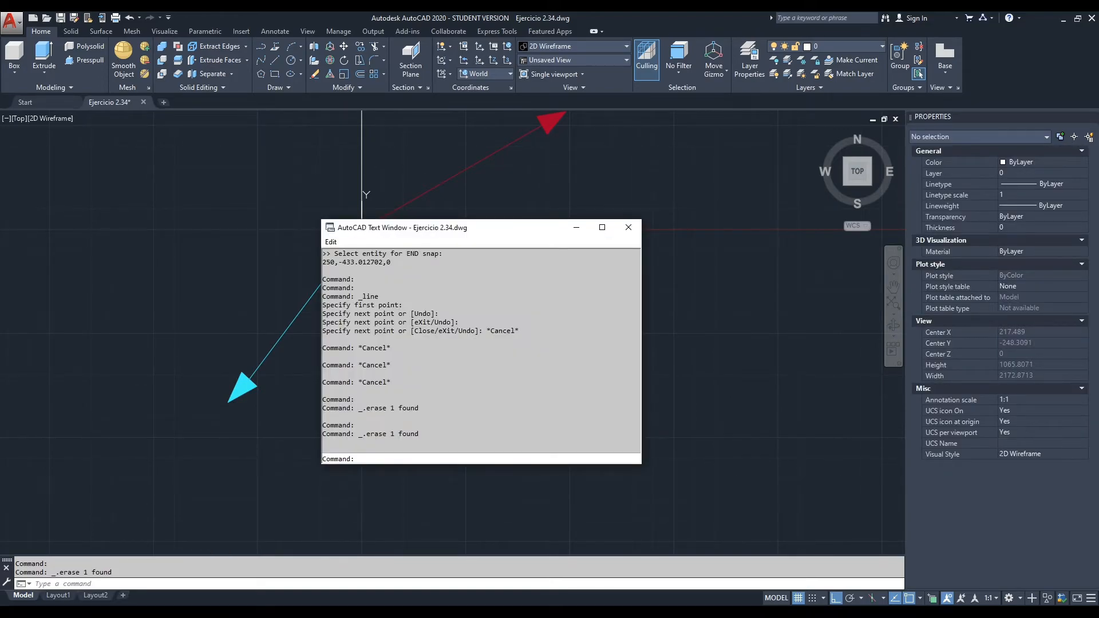
scroll(481, 351, up, 2)
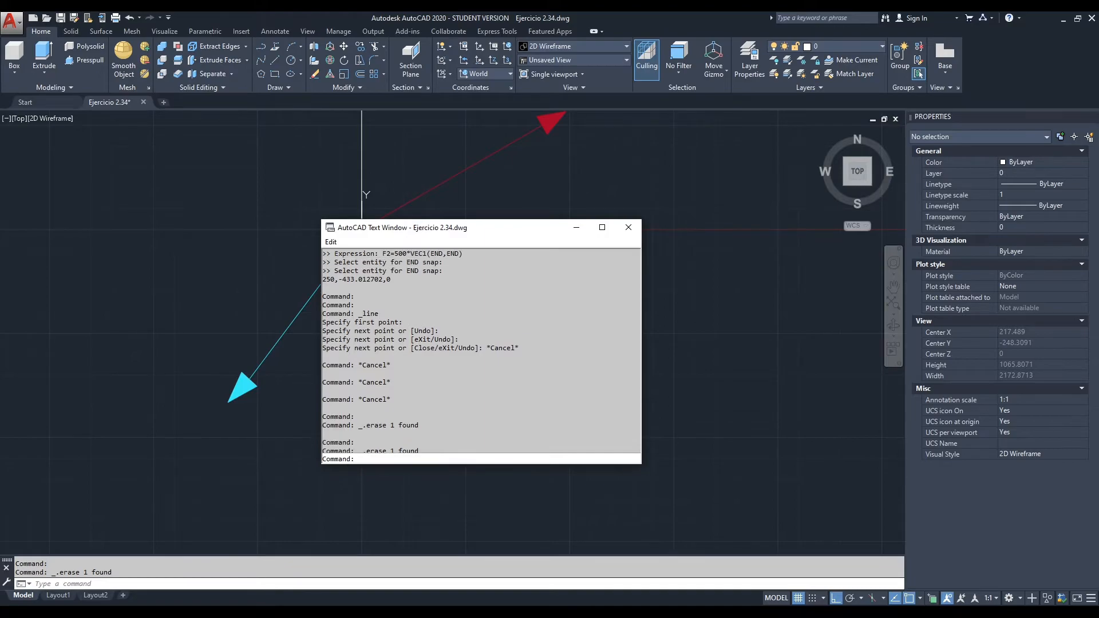
drag(407, 254, 394, 254)
drag(407, 253, 463, 254)
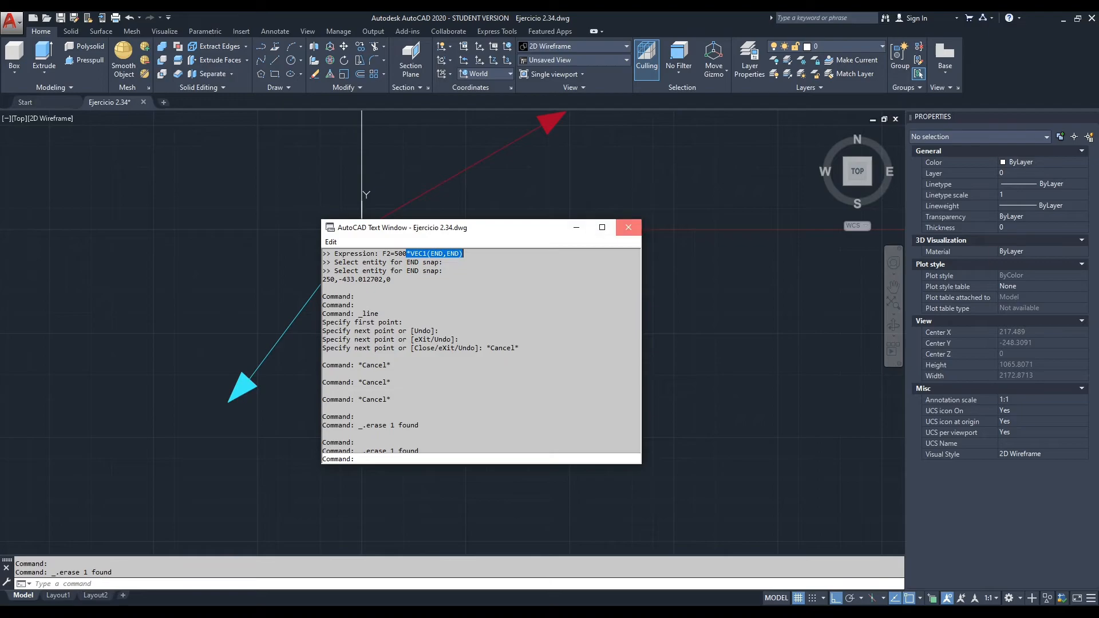
click(629, 227)
- Compute F3=450*VEC1(END,END) with CAL, picking the cyan vector's origin end and then its arrow end
text(CA)
key(Return)
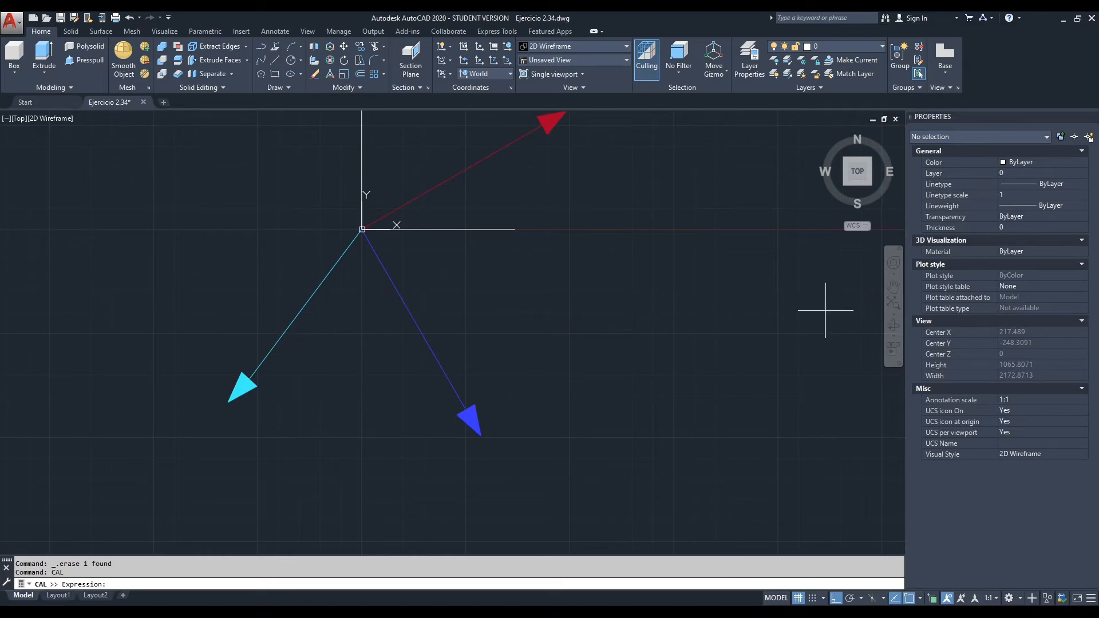
key(alt+Tab)
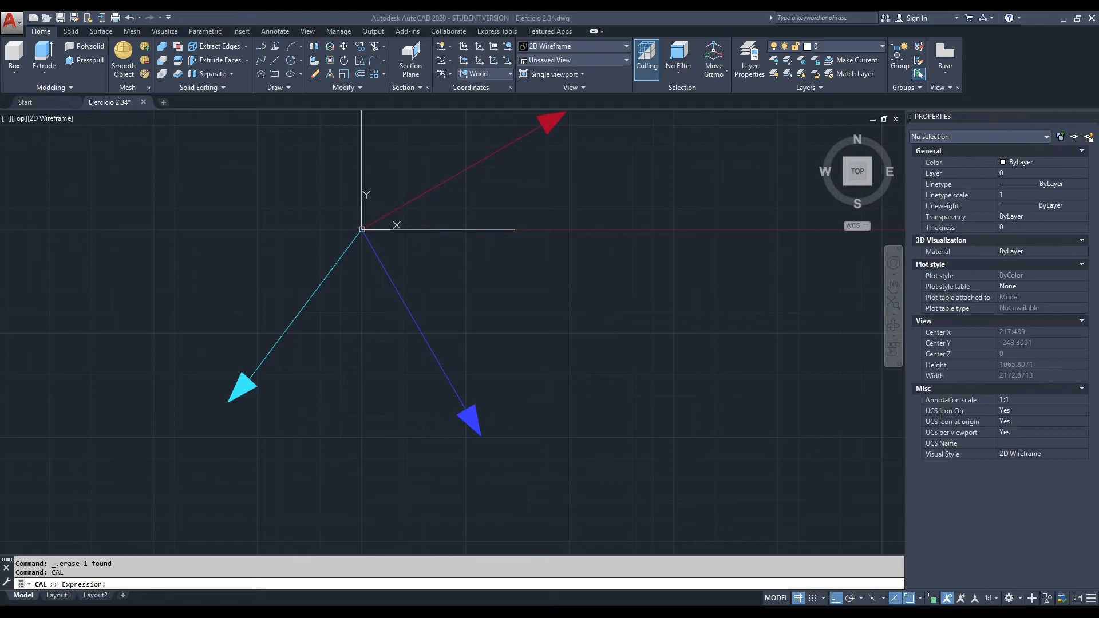
key(alt+Tab)
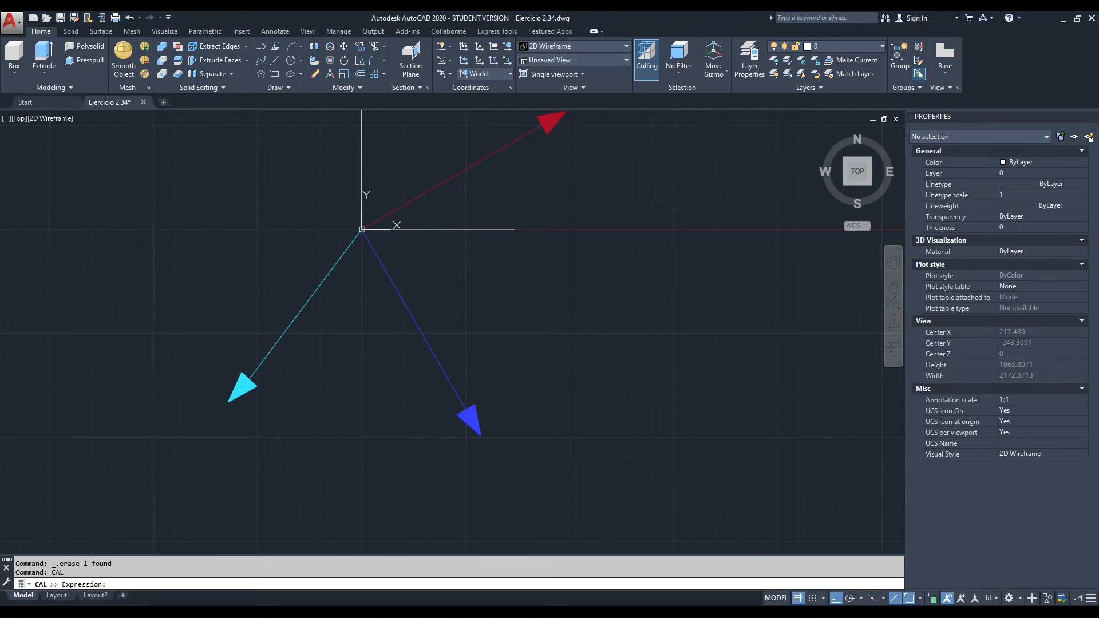
text(F3=)
click(266, 612)
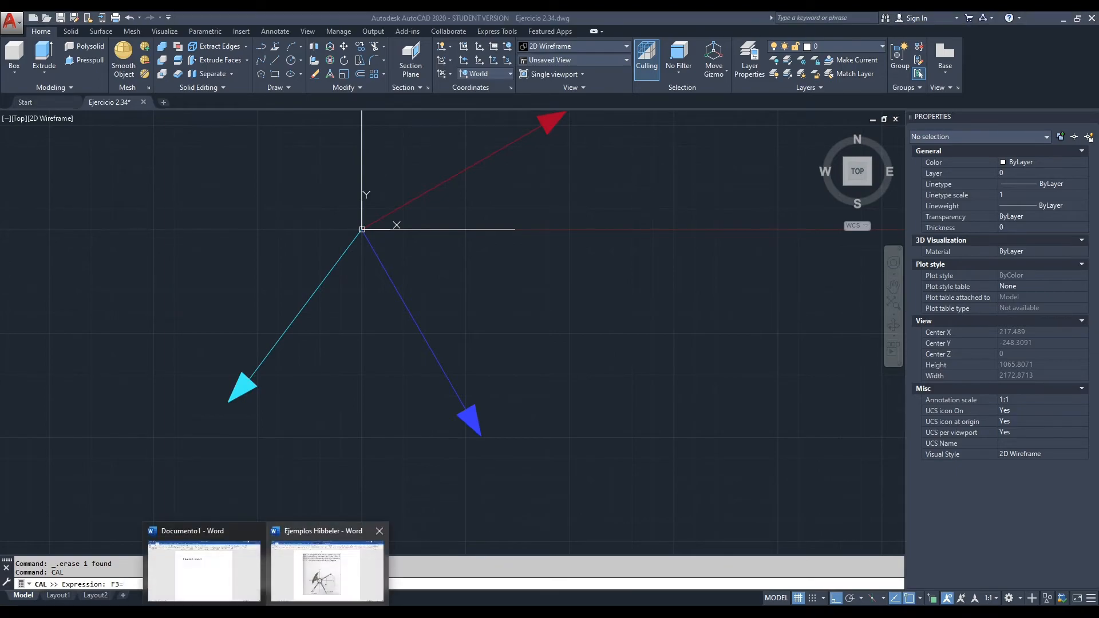
click(327, 573)
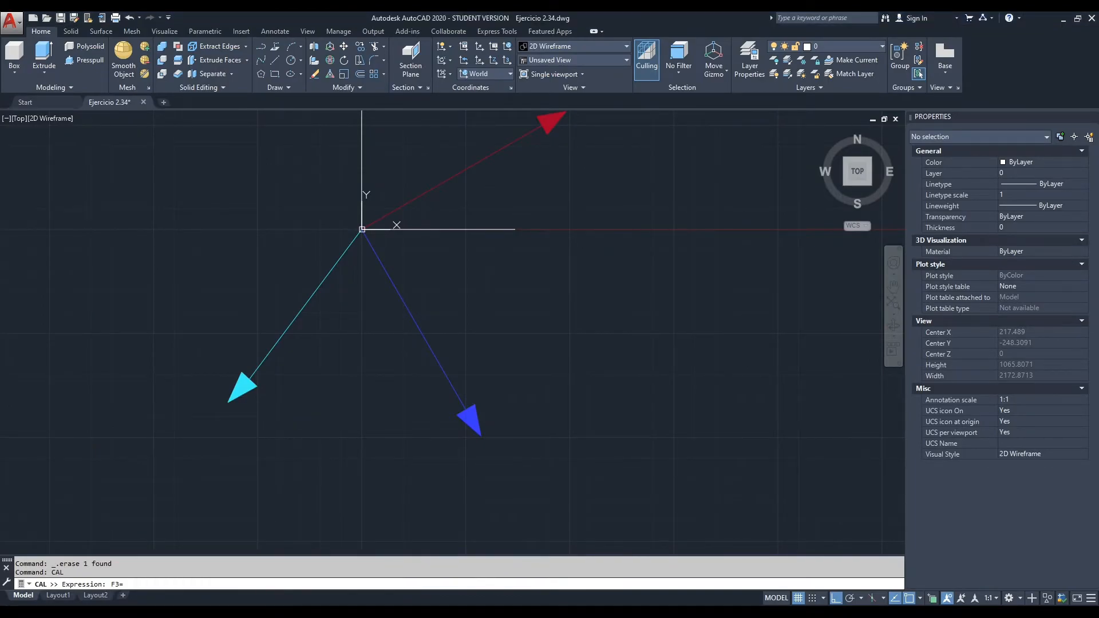
text(450*VEC1(END,END))
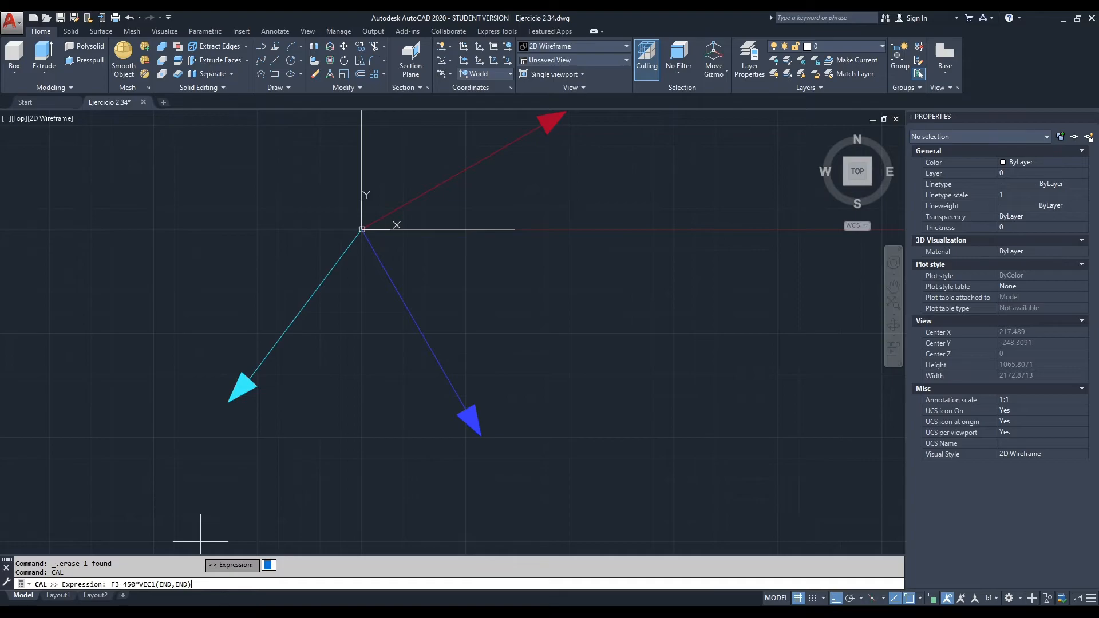
key(Return)
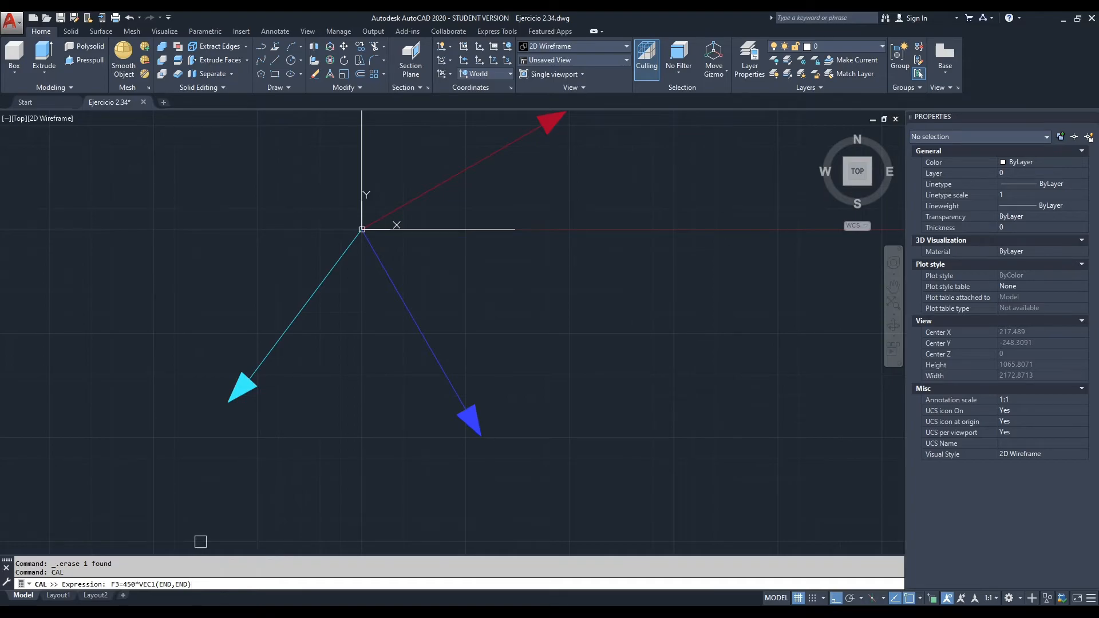
click(357, 237)
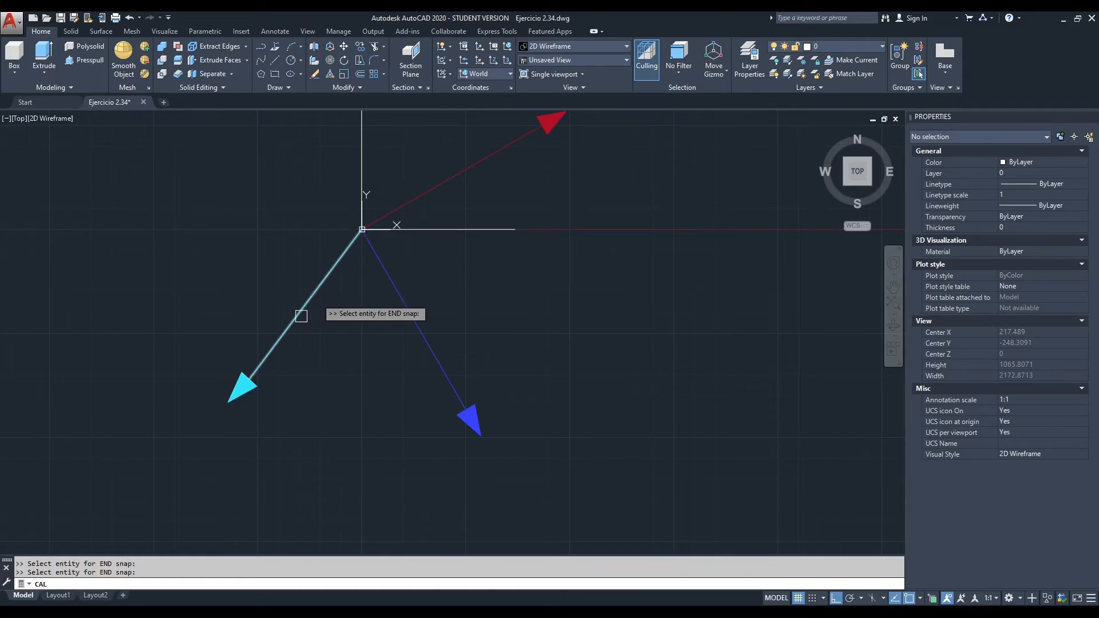
click(264, 363)
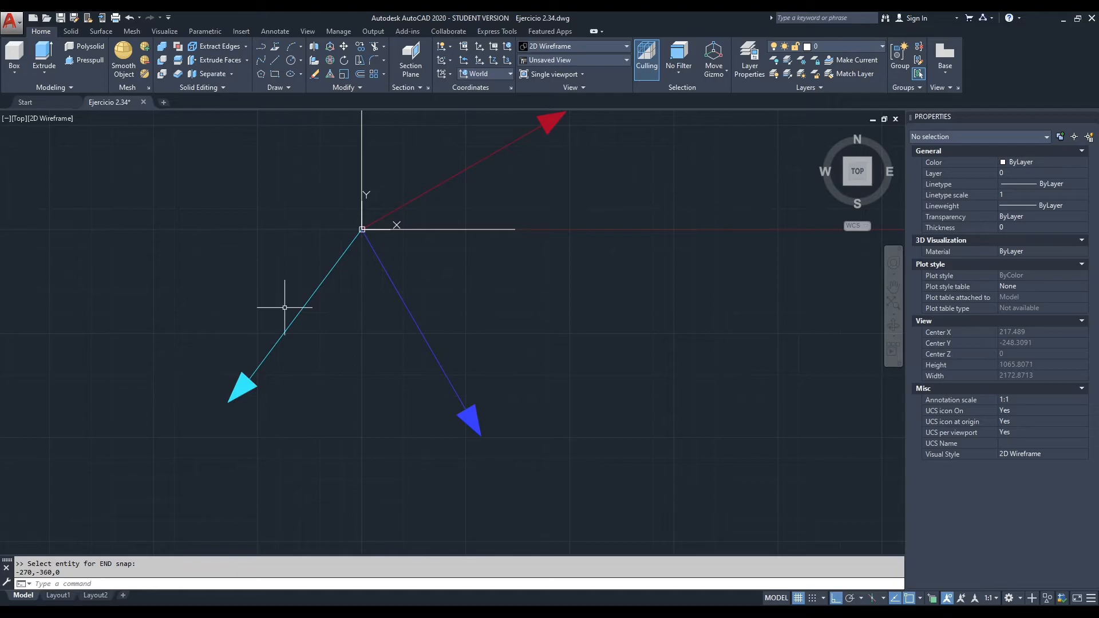
- Compute the resultant force with CAL using the expression FR=F1+F2+F3
click(384, 584)
text(AL)
key(Return)
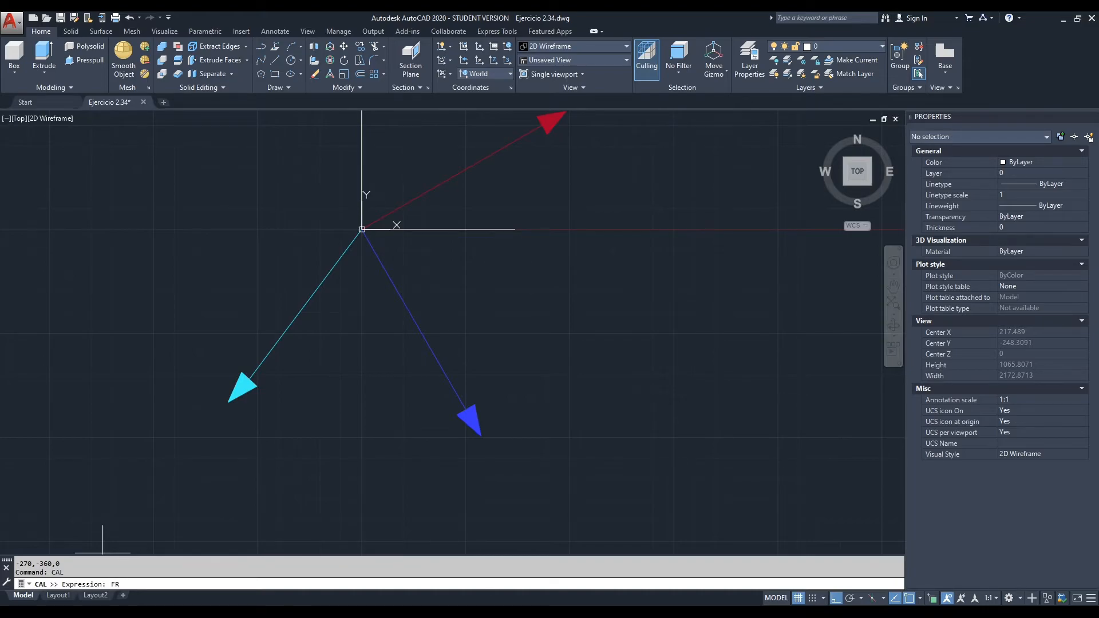
text(FR=F1+F2+F3)
key(Return)
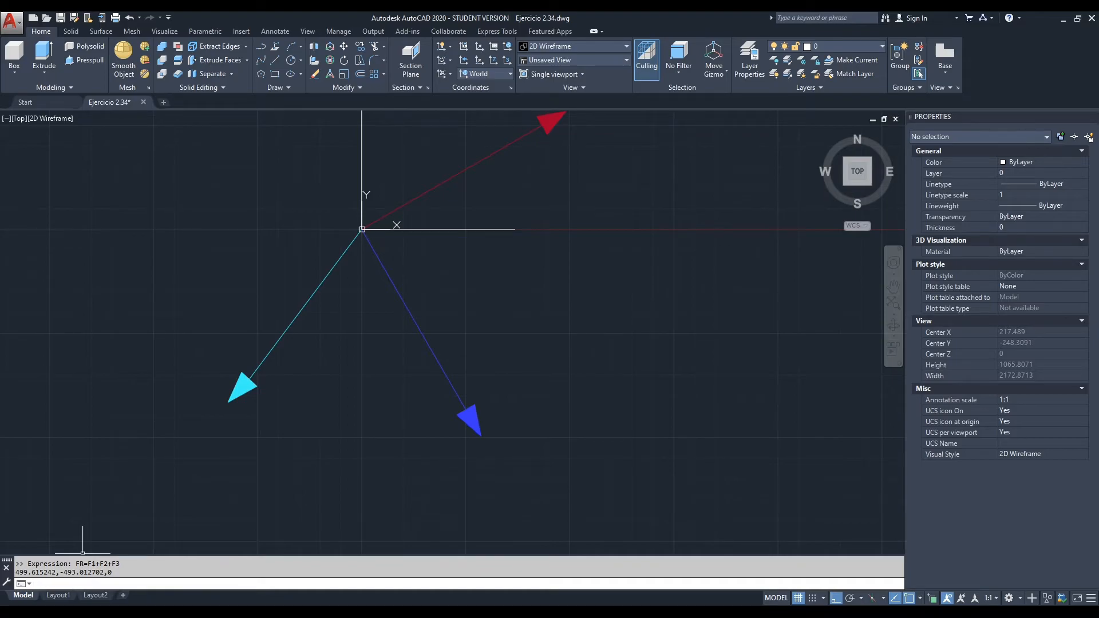
- Draw the resultant as a line from 0,0 to the FR vector using transparent CAL, with Ortho off
middle_drag(550, 437, 552, 409)
scroll(561, 443, down, 4)
middle_drag(621, 446, 588, 408)
click(140, 584)
text(L)
key(Return)
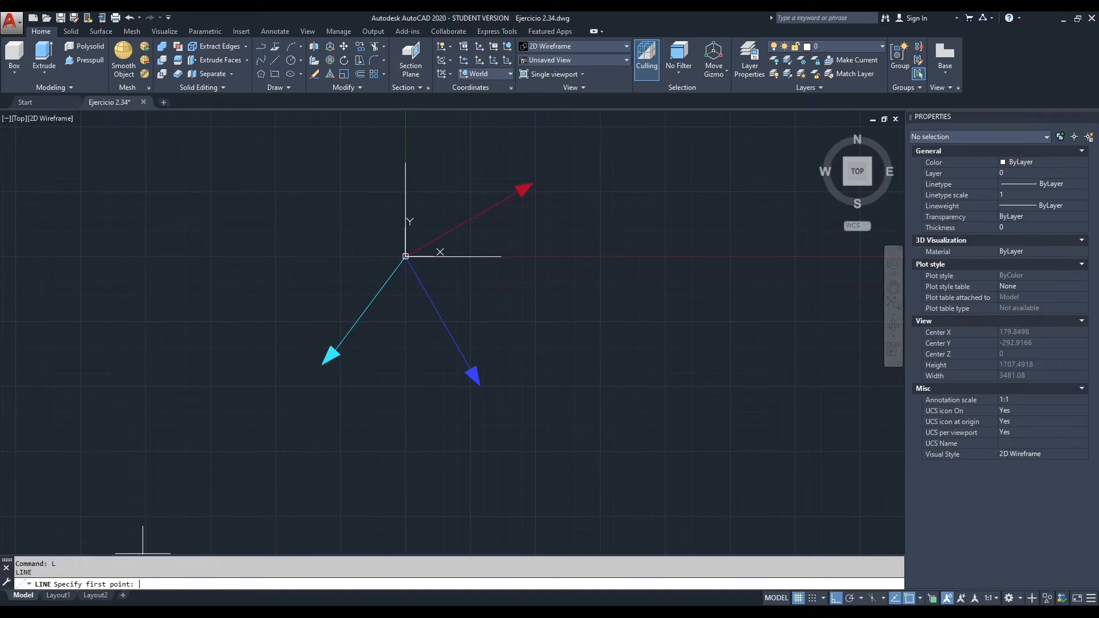
text(00)
text(,0)
key(Return)
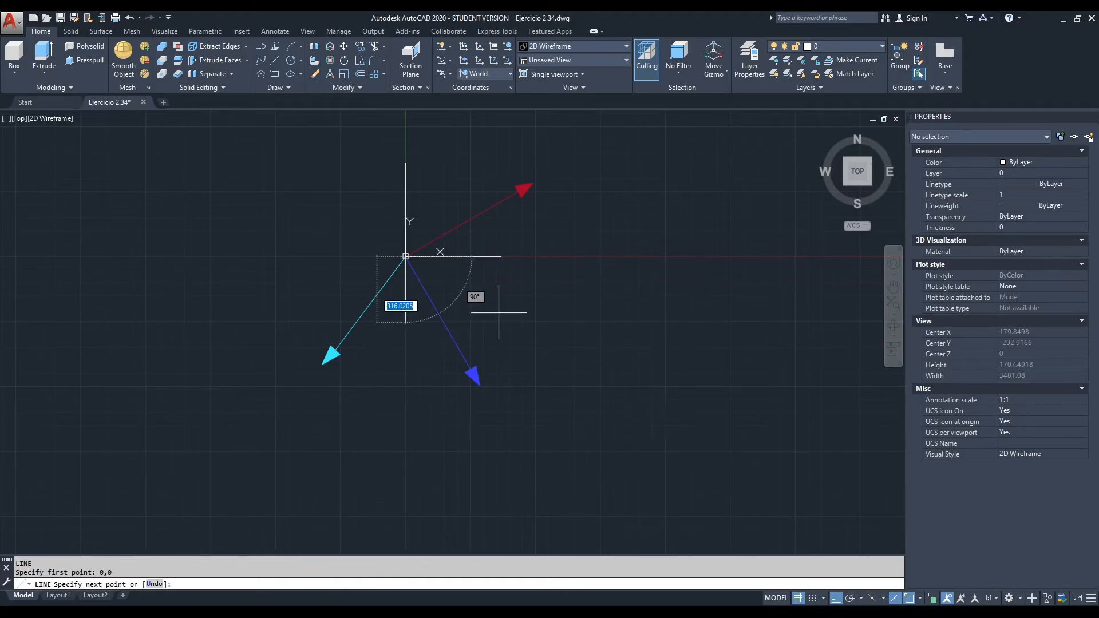
key(F8)
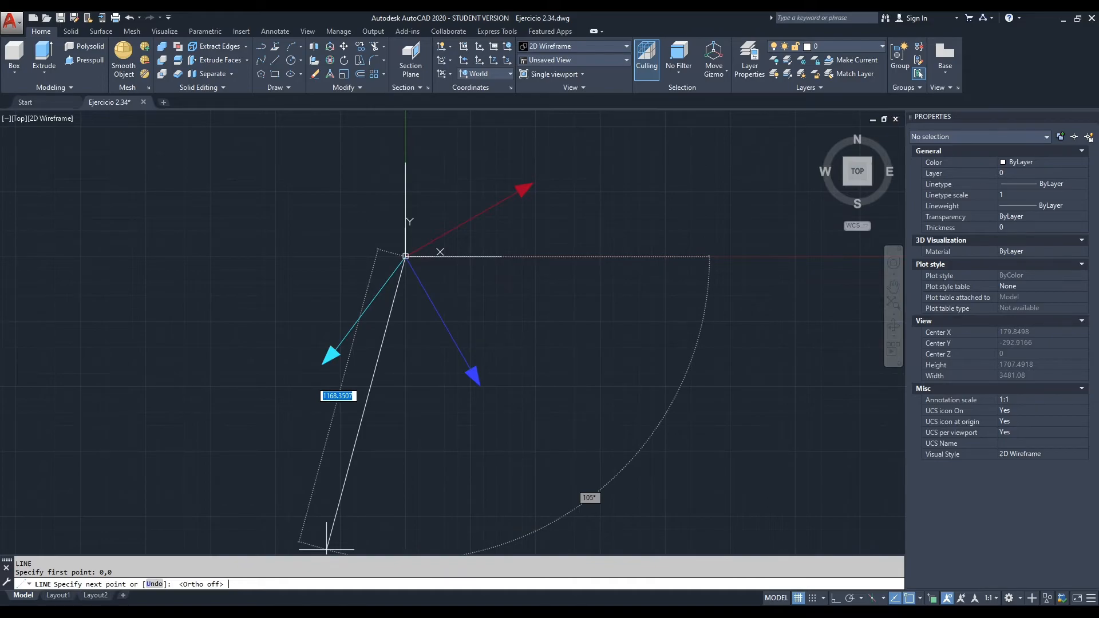
text(ç)
key(Escape)
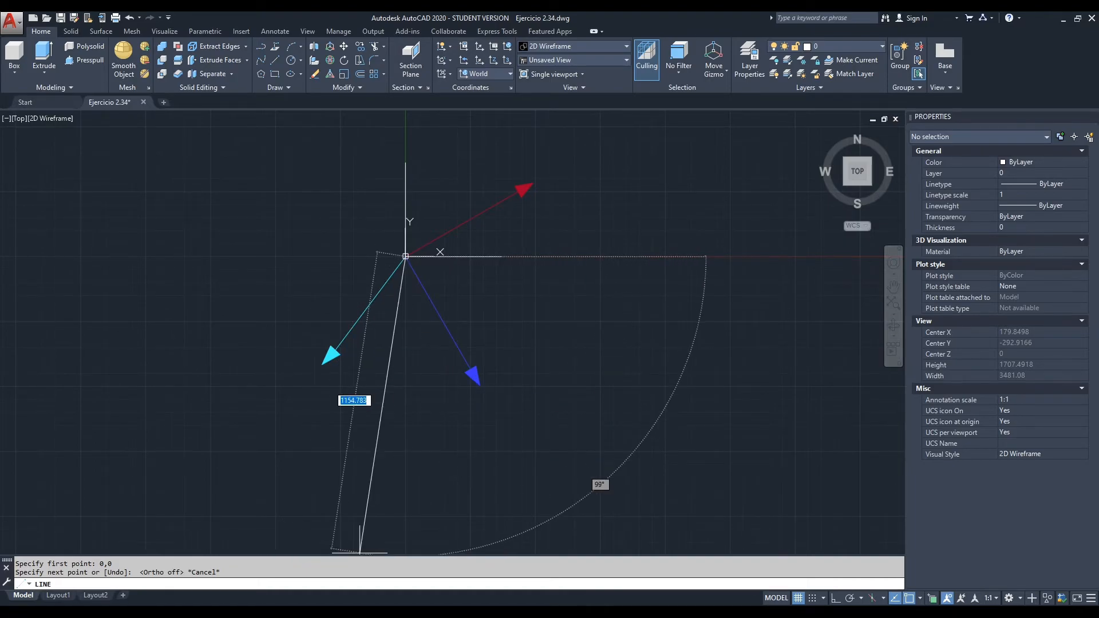
text('cal)
key(Return)
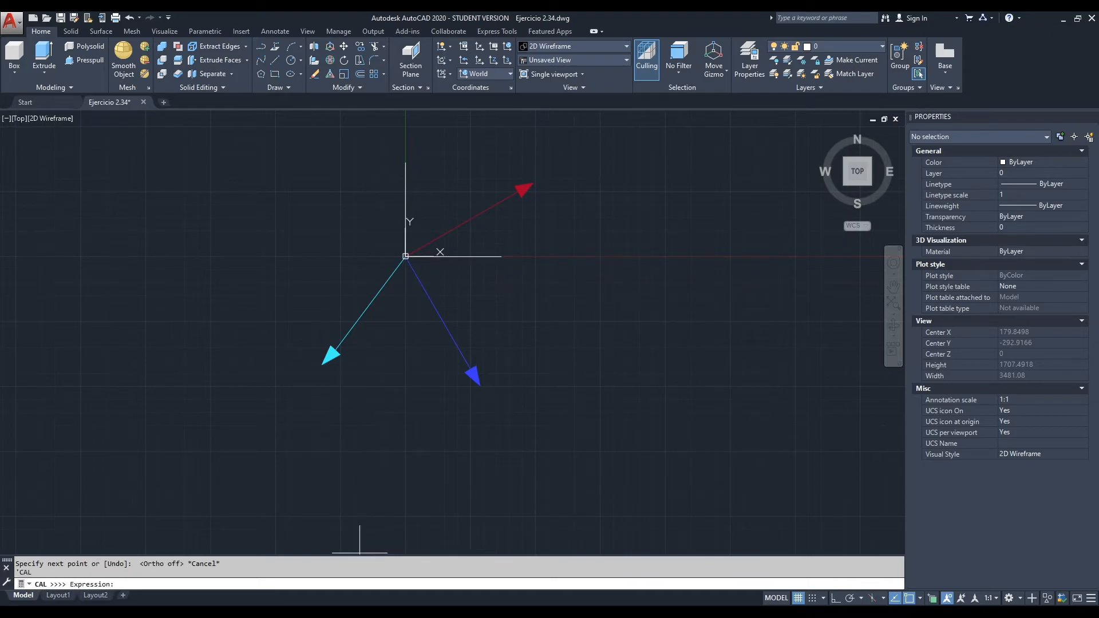
text(FR)
key(Return)
key(Escape)
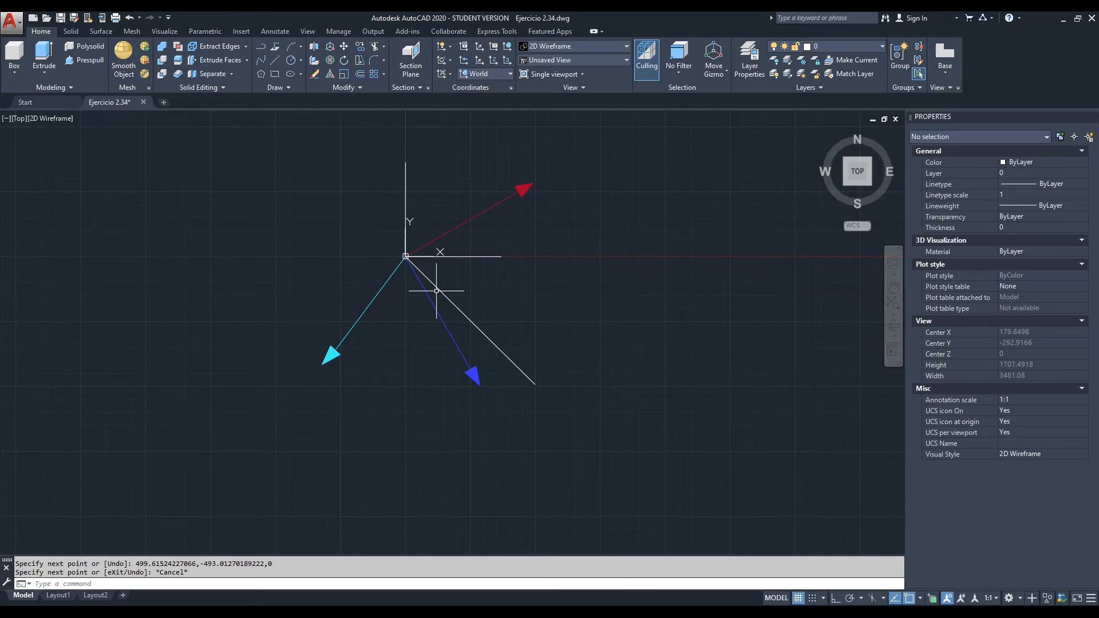
- Inspect the resultant line's end coordinates, length and angle in its properties and clear the selection
click(467, 317)
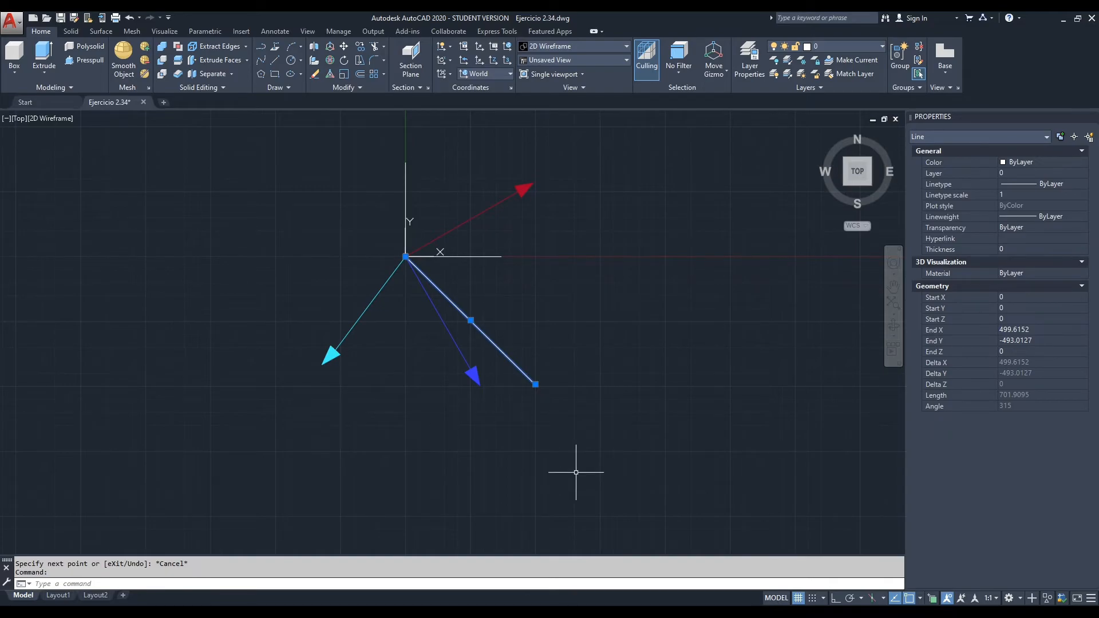
click(543, 420)
key(Escape)
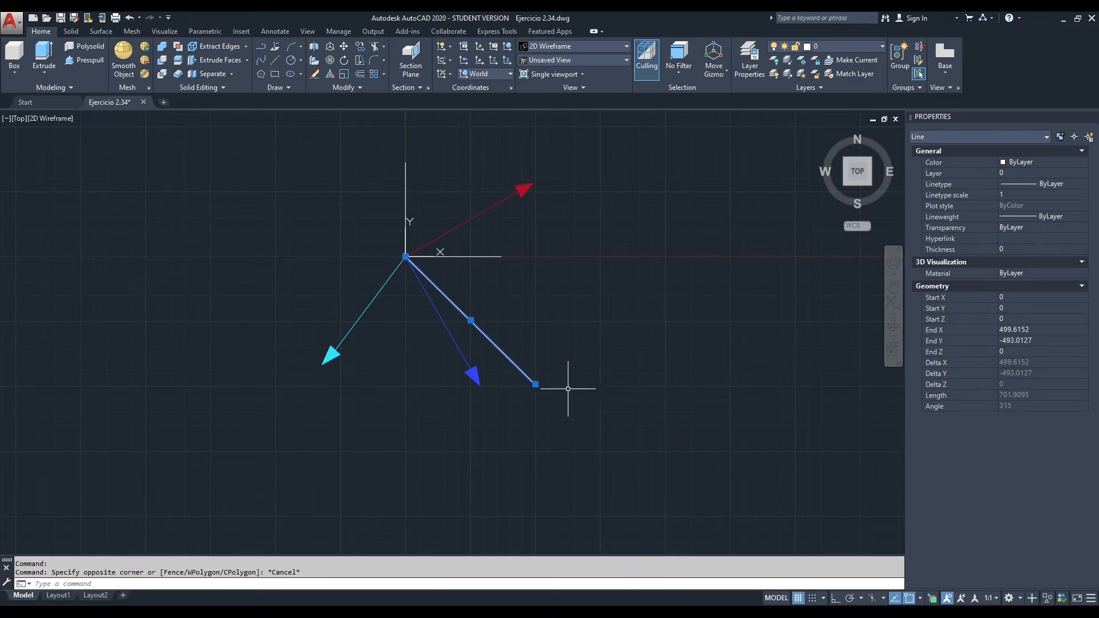
key(Escape)
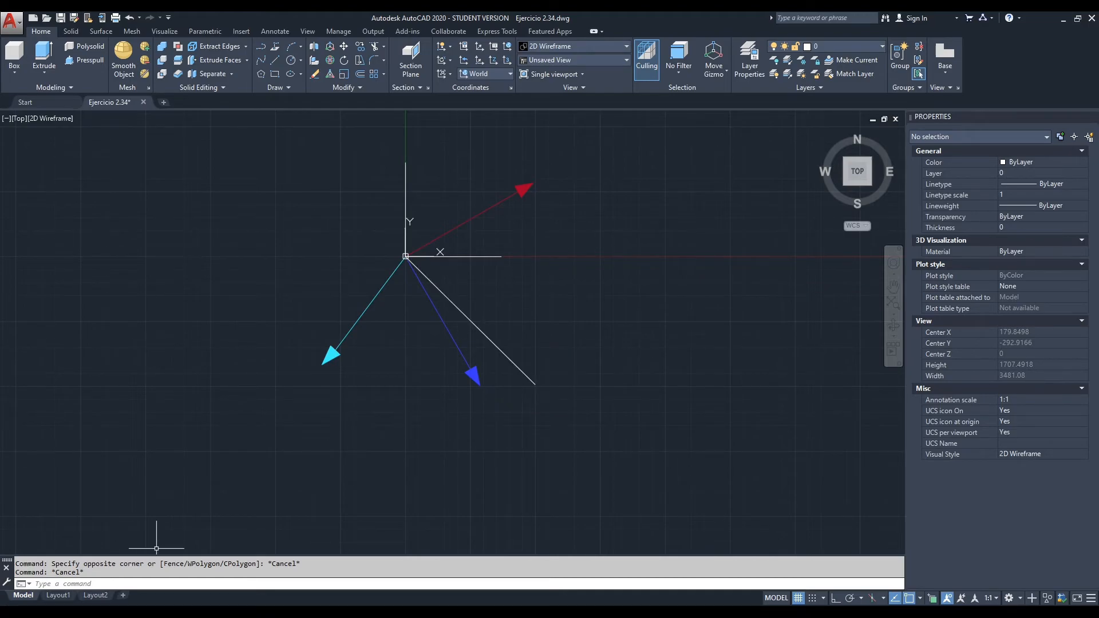
click(150, 584)
scroll(472, 323, up, 4)
scroll(502, 373, down, 2)
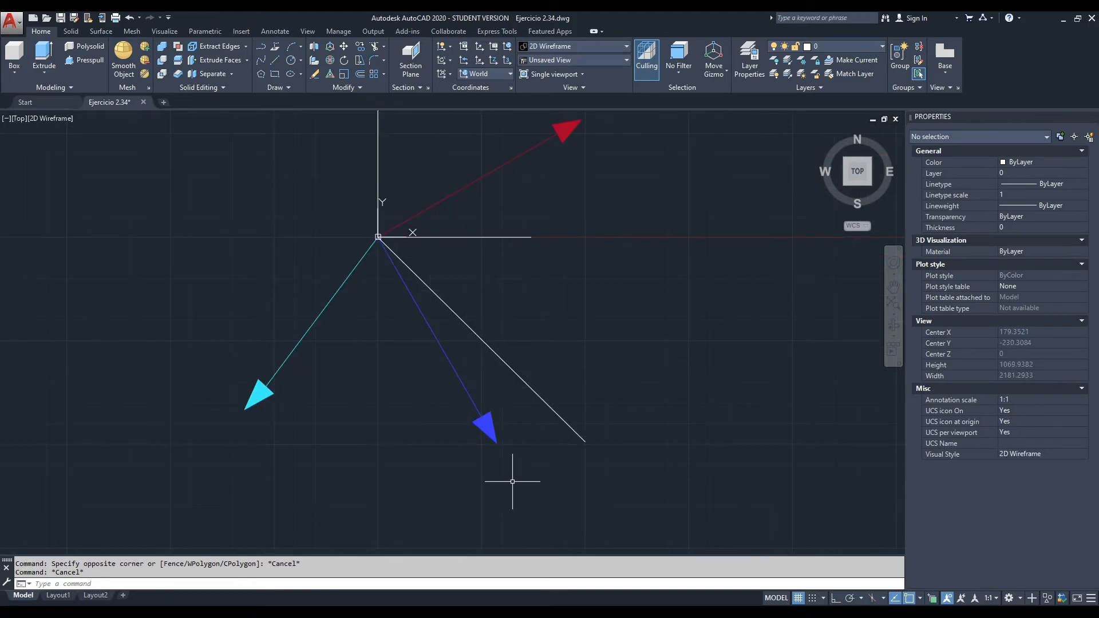
middle_drag(597, 467, 657, 467)
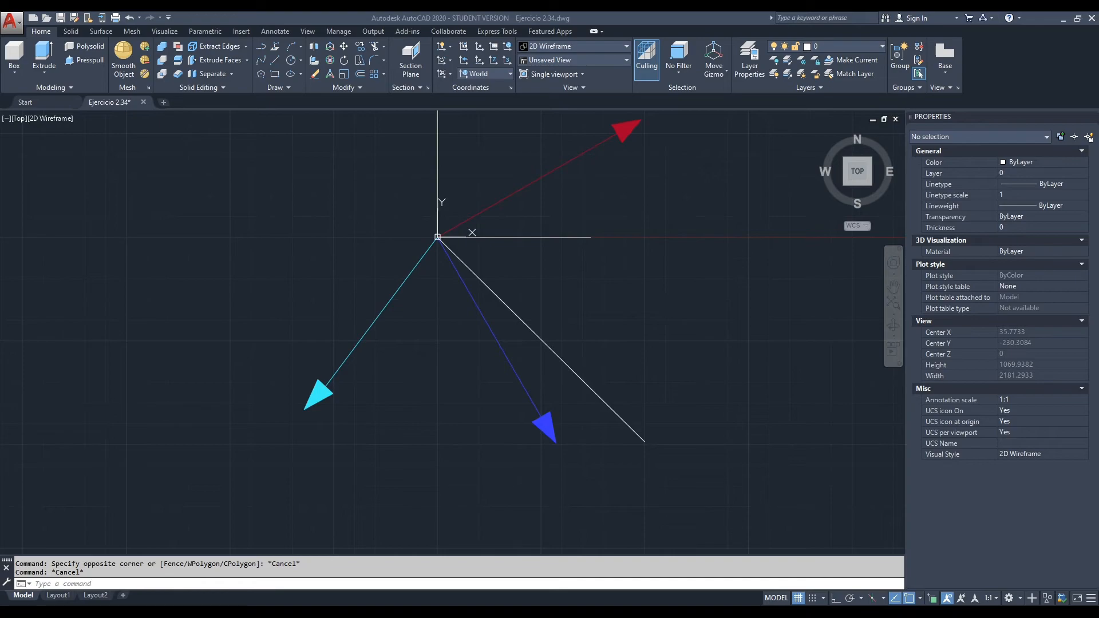
- Add the formula "Tan Φ = OPUESTO/ADYACENTE" below the force formula in Documento1 in Word and return to the AutoCAD drawing
click(206, 567)
click(521, 191)
key(Return)
key(Return)
text(tAN)
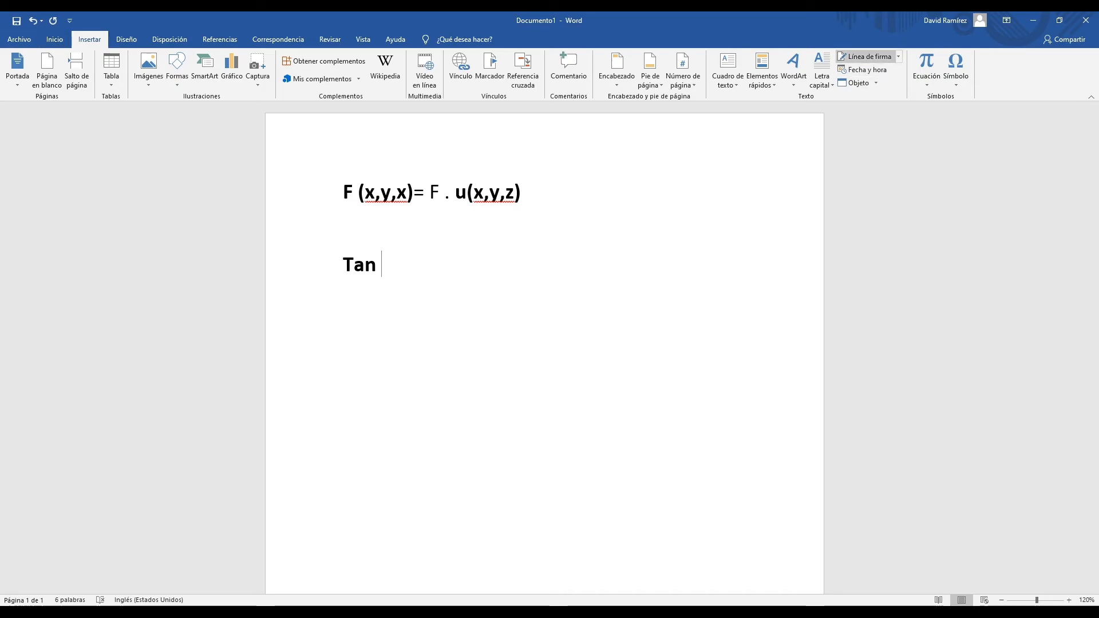
click(955, 69)
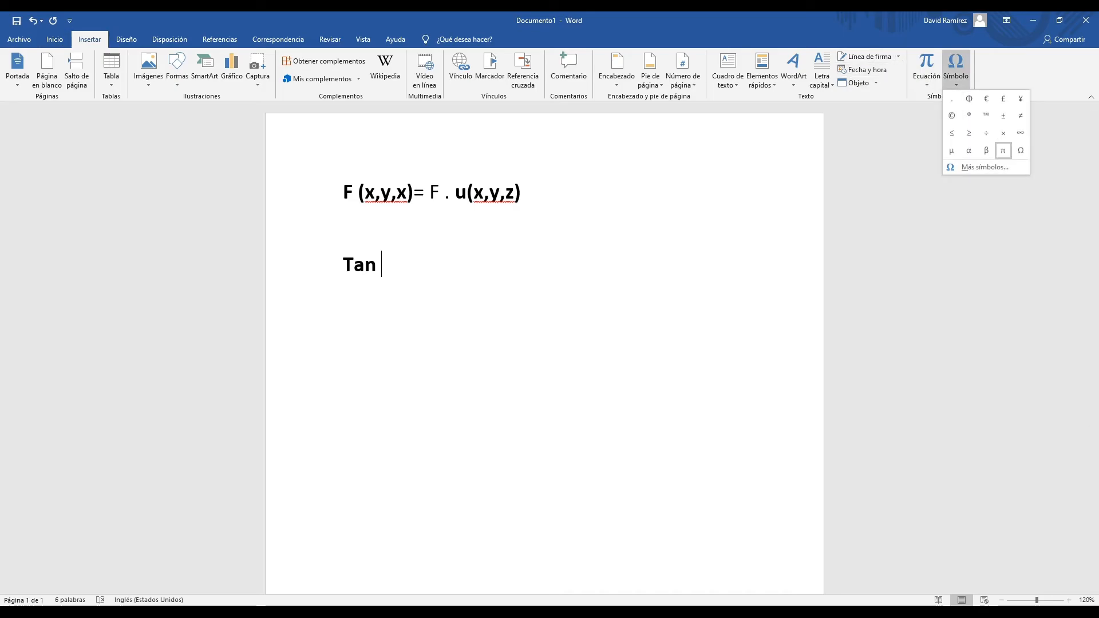
click(969, 99)
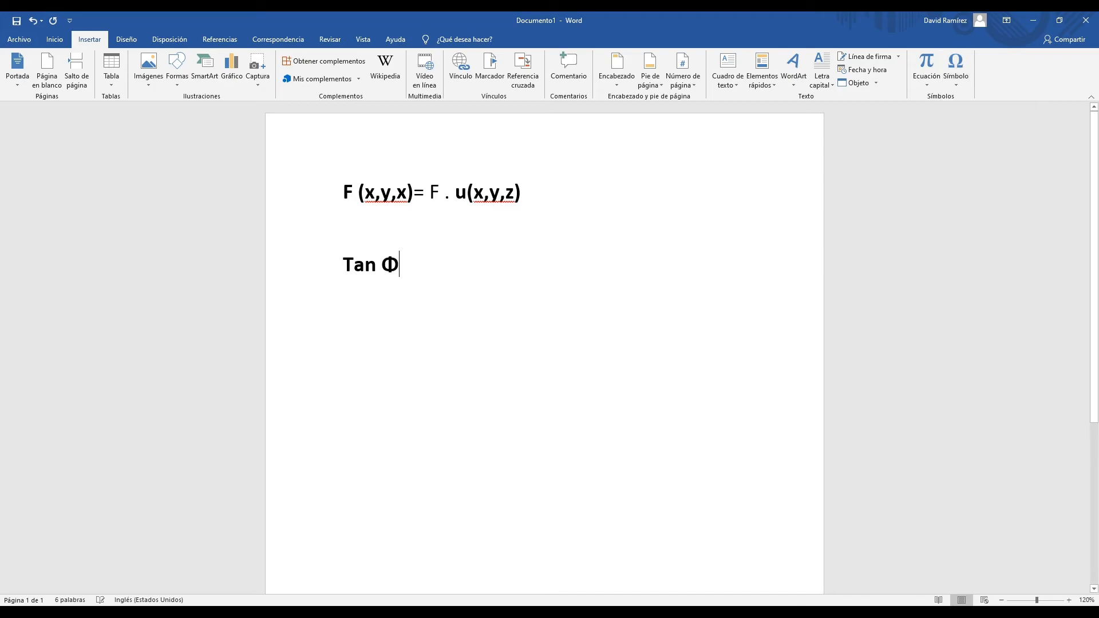
text(0)
key(BackSpace)
key(BackSpace)
text(= OPUESTO/ADYACENTE)
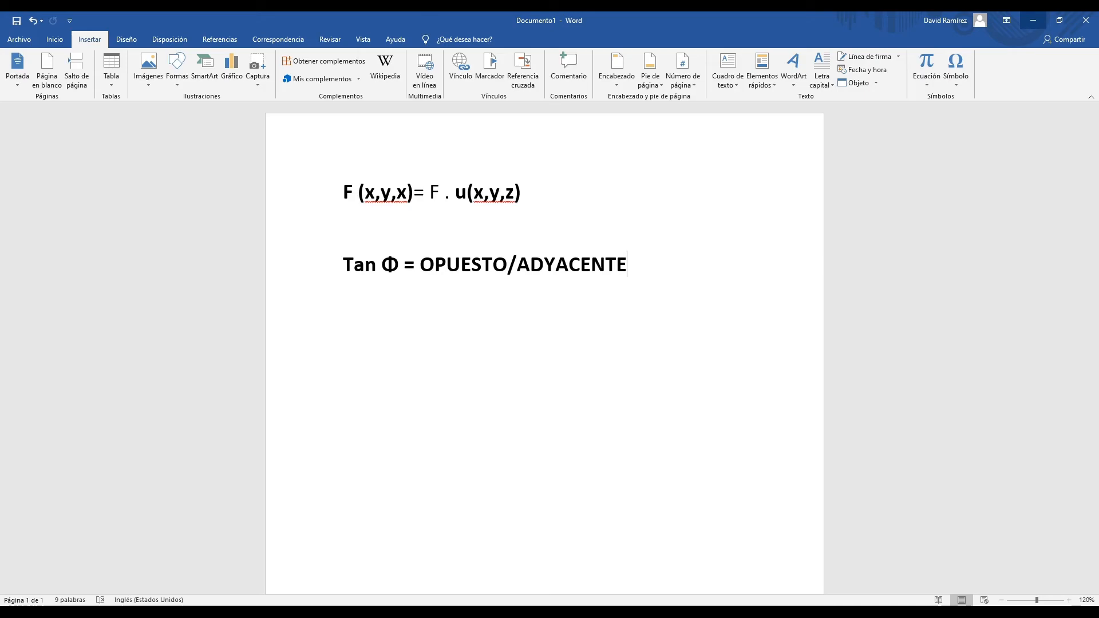
click(1034, 20)
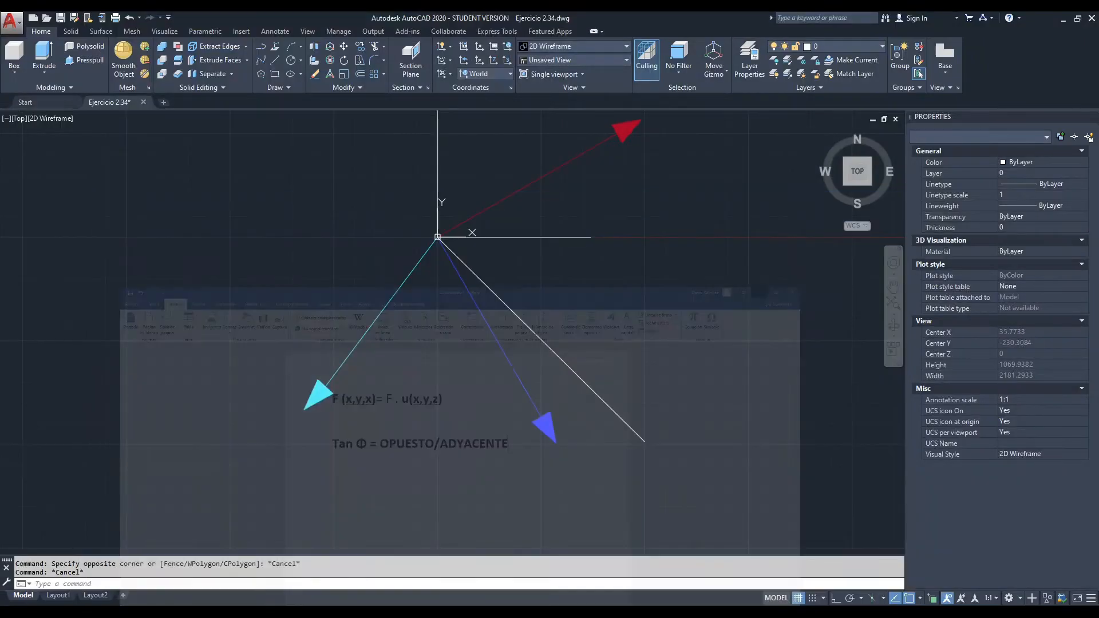
- Query the stored resultant vector's components with !FR
click(293, 583)
text(FR)
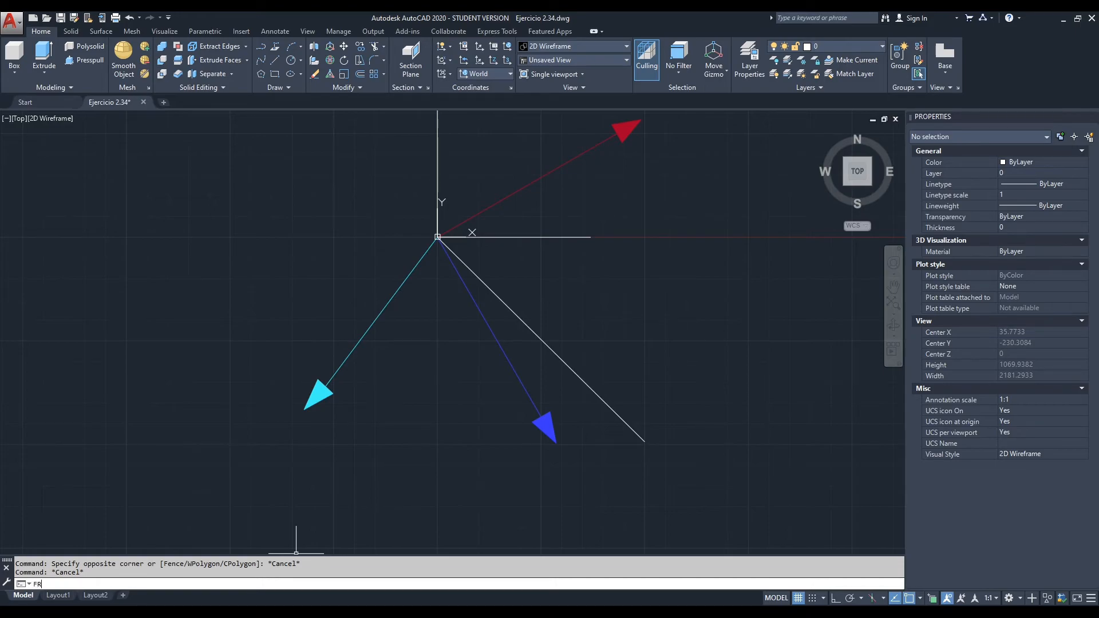
text(!FR)
key(Return)
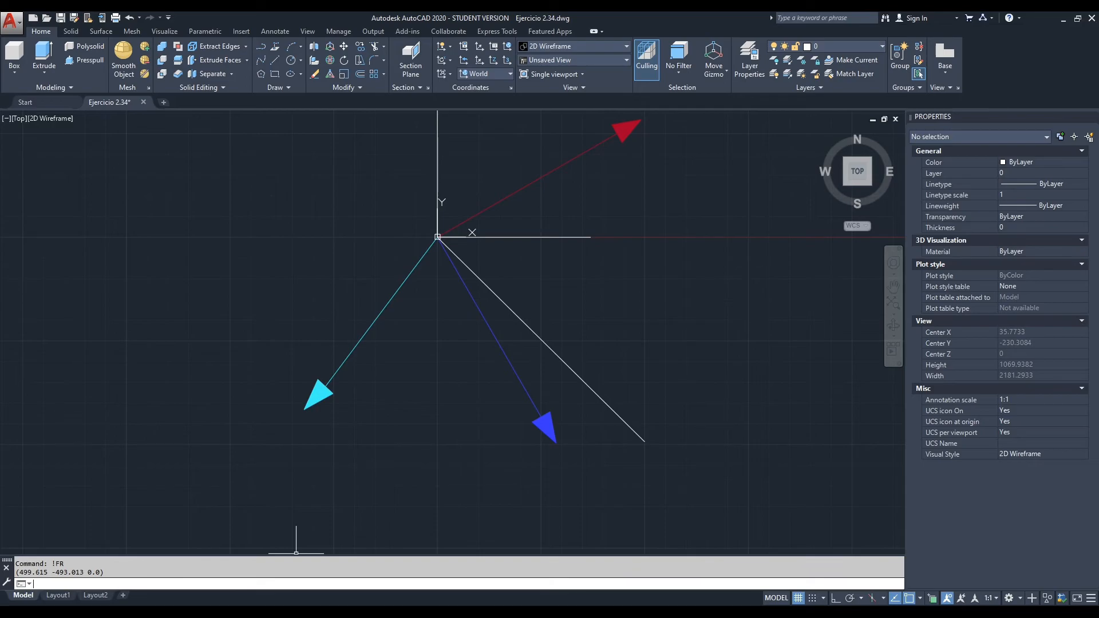
- Extract the resultant's X component with CAL using the expression F1X=FR*X
text(CAL)
key(Return)
text(CAL)
key(Return)
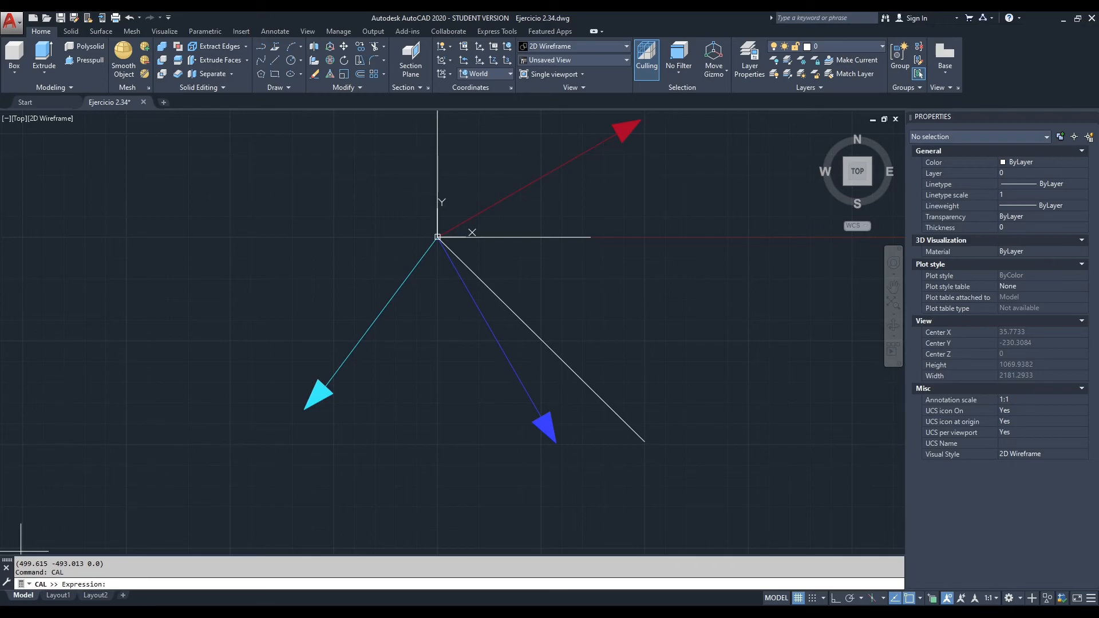
text(F1X=FR*X)
key(Return)
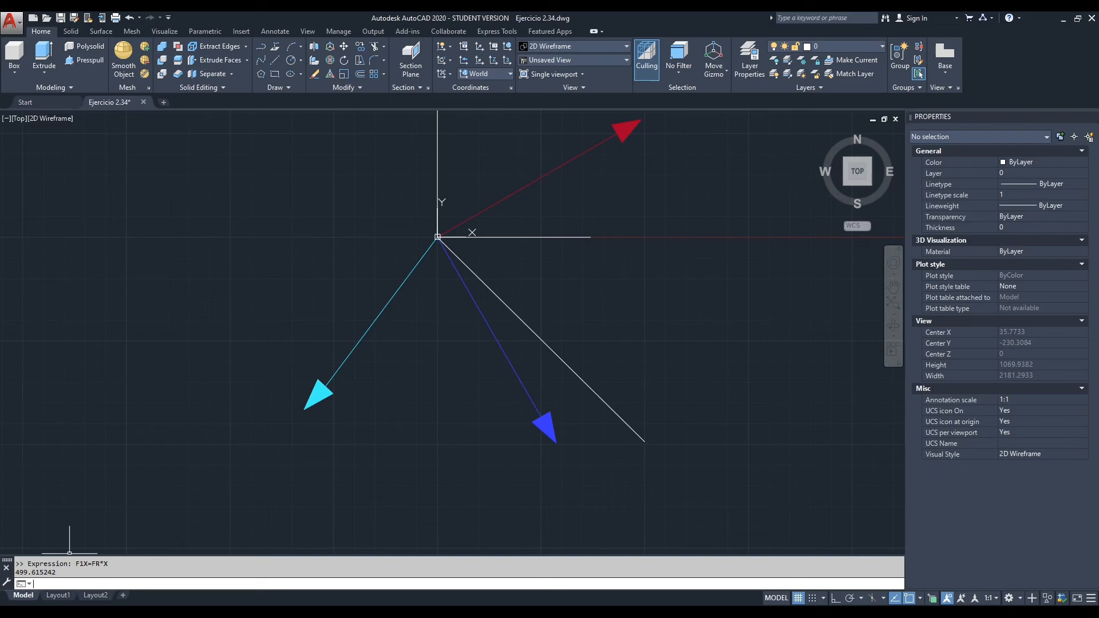
- Extract the resultant's Y component with CAL using the expression F1Y=FR*Y
text(CAL)
key(Return)
text(F1Y)
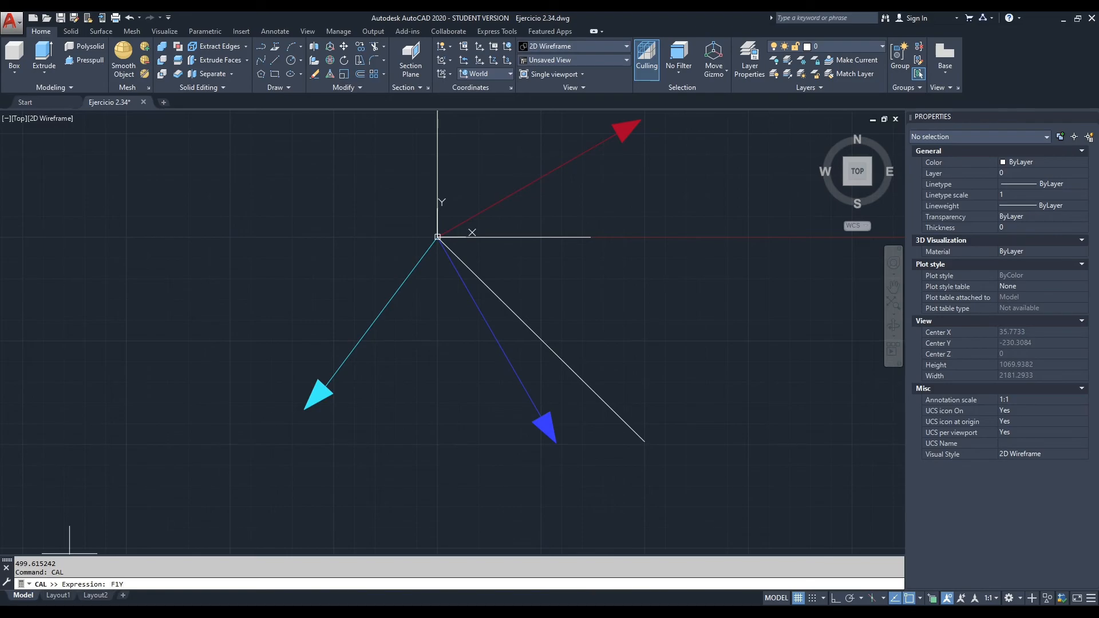
text(=FR*Y)
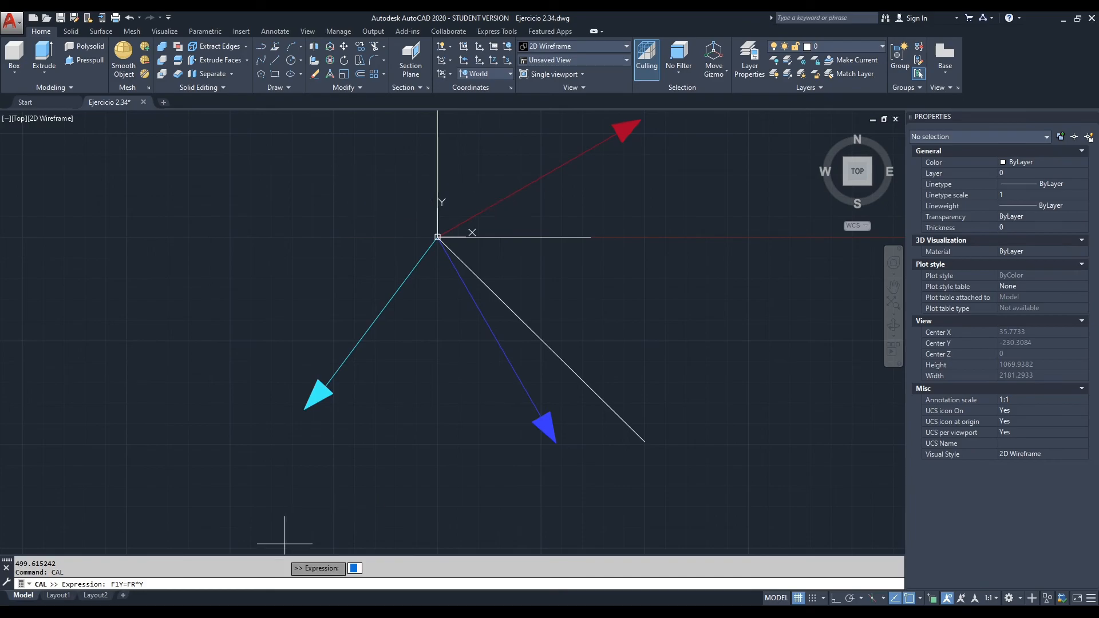
key(F2)
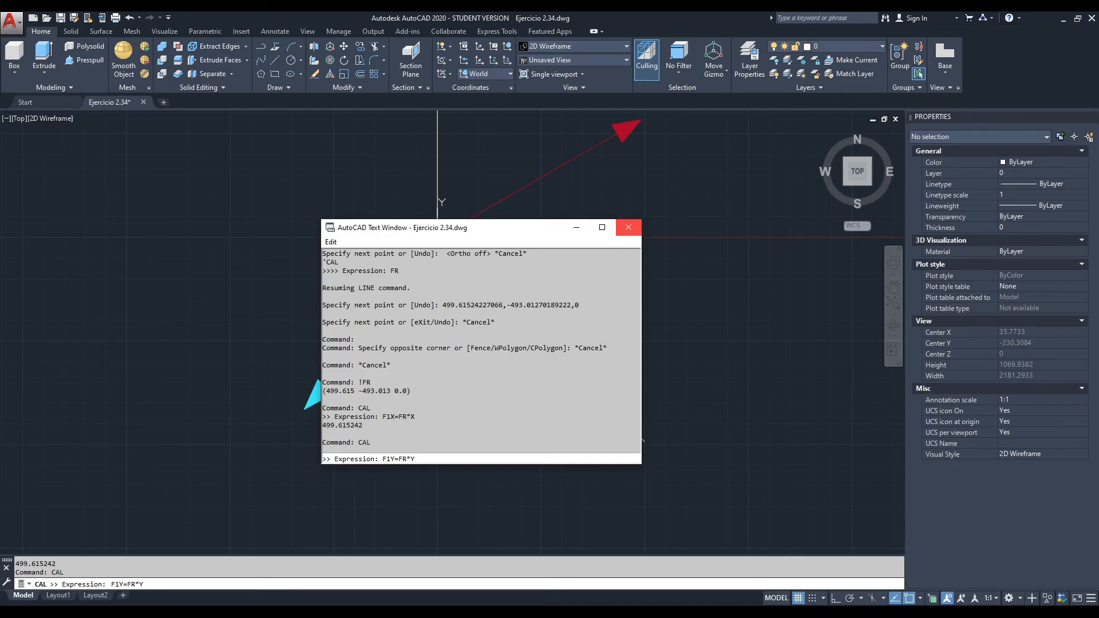
click(629, 227)
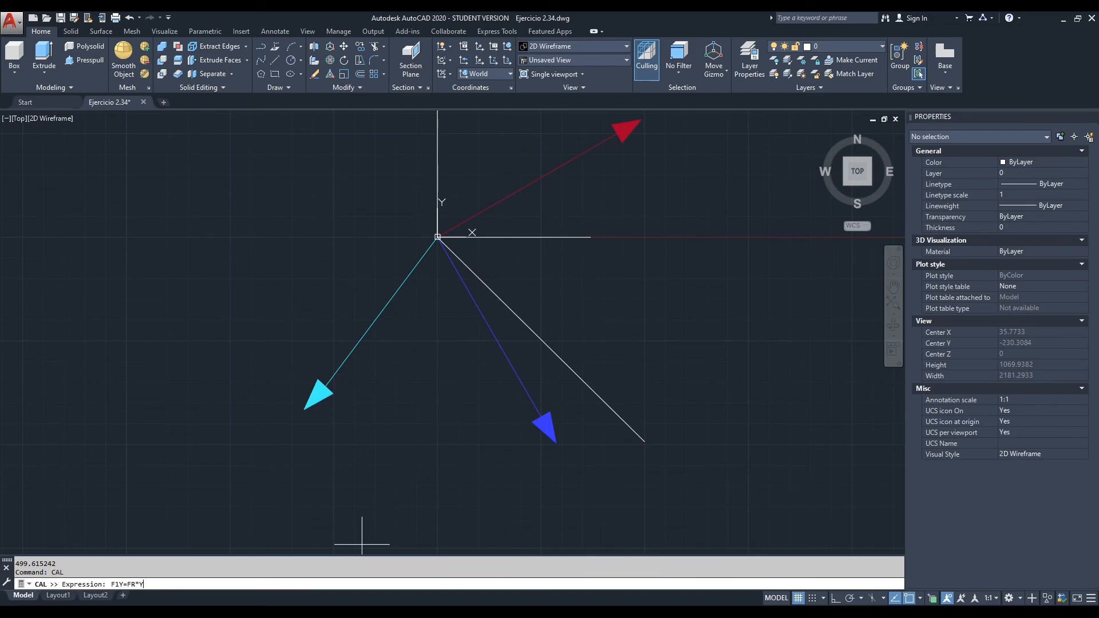
key(Return)
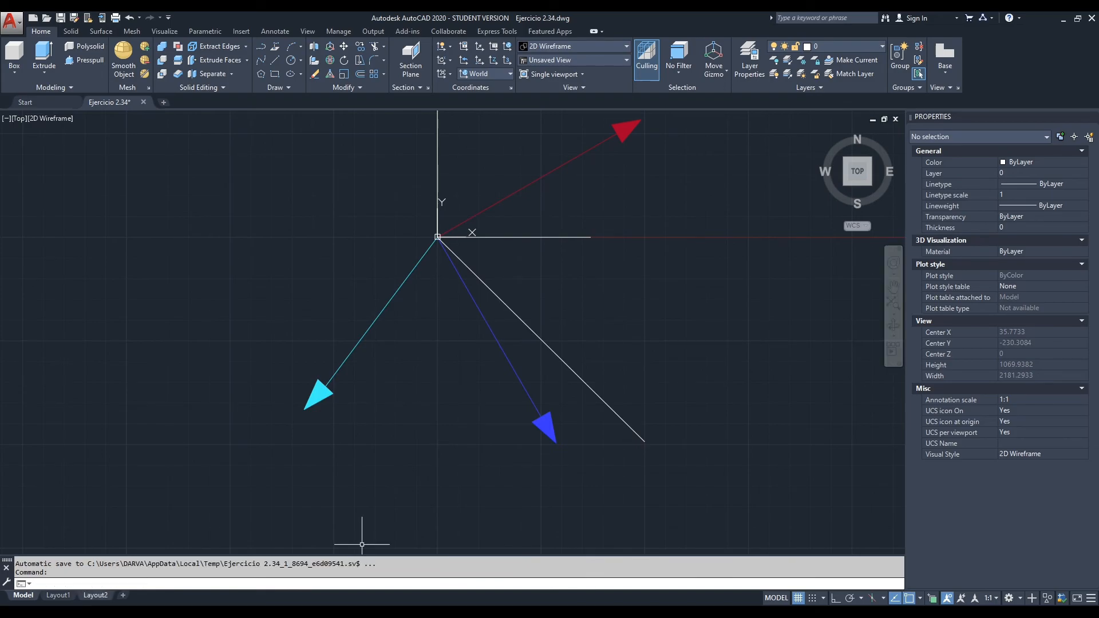
- Compare the F1X and F1Y results with the components of the stored FR vector in the command history
key(F2)
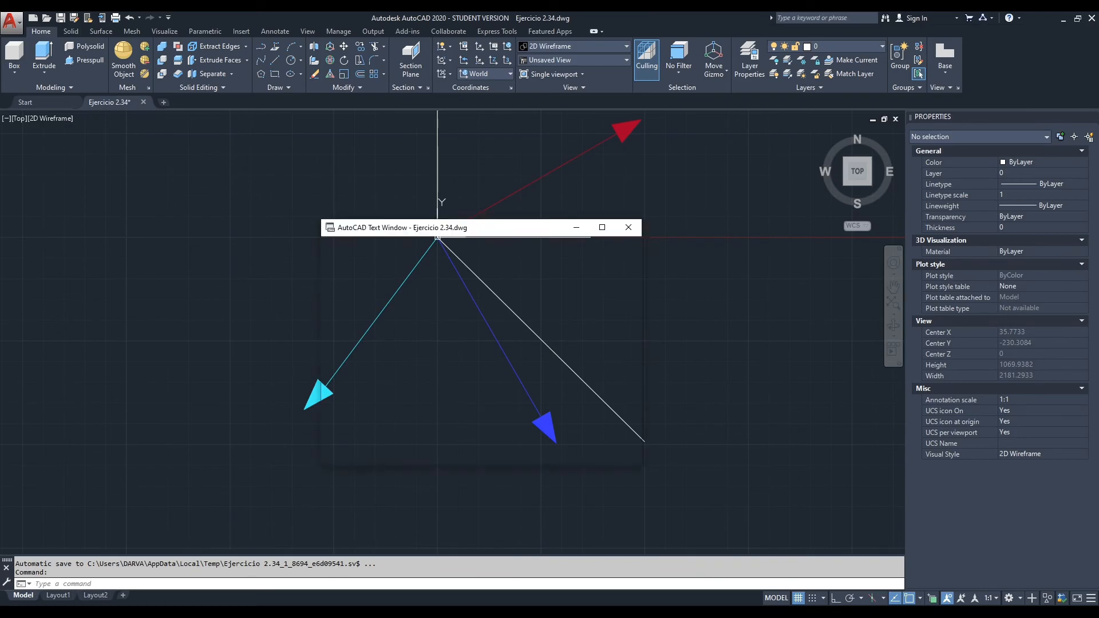
drag(368, 408, 323, 408)
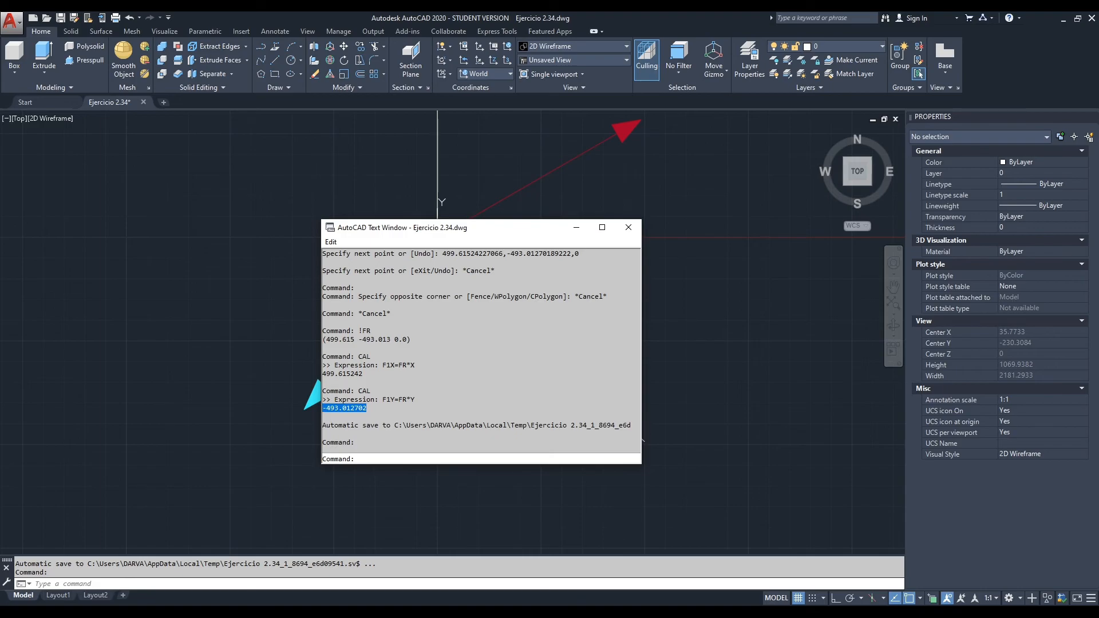
drag(363, 374, 322, 374)
click(322, 416)
drag(411, 340, 323, 331)
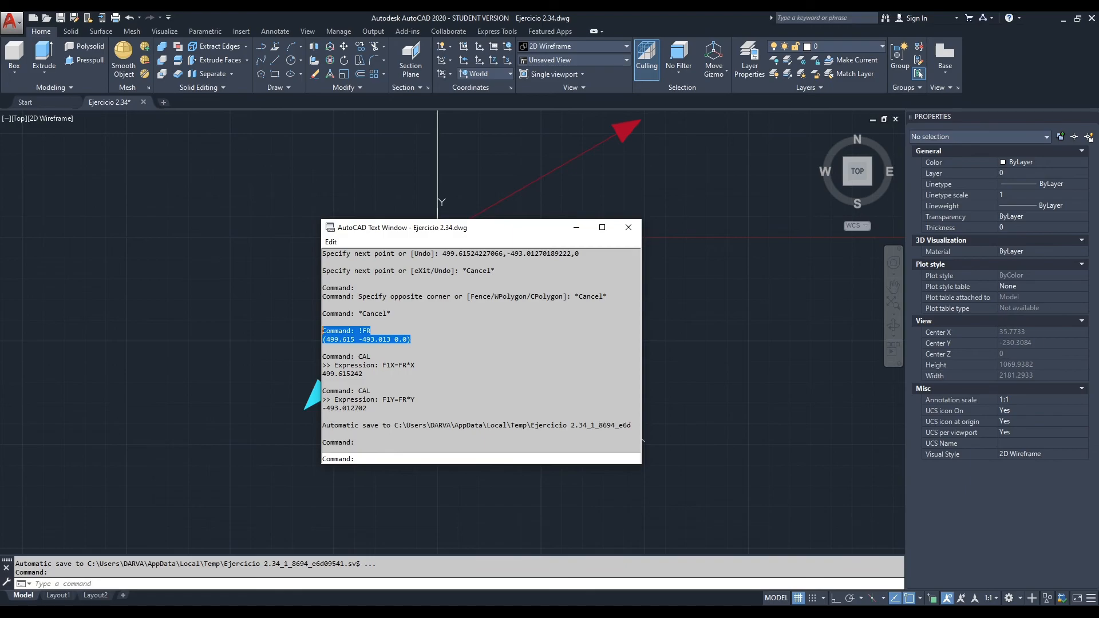
drag(362, 374, 322, 374)
click(367, 408)
drag(367, 408, 323, 409)
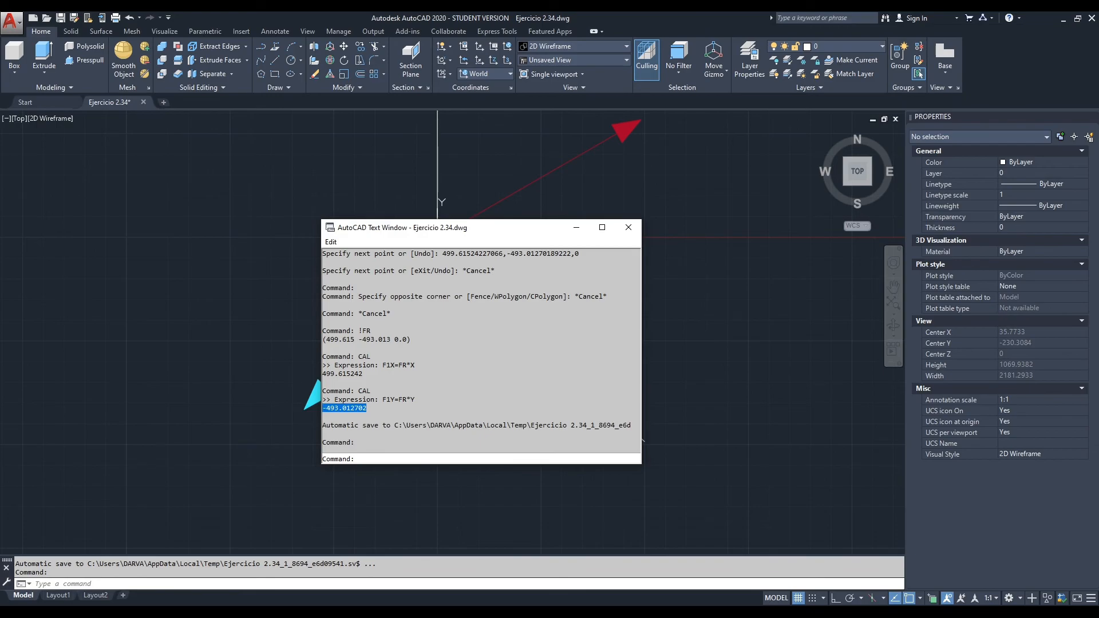
key(alt+Tab)
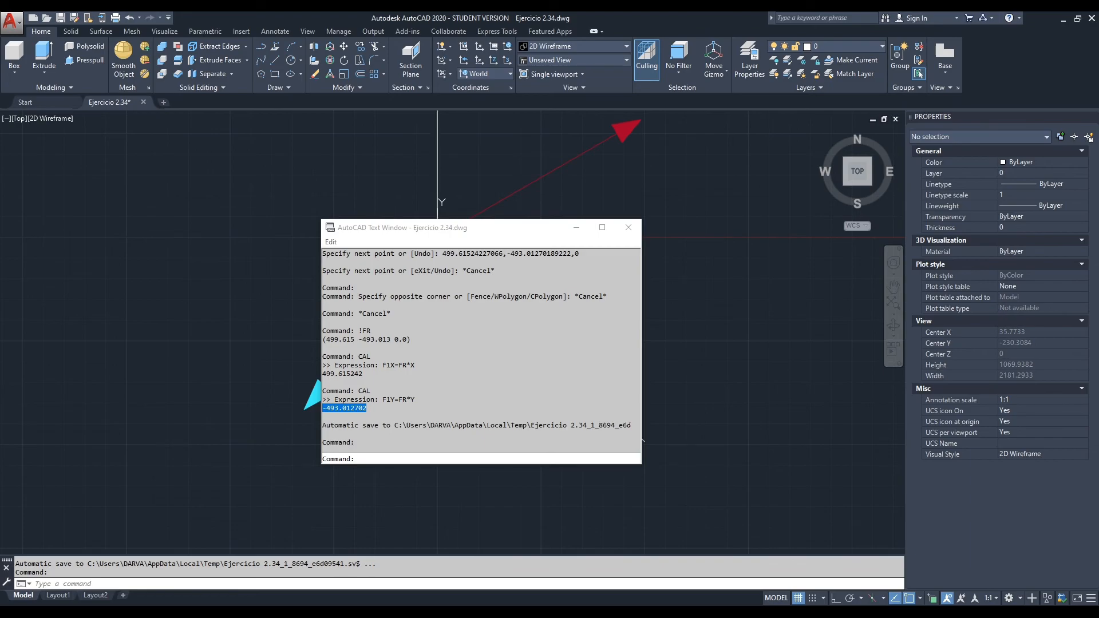
key(alt+Tab)
- Clear the stray entry from the command line and start a new CAL calculation
click(34, 584)
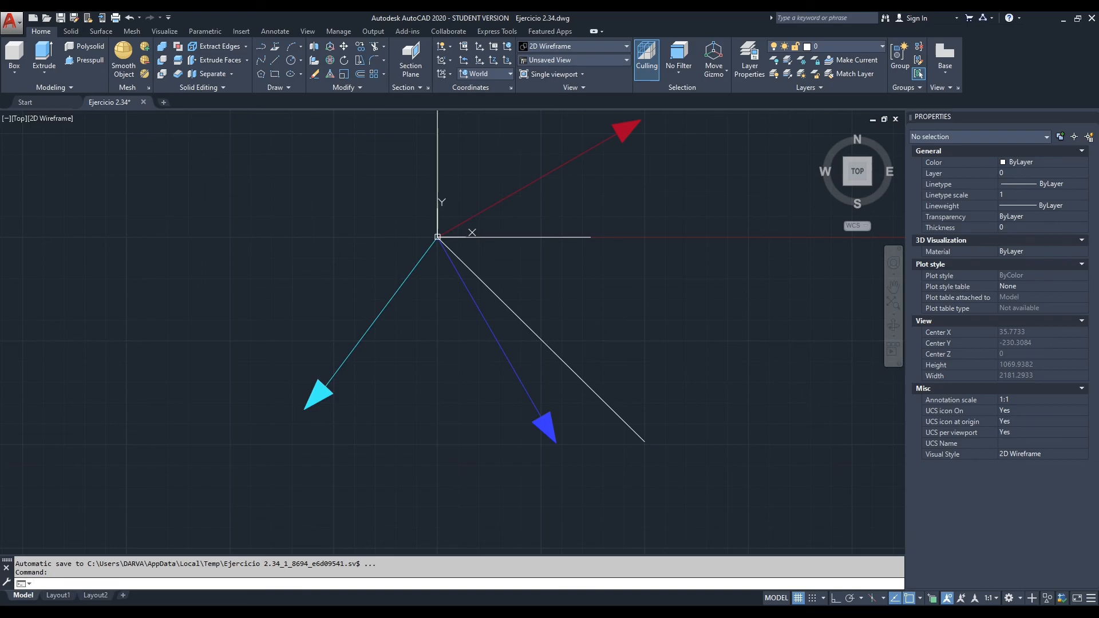
text(4541)
key(BackSpace)
key(BackSpace)
key(BackSpace)
key(BackSpace)
text(cal)
key(Return)
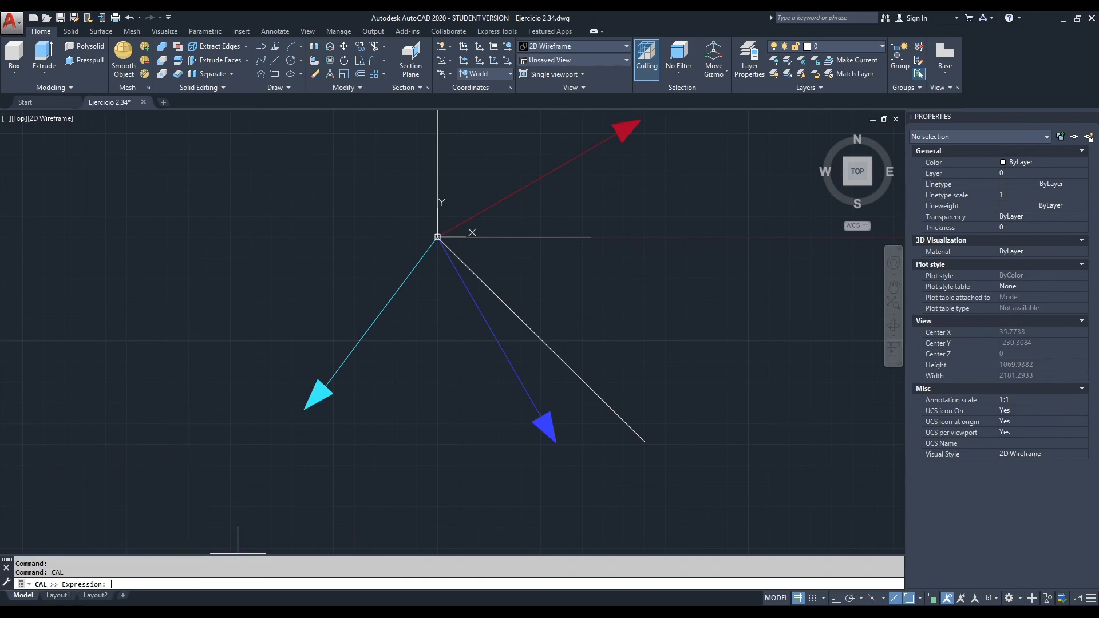
- Switch to Documento1 in Word and duplicate "Φ = OPUESTO/ADYACENTE" on a new line below the tangent formula
click(267, 615)
click(209, 576)
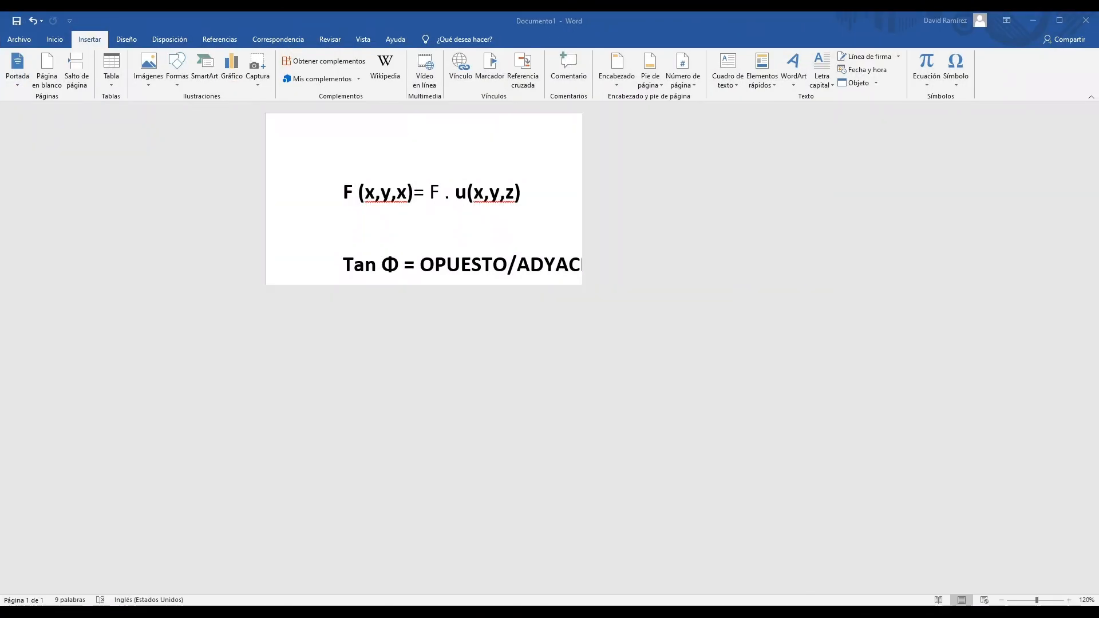
drag(377, 266, 343, 266)
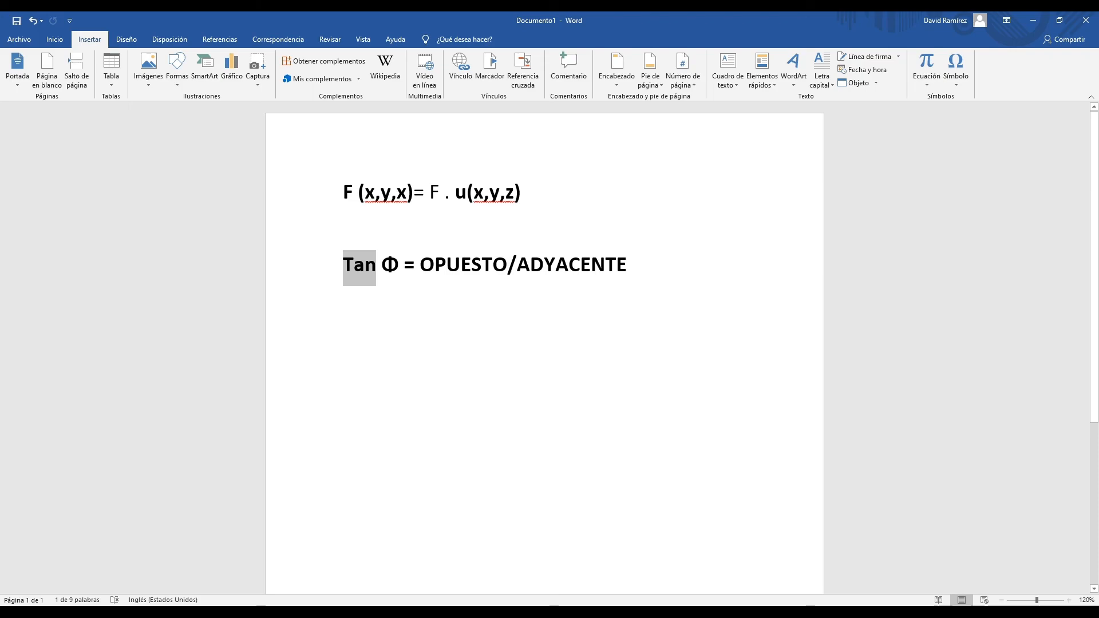
click(415, 264)
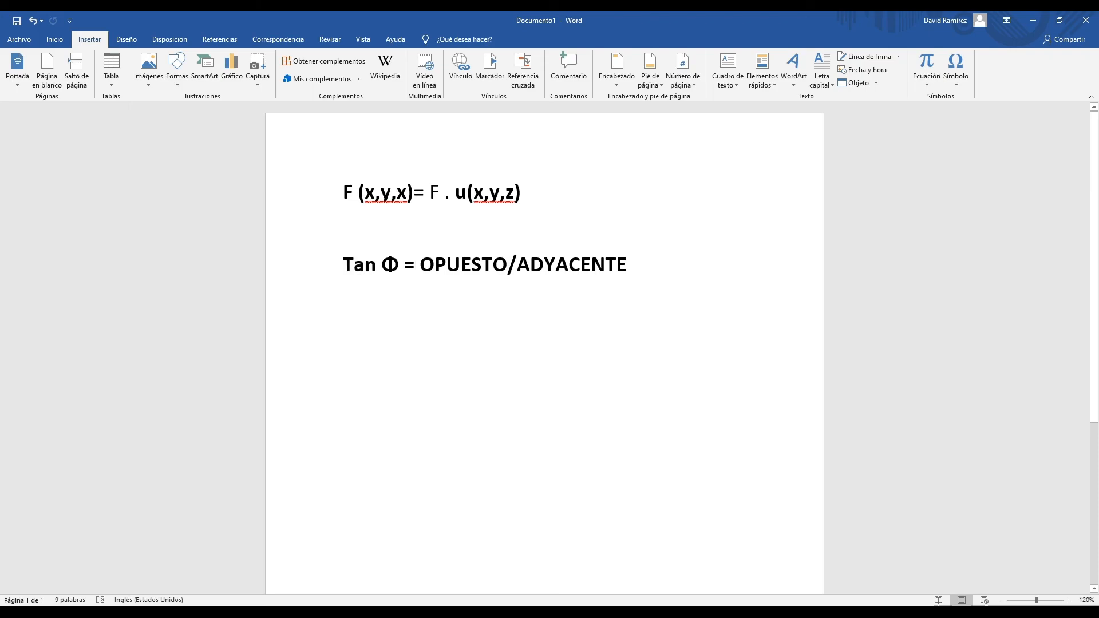
drag(383, 264, 627, 265)
key(ctrl+c)
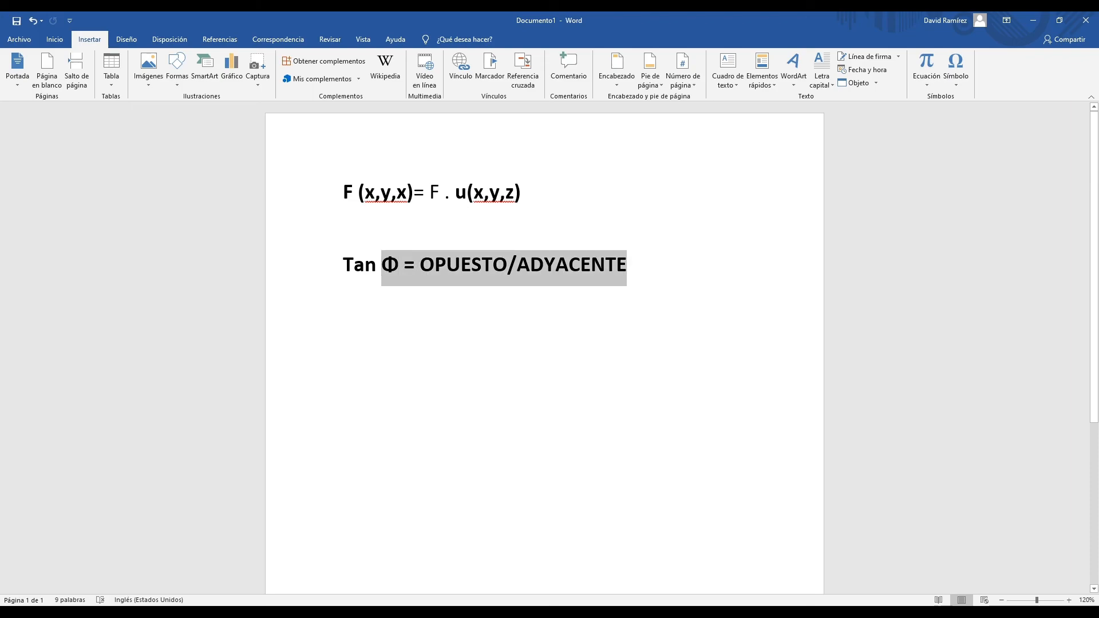
click(628, 264)
key(Return)
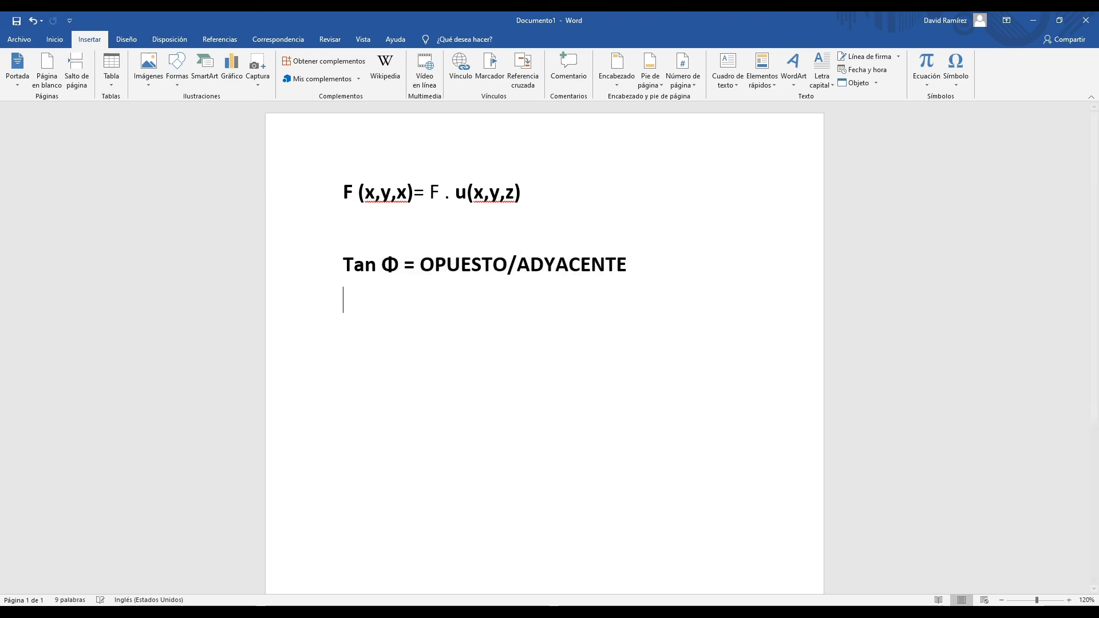
key(ctrl+v)
click(382, 301)
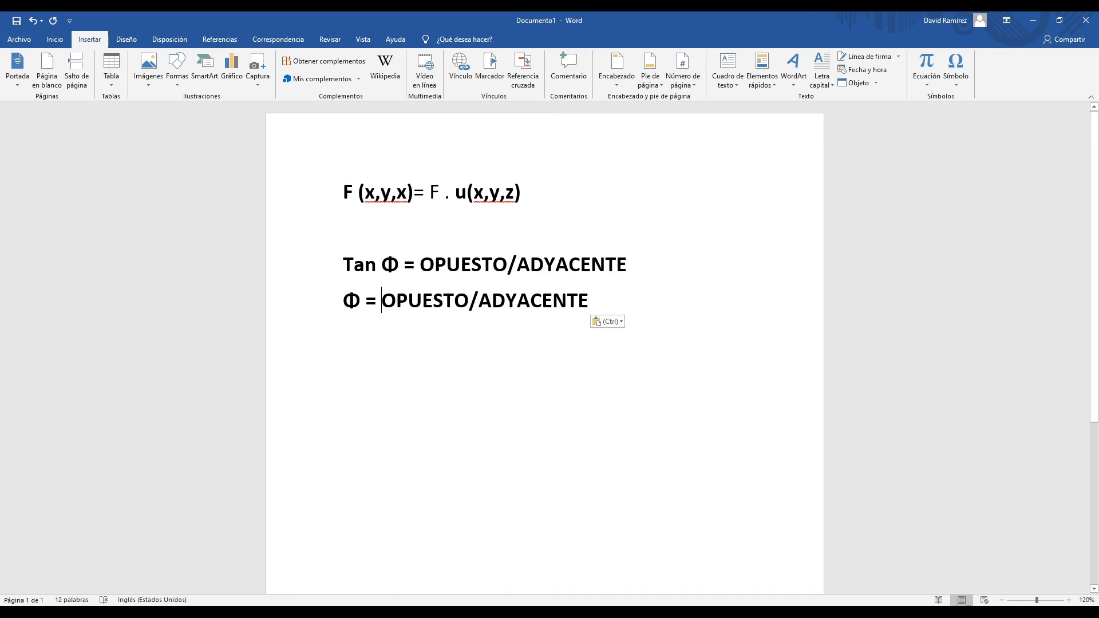
- Insert "Tan -1" before OPUESTO/ADYACENTE in the new Φ formula
text(tSN)
key(BackSpace)
key(BackSpace)
key(BackSpace)
text(Tana)
key(BackSpace)
text(-1)
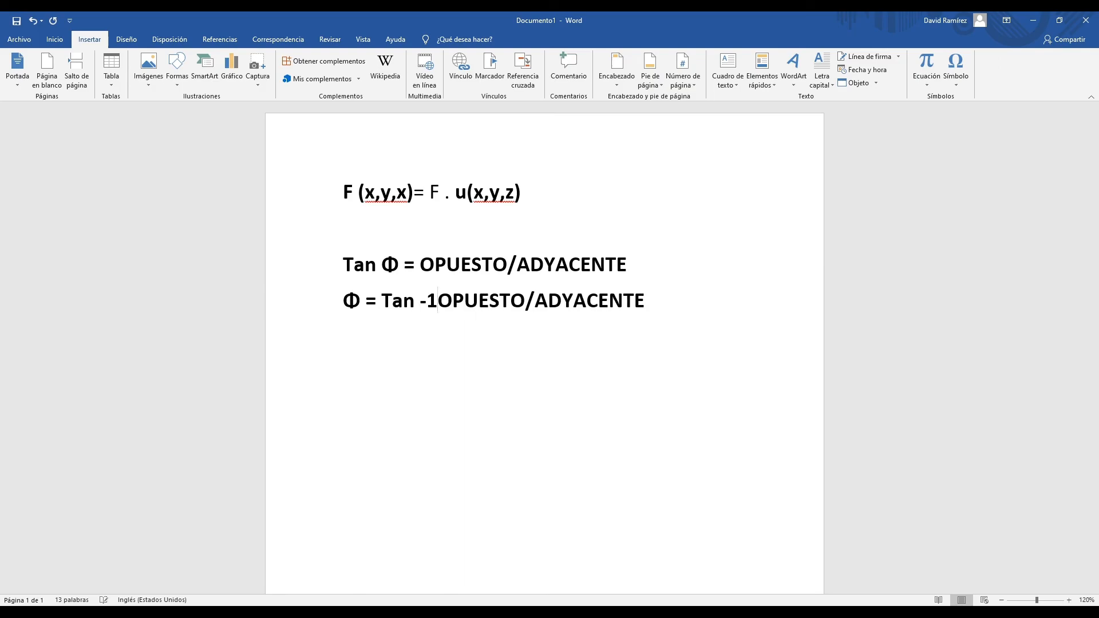
- Format the -1 exponent as superscript and enclose OPUESTO/ADYACENTE in parentheses
key(shift+Left)
key(shift+Left)
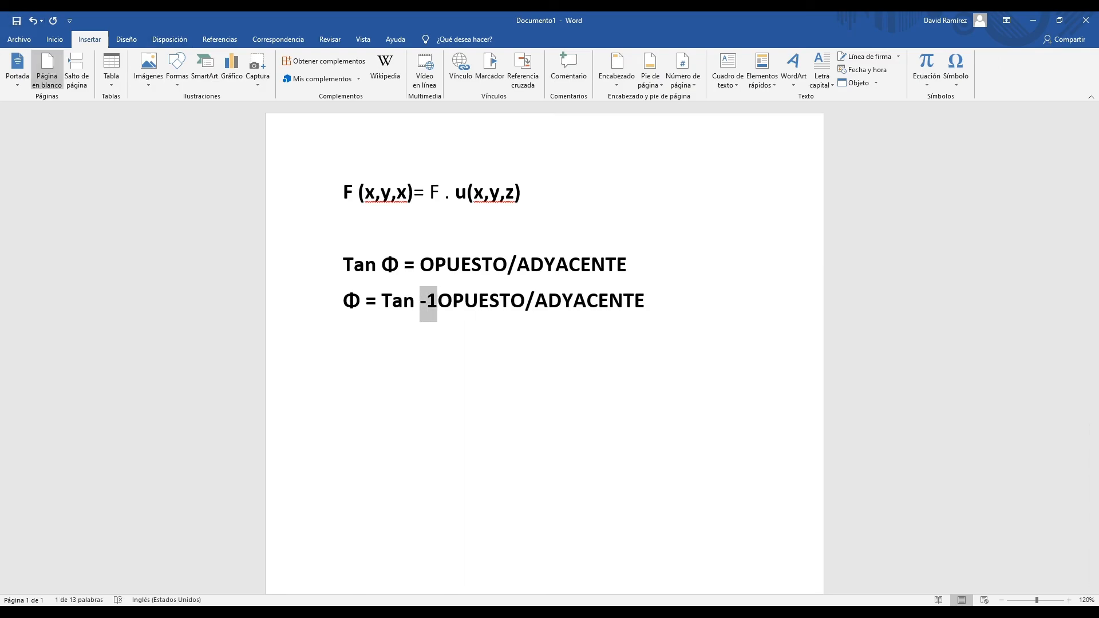
click(54, 39)
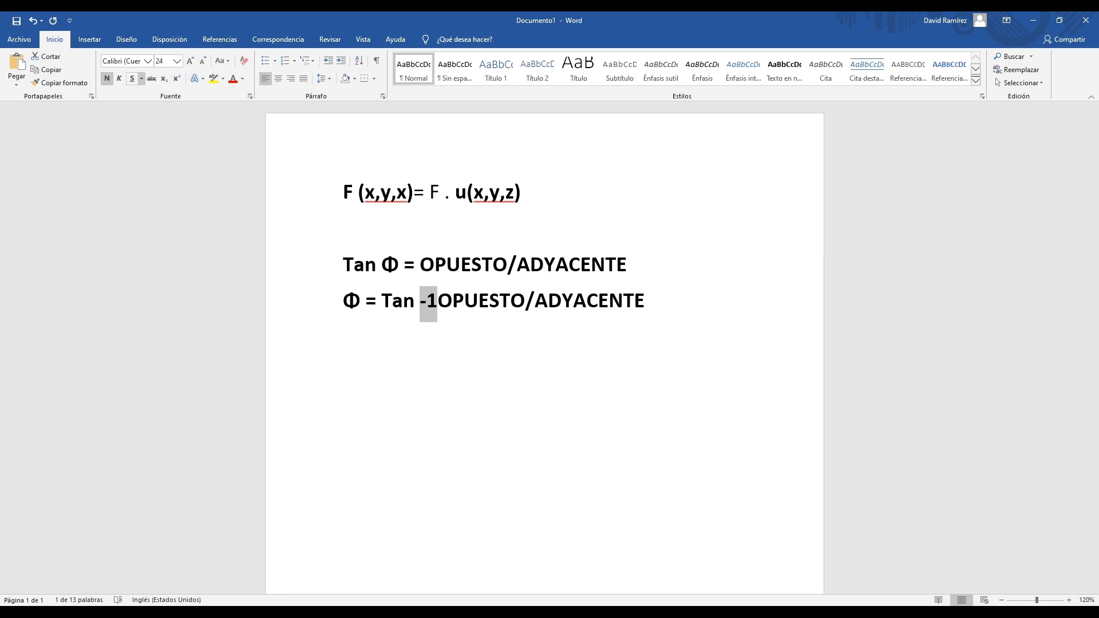
click(176, 78)
click(432, 300)
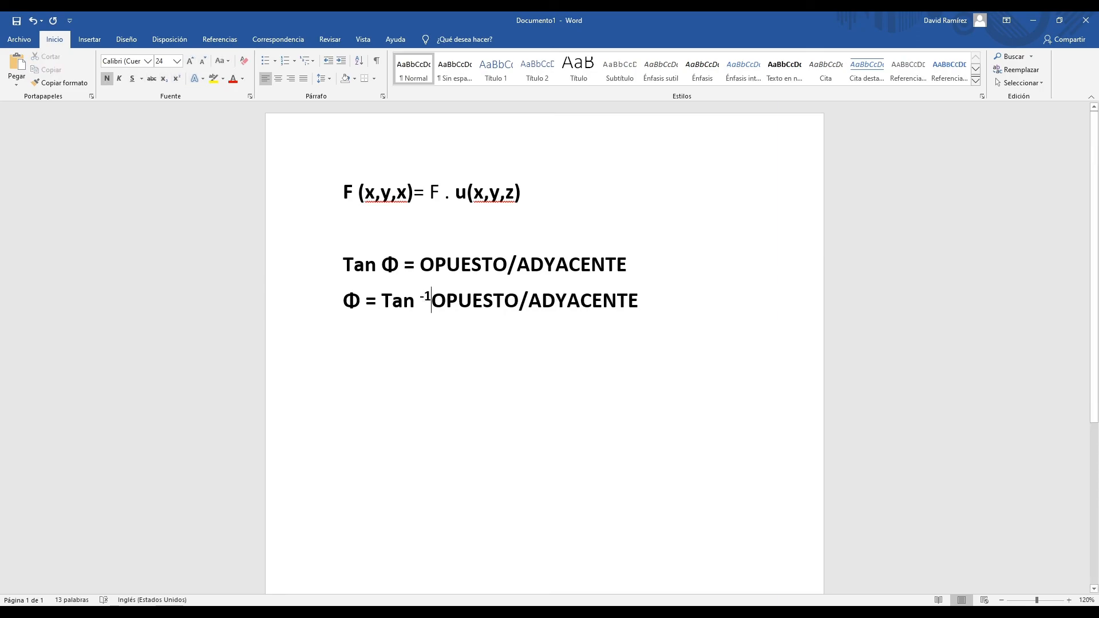
text(()
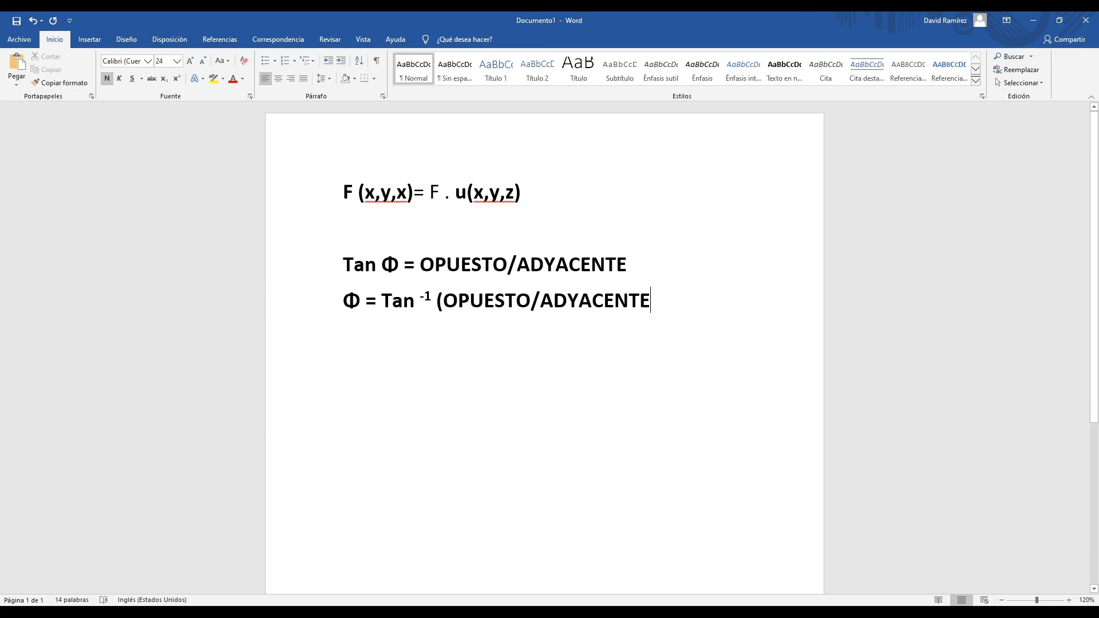
text())
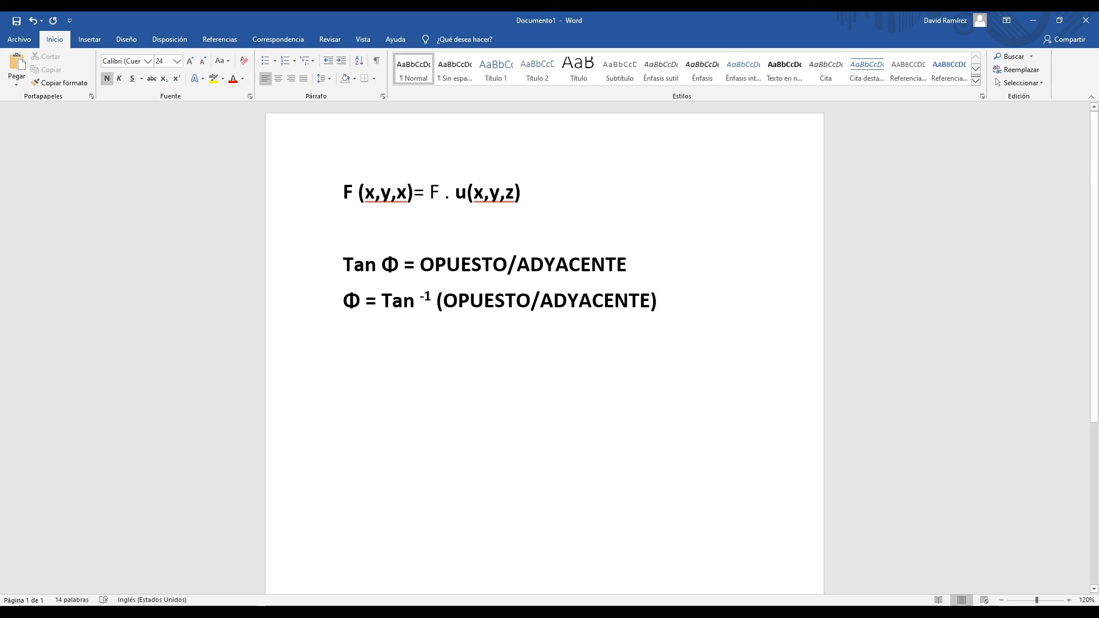
- Append a rightward arrow followed by "atan" to the end of the inverse tangent formula
text( //>)
key(BackSpace)
key(BackSpace)
key(BackSpace)
text(--?)
key(BackSpace)
text(> )
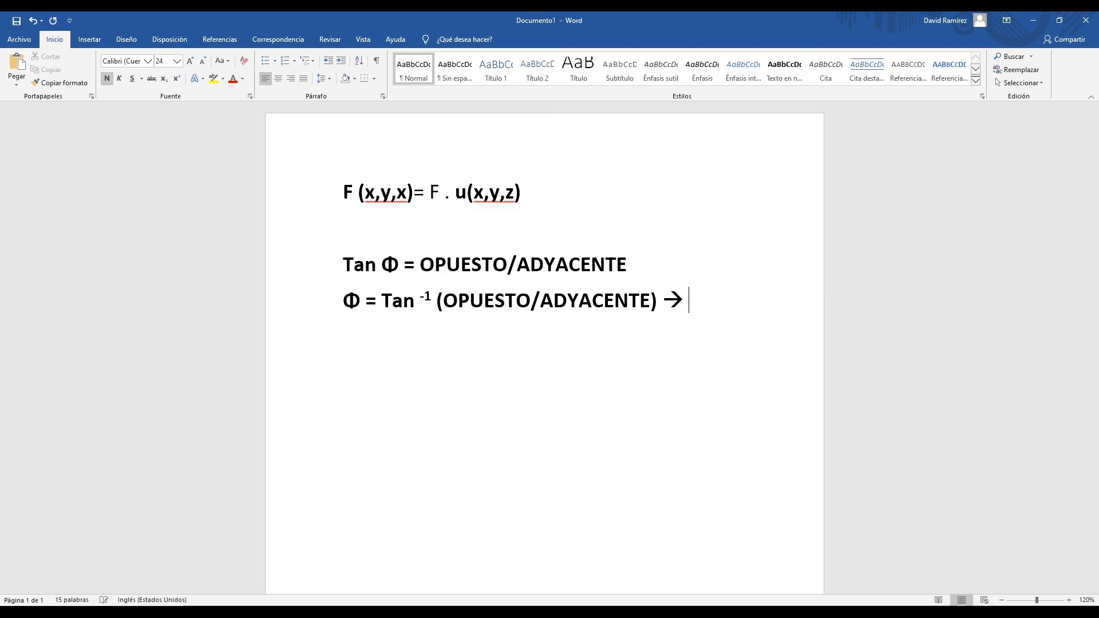
text(atan)
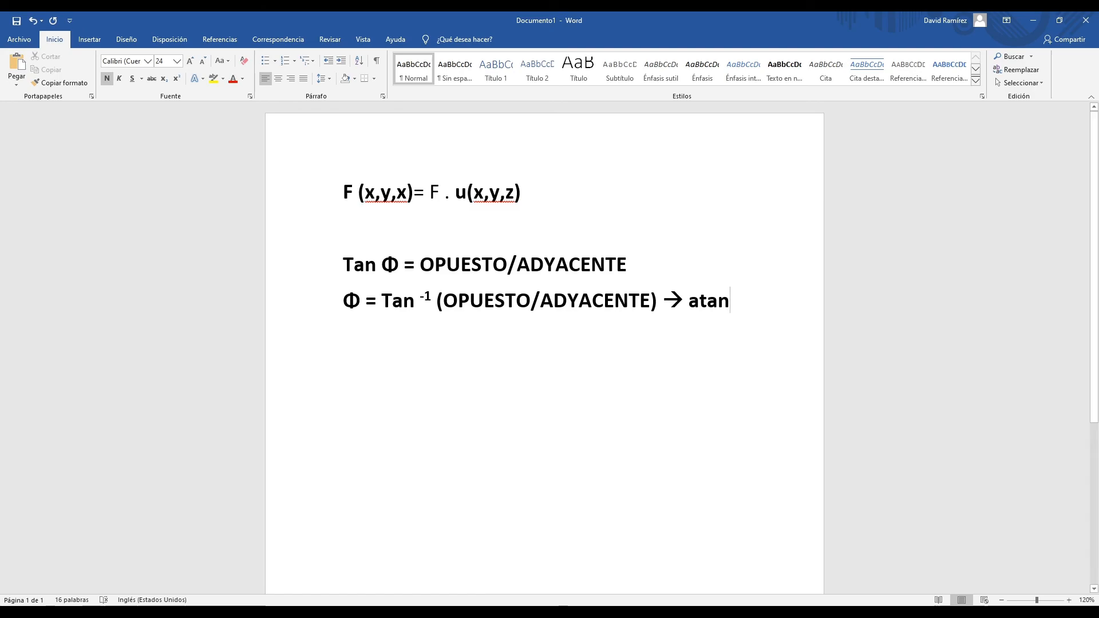
- Return to the AutoCAD drawing and try to calculate the angle with the CAL expression PHI=atan(y/x)
mouse_move(155, 613)
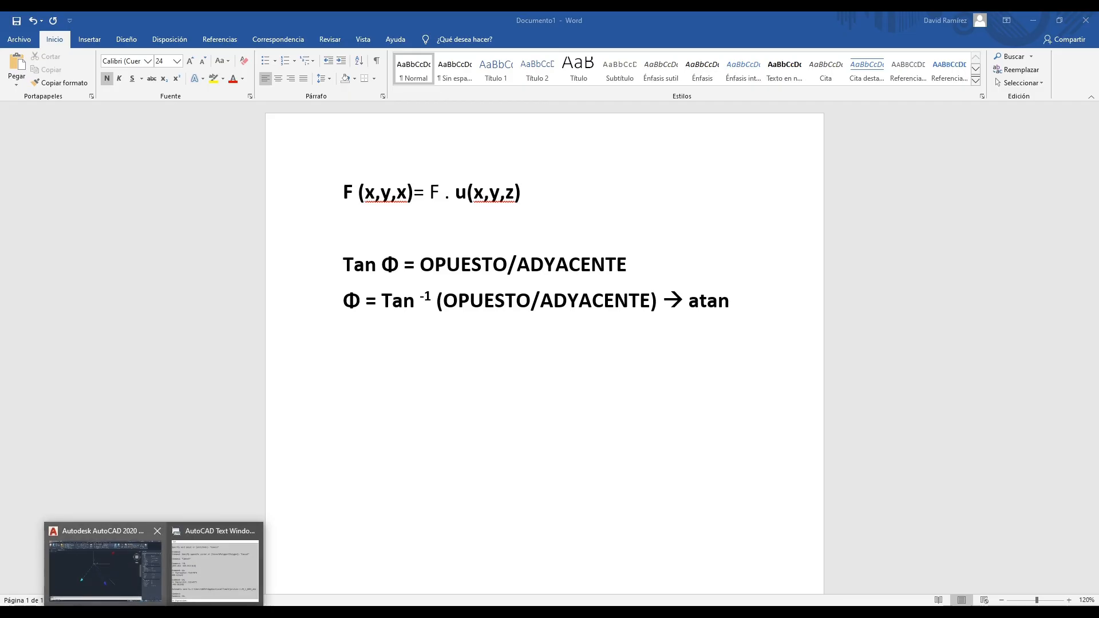
click(106, 566)
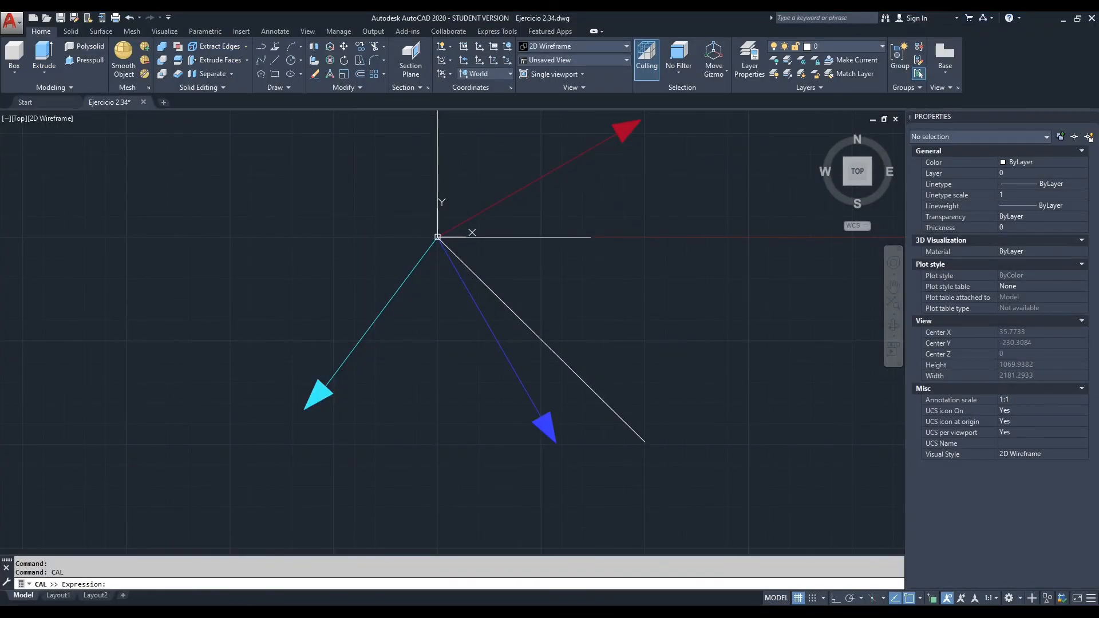
text(atan)
key(BackSpace)
key(BackSpace)
key(BackSpace)
key(BackSpace)
key(BackSpace)
text(PHI)
text(=atan)
text(()
text(y)
text(/x)
text())
key(Return)
- Calculate the resultant's direction angle with the CAL expression phi=atan(F1Y/F1X), checking it against the inverse tangent formula in Word
text(a)
key(BackSpace)
text(phi=atnan)
key(F2)
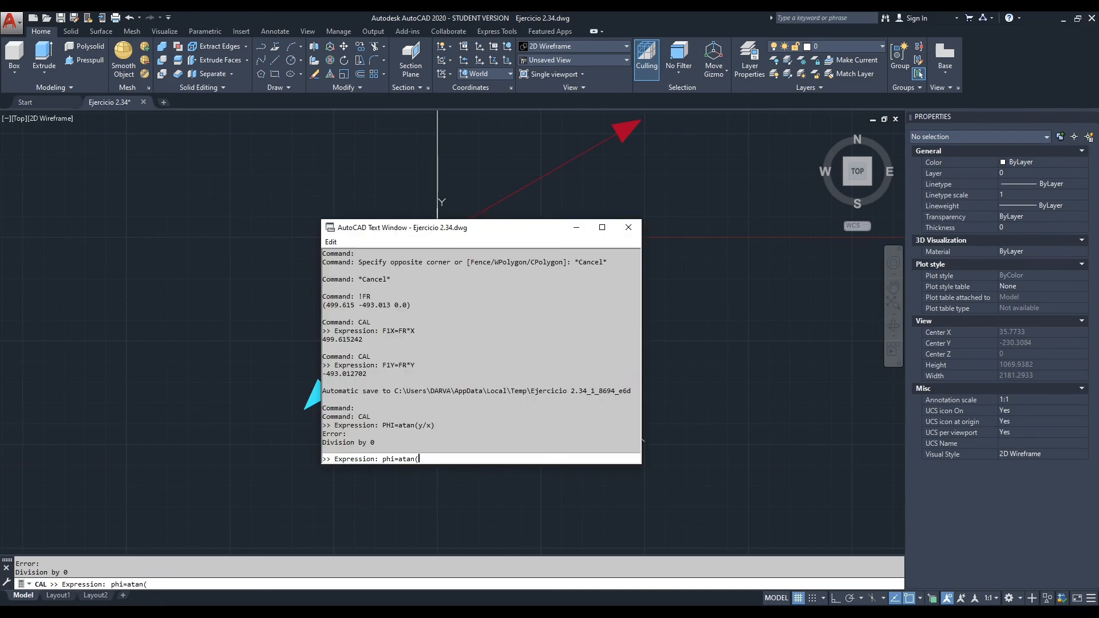
click(628, 227)
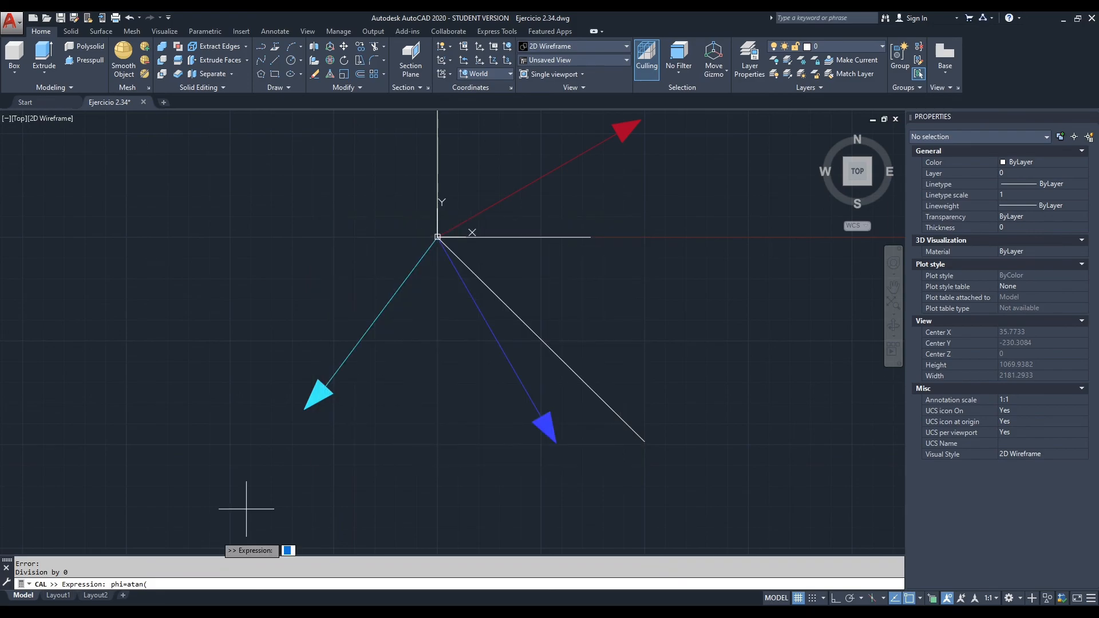
text(FI)
key(BackSpace)
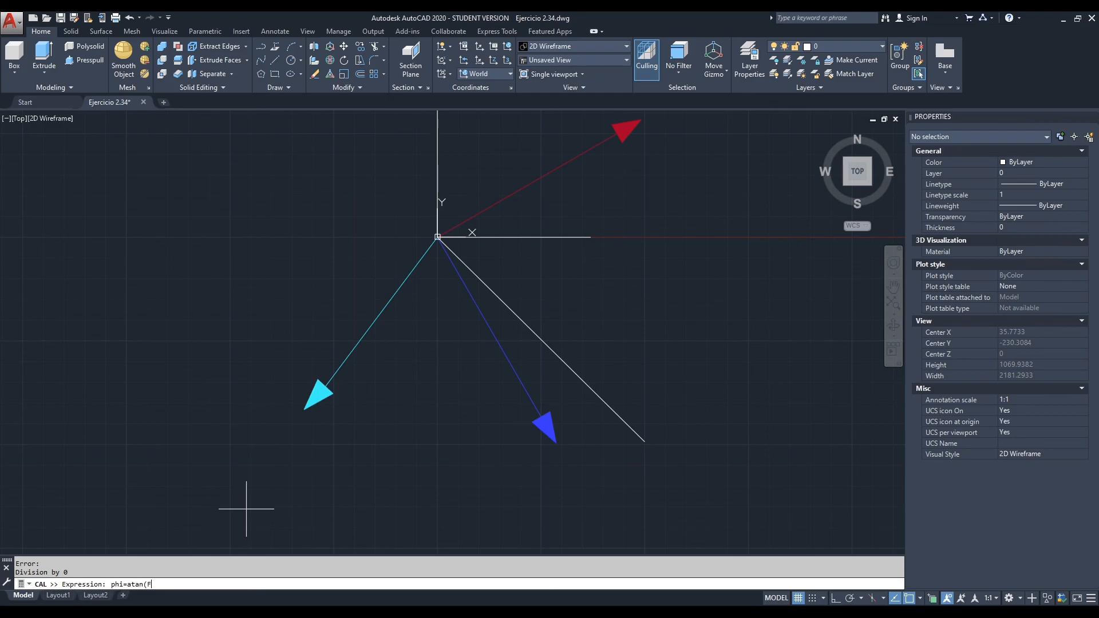
text(1Y)
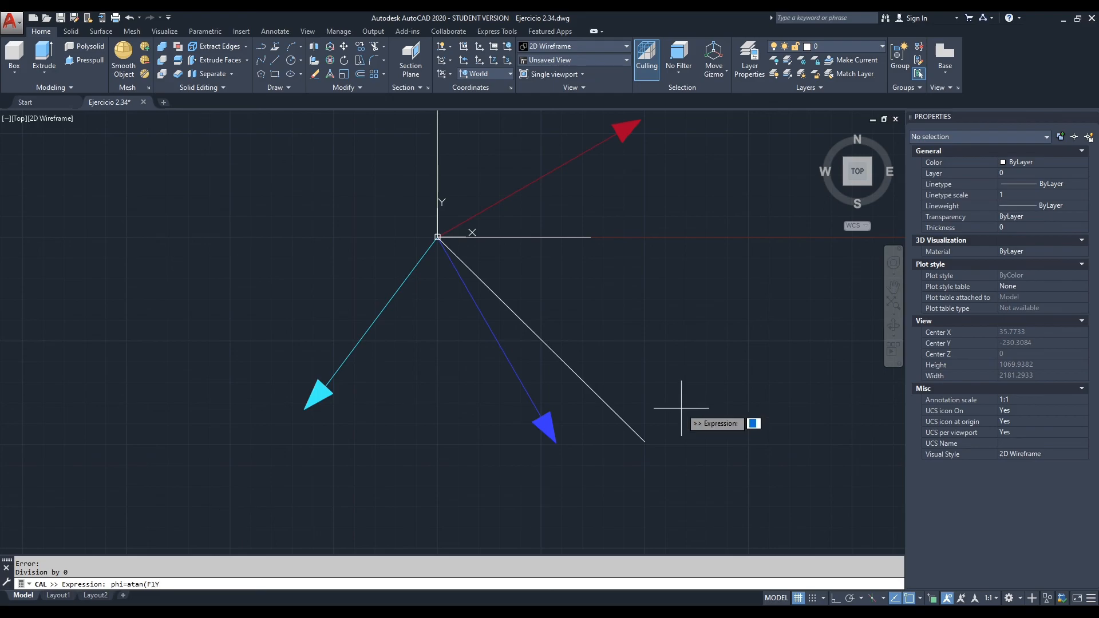
text(/F1X))
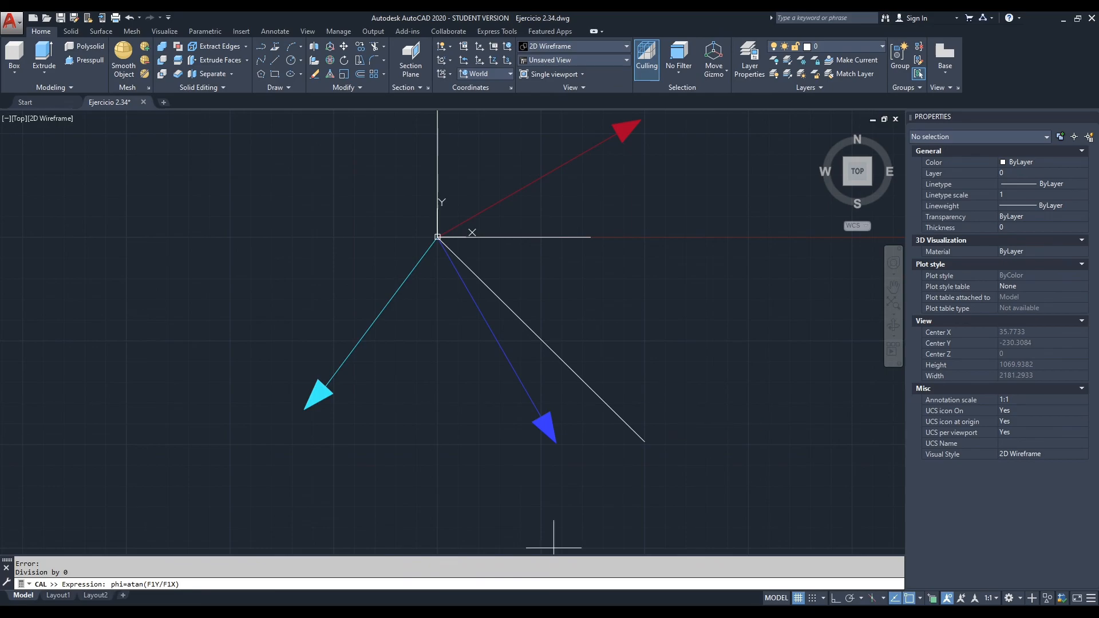
click(266, 613)
click(204, 569)
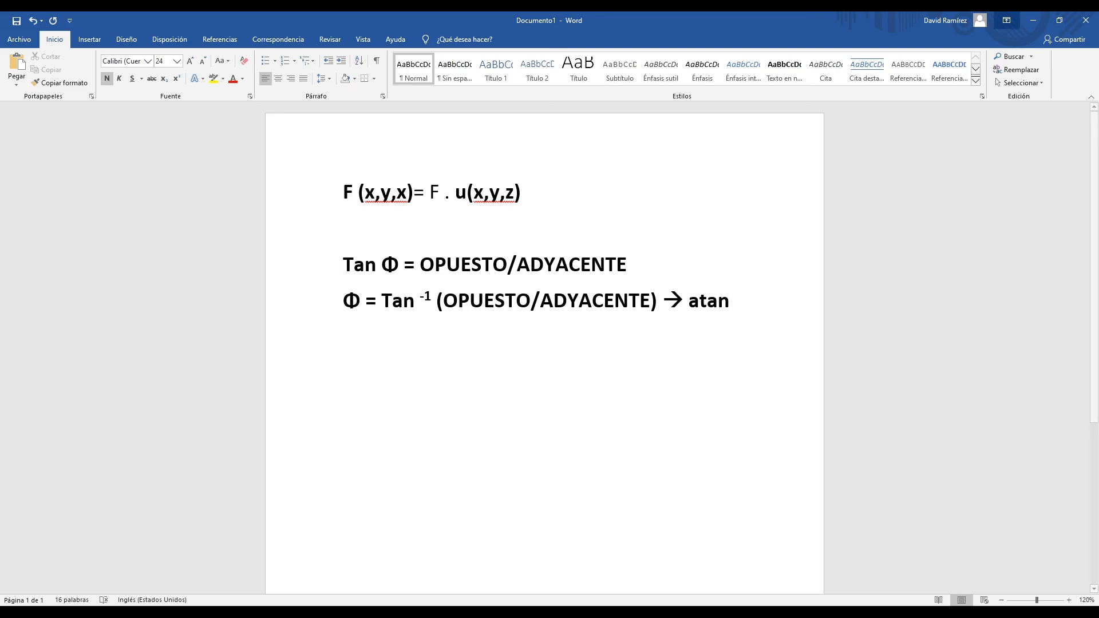
click(1034, 20)
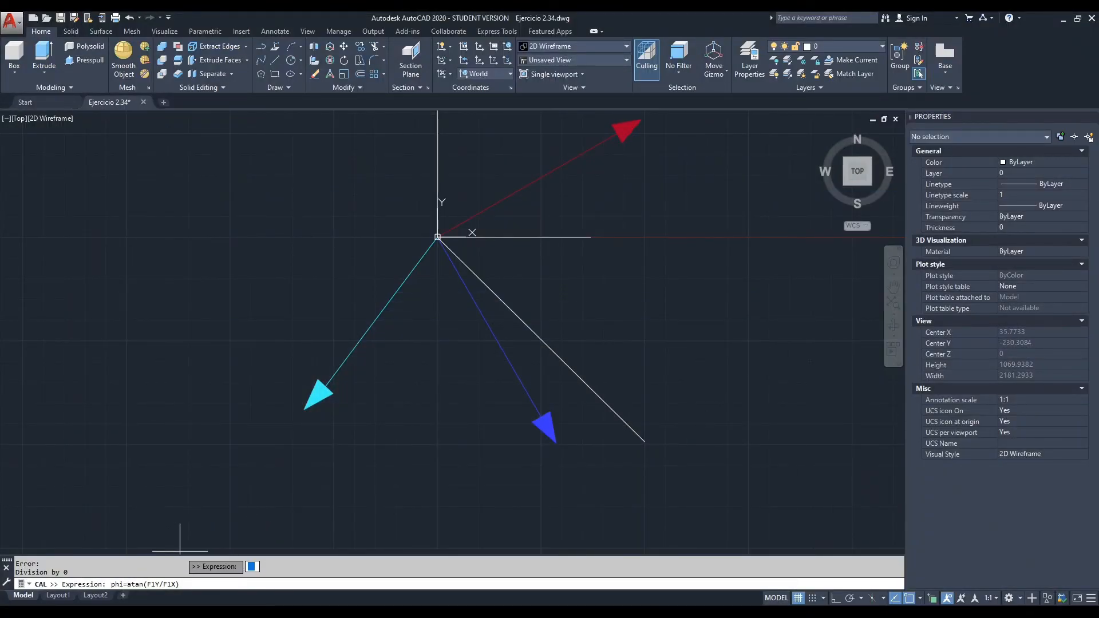
key(Return)
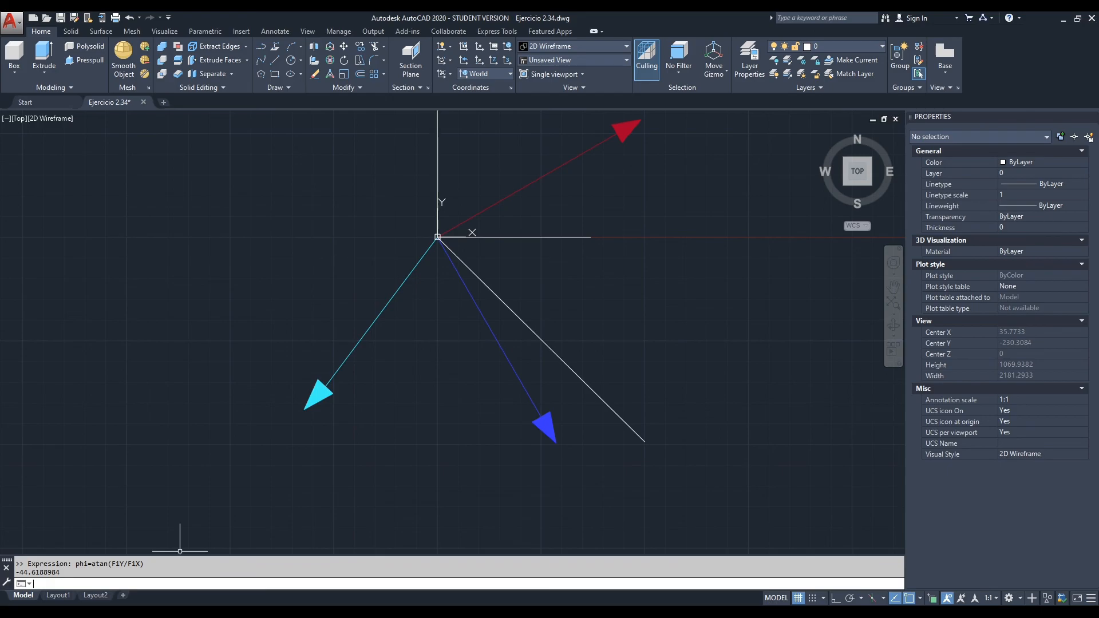
middle_drag(668, 297, 573, 328)
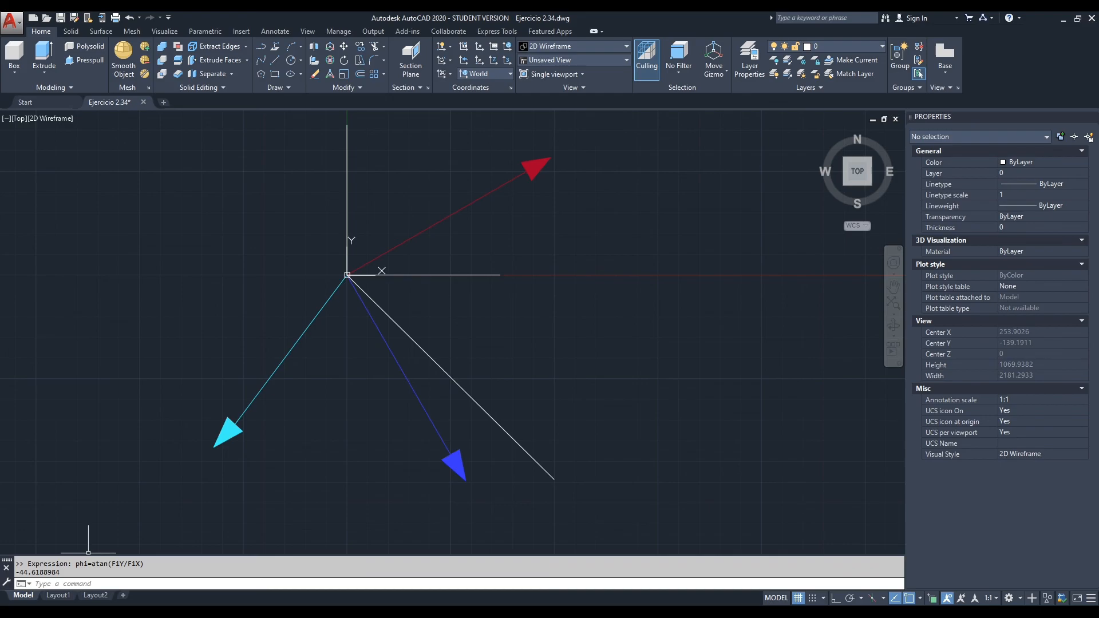
click(88, 584)
middle_drag(626, 289, 672, 352)
scroll(699, 440, up, 2)
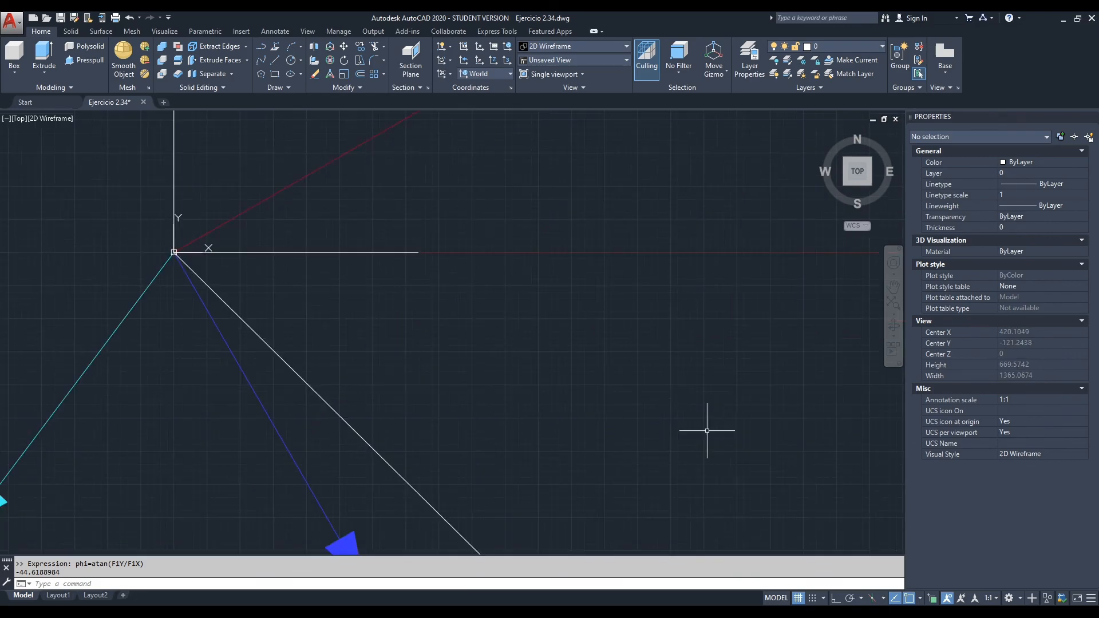
scroll(653, 383, down, 4)
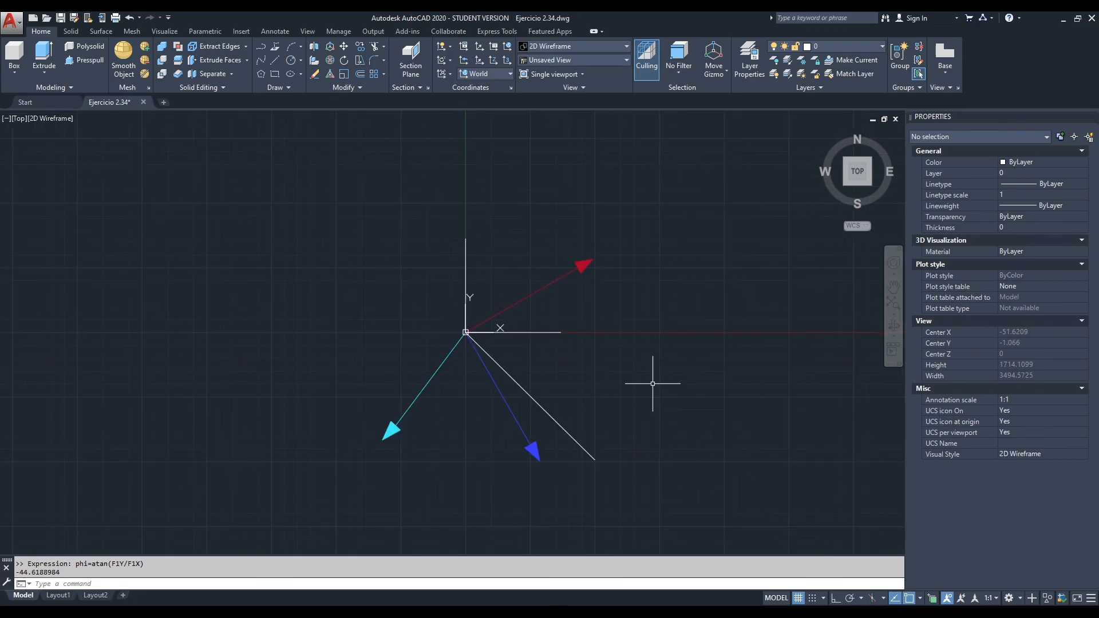
mouse_move(857, 170)
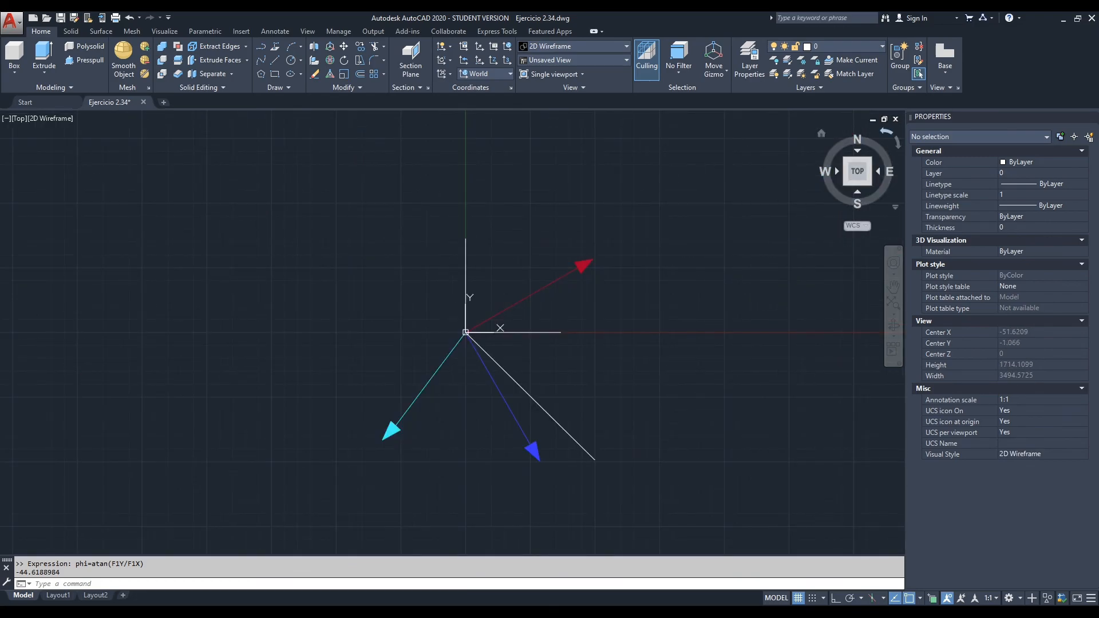